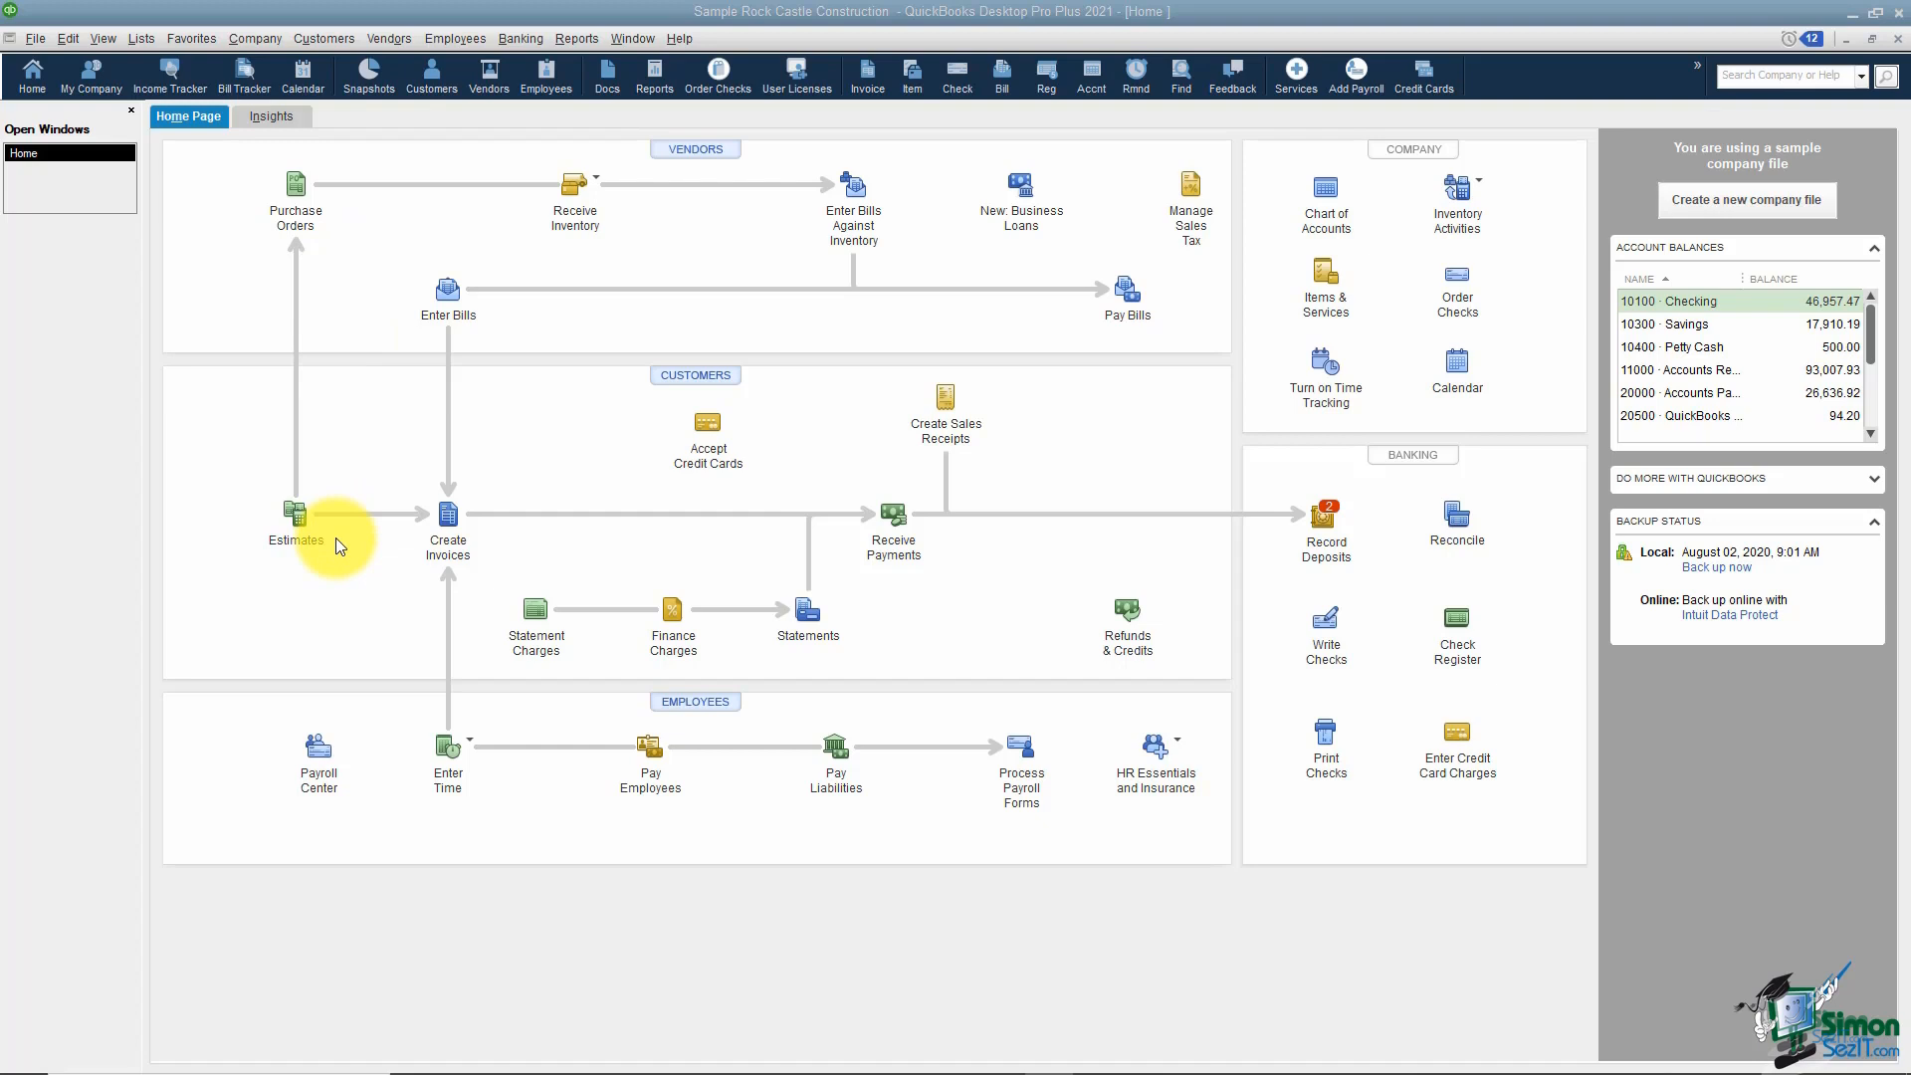
Start a new invoice for the first customer's Sunroom job and choose its estimate dated 12/11/2025.
{"action": "left_click", "coordinate": [450, 541]}
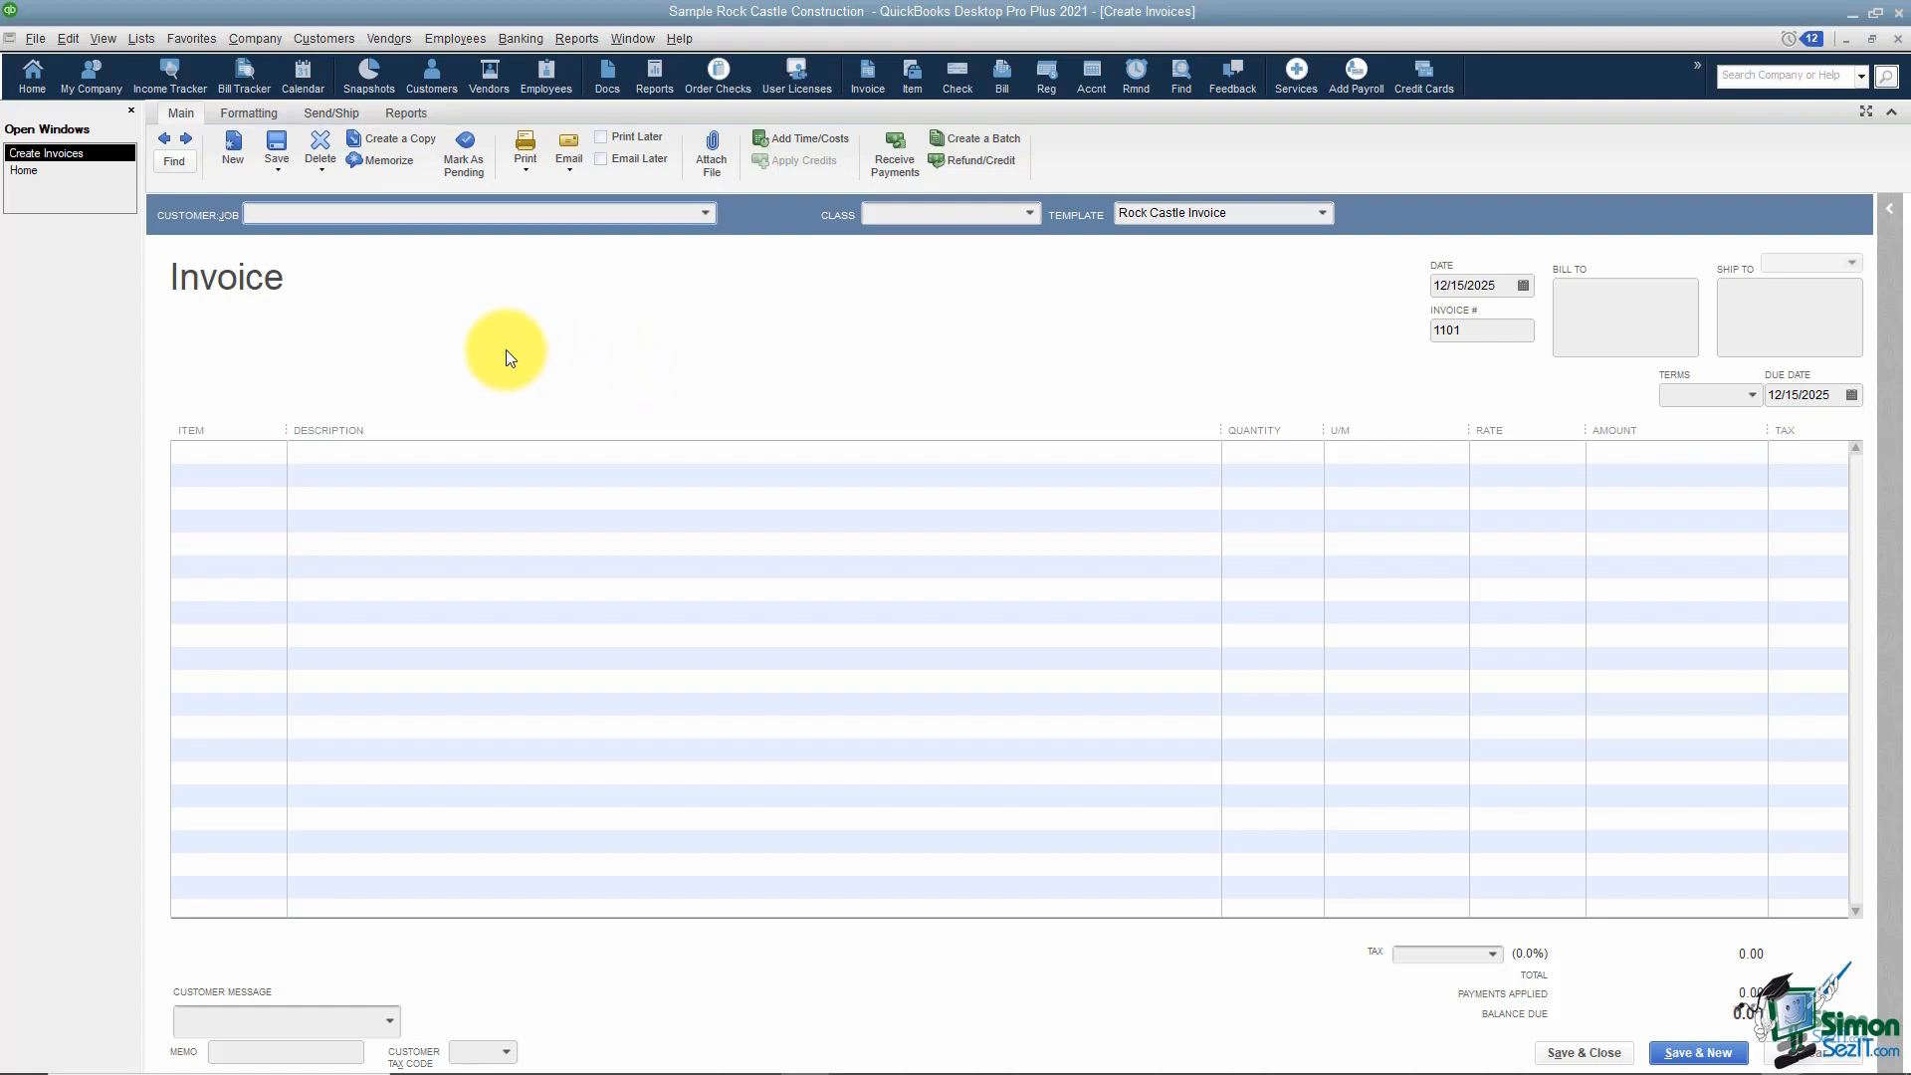
{"action": "left_click", "coordinate": [705, 215]}
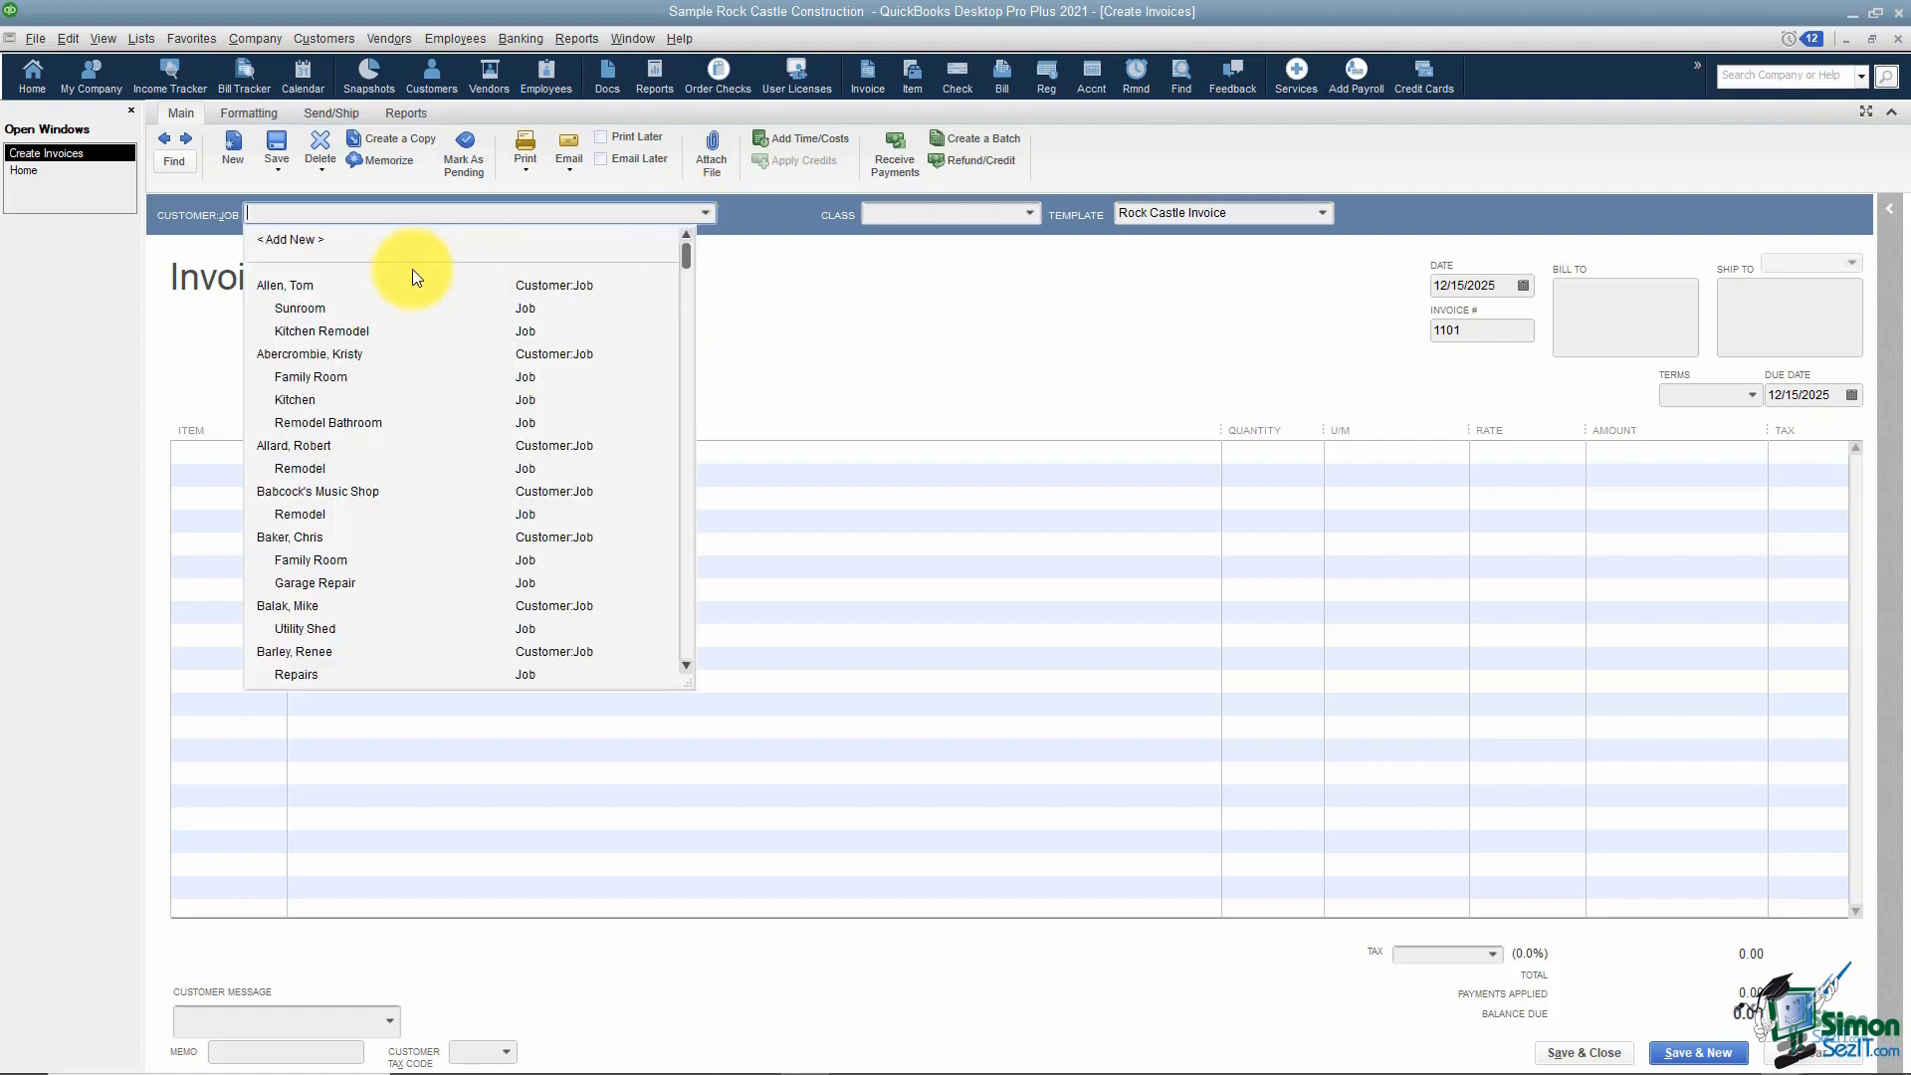
{"action": "left_click", "coordinate": [331, 312]}
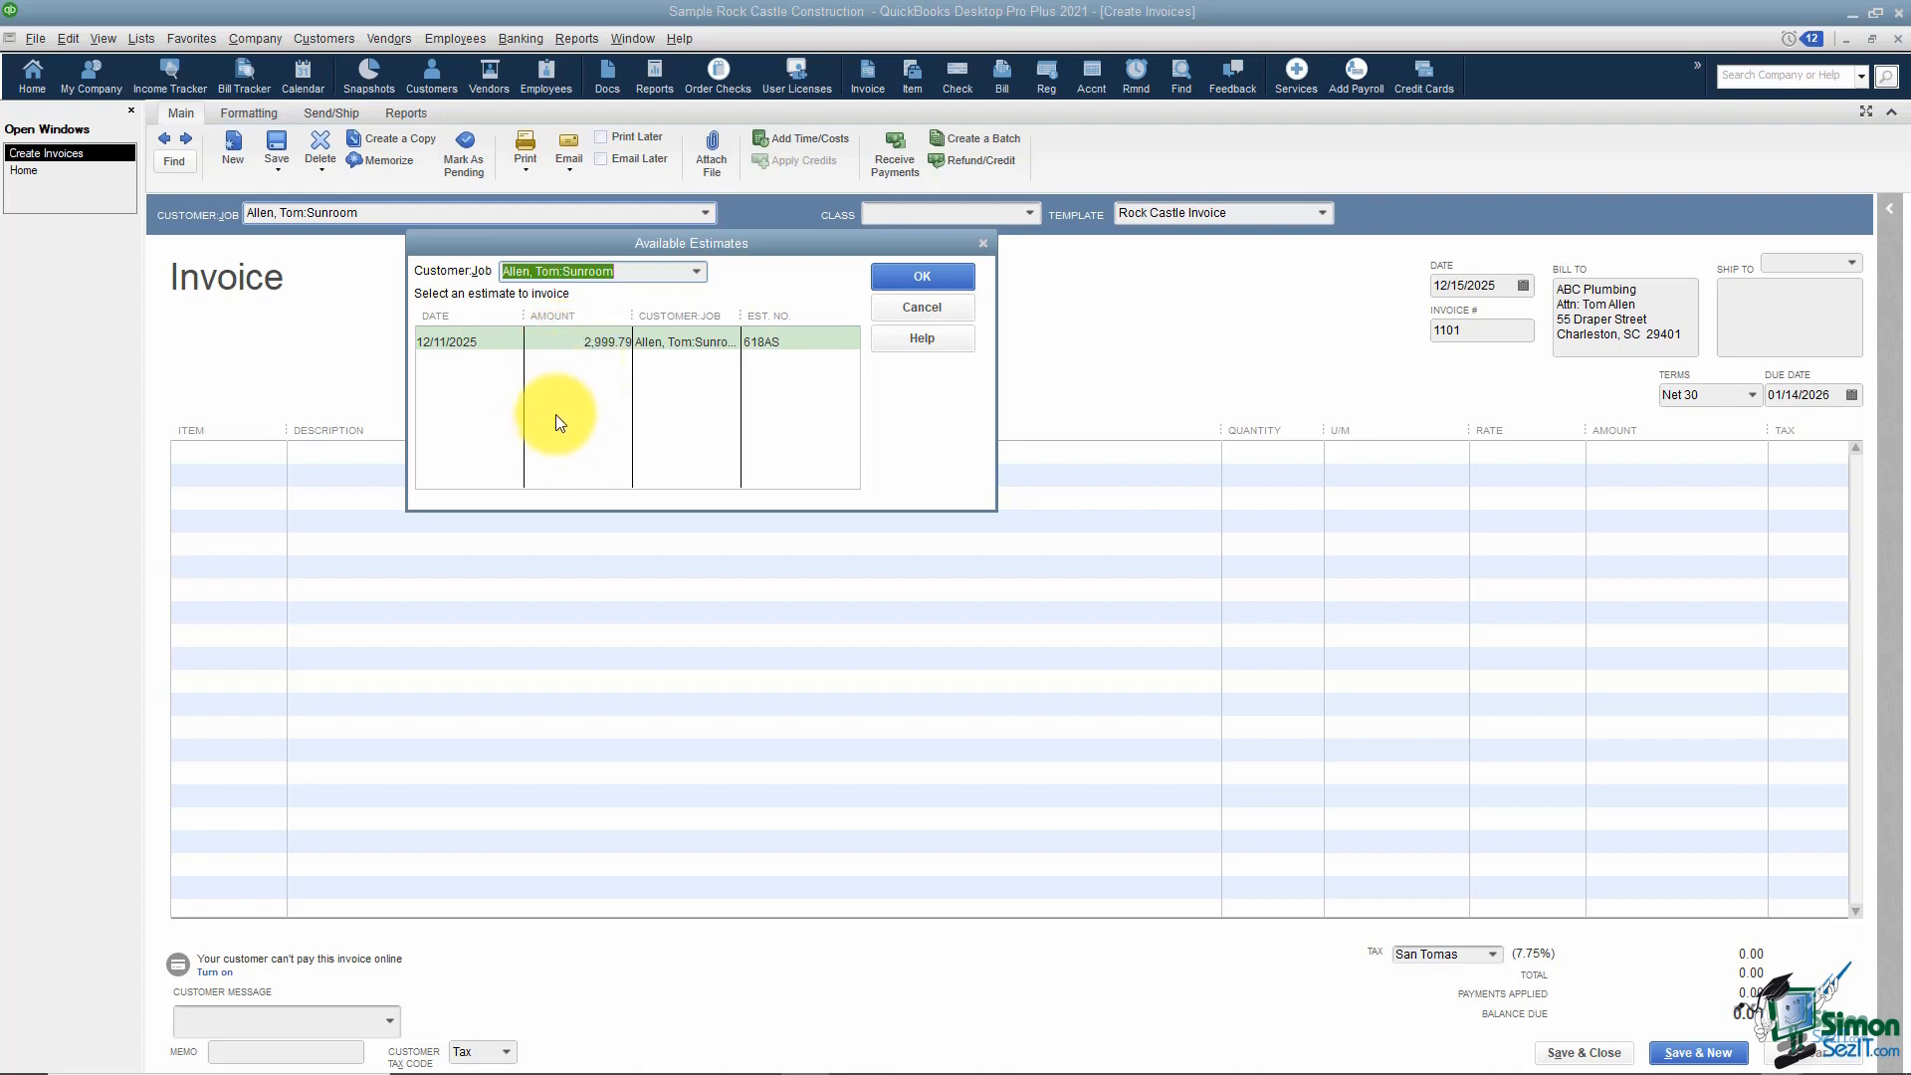
{"action": "left_click", "coordinate": [556, 345]}
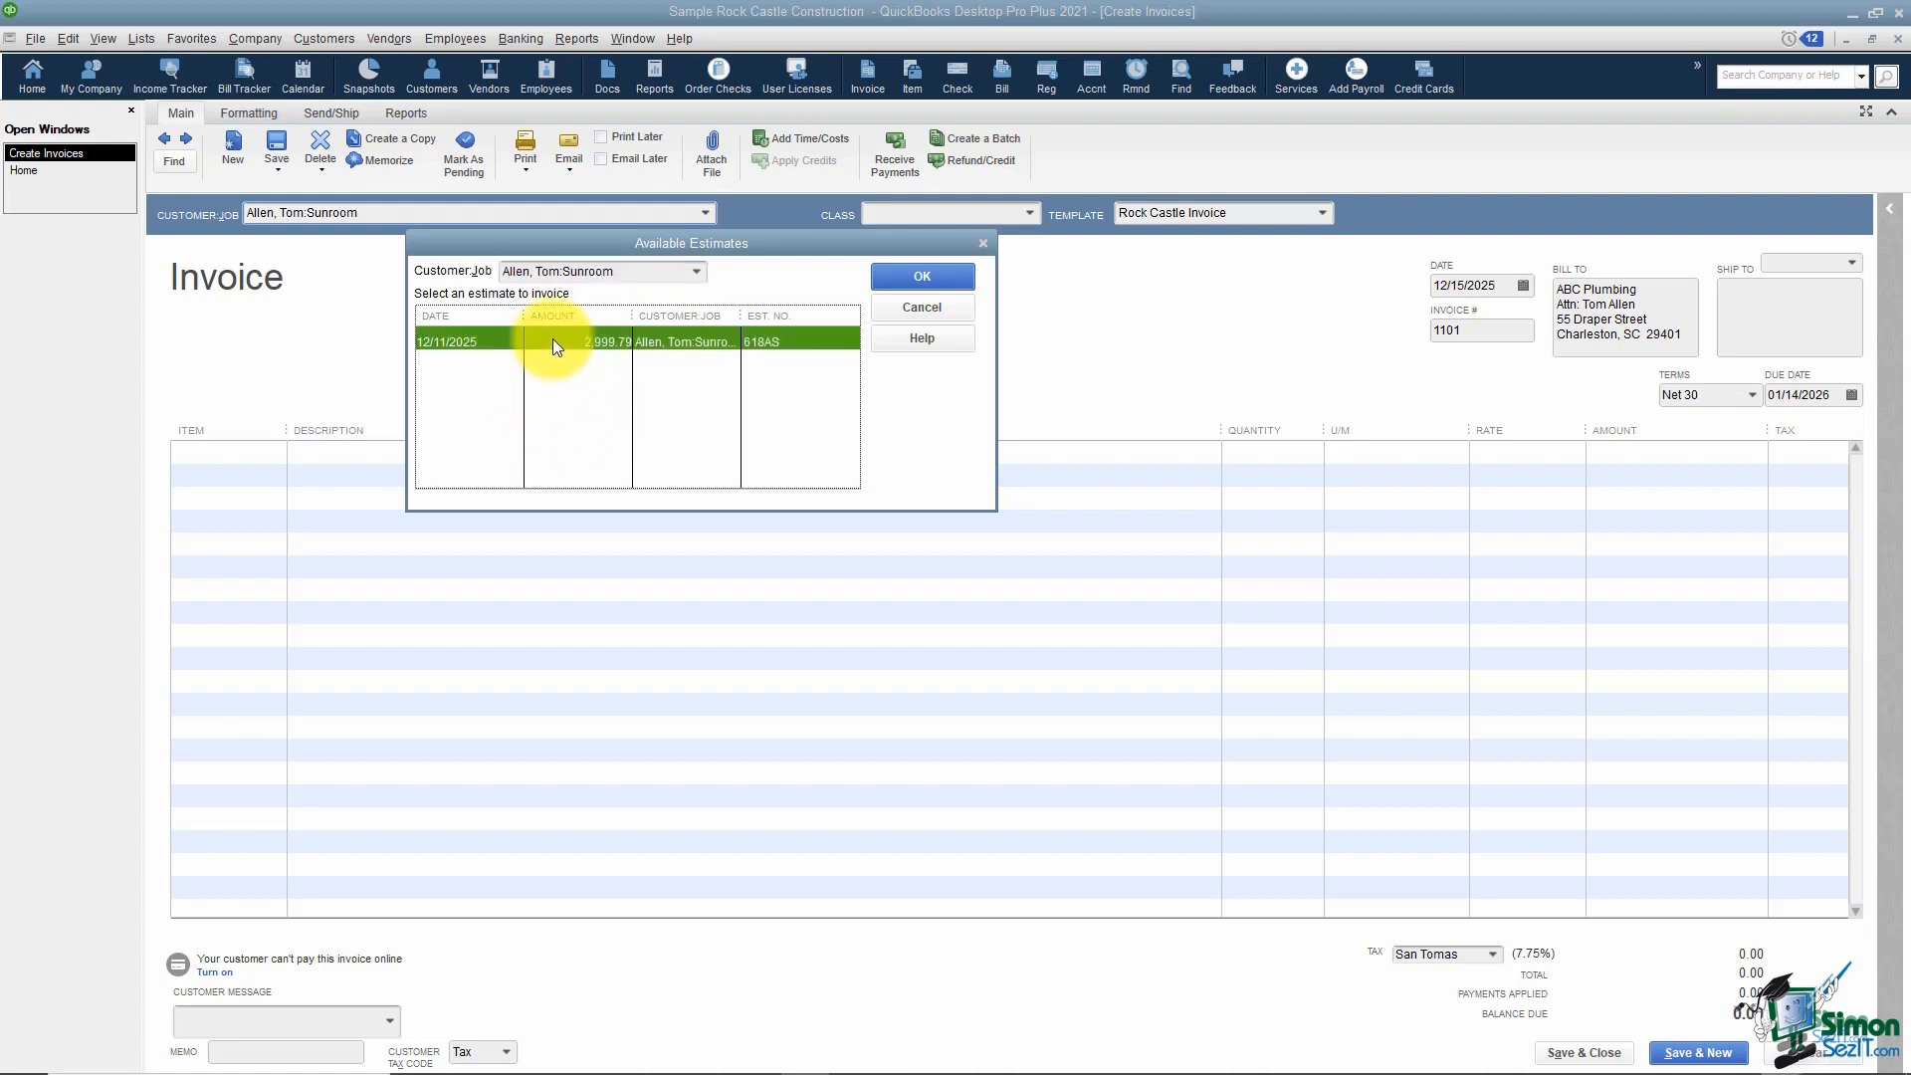
{"action": "left_click", "coordinate": [936, 277]}
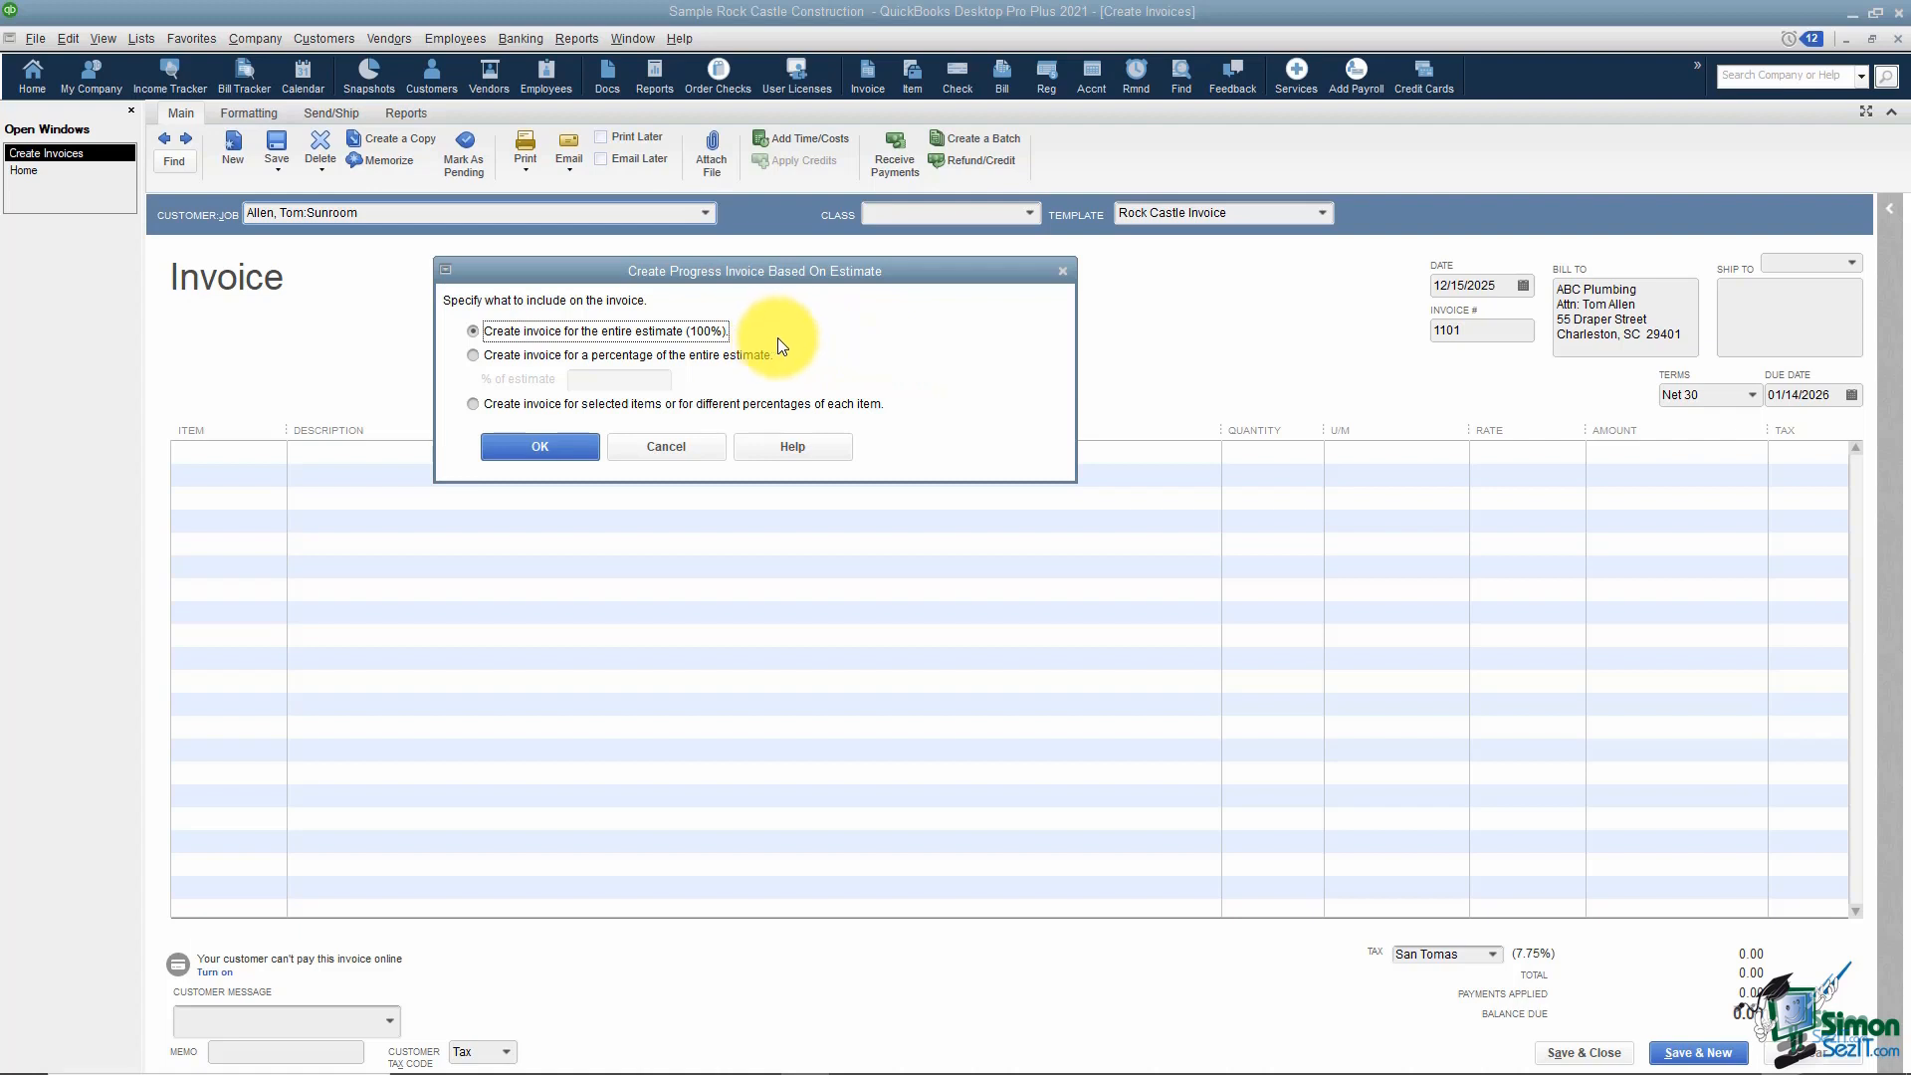
{"action": "left_click", "coordinate": [473, 356]}
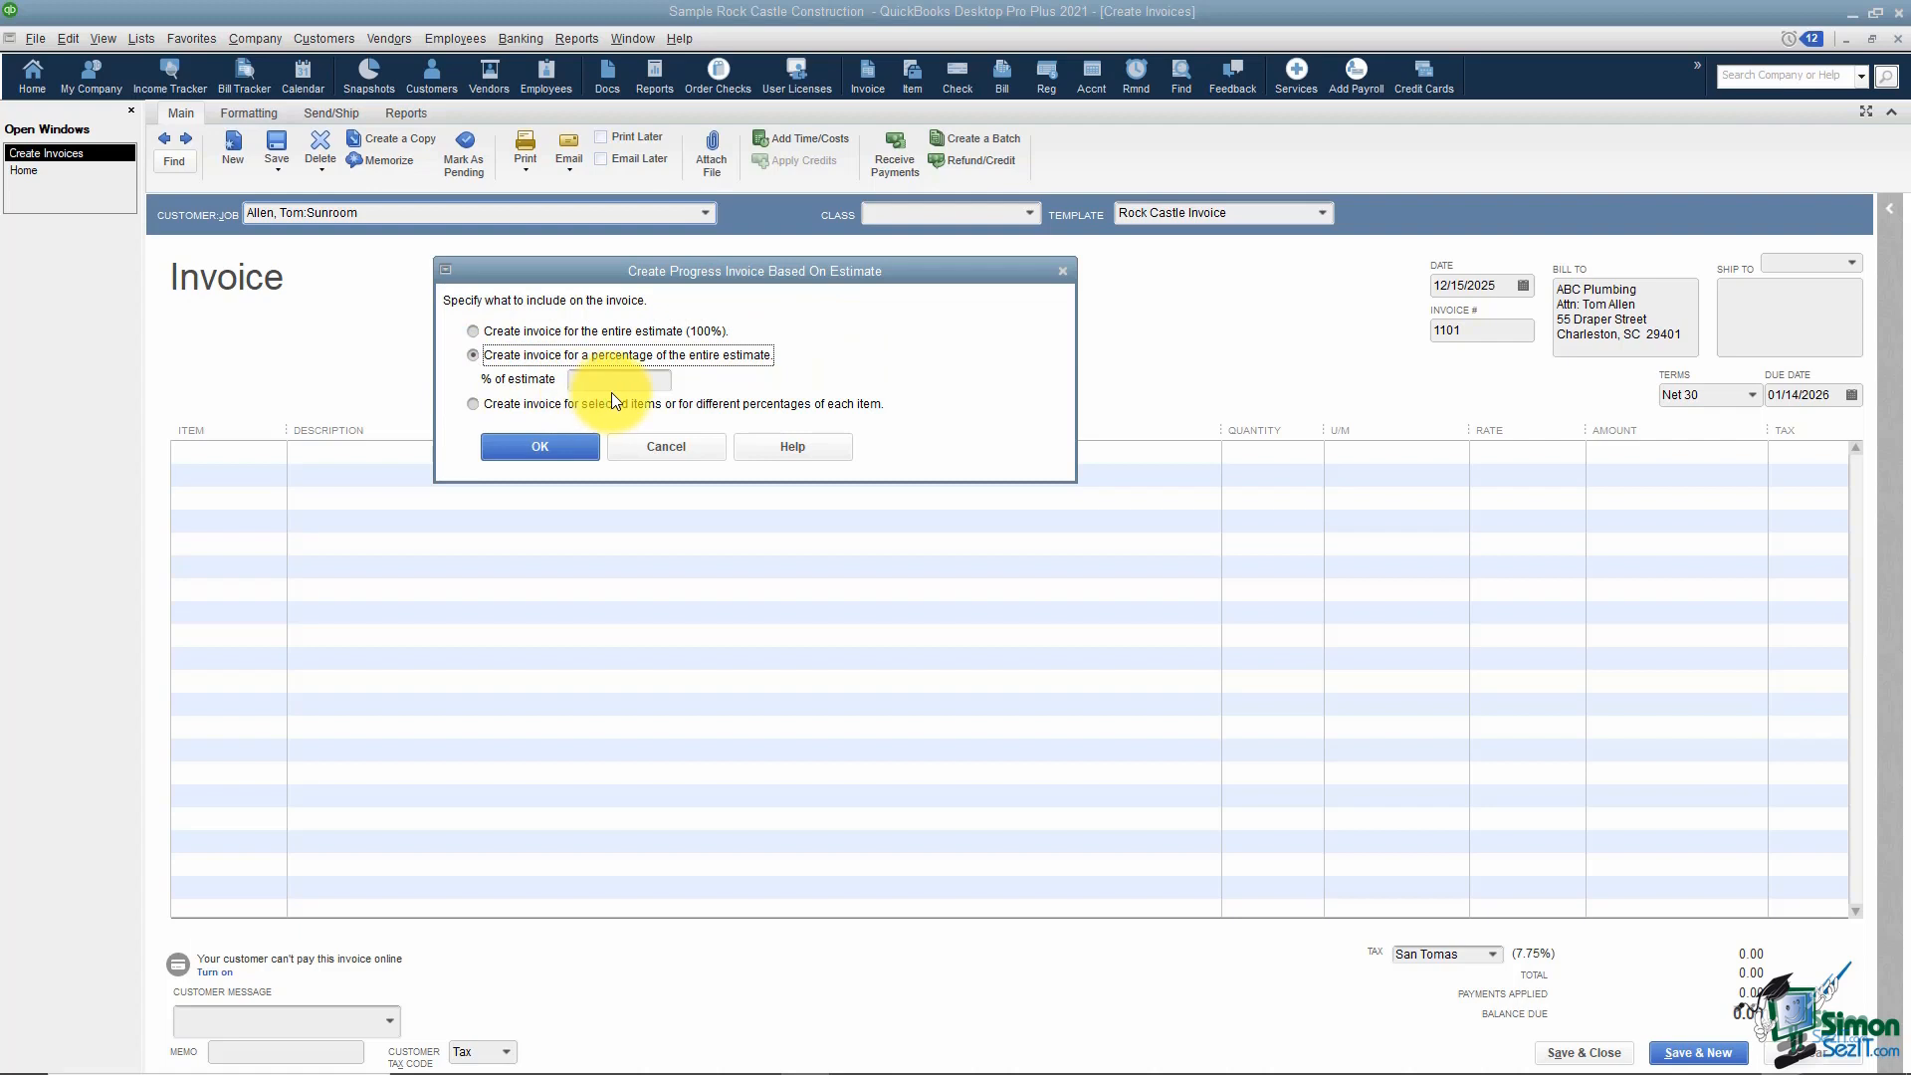
{"action": "left_click", "coordinate": [472, 404]}
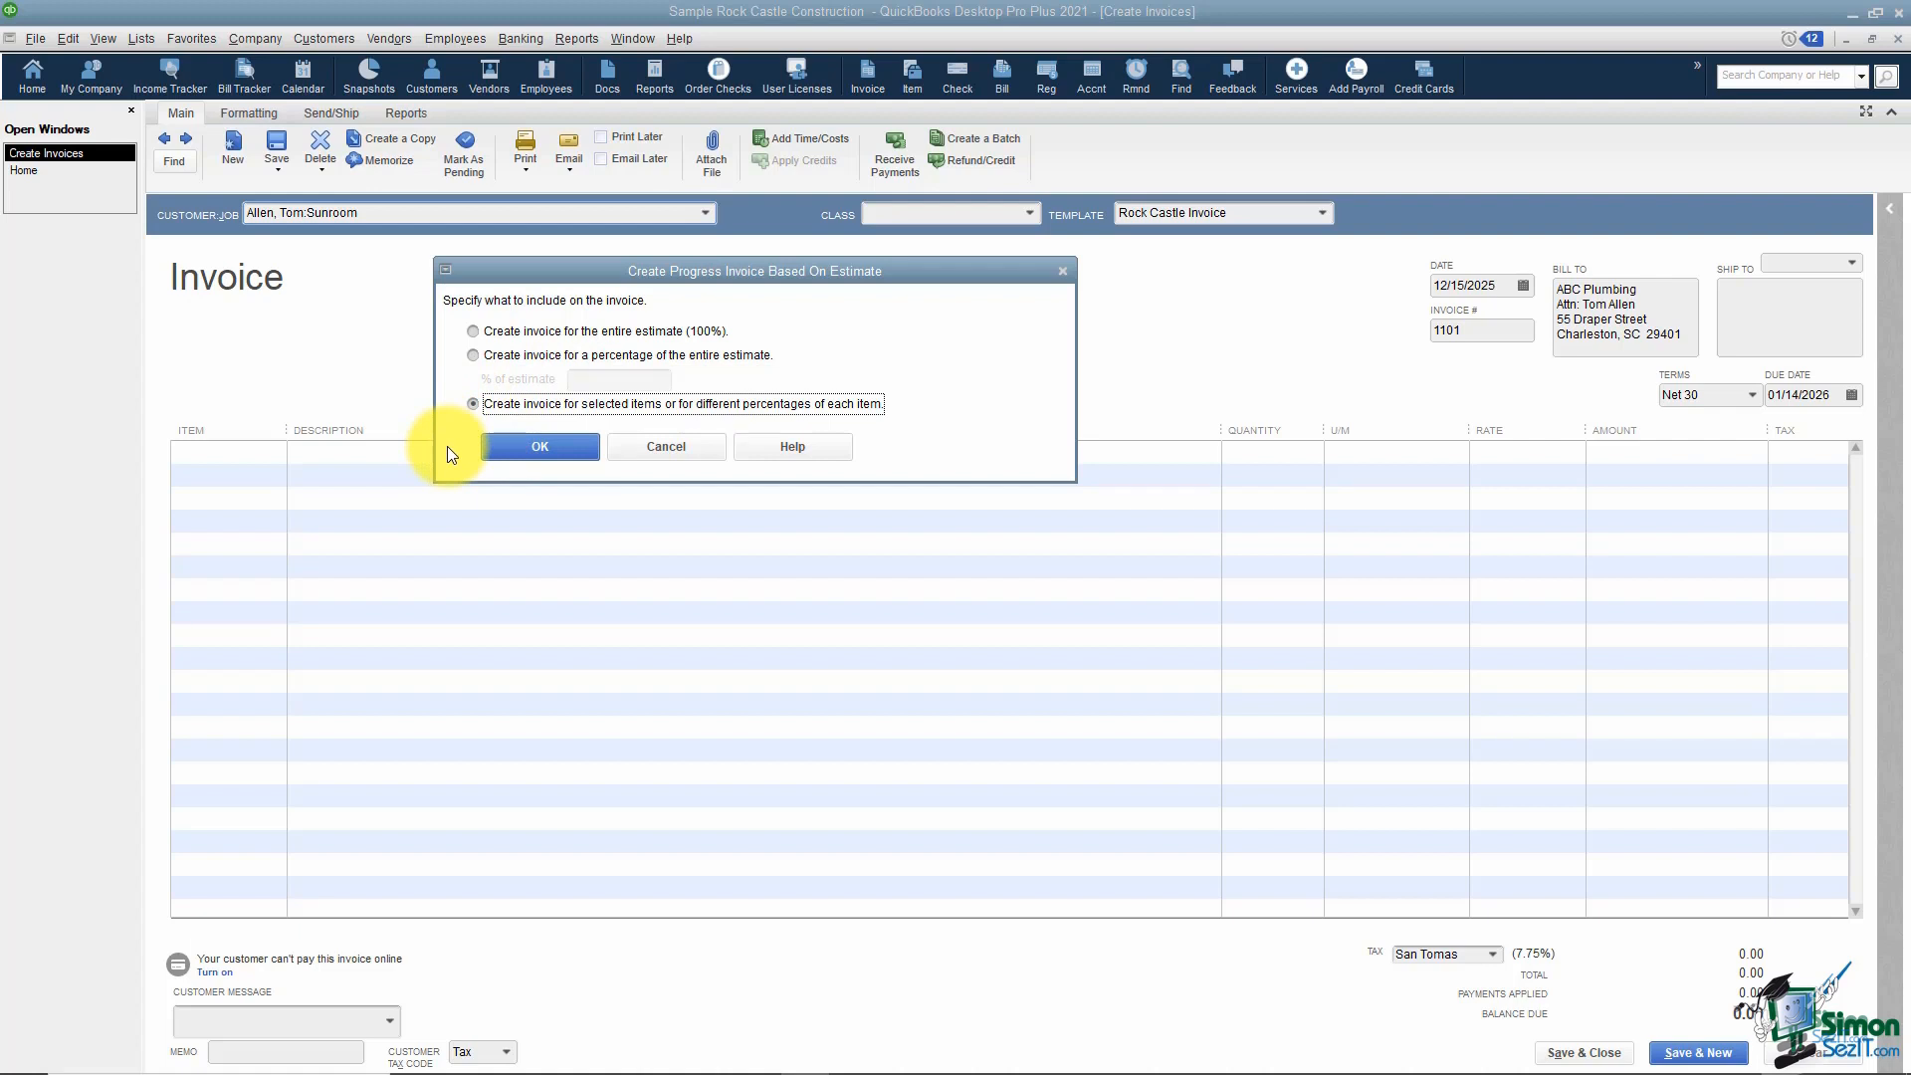
{"action": "left_click", "coordinate": [540, 456]}
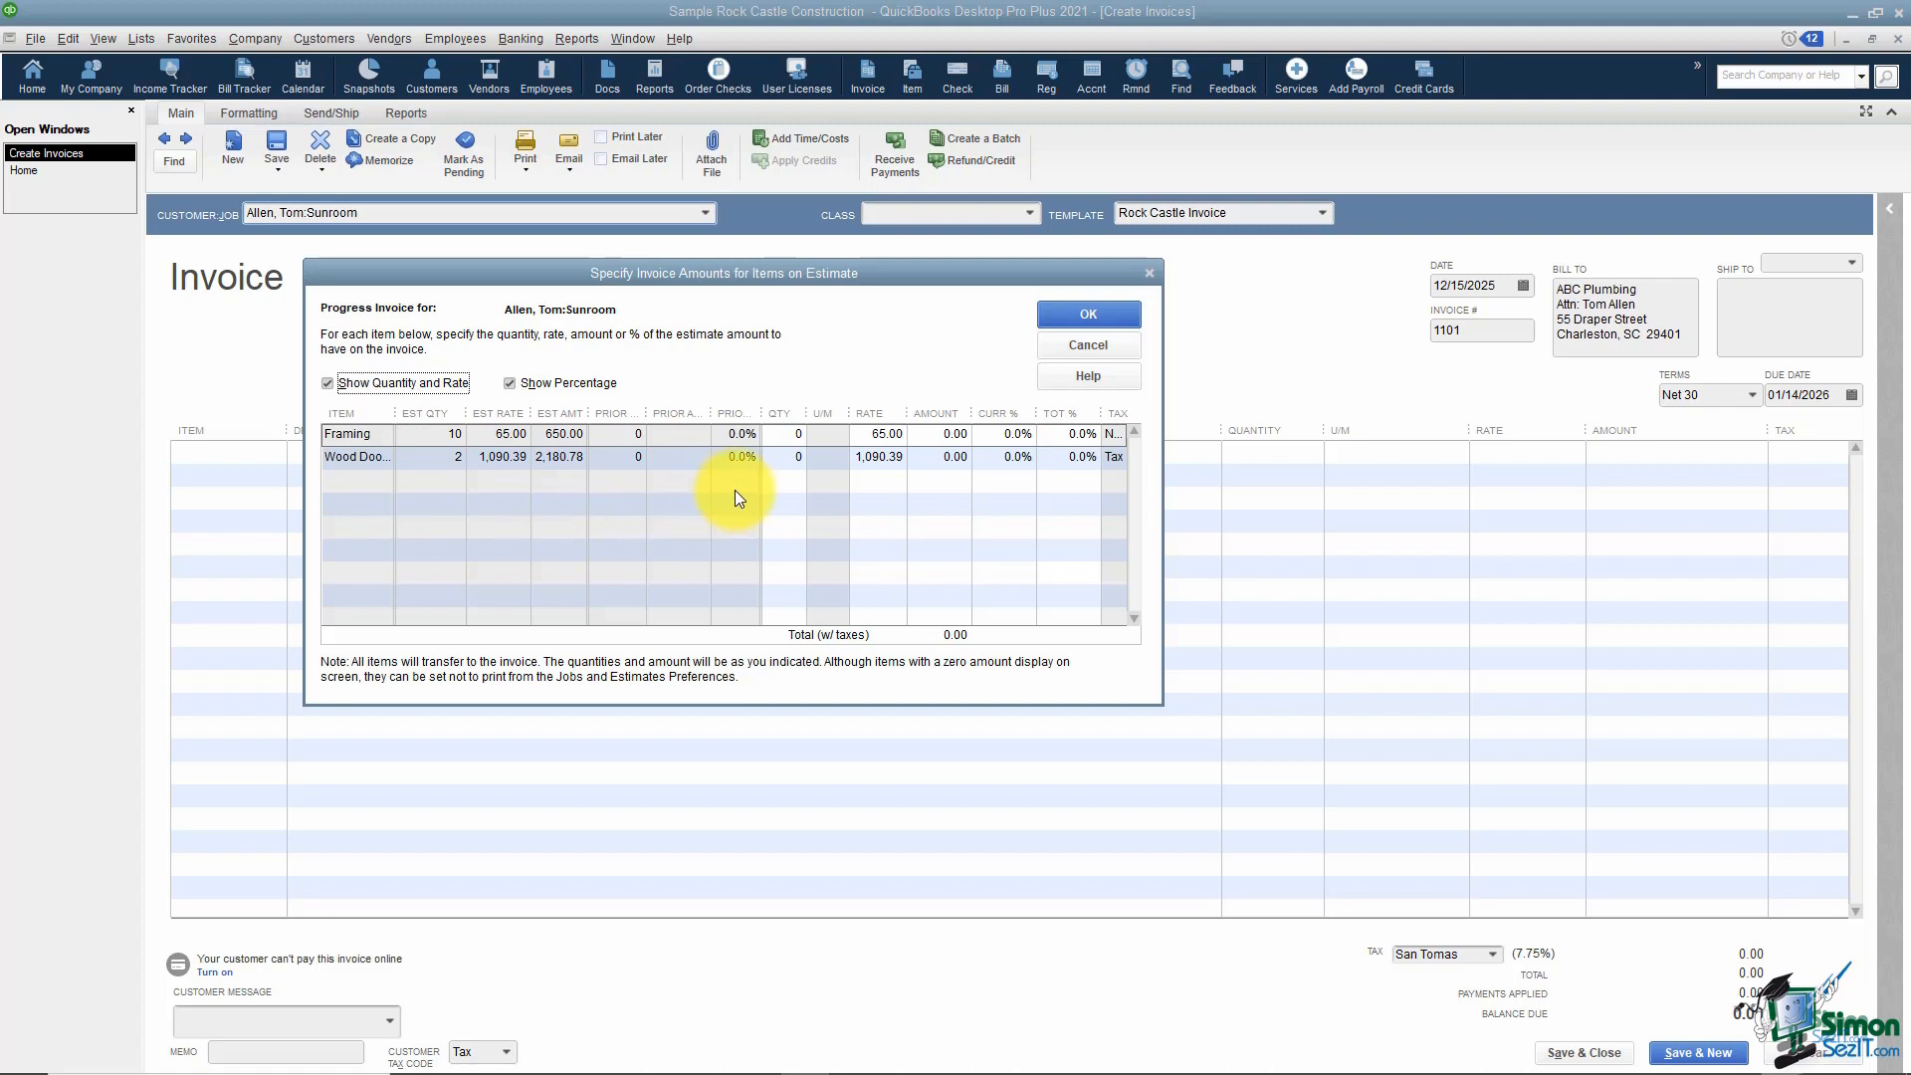
{"action": "left_click", "coordinate": [793, 435]}
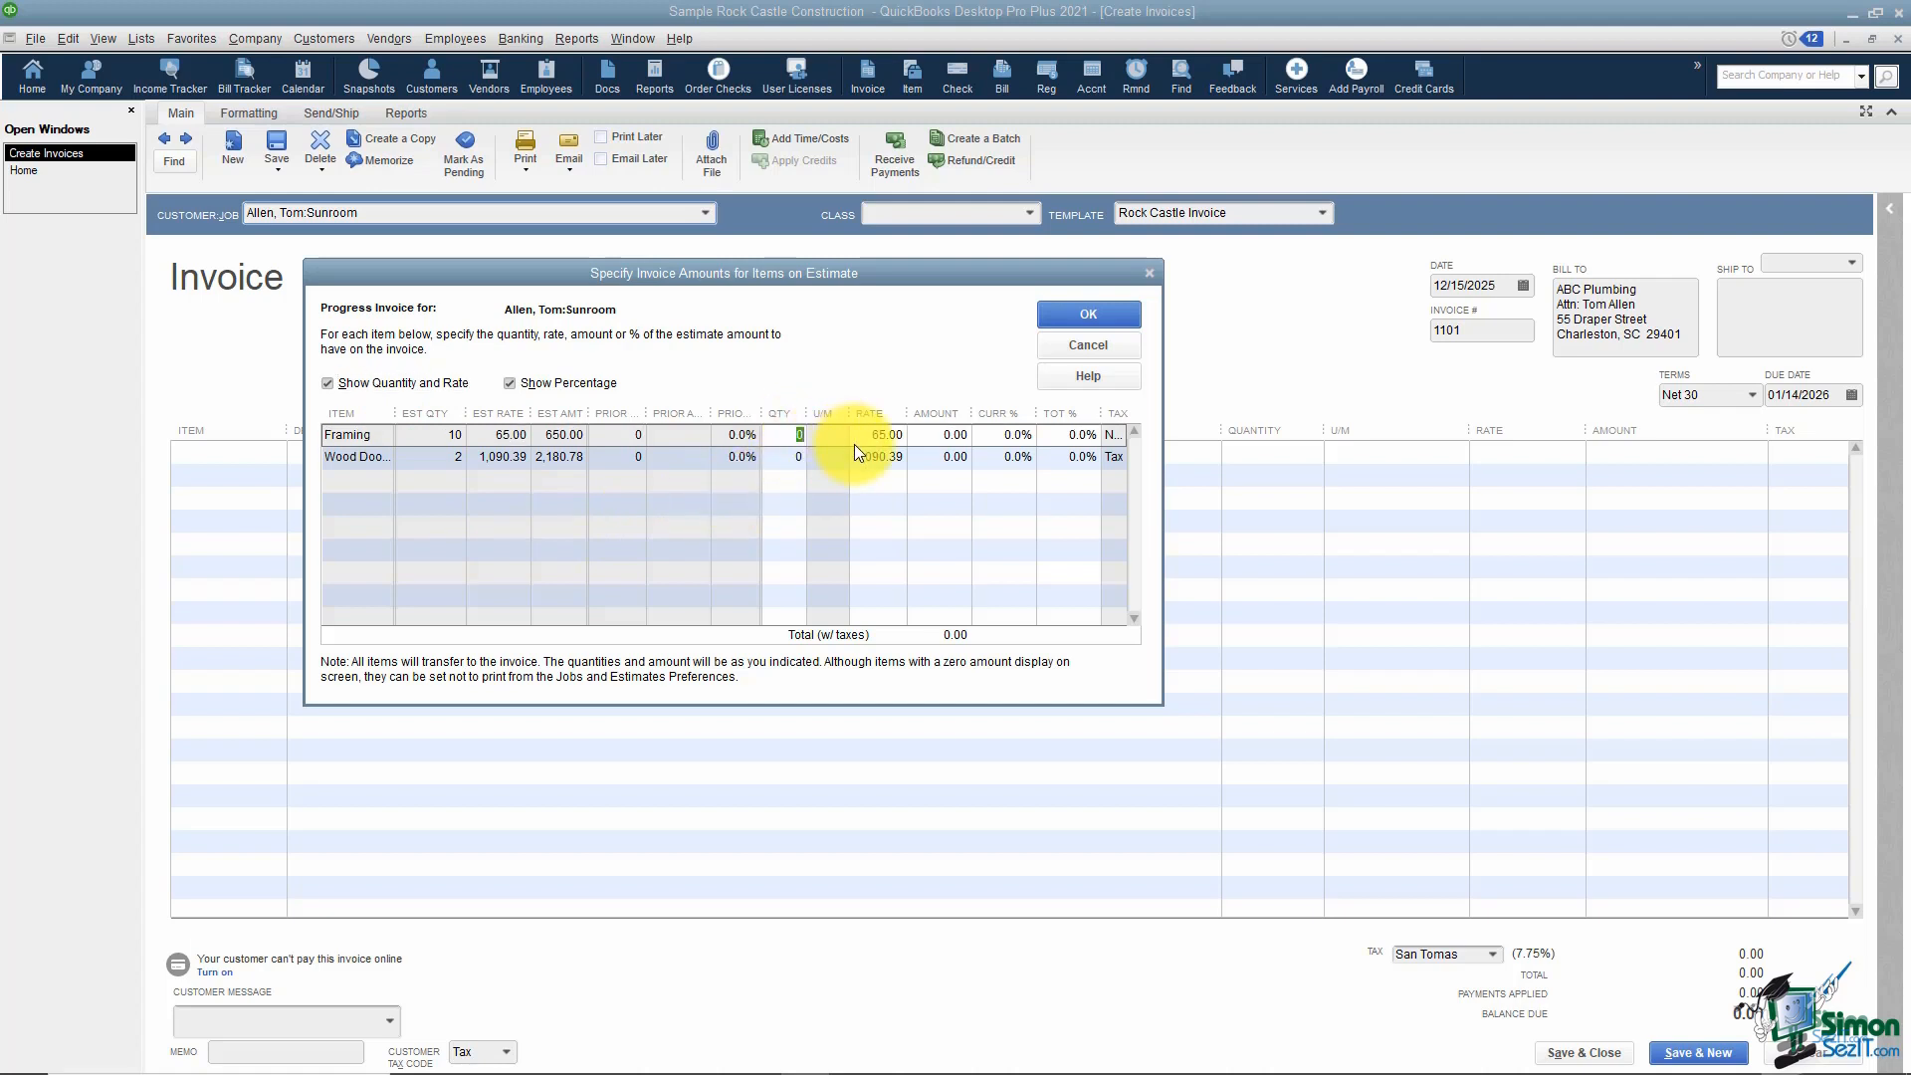
{"action": "type", "text": "5"}
{"action": "key", "text": "Down"}
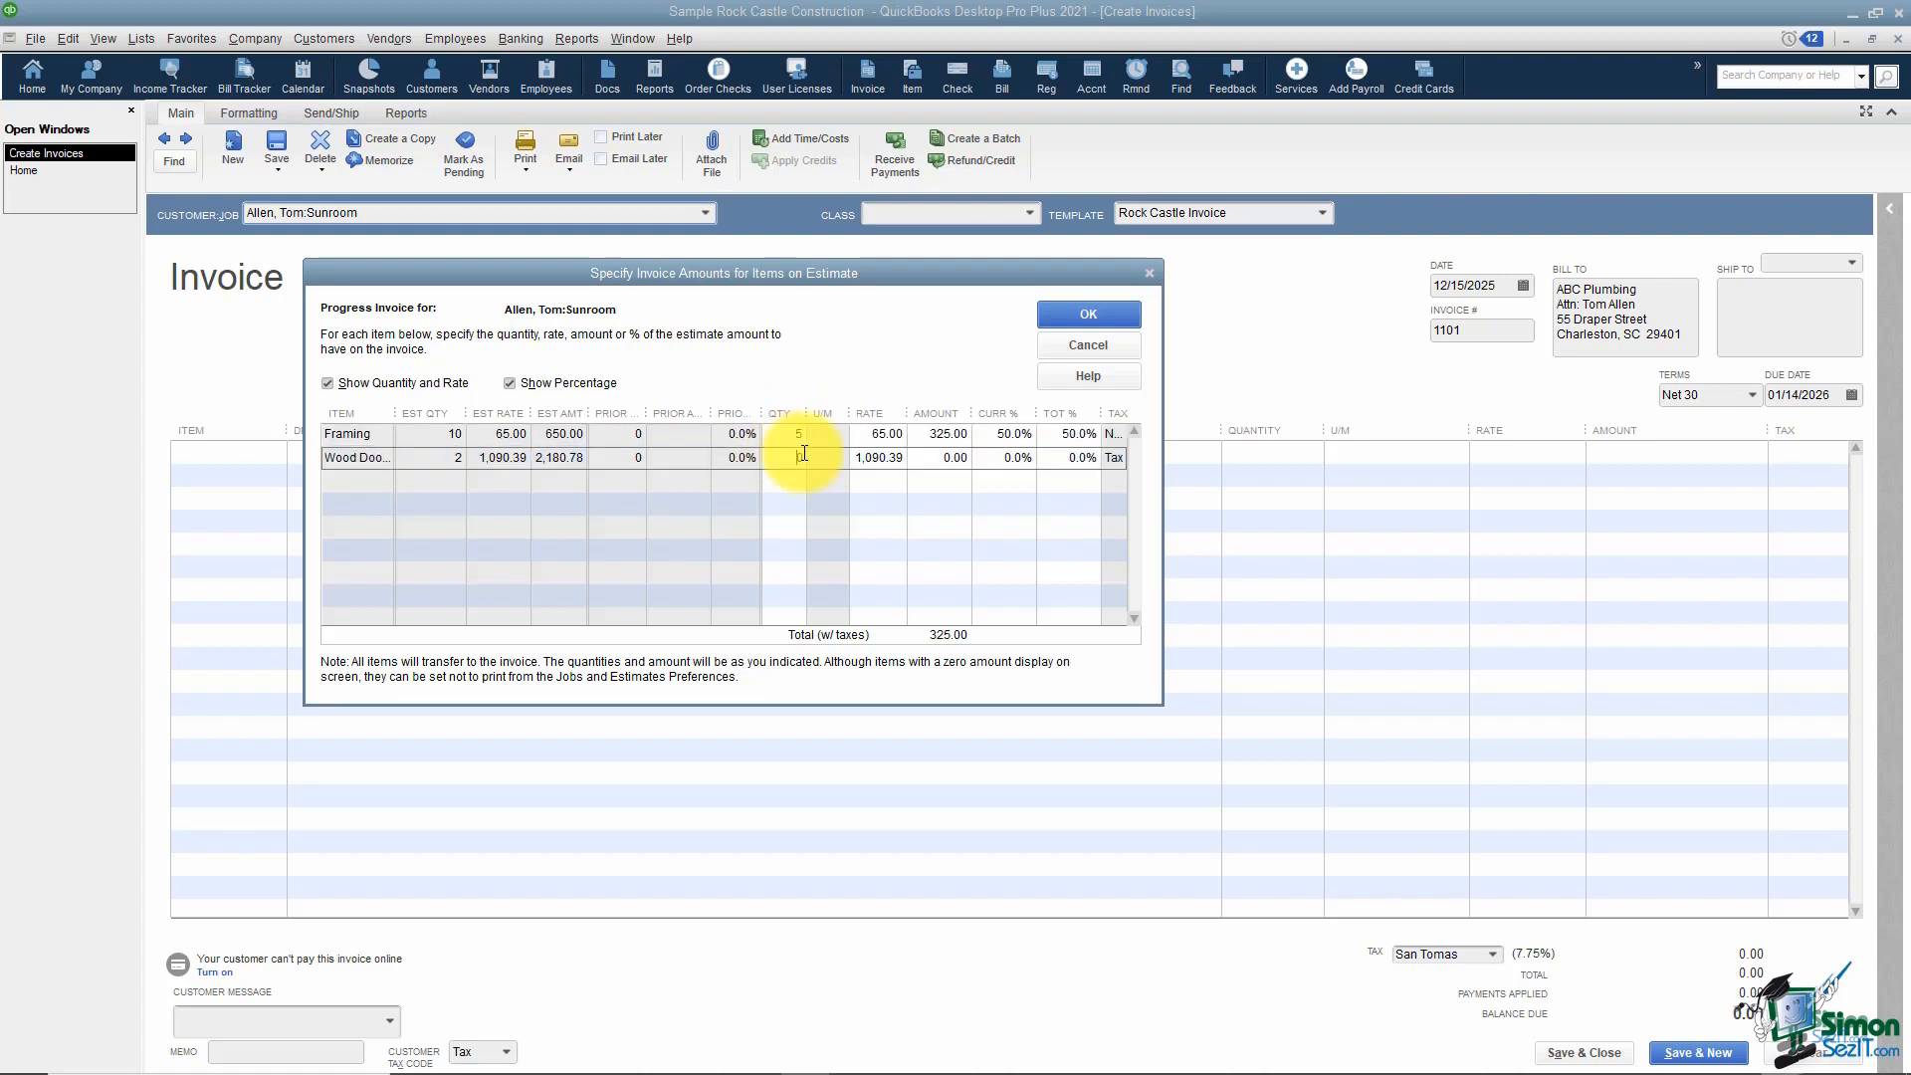
{"action": "type", "text": "1"}
{"action": "key", "text": "Down"}
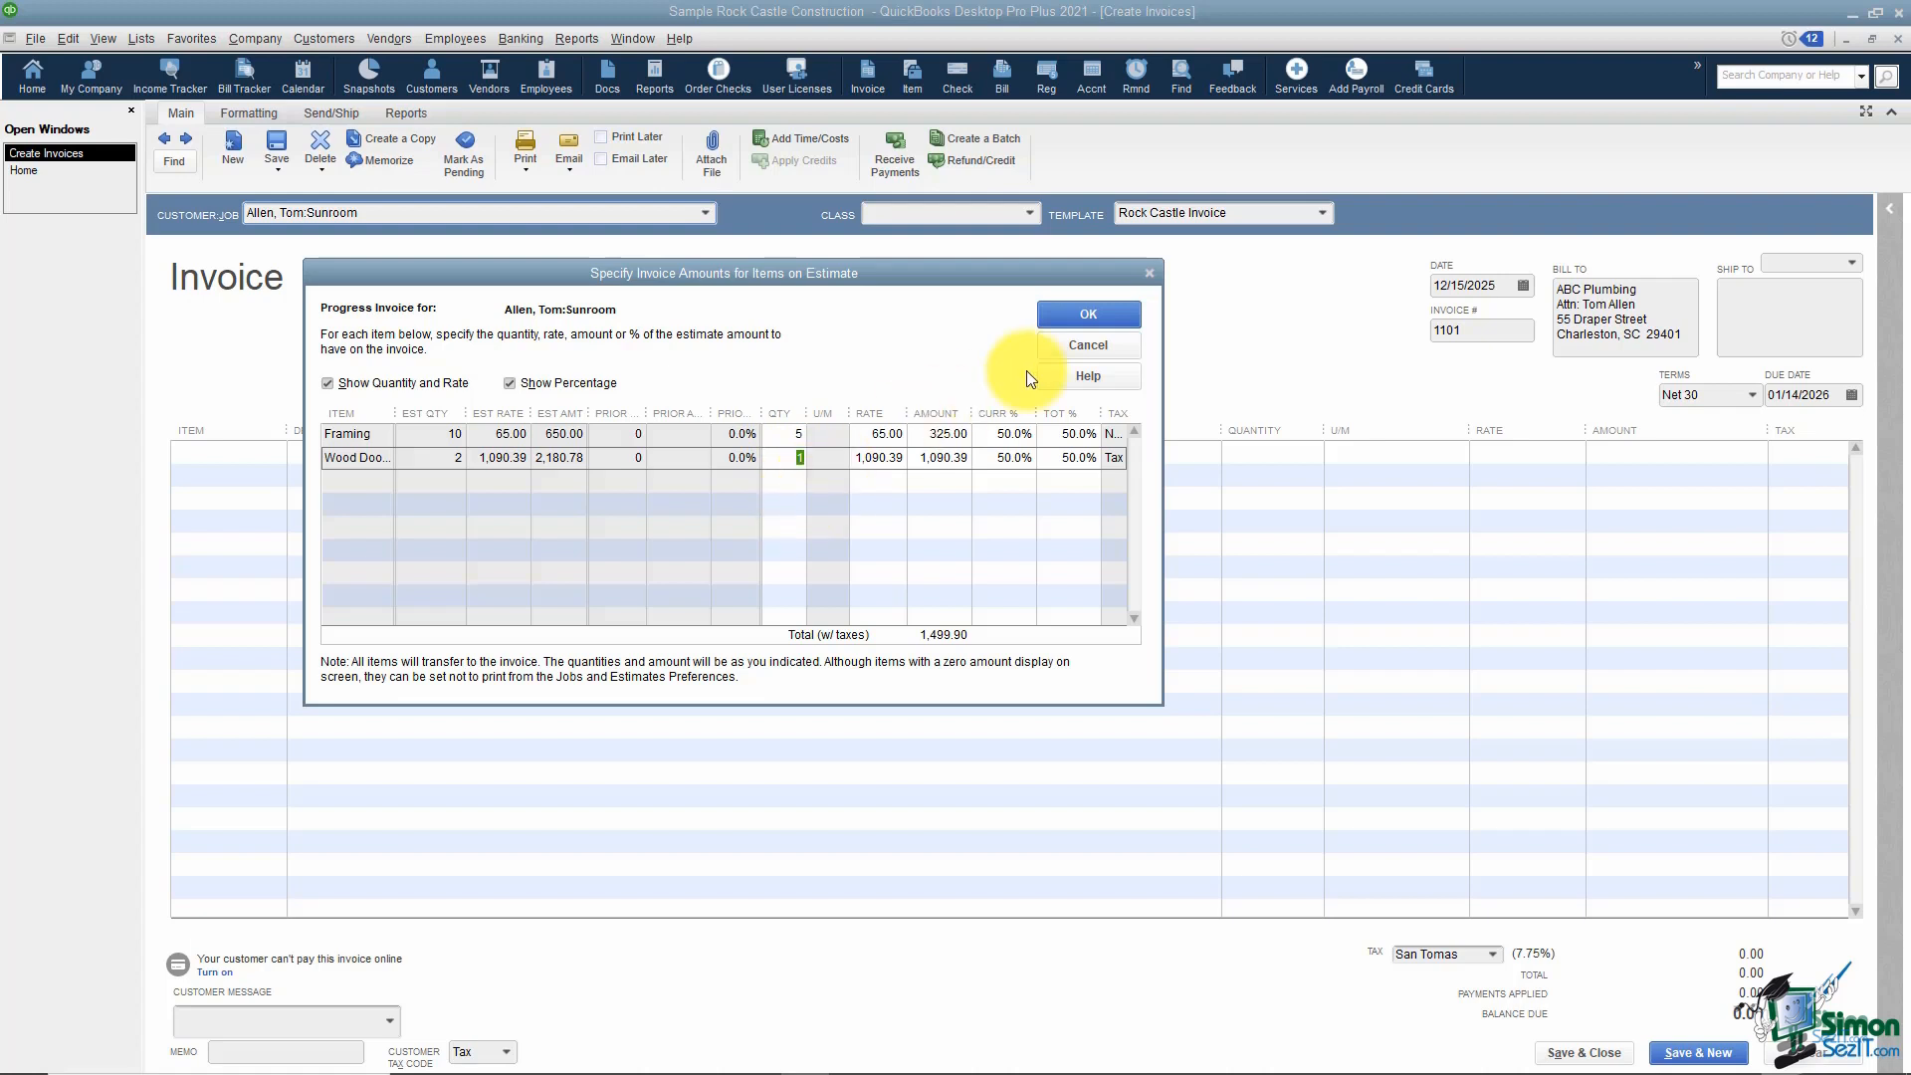
{"action": "left_click", "coordinate": [1091, 348]}
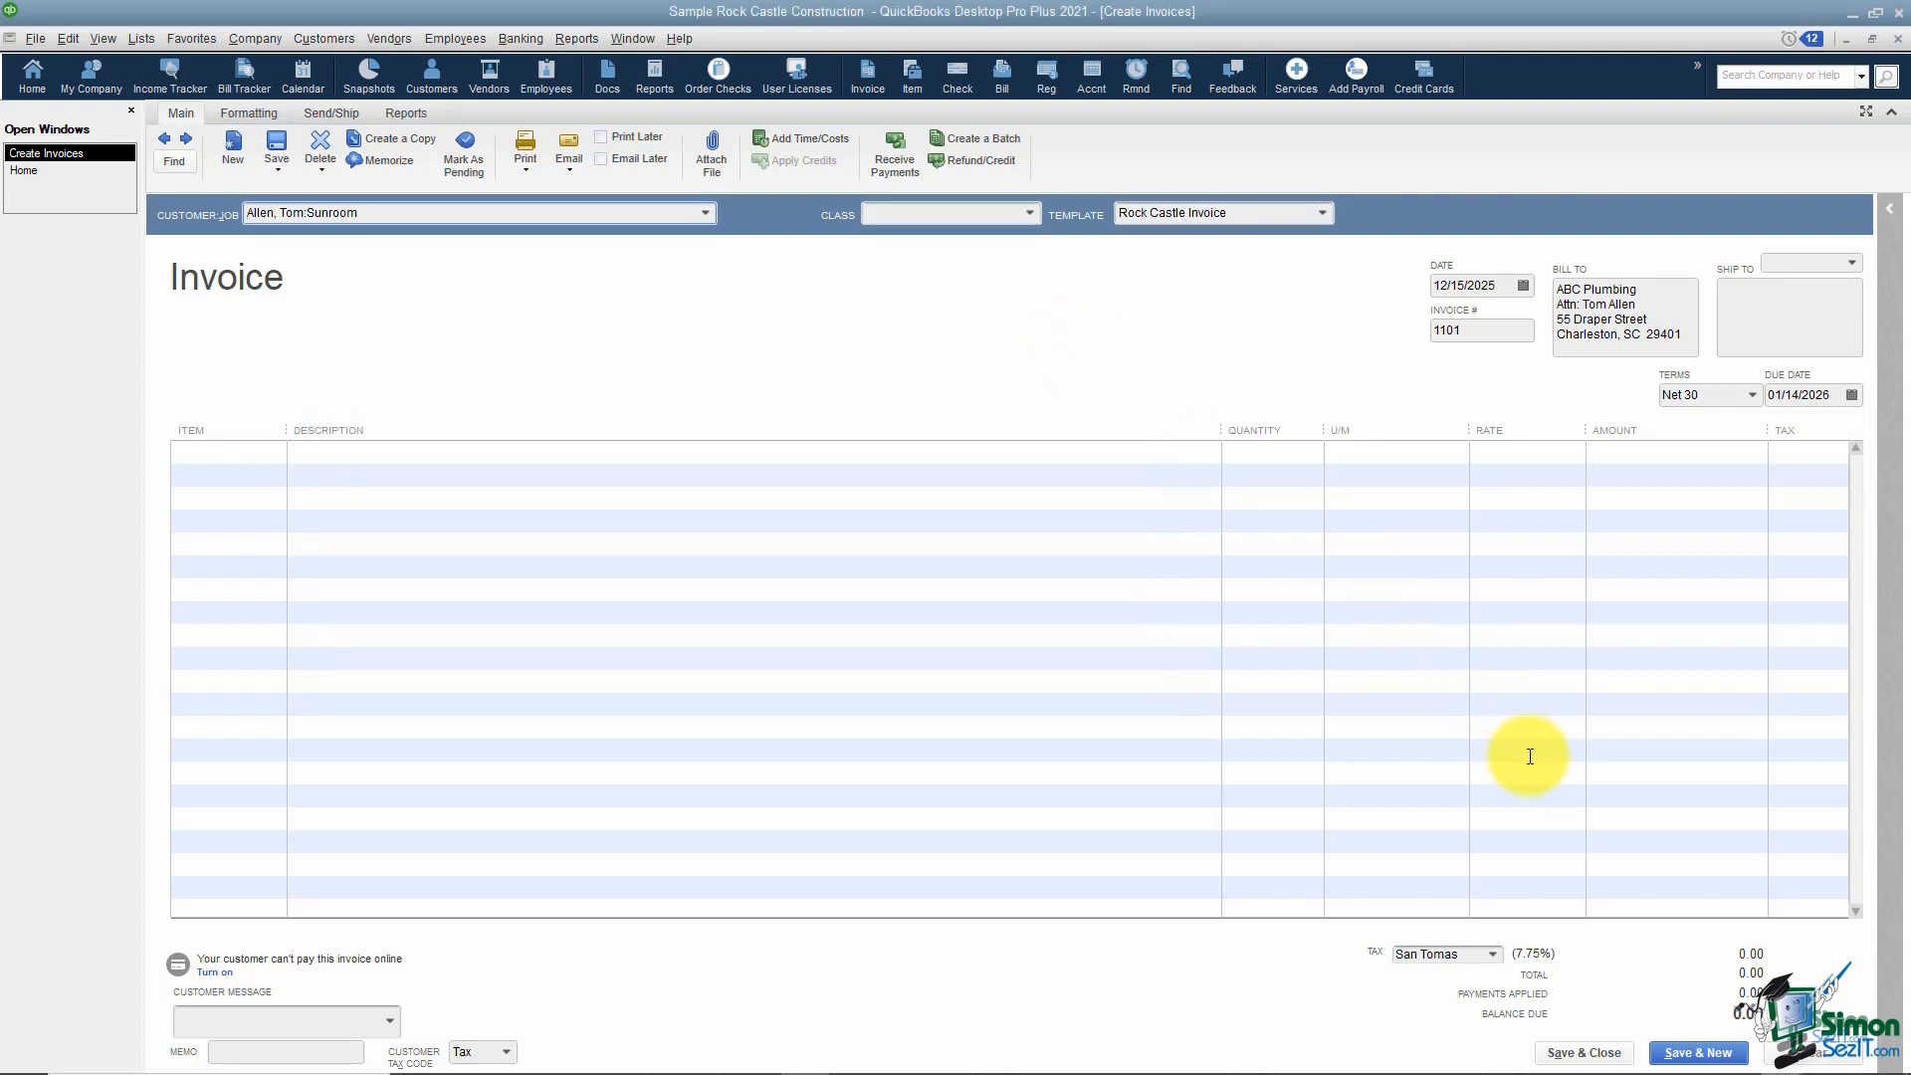
{"action": "left_click", "coordinate": [1802, 1057]}
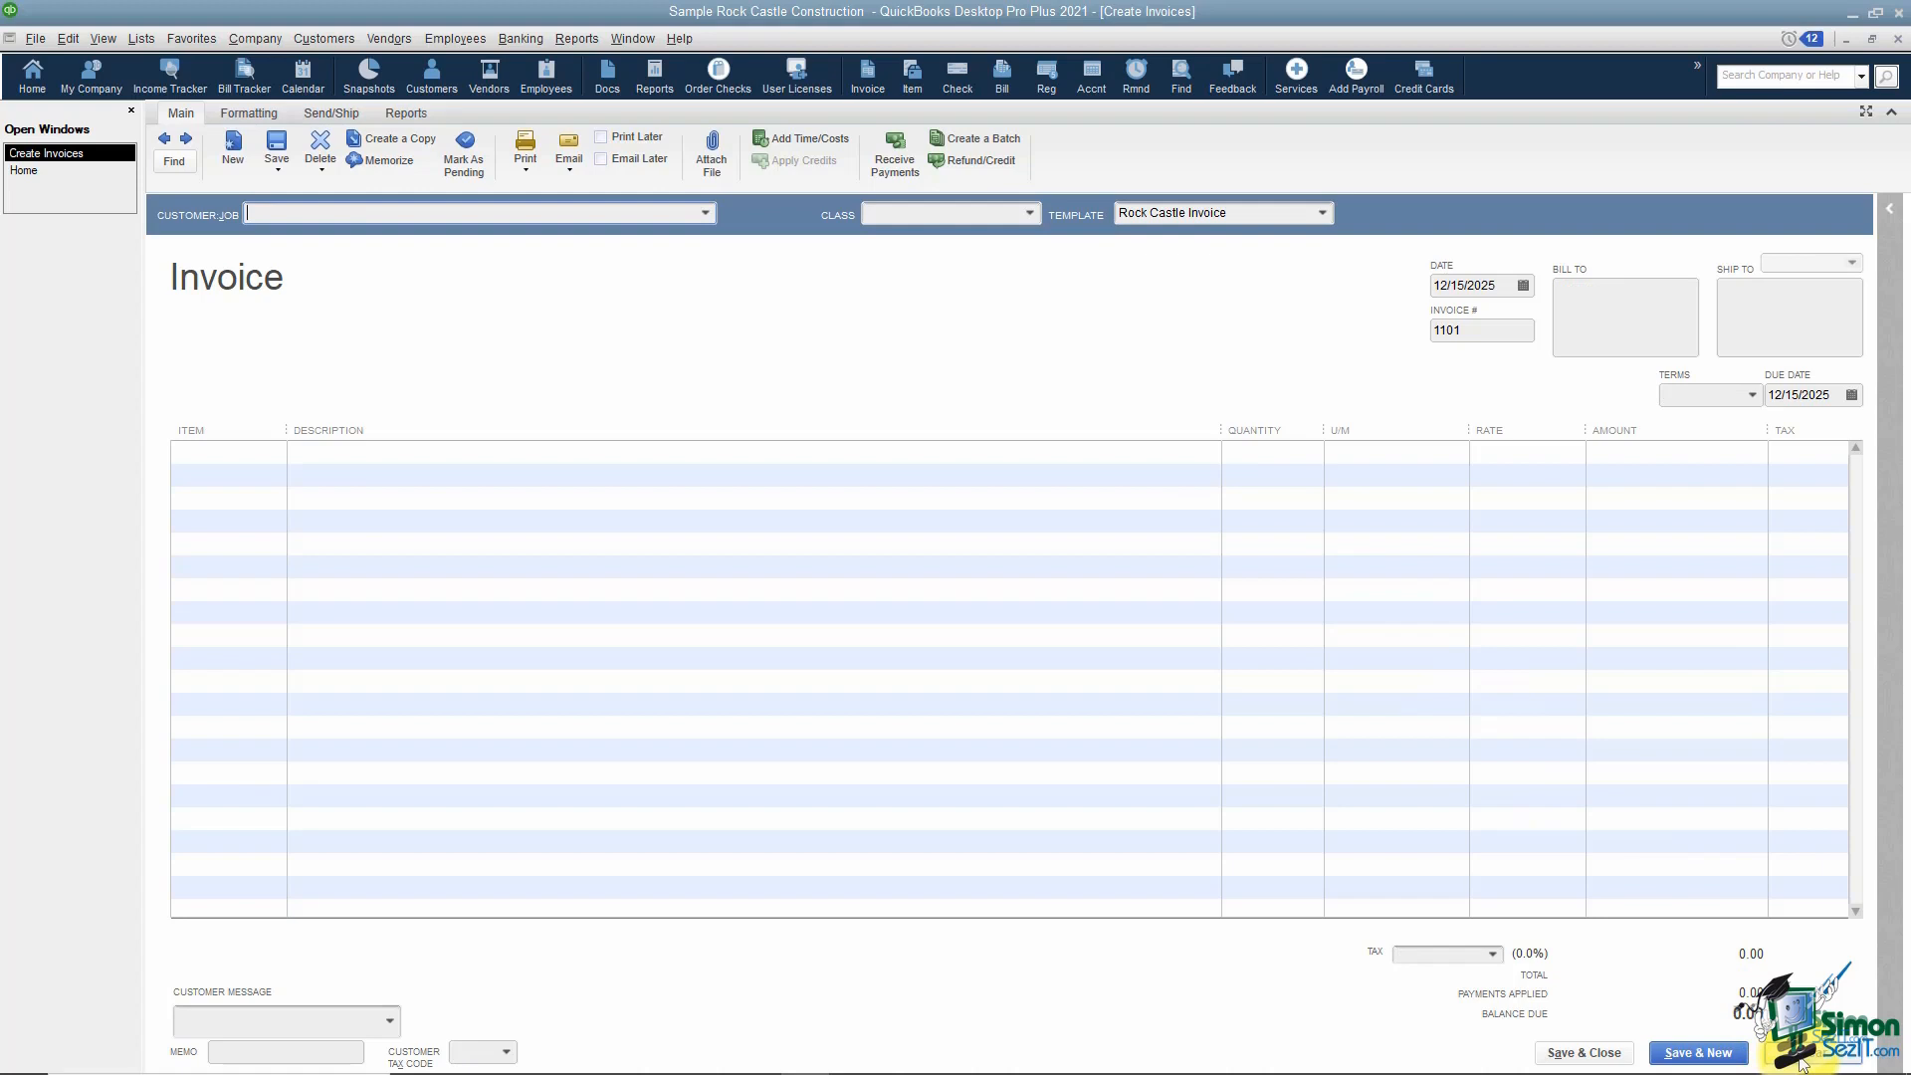
Create a progress invoice for the first customer's Sunroom job covering 30% of the entire 12/11/2025 estimate.
{"action": "left_click", "coordinate": [706, 213]}
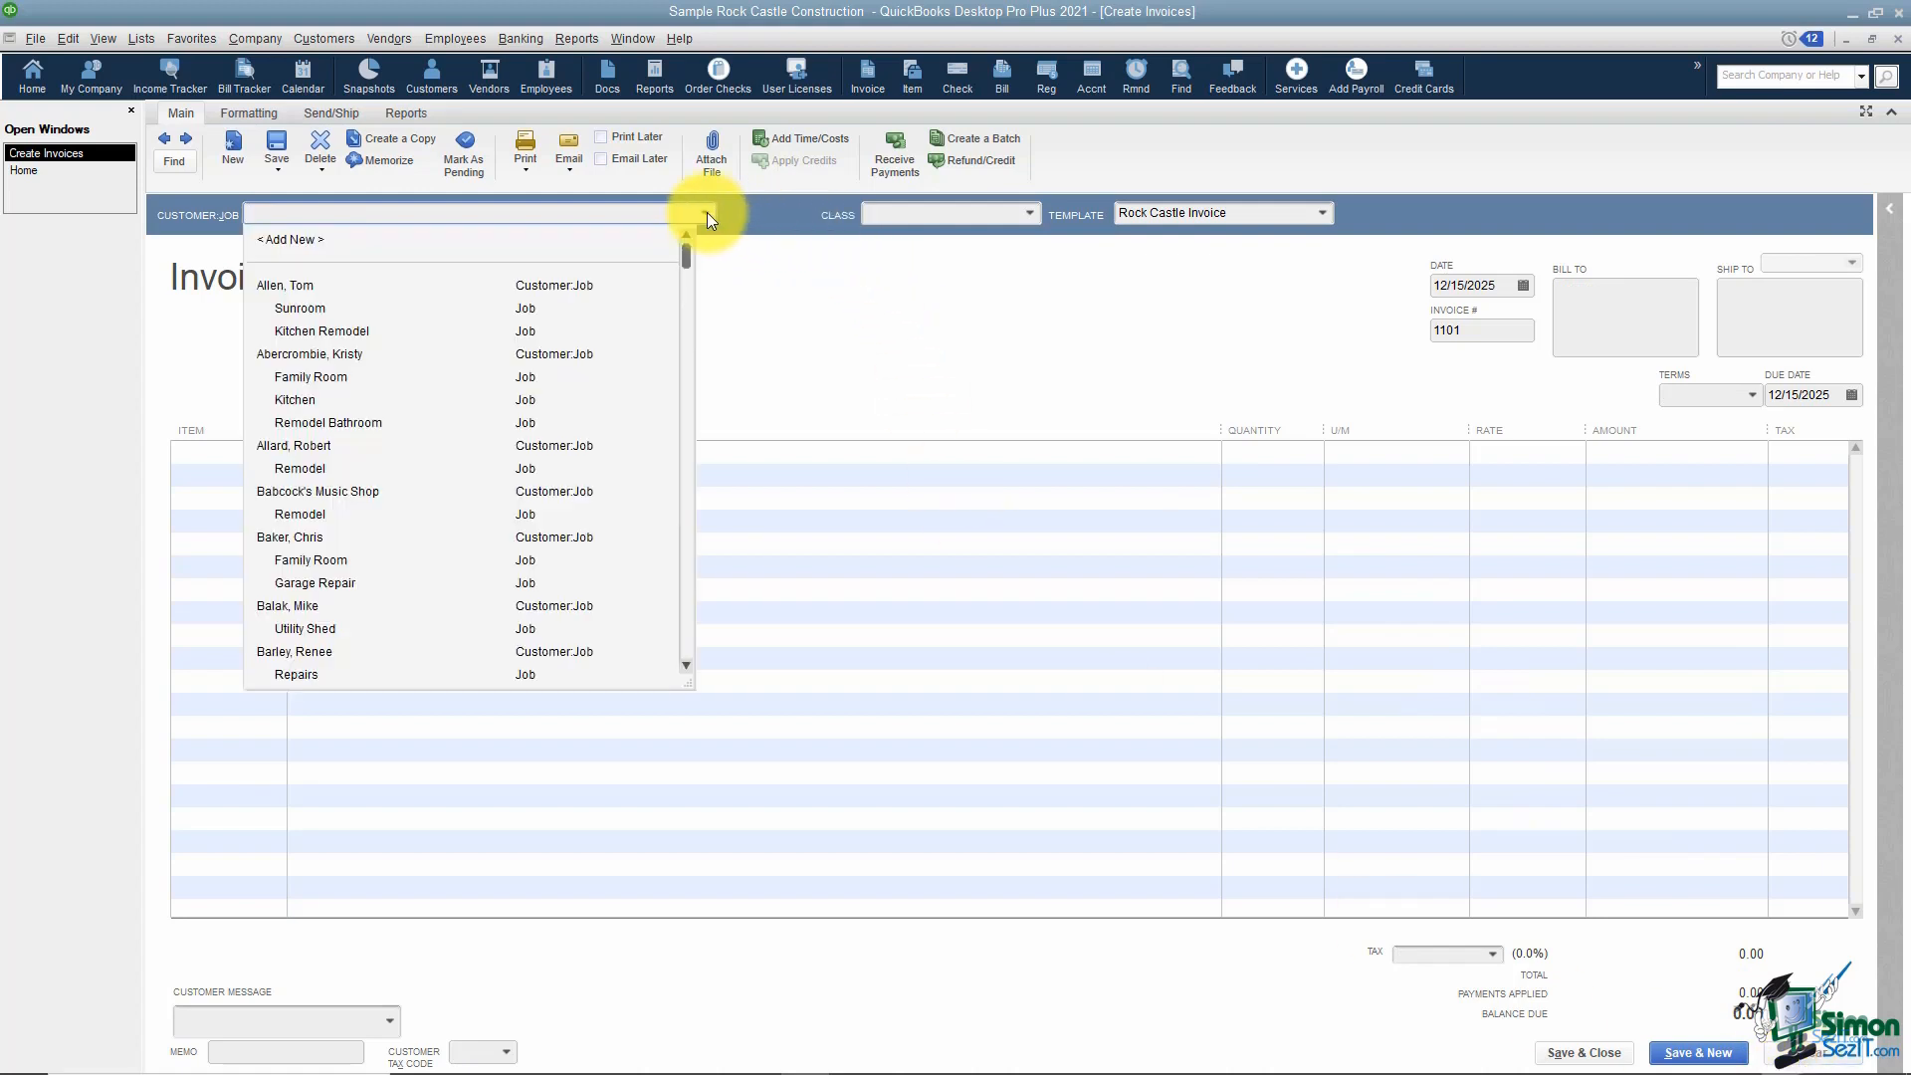
{"action": "left_click", "coordinate": [320, 308]}
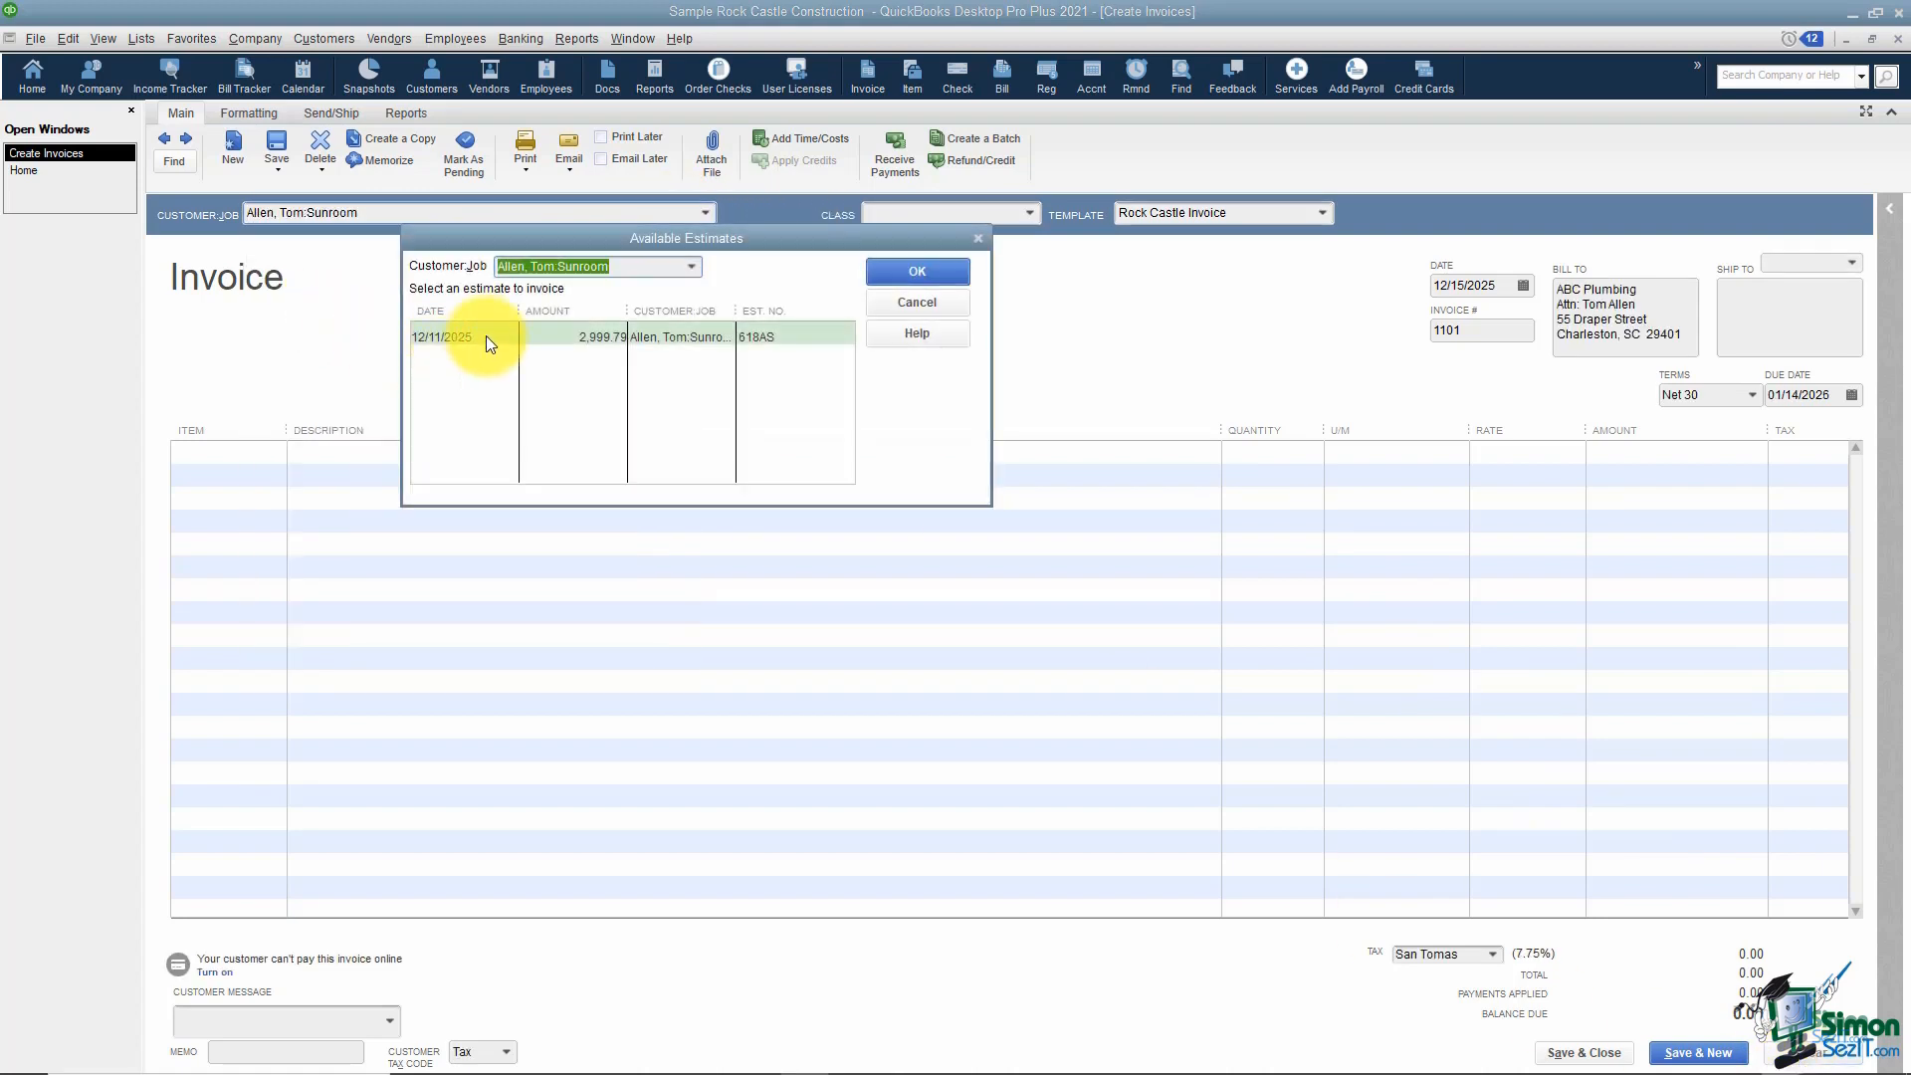
{"action": "left_click", "coordinate": [474, 330]}
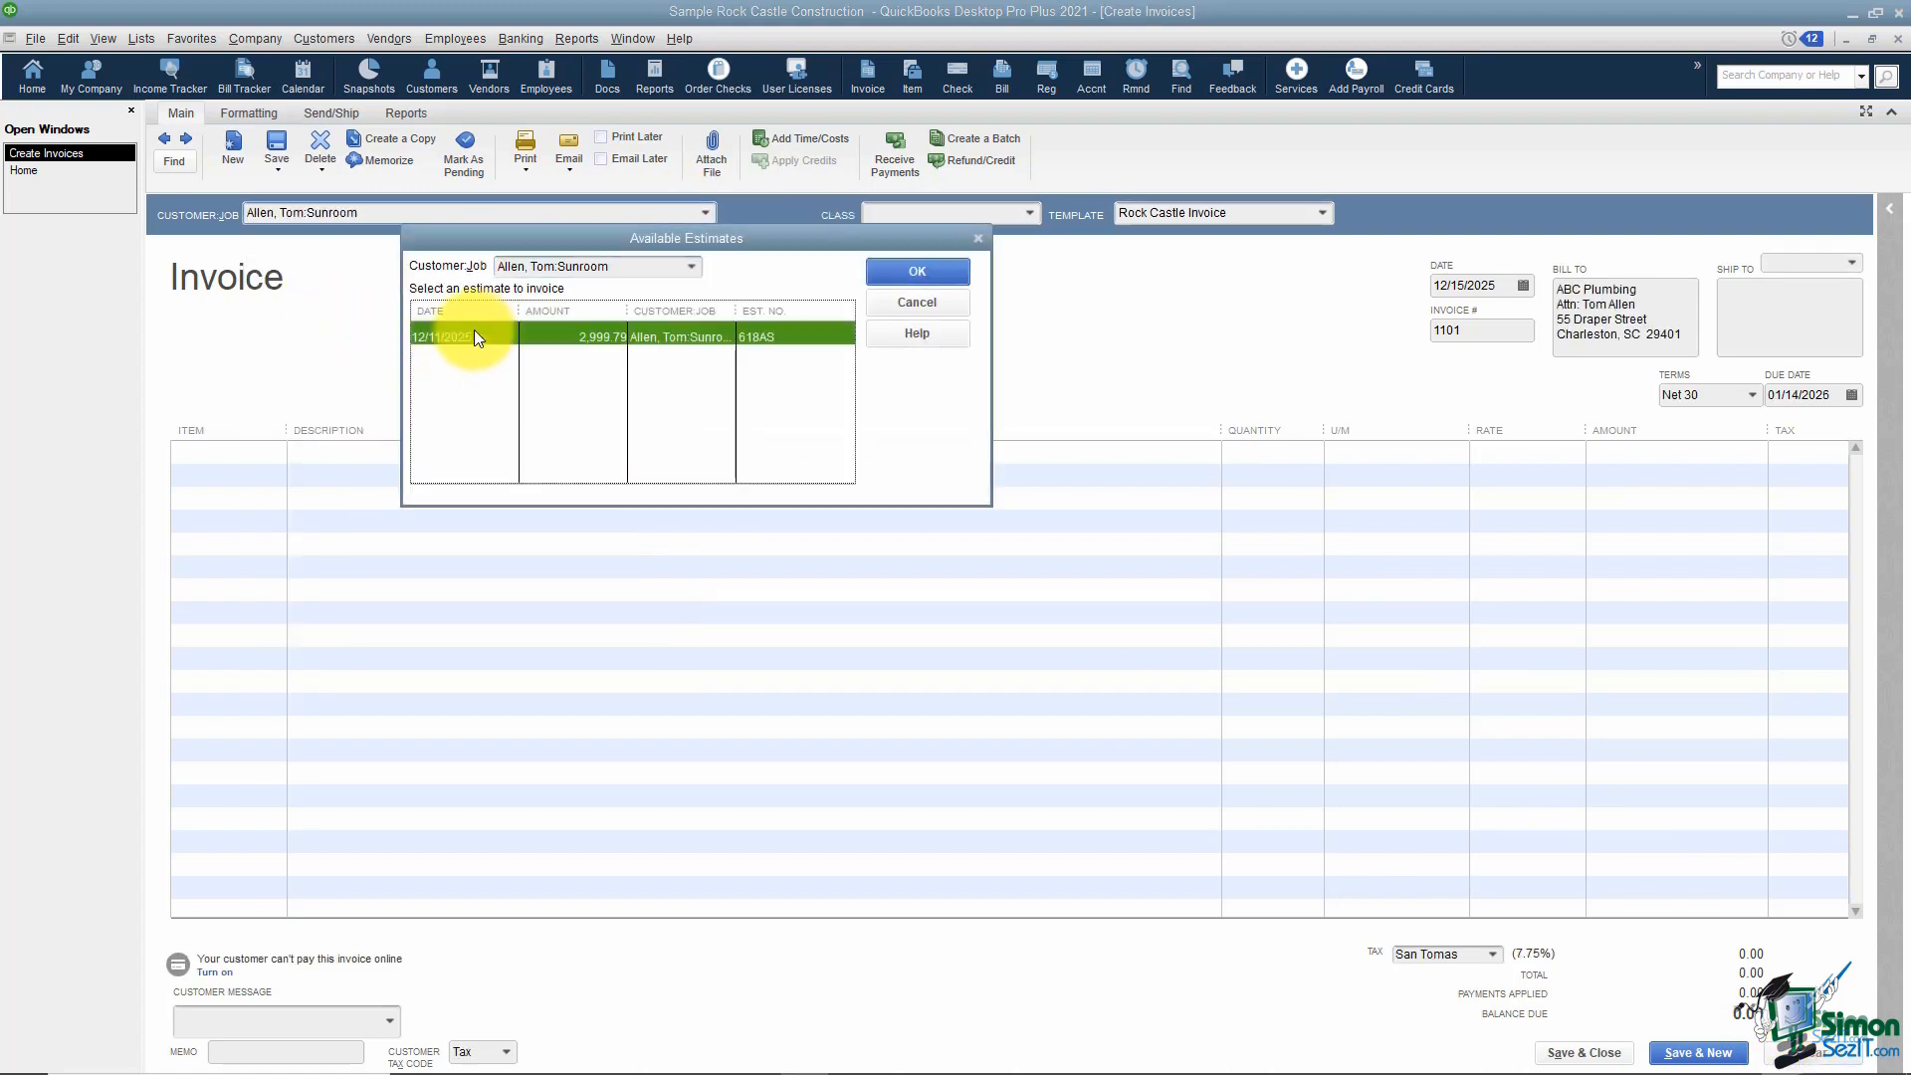
{"action": "left_click", "coordinate": [886, 278]}
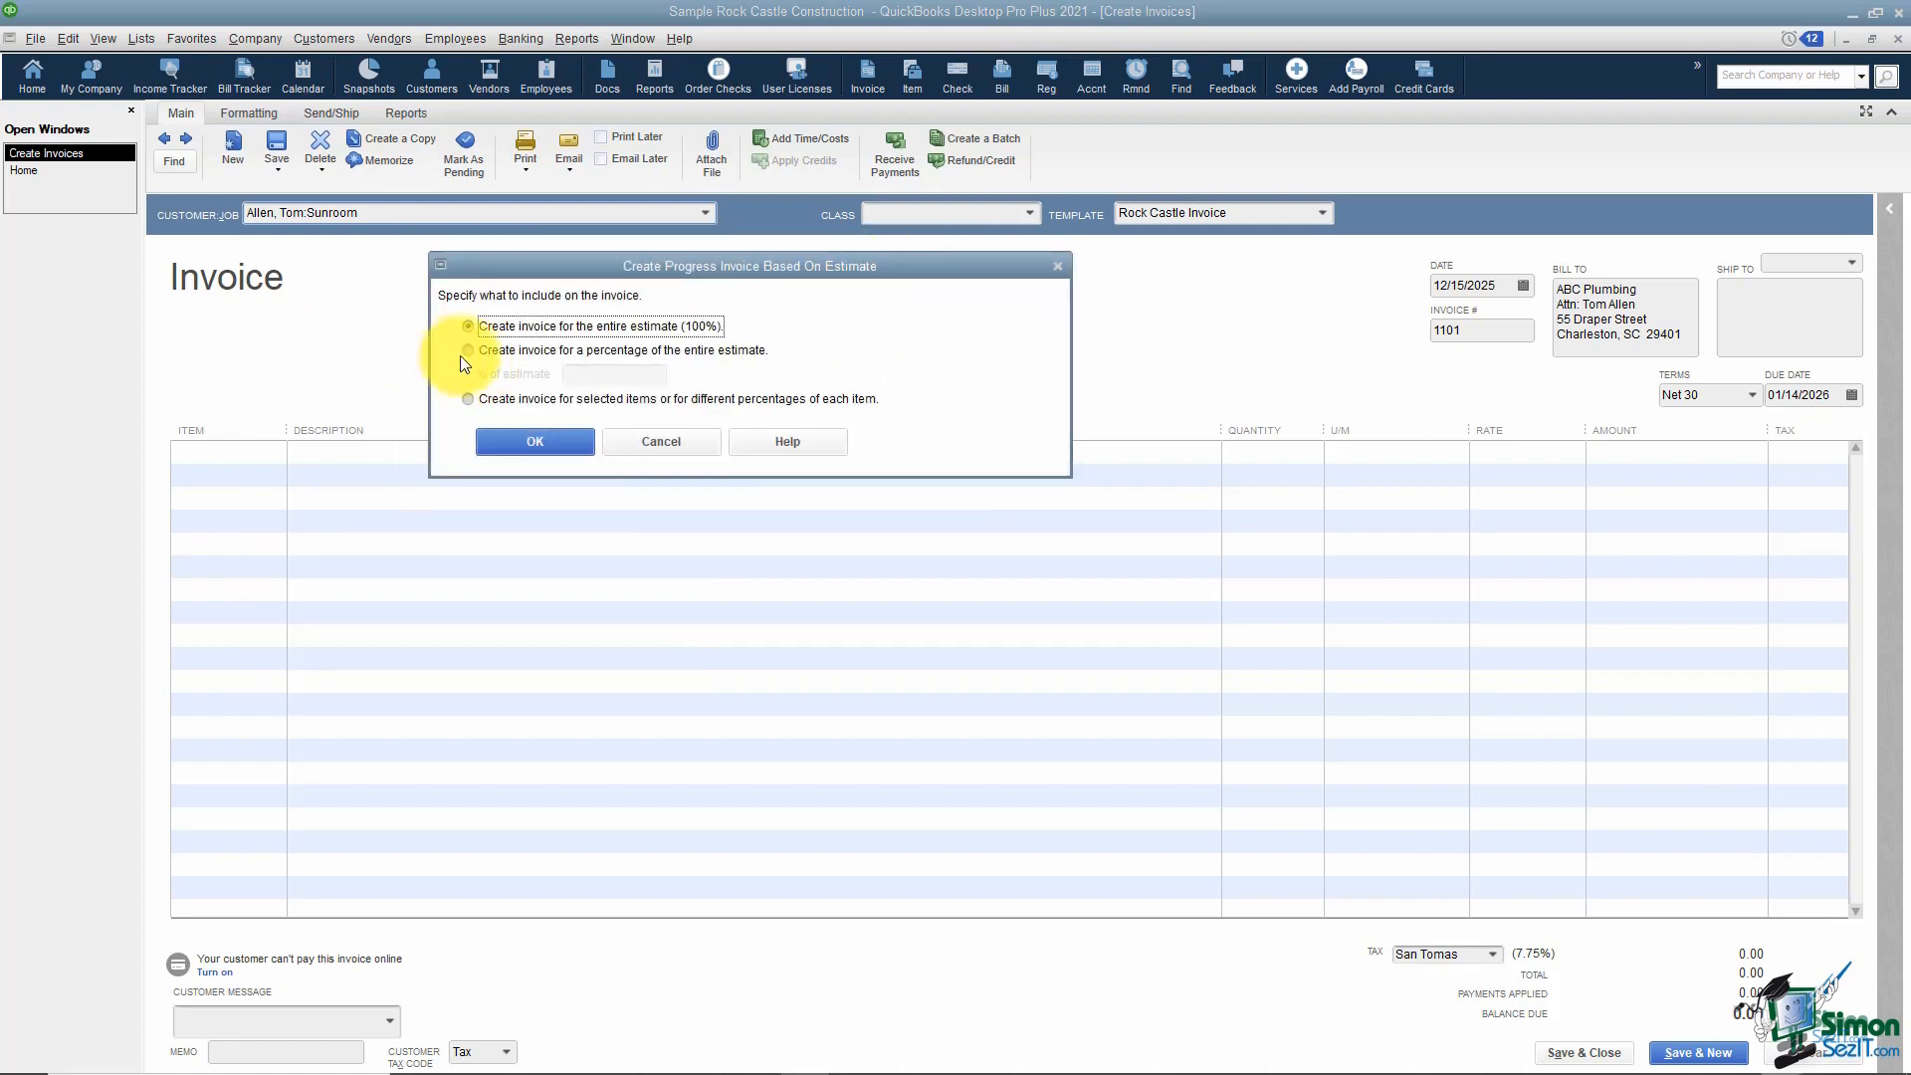
{"action": "left_click", "coordinate": [468, 350]}
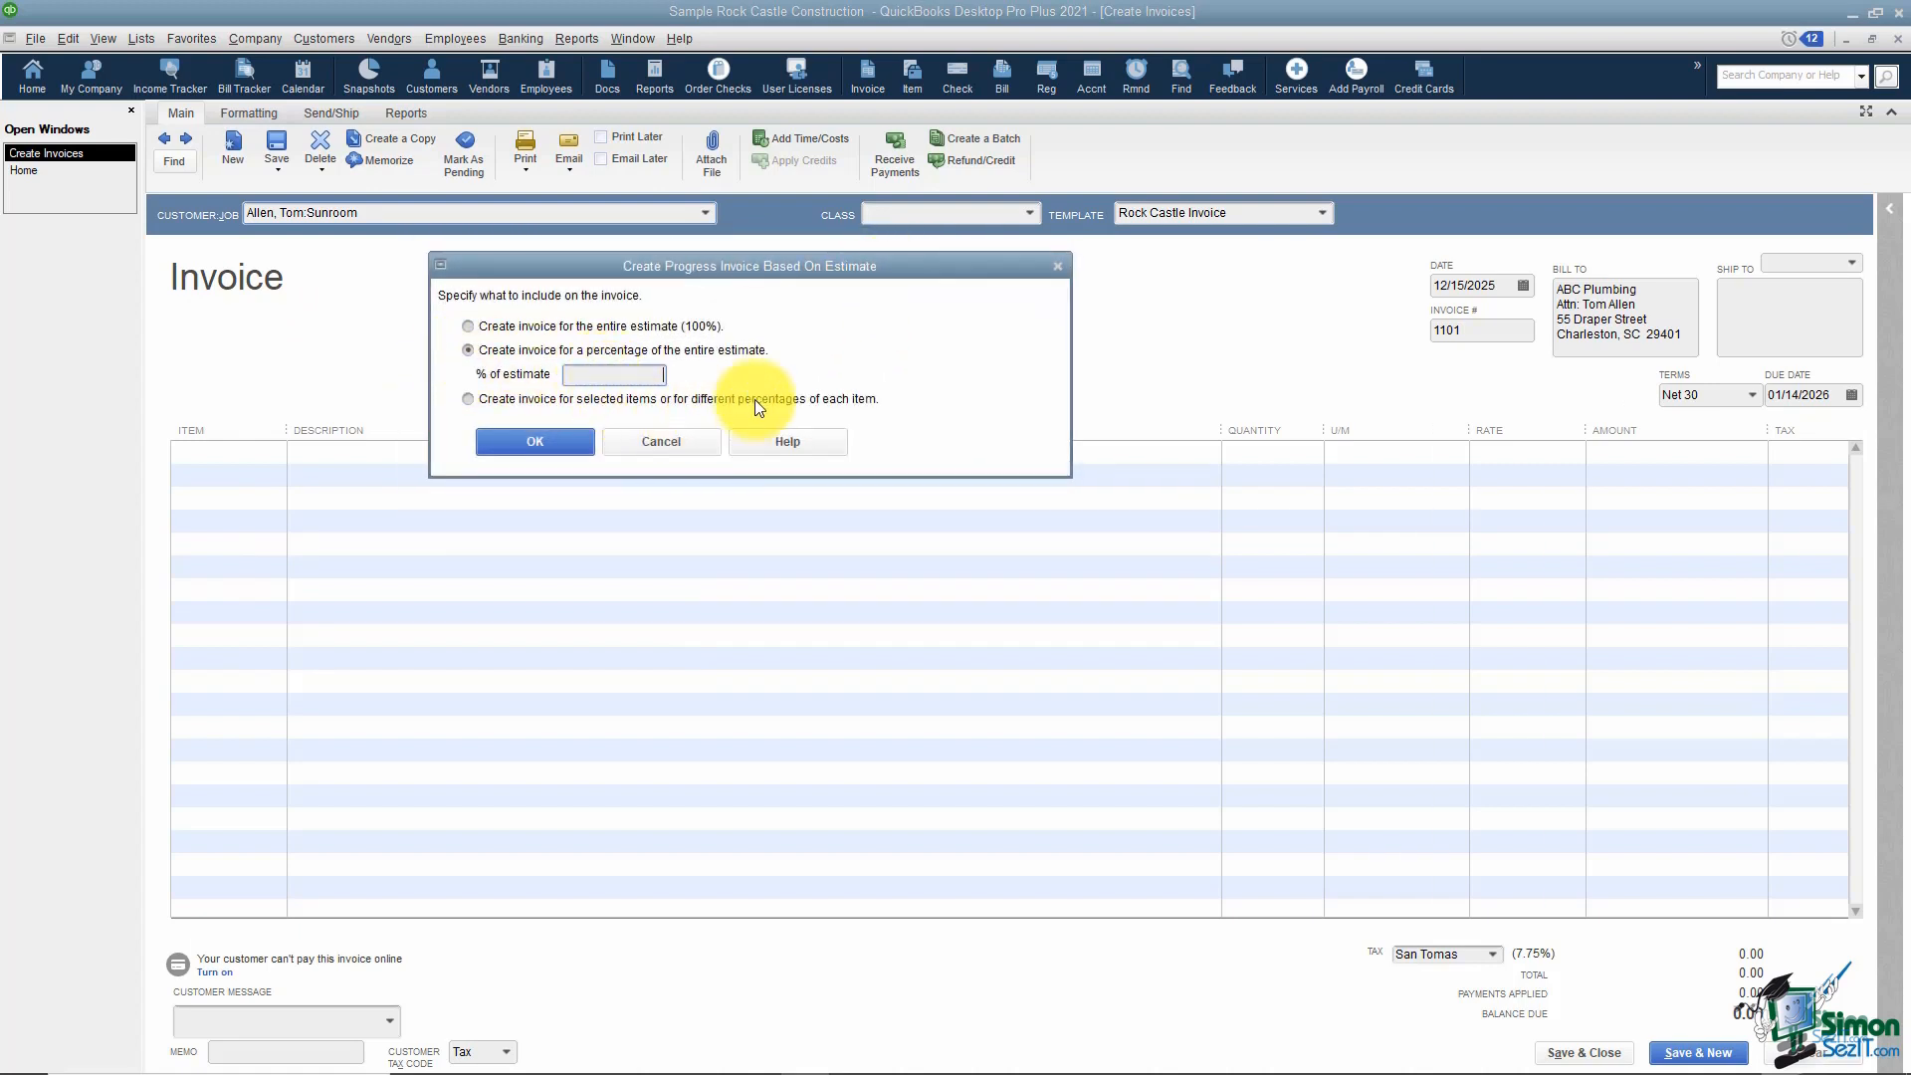
{"action": "type", "text": "30"}
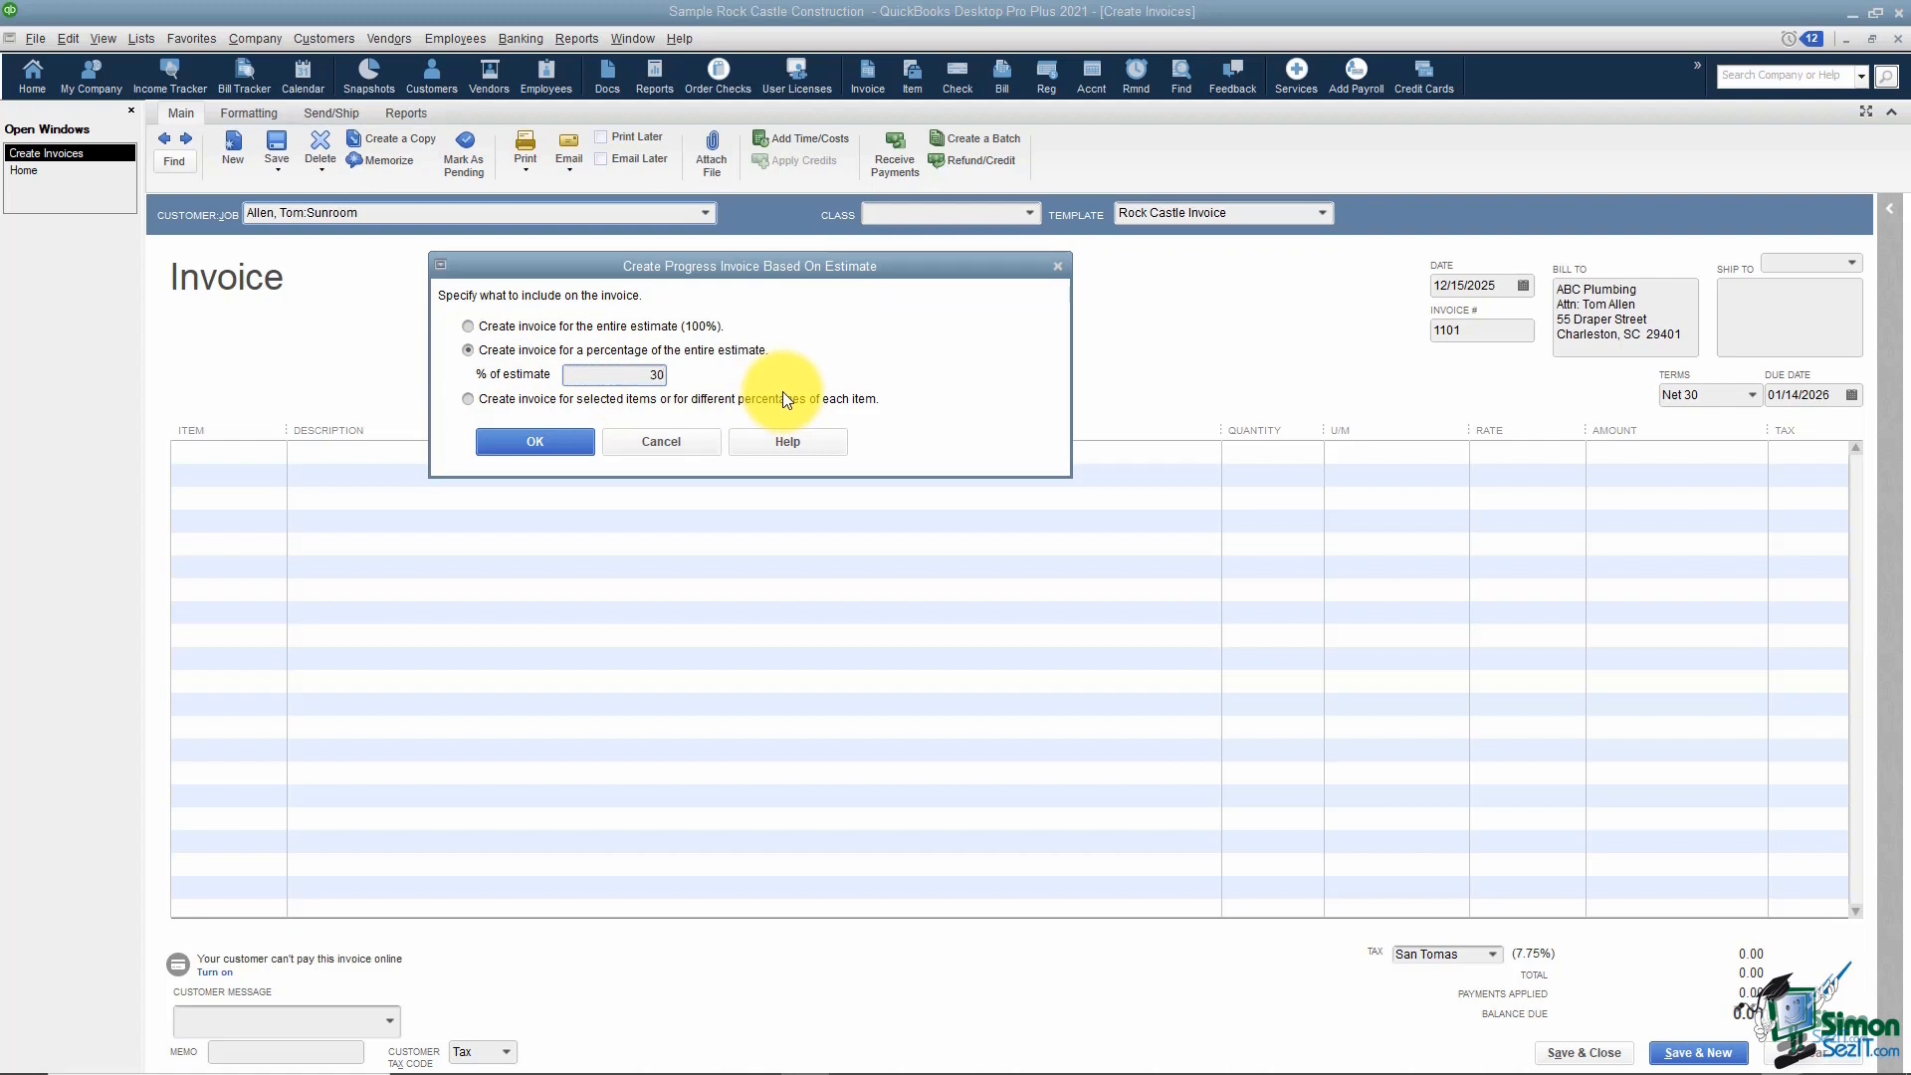
{"action": "left_click", "coordinate": [554, 441]}
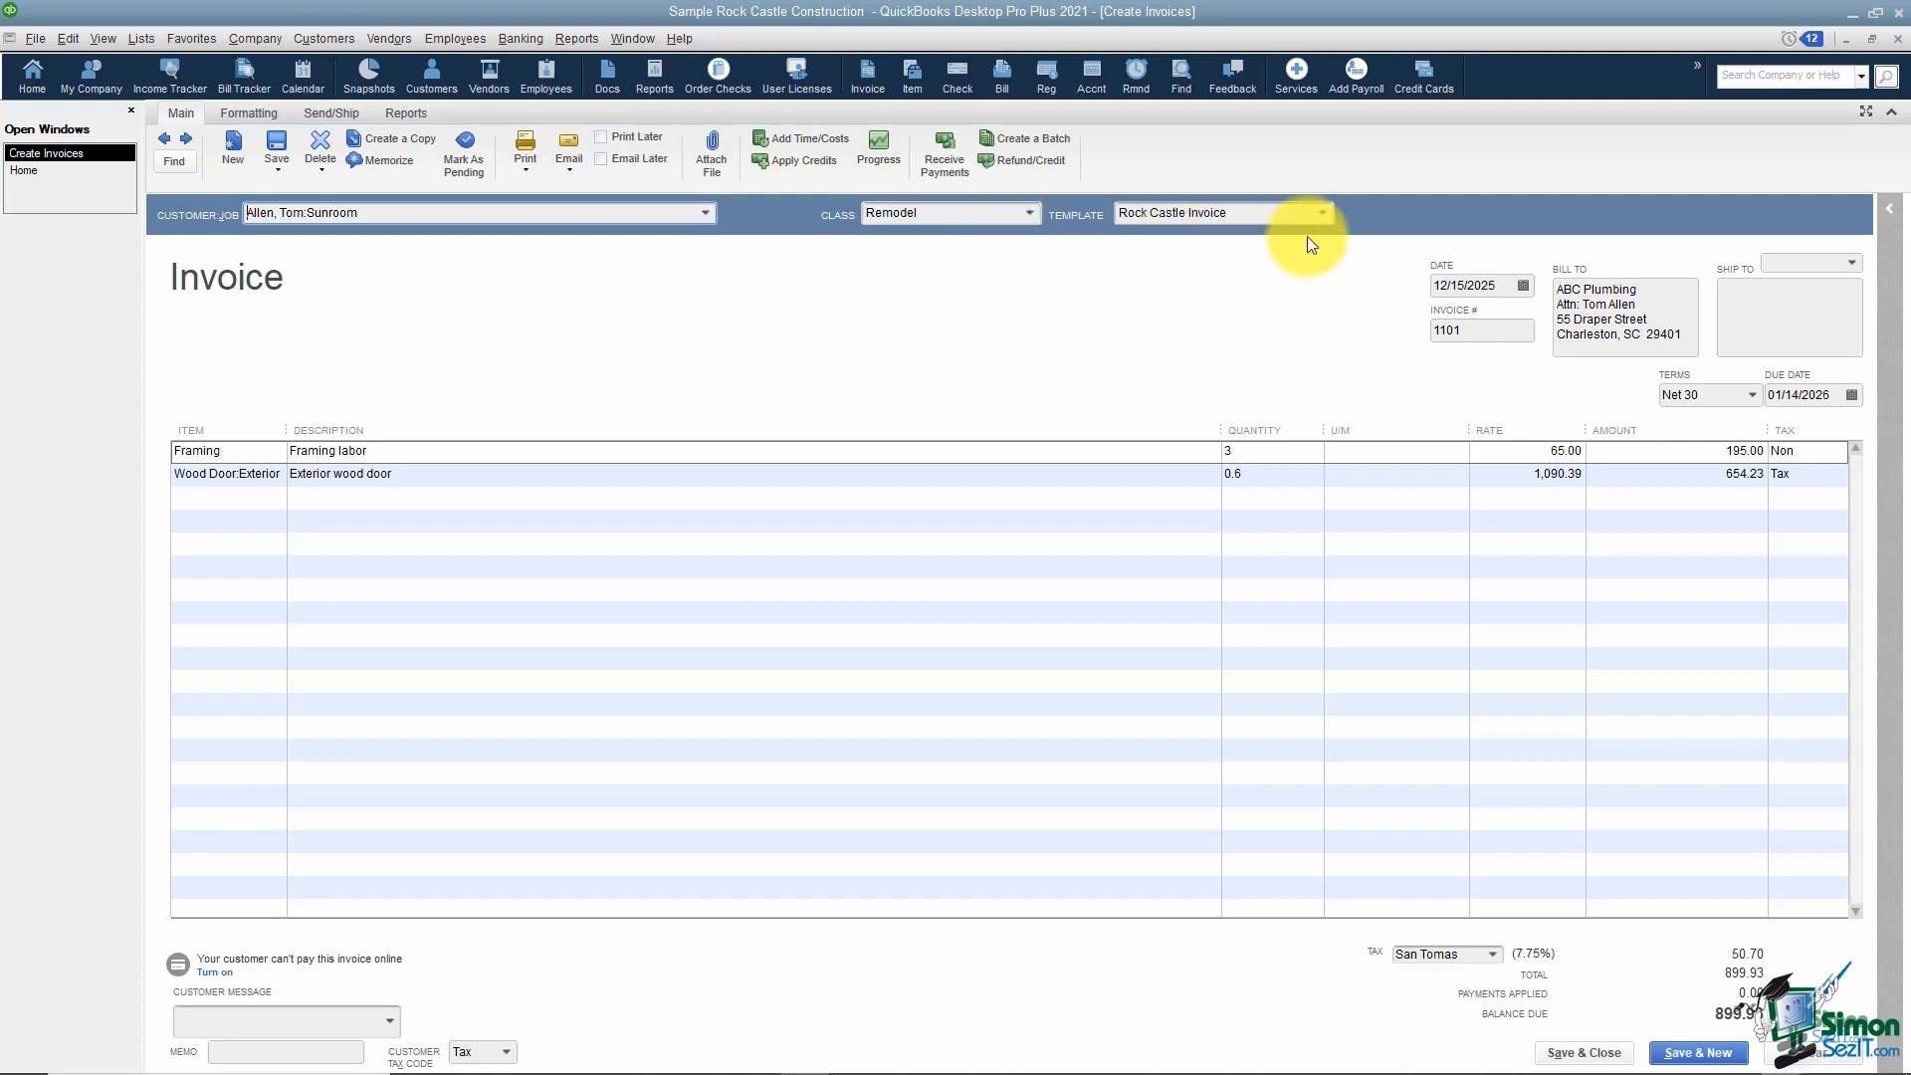
Choose the Rock Castle Invoice template and set the invoice date to 01/02/2026.
{"action": "left_click", "coordinate": [1324, 213]}
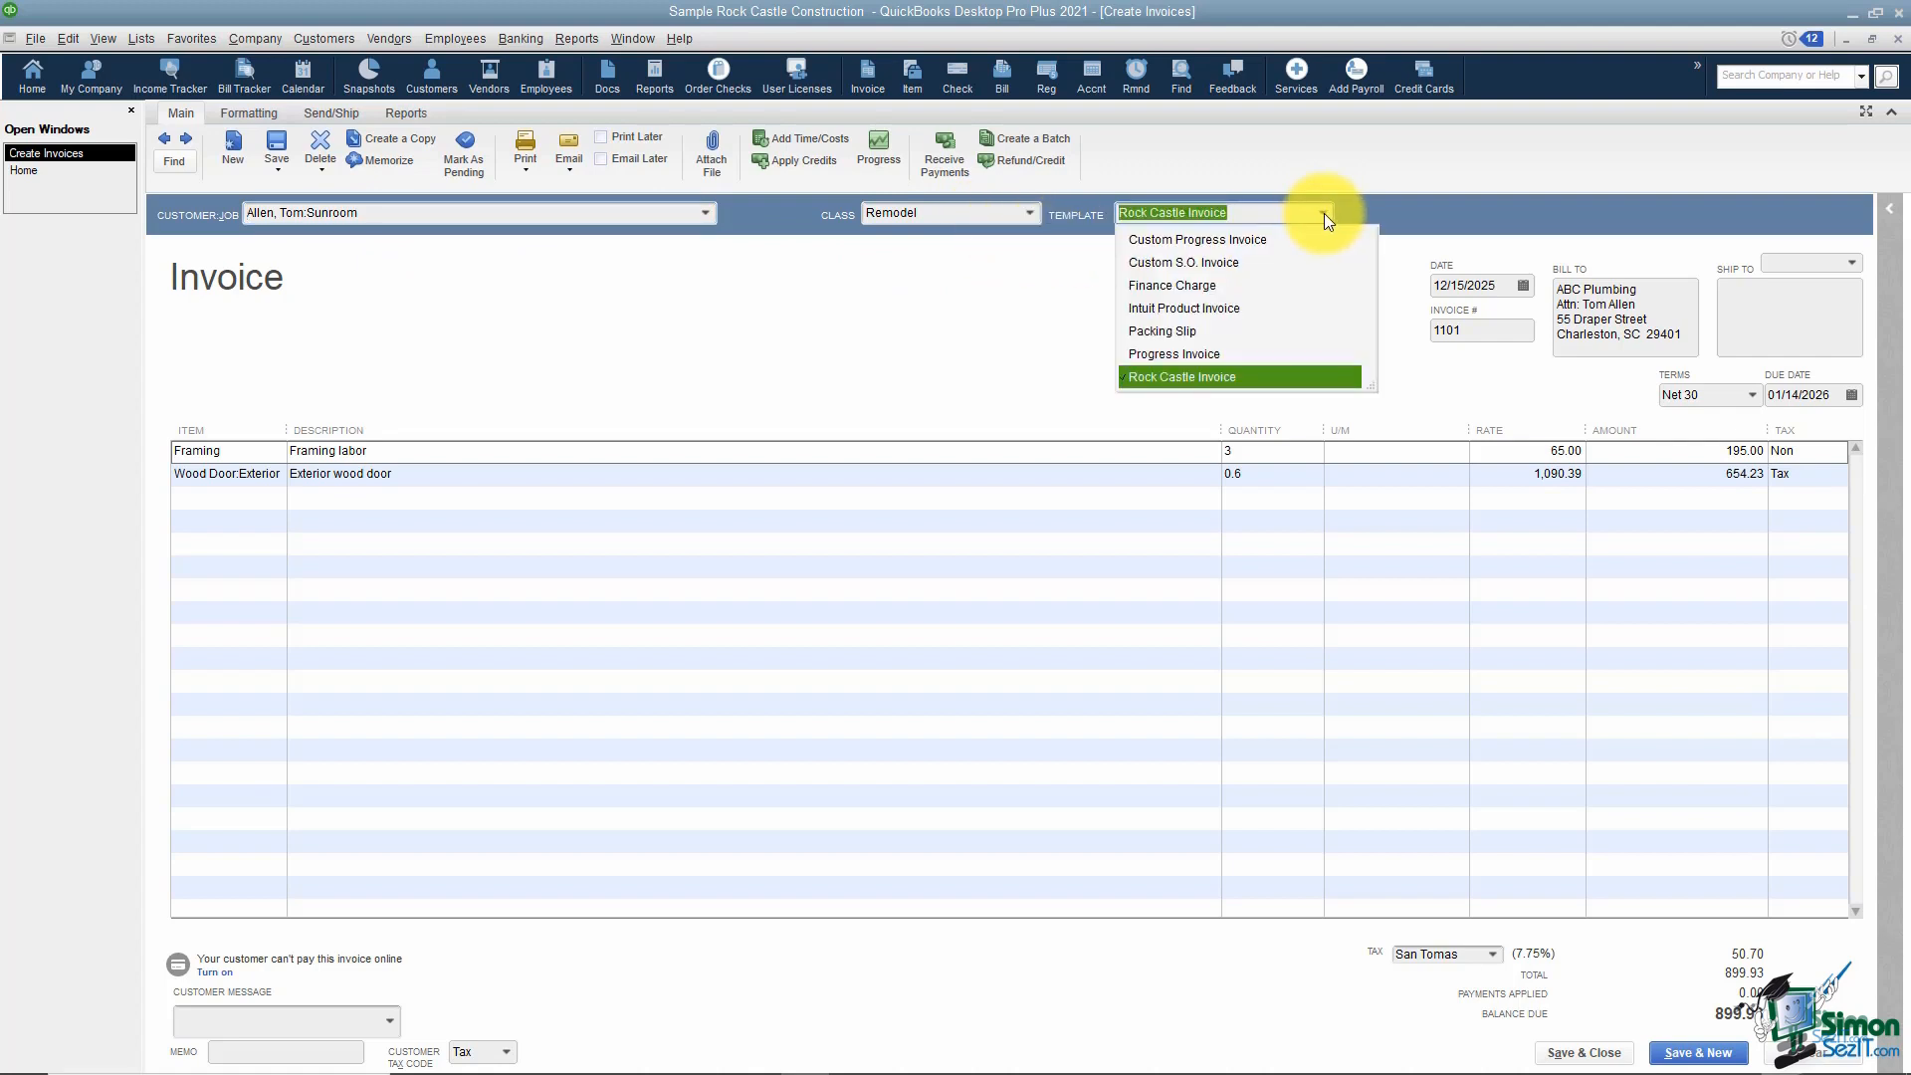
{"action": "left_click", "coordinate": [1210, 379]}
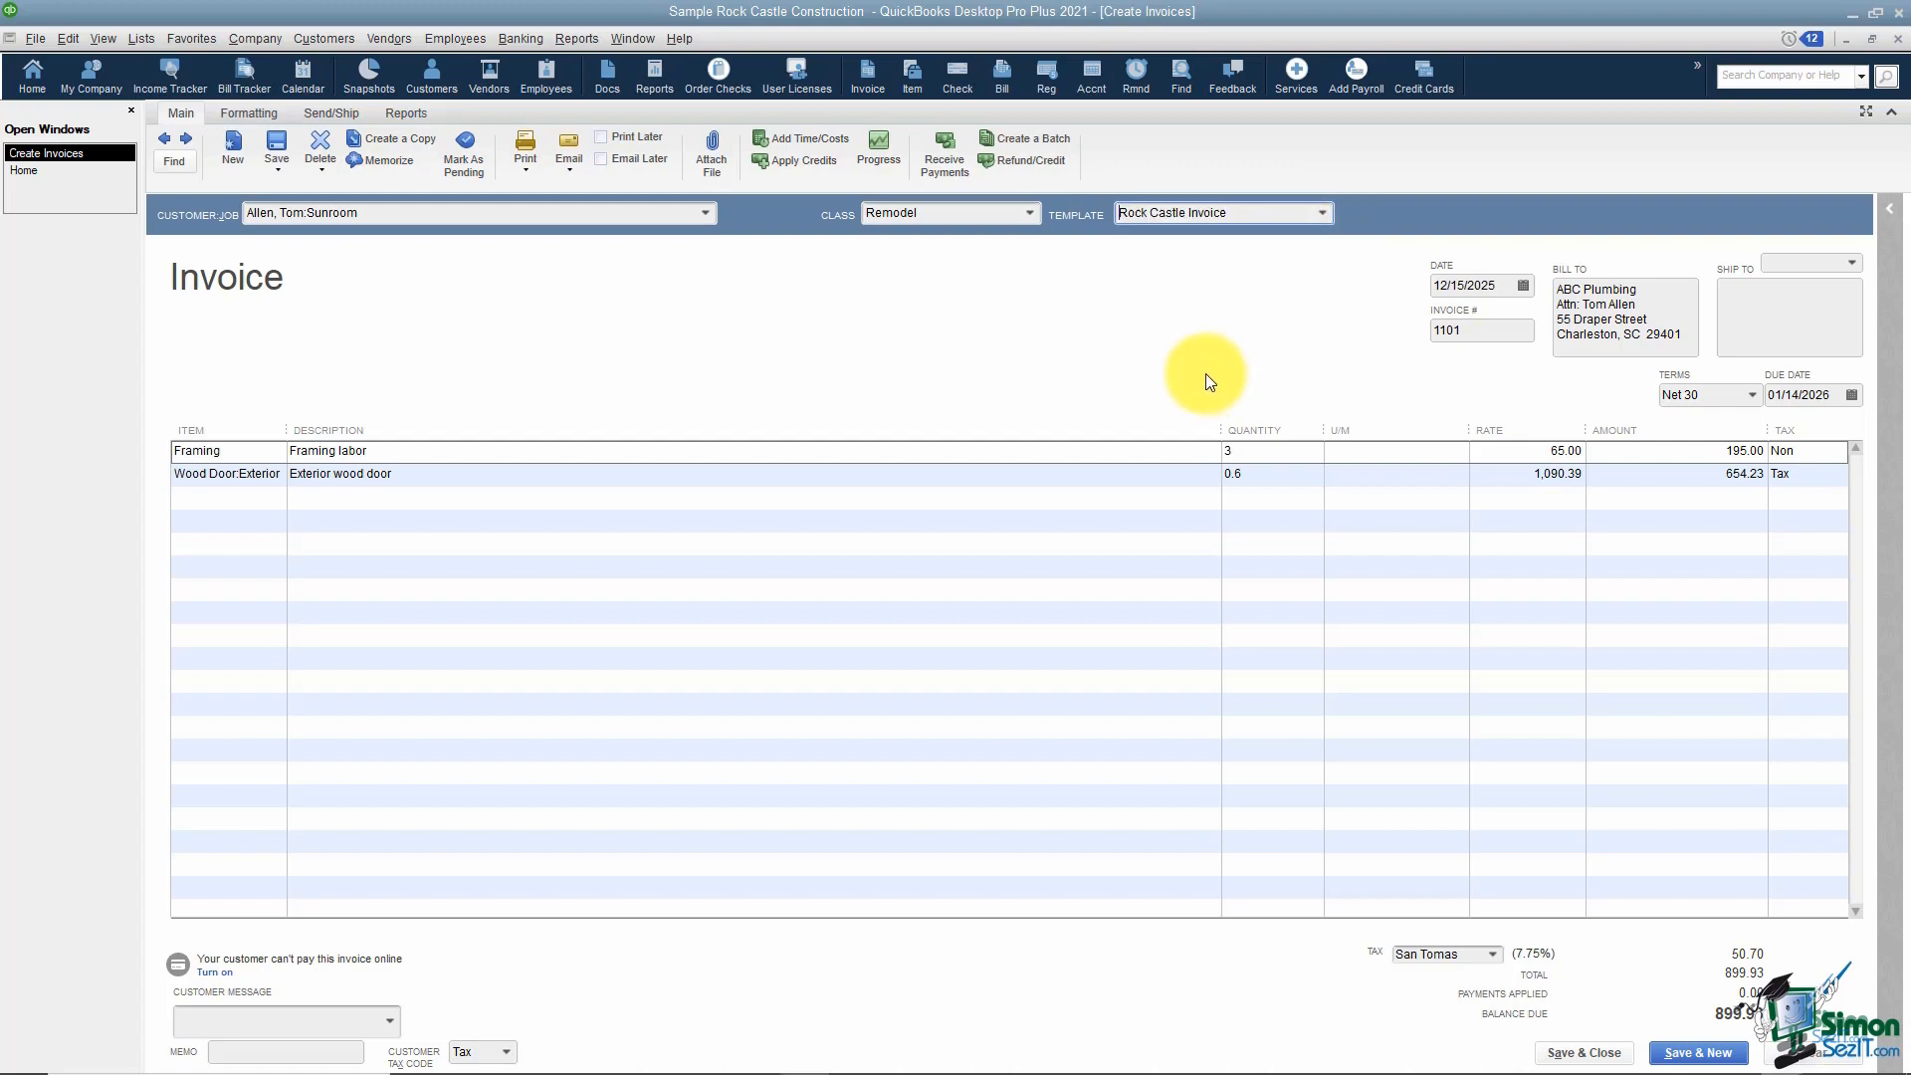
{"action": "left_click", "coordinate": [1524, 286]}
{"action": "left_click", "coordinate": [1595, 319]}
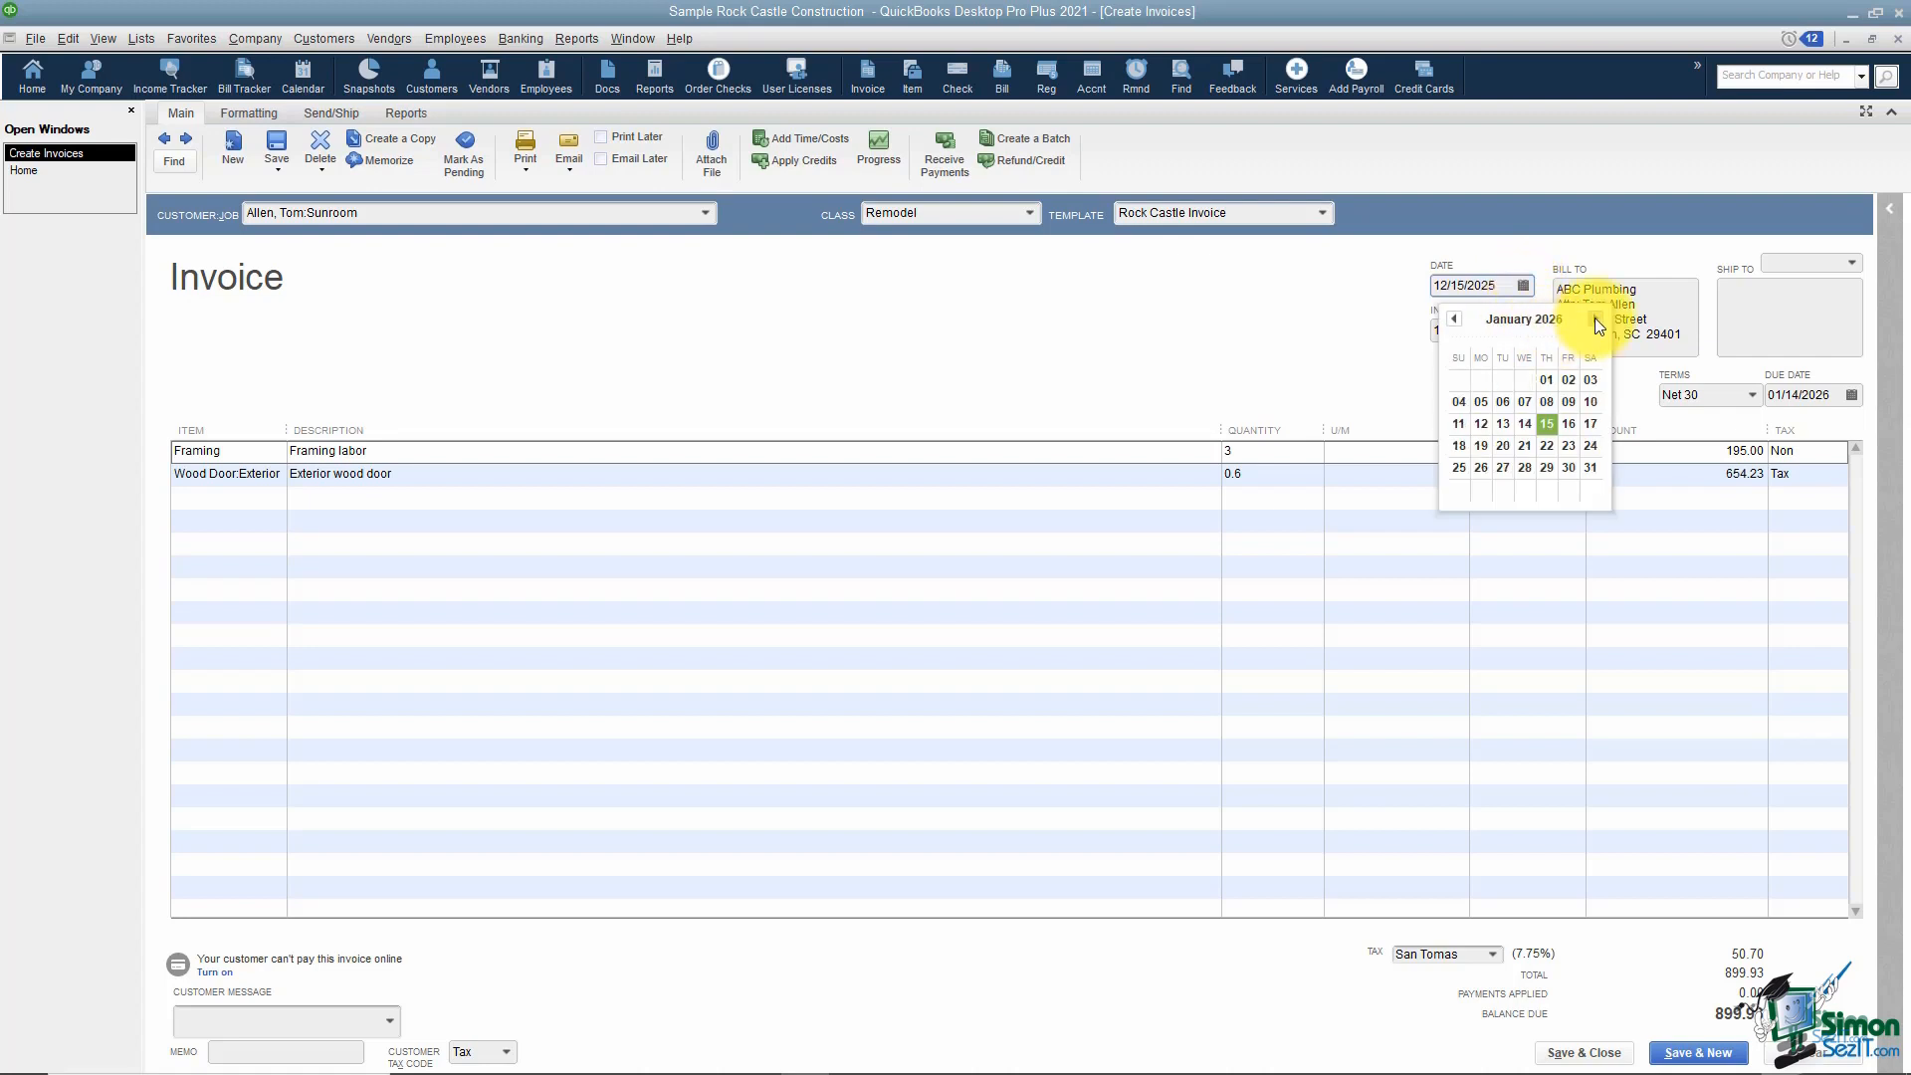
{"action": "left_click", "coordinate": [1567, 384]}
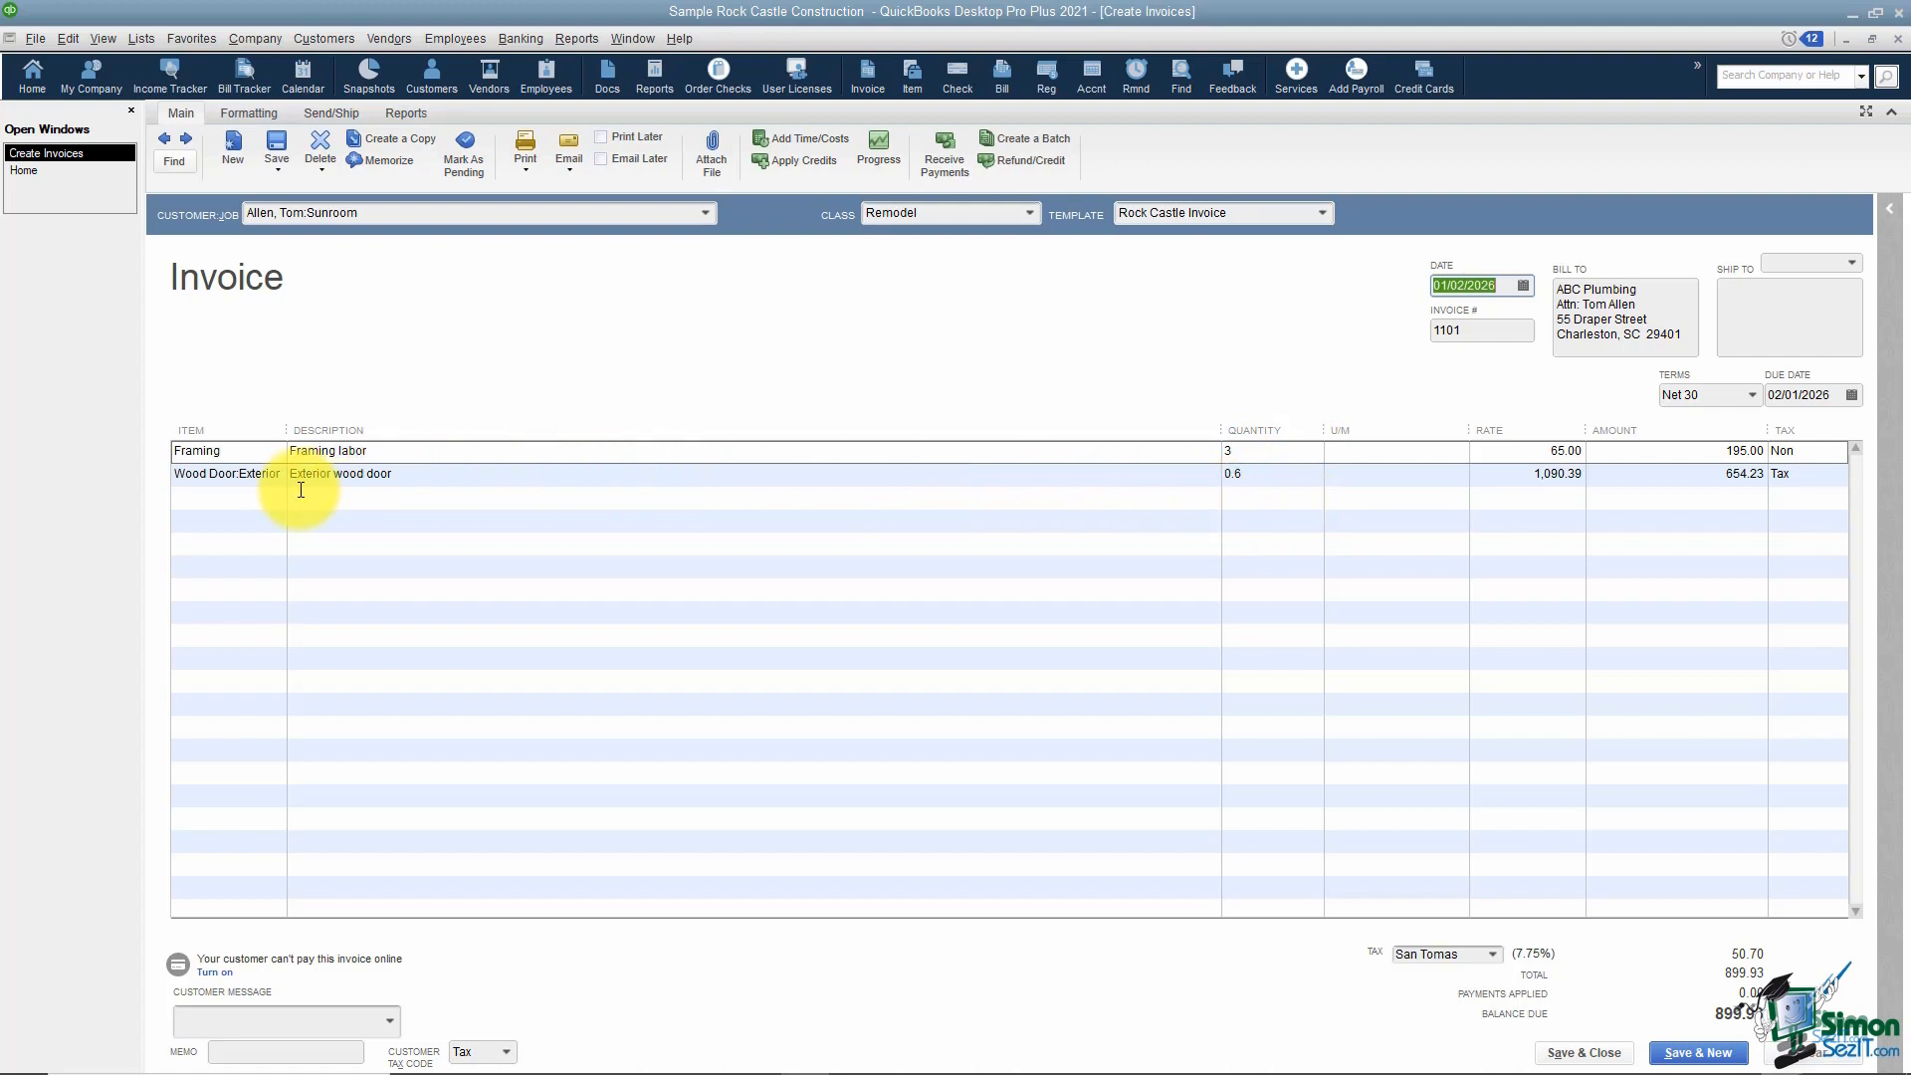
Add a Delivery Charges line with quantity 1 and rate 25.00 below the wood door item, and save and close the invoice.
{"action": "left_click", "coordinate": [271, 500]}
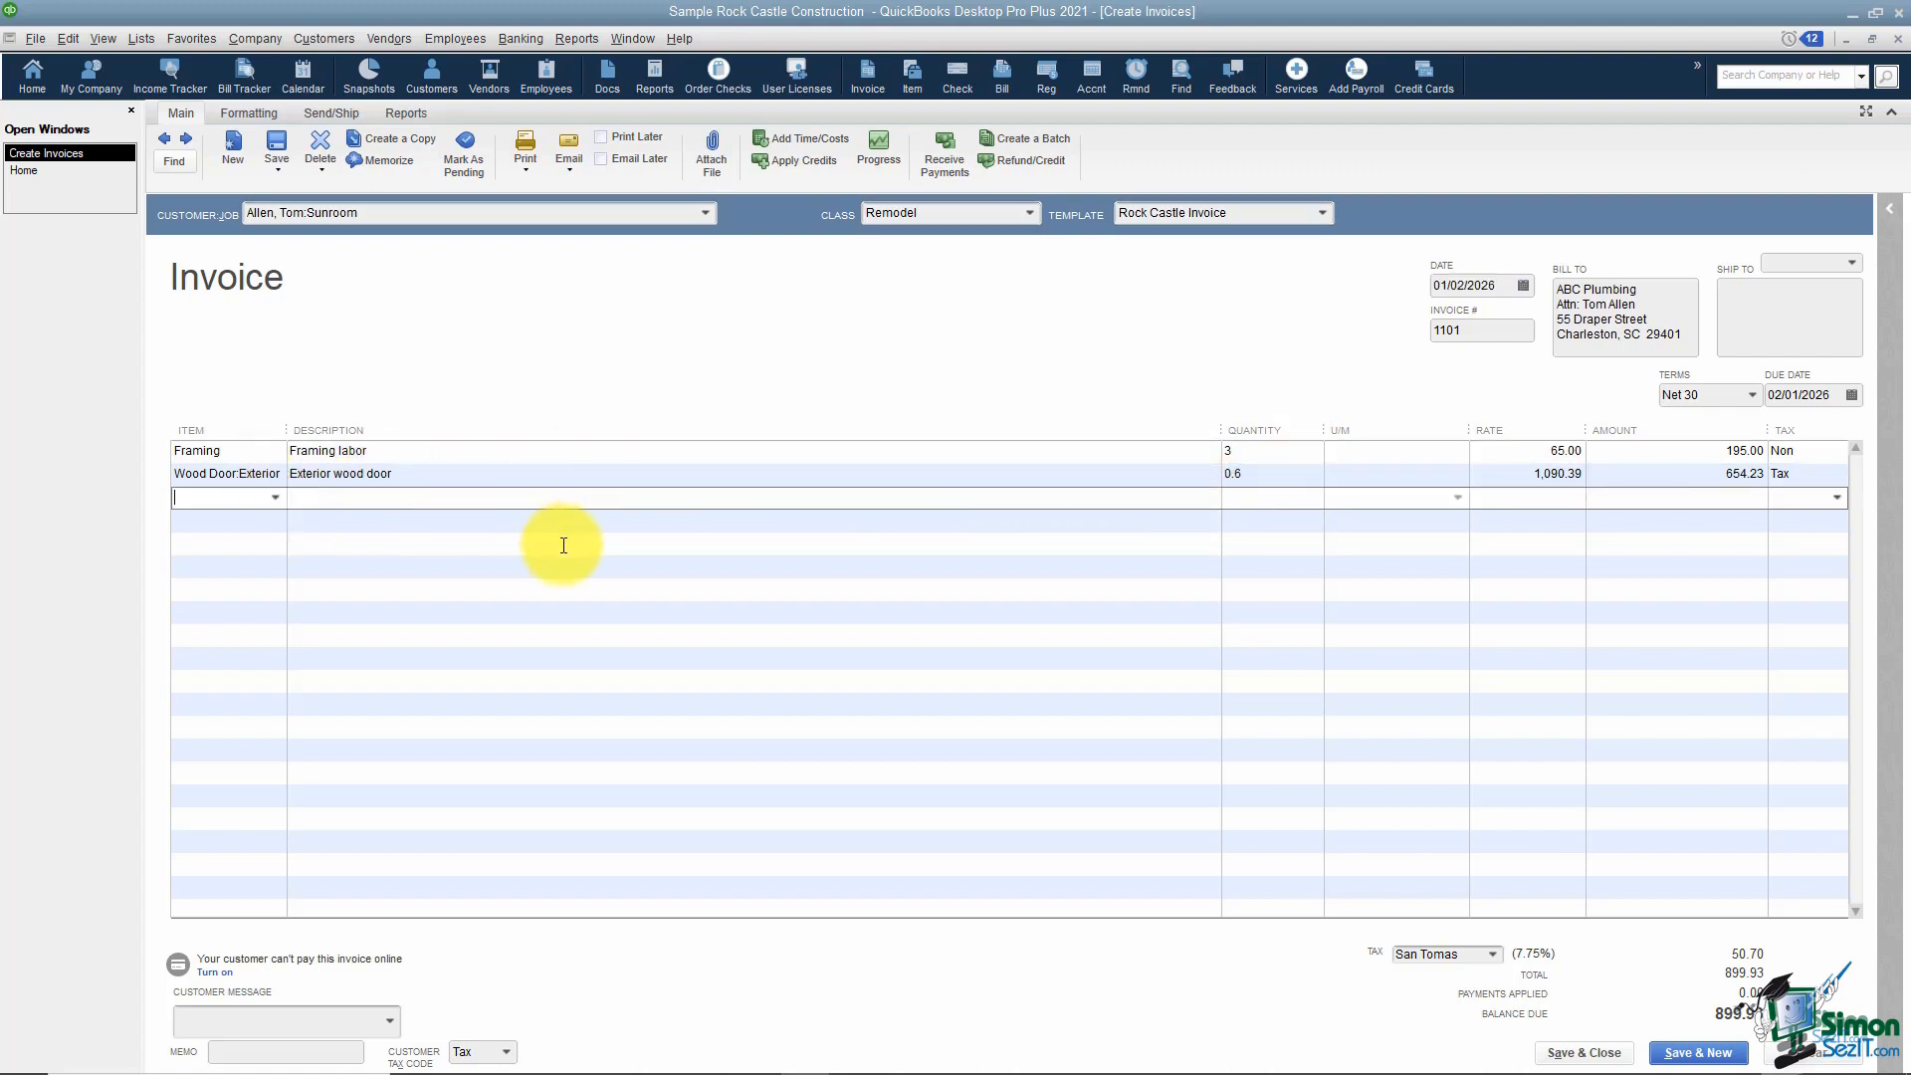
{"action": "type", "text": "Delivery Charg..."}
{"action": "key", "text": "Tab"}
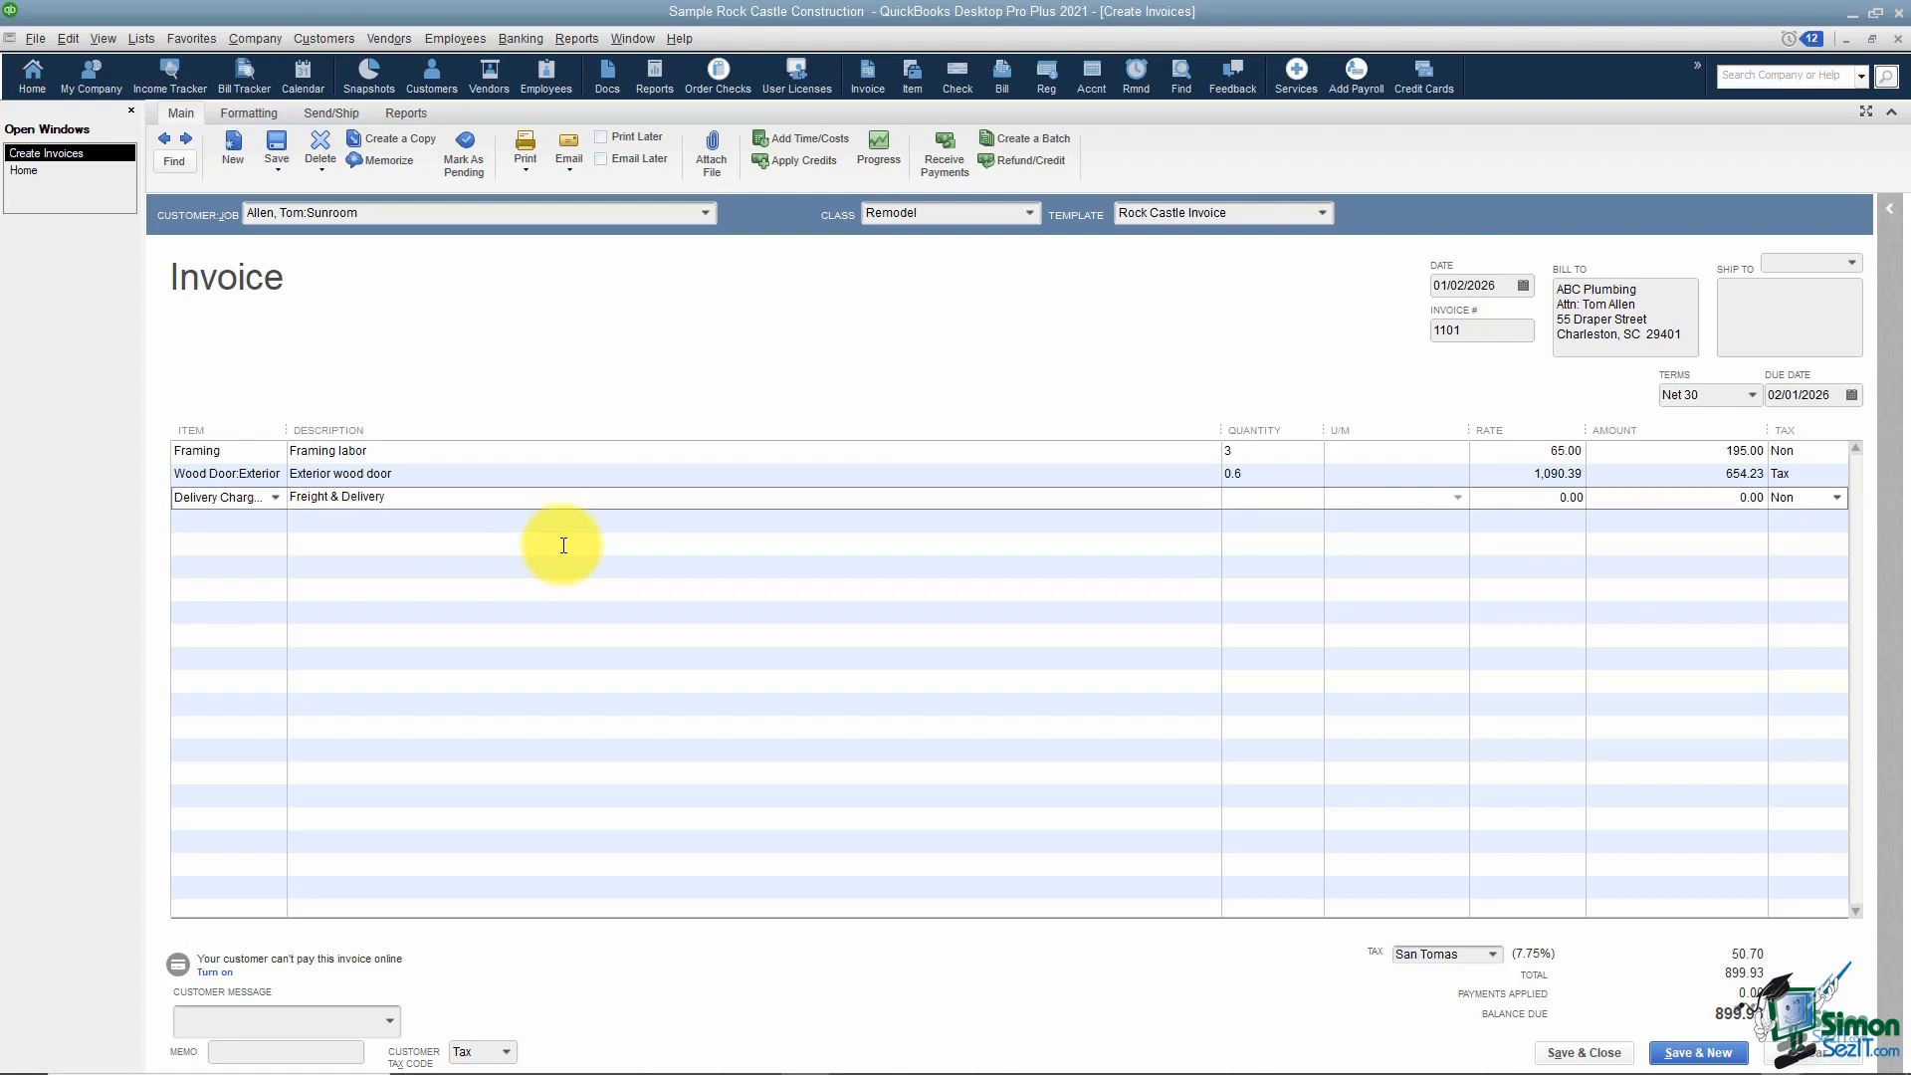
{"action": "type", "text": "1"}
{"action": "key", "text": "Tab"}
{"action": "type", "text": "25.00"}
{"action": "key", "text": "Tab"}
{"action": "key", "text": "Tab"}
{"action": "key", "text": "Tab"}
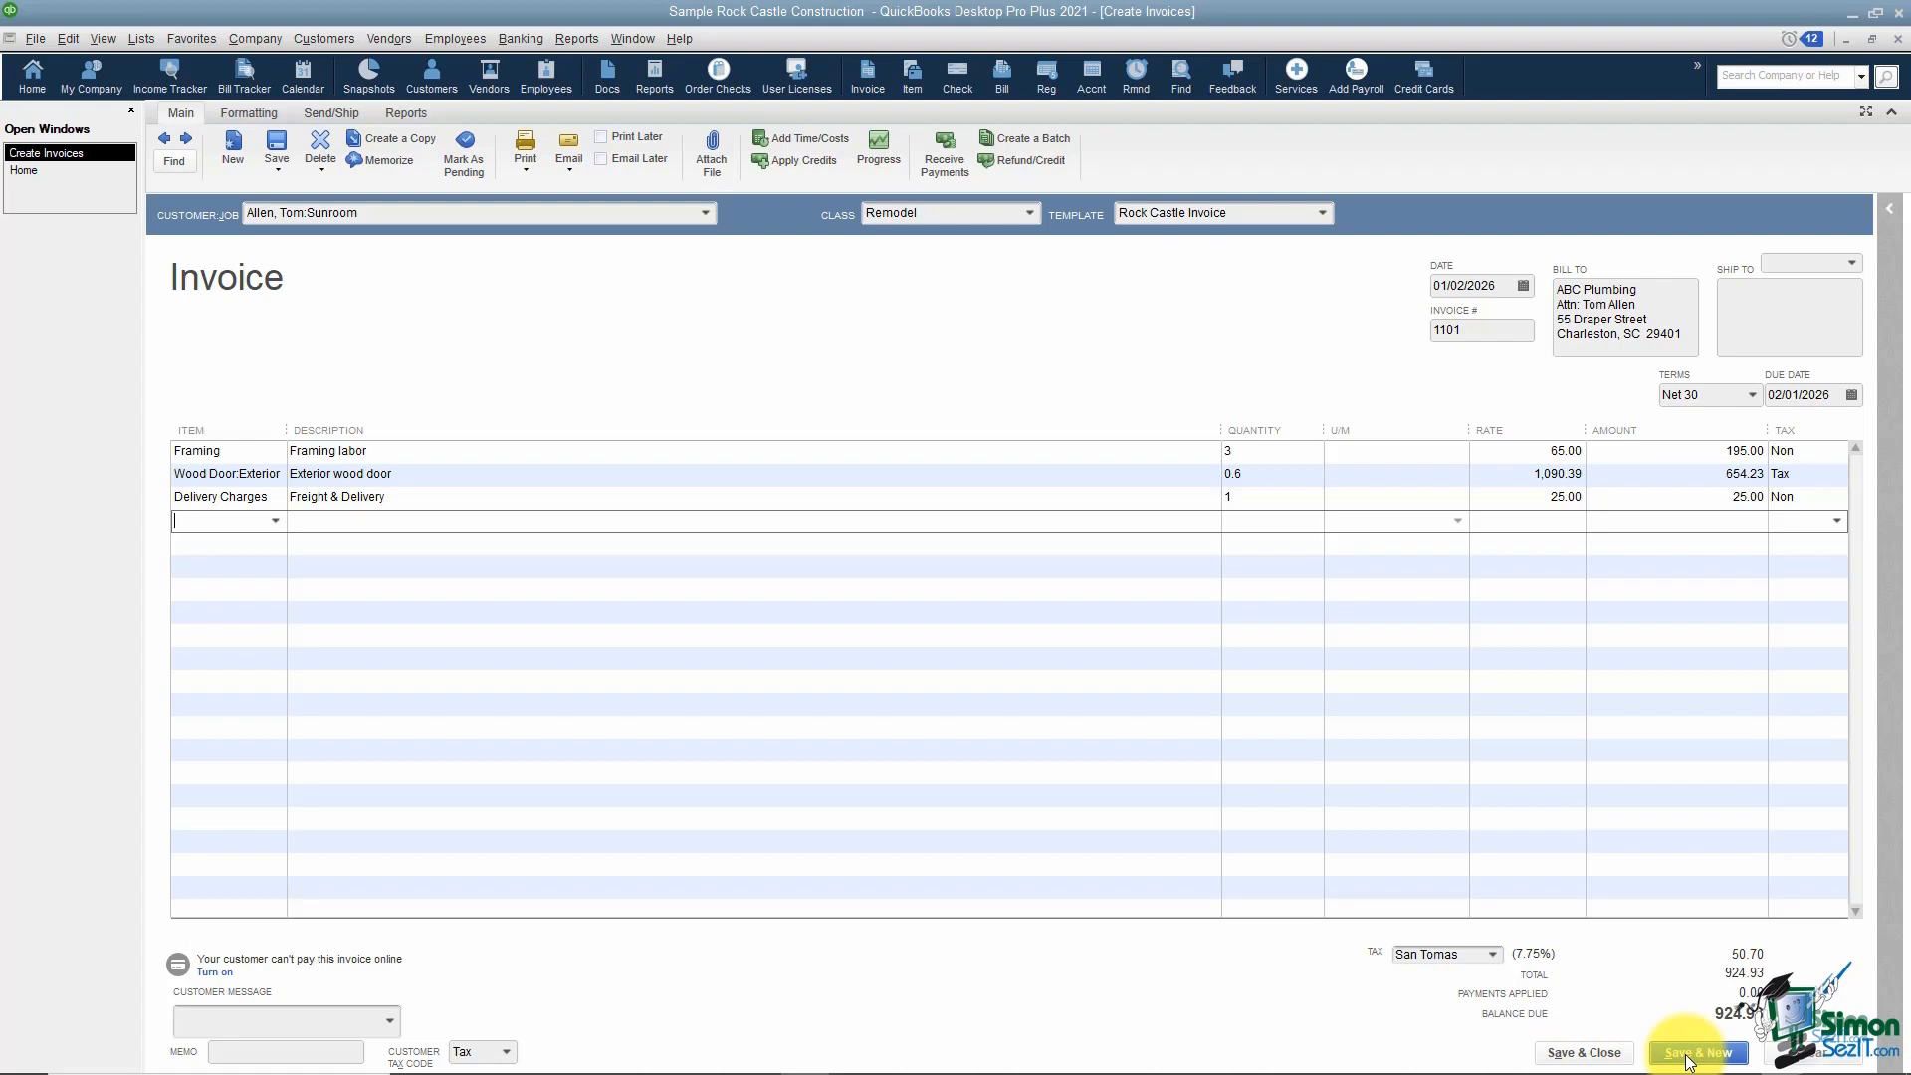
{"action": "left_click", "coordinate": [1583, 1053]}
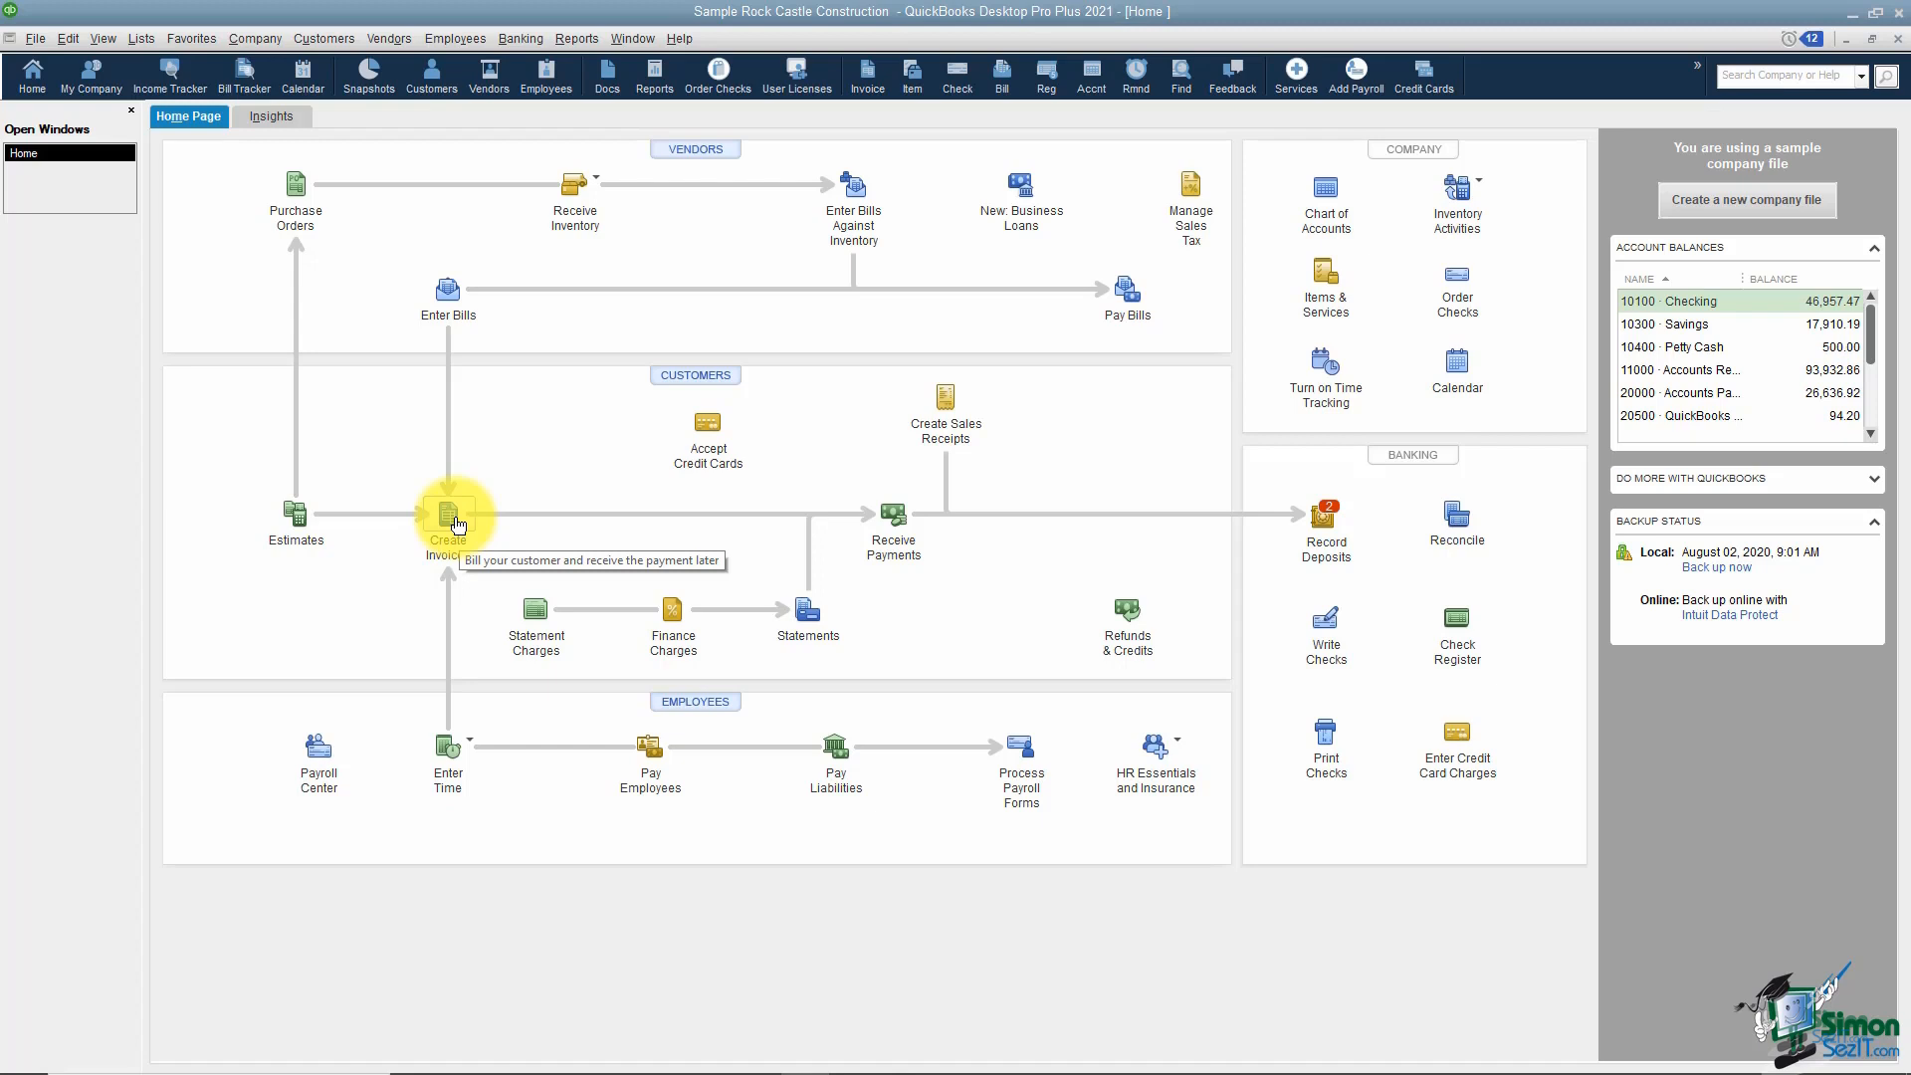
Look up the Sunroom job's transactions in the Customer Center and check the available date filter ranges.
{"action": "left_click", "coordinate": [697, 376]}
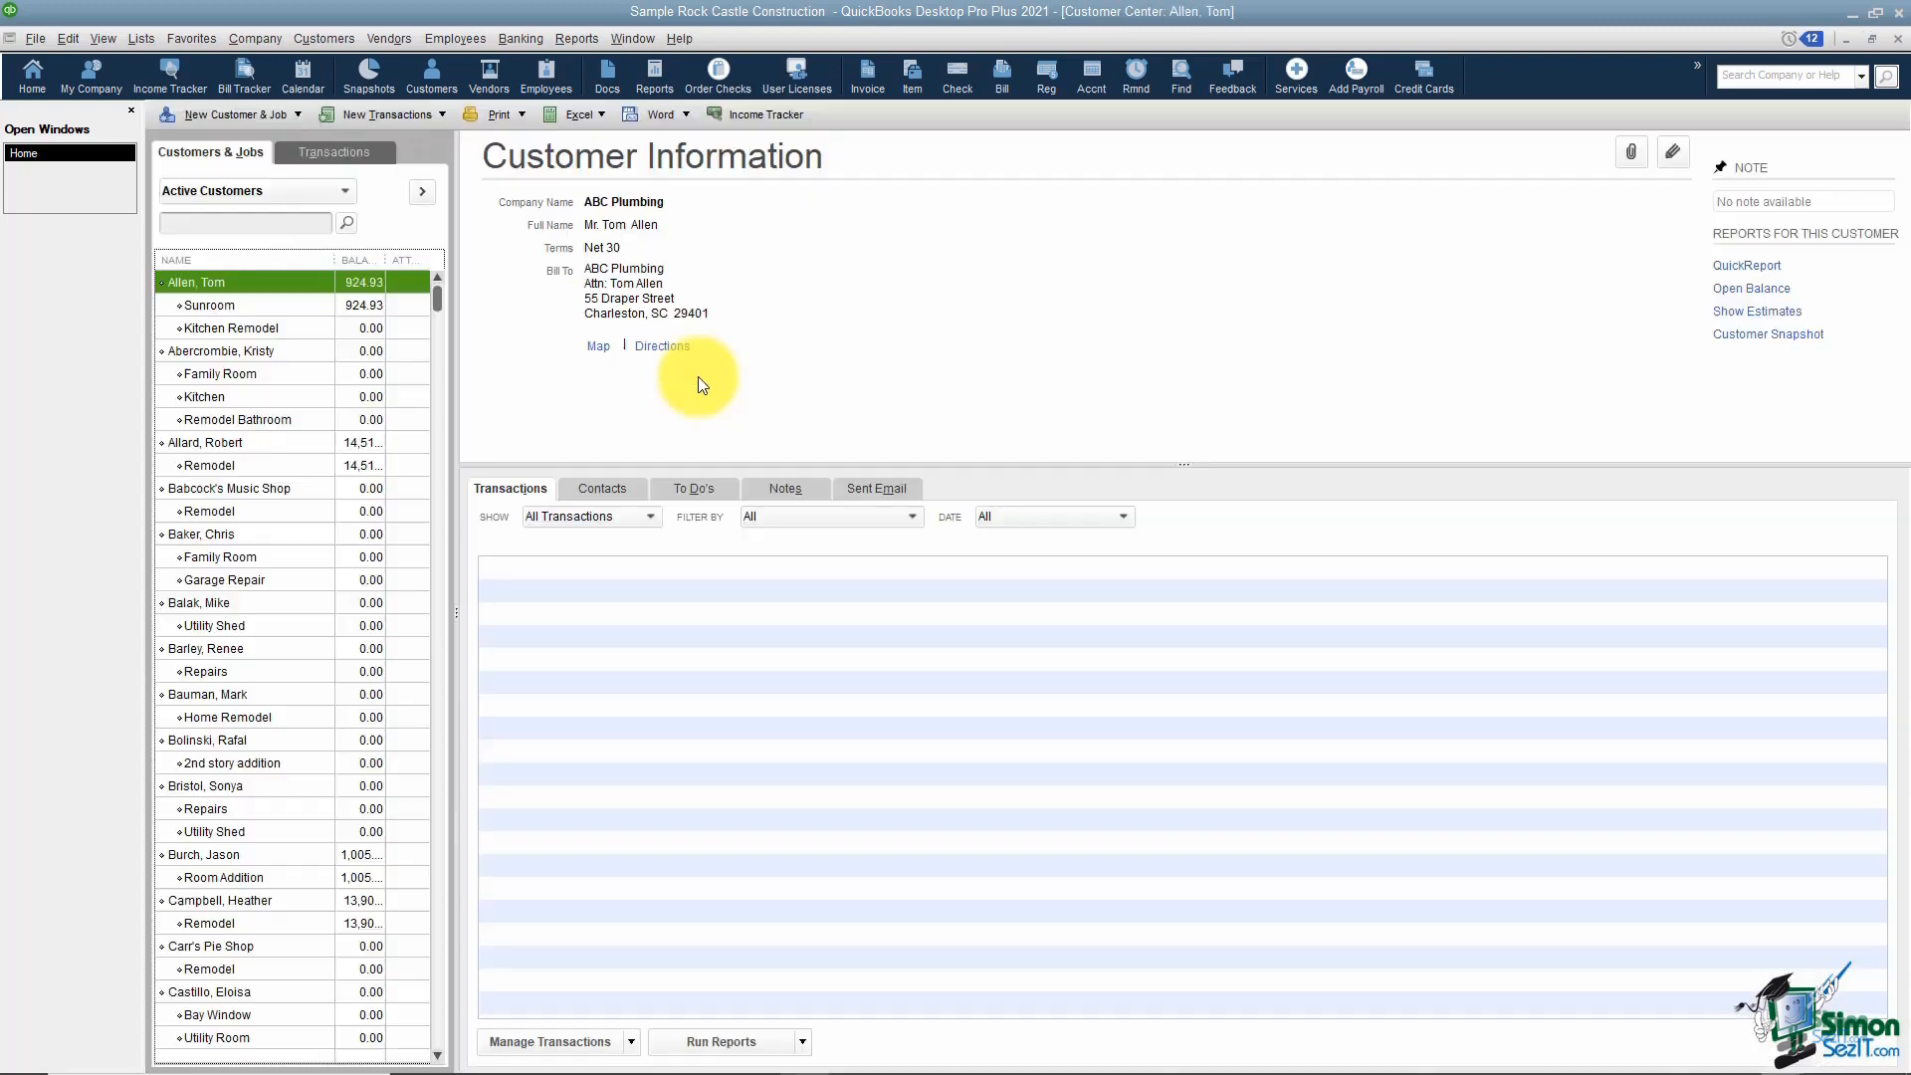
{"action": "left_click", "coordinate": [247, 308]}
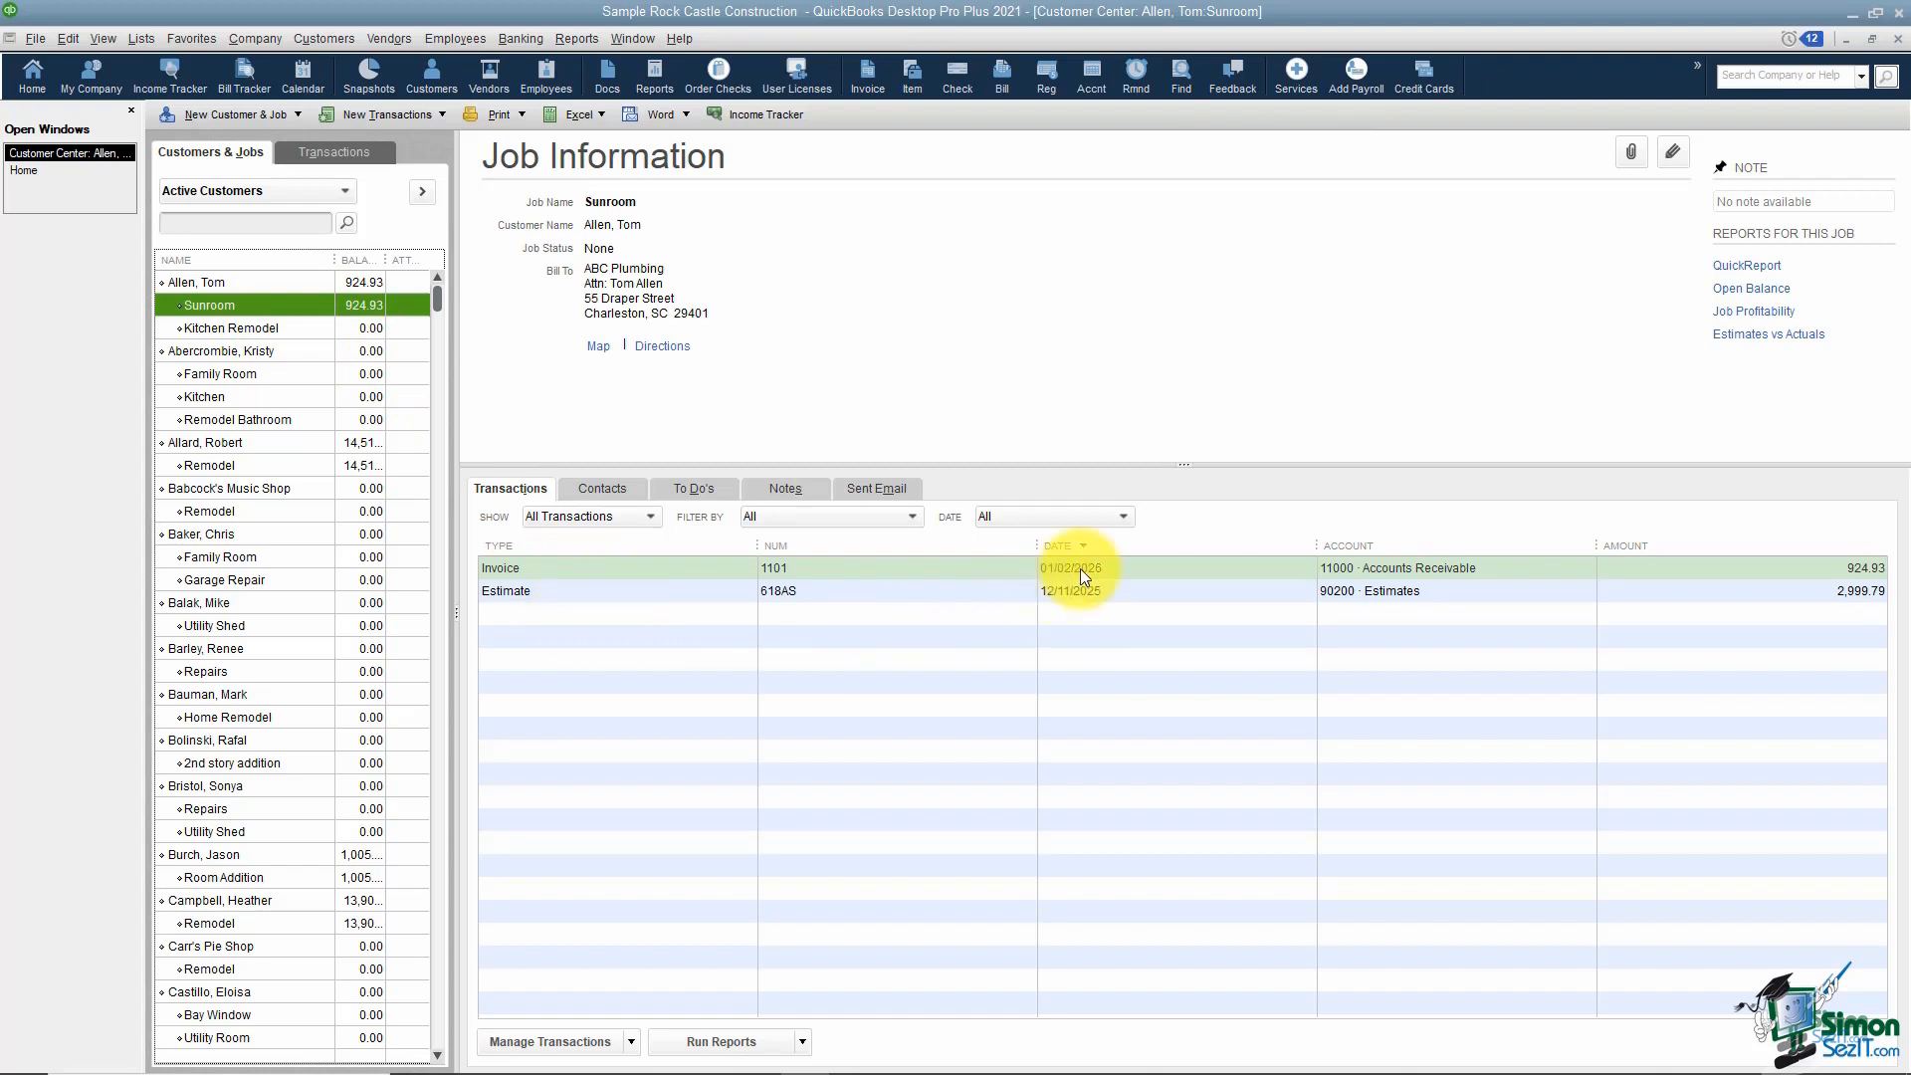
{"action": "left_click", "coordinate": [1125, 515]}
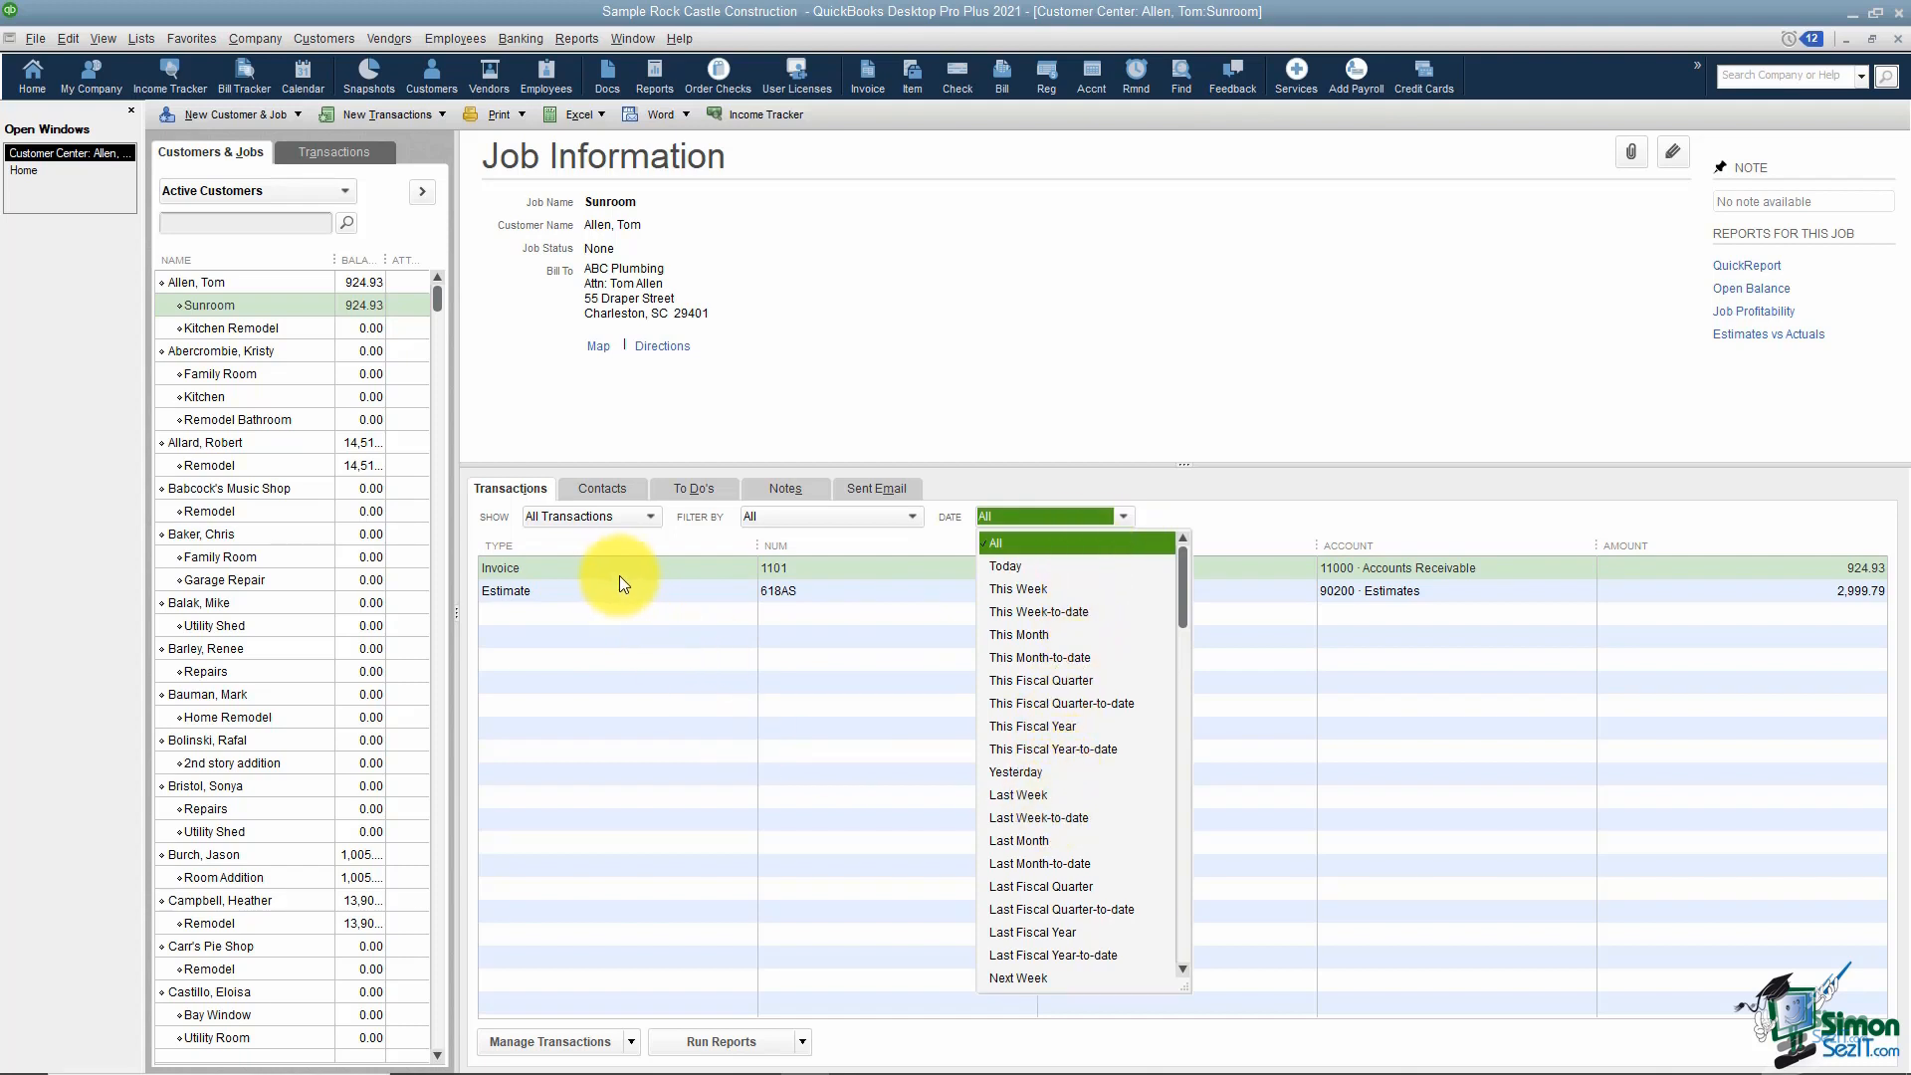
{"action": "left_click", "coordinate": [1245, 490]}
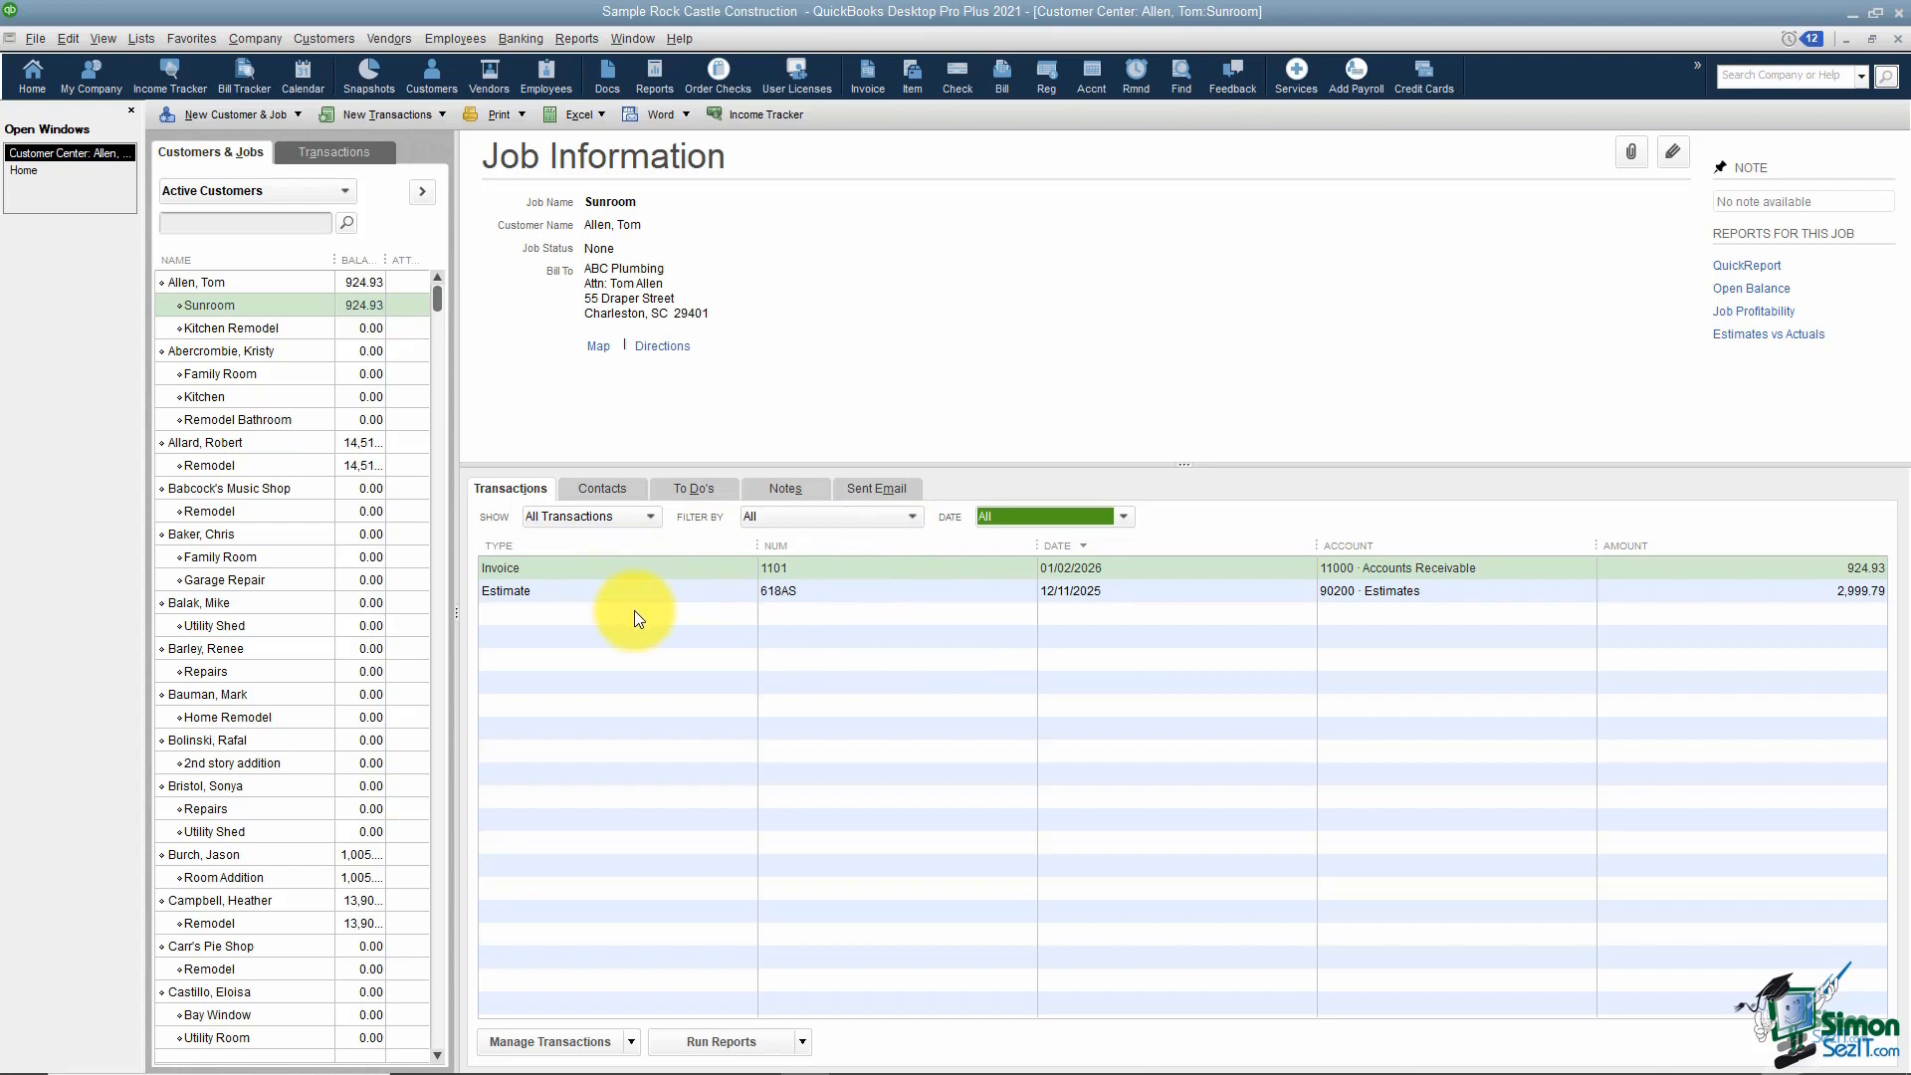
Open the Sunroom job's invoice from its transaction list, view the invoice history and close the history.
{"action": "double_click", "coordinate": [619, 568]}
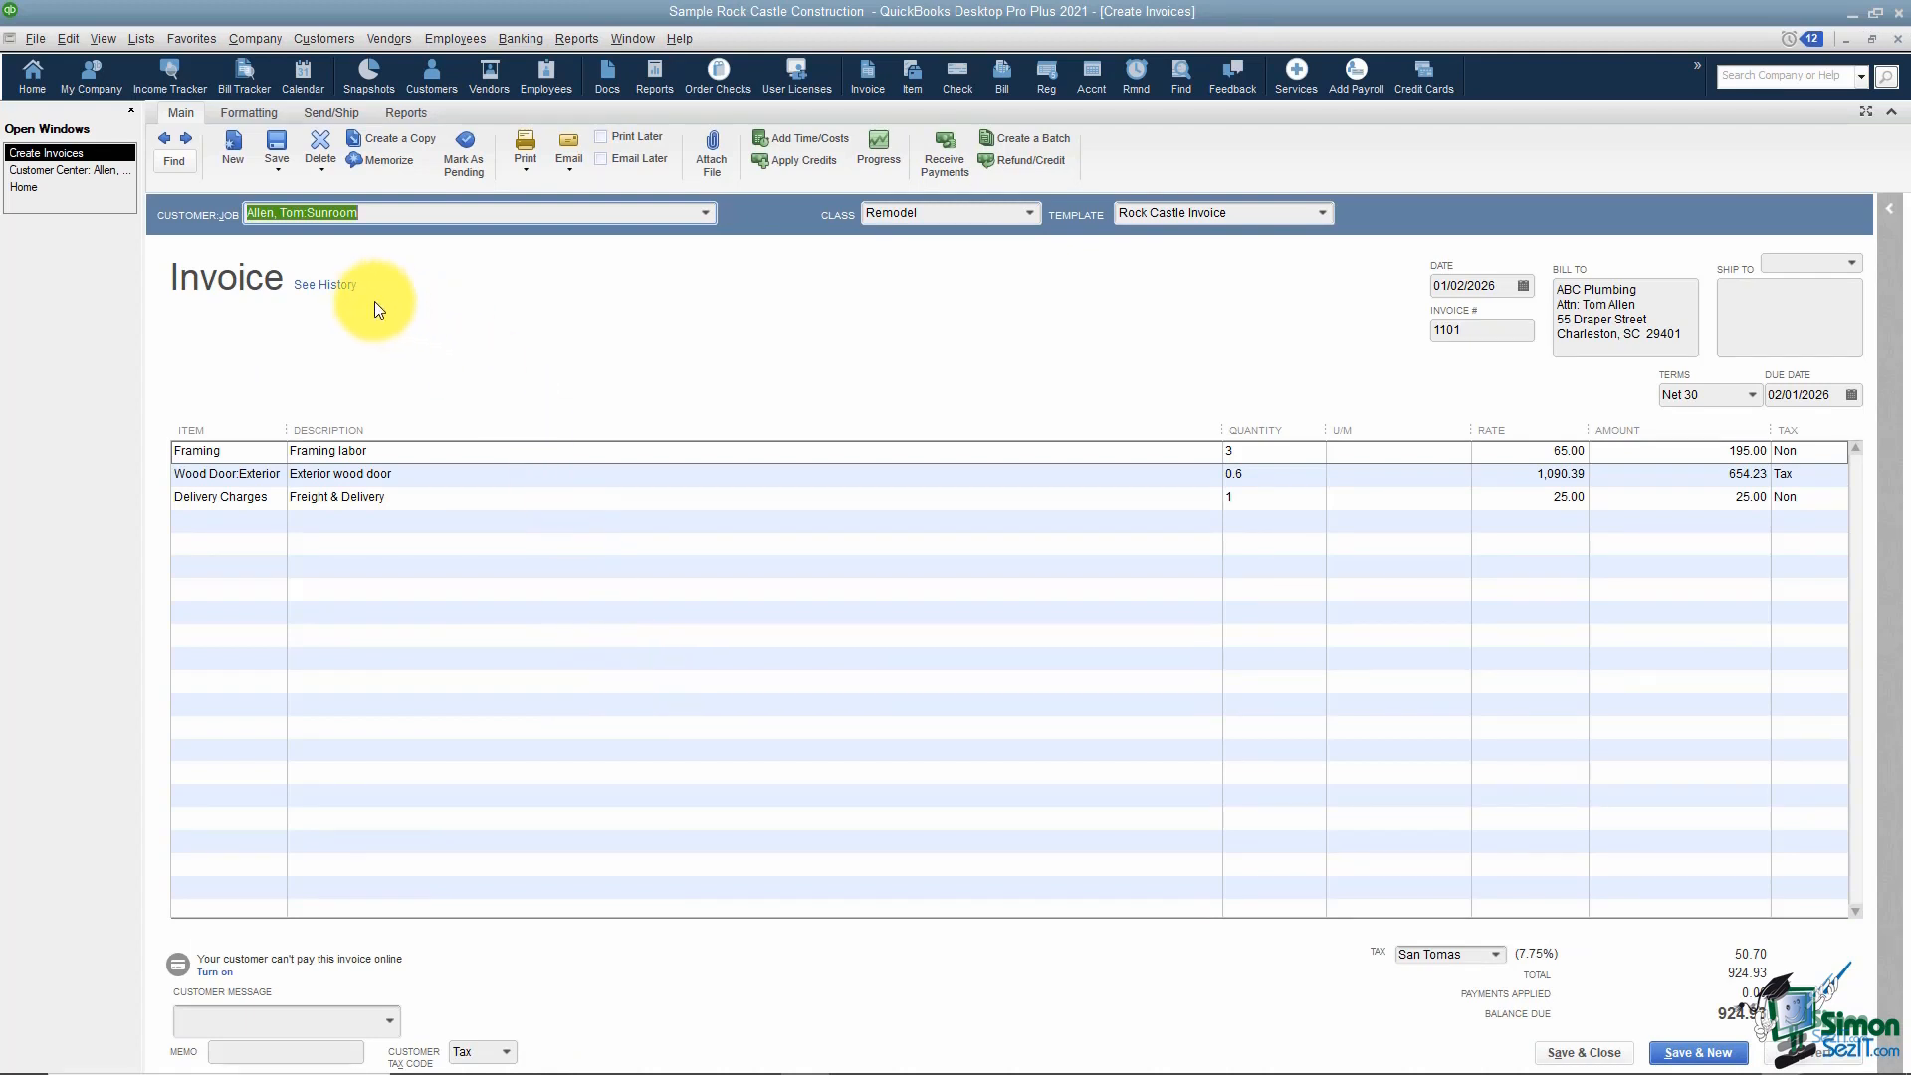
{"action": "left_click", "coordinate": [336, 285]}
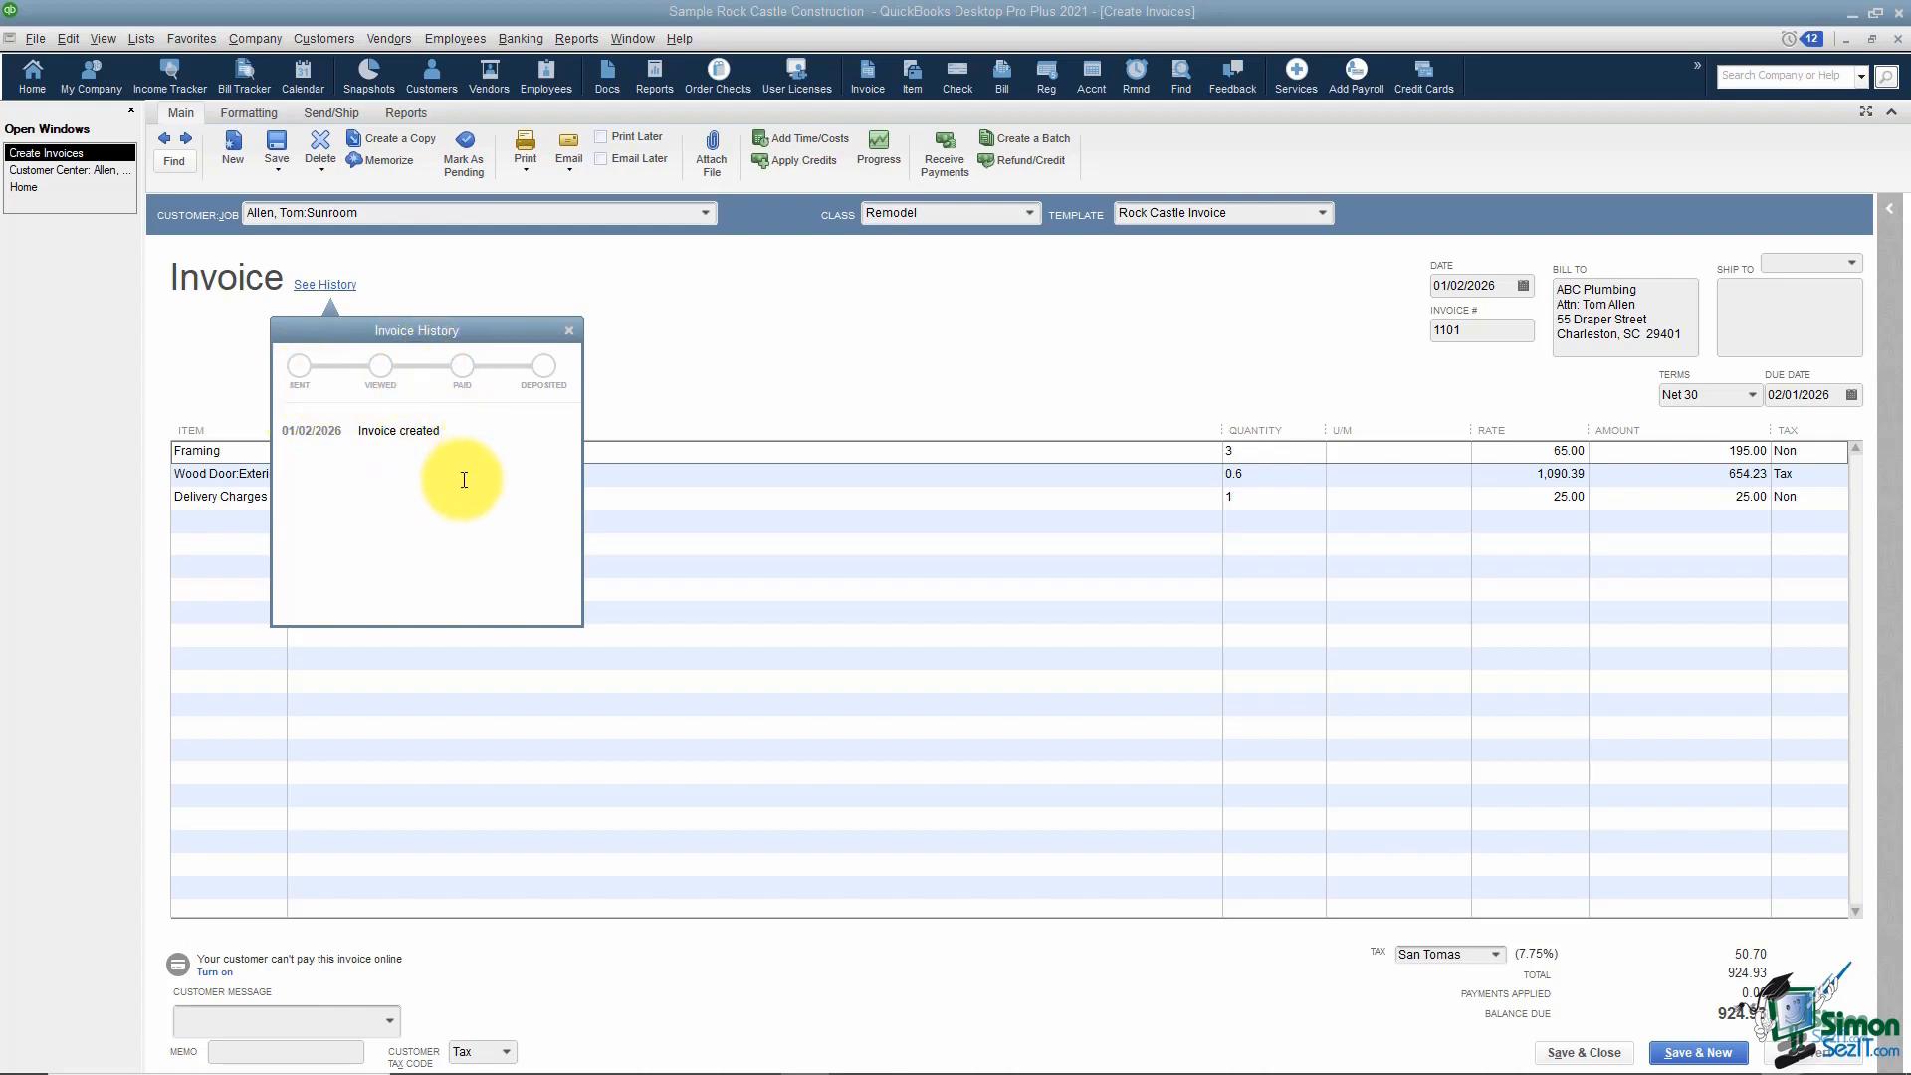
{"action": "left_click", "coordinate": [570, 333]}
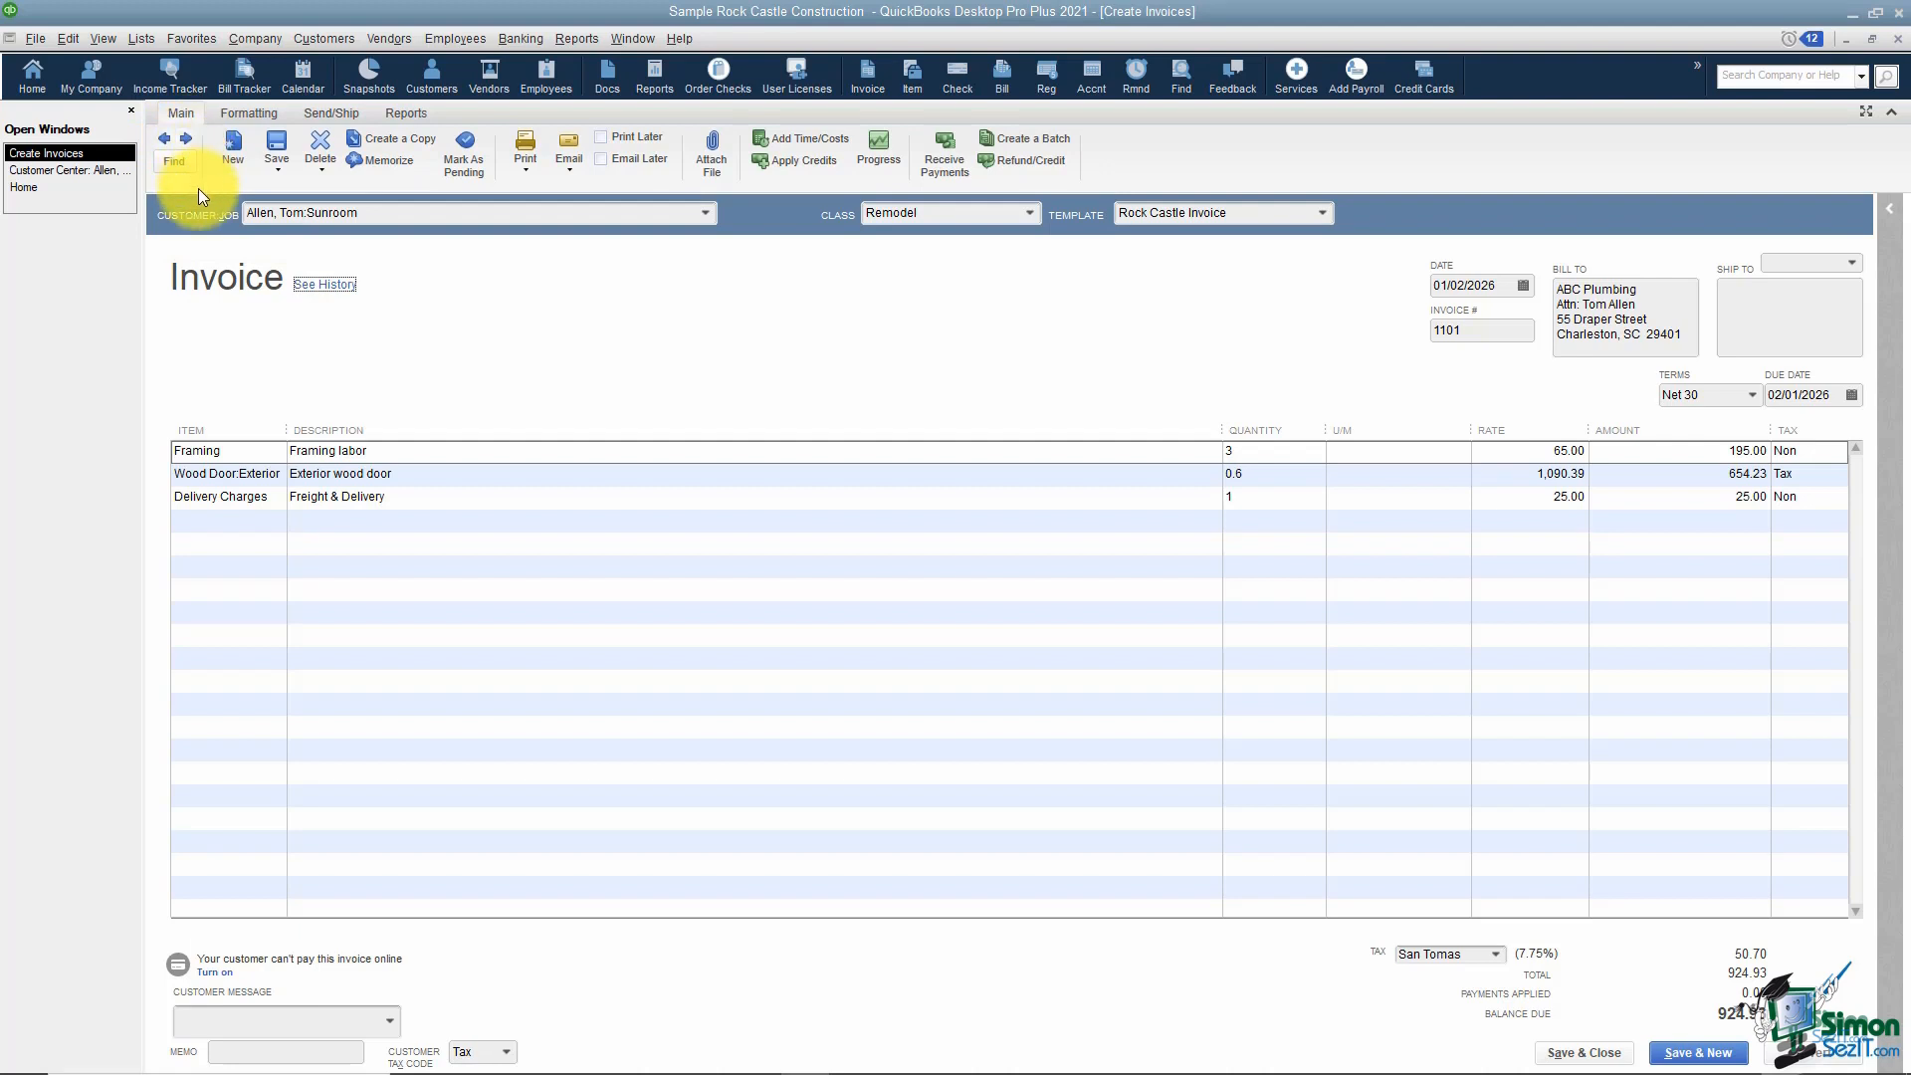
Examine the invoice search criteria, the advanced Find filters and the general Find and Search commands, and close the Find window.
{"action": "left_click", "coordinate": [175, 164]}
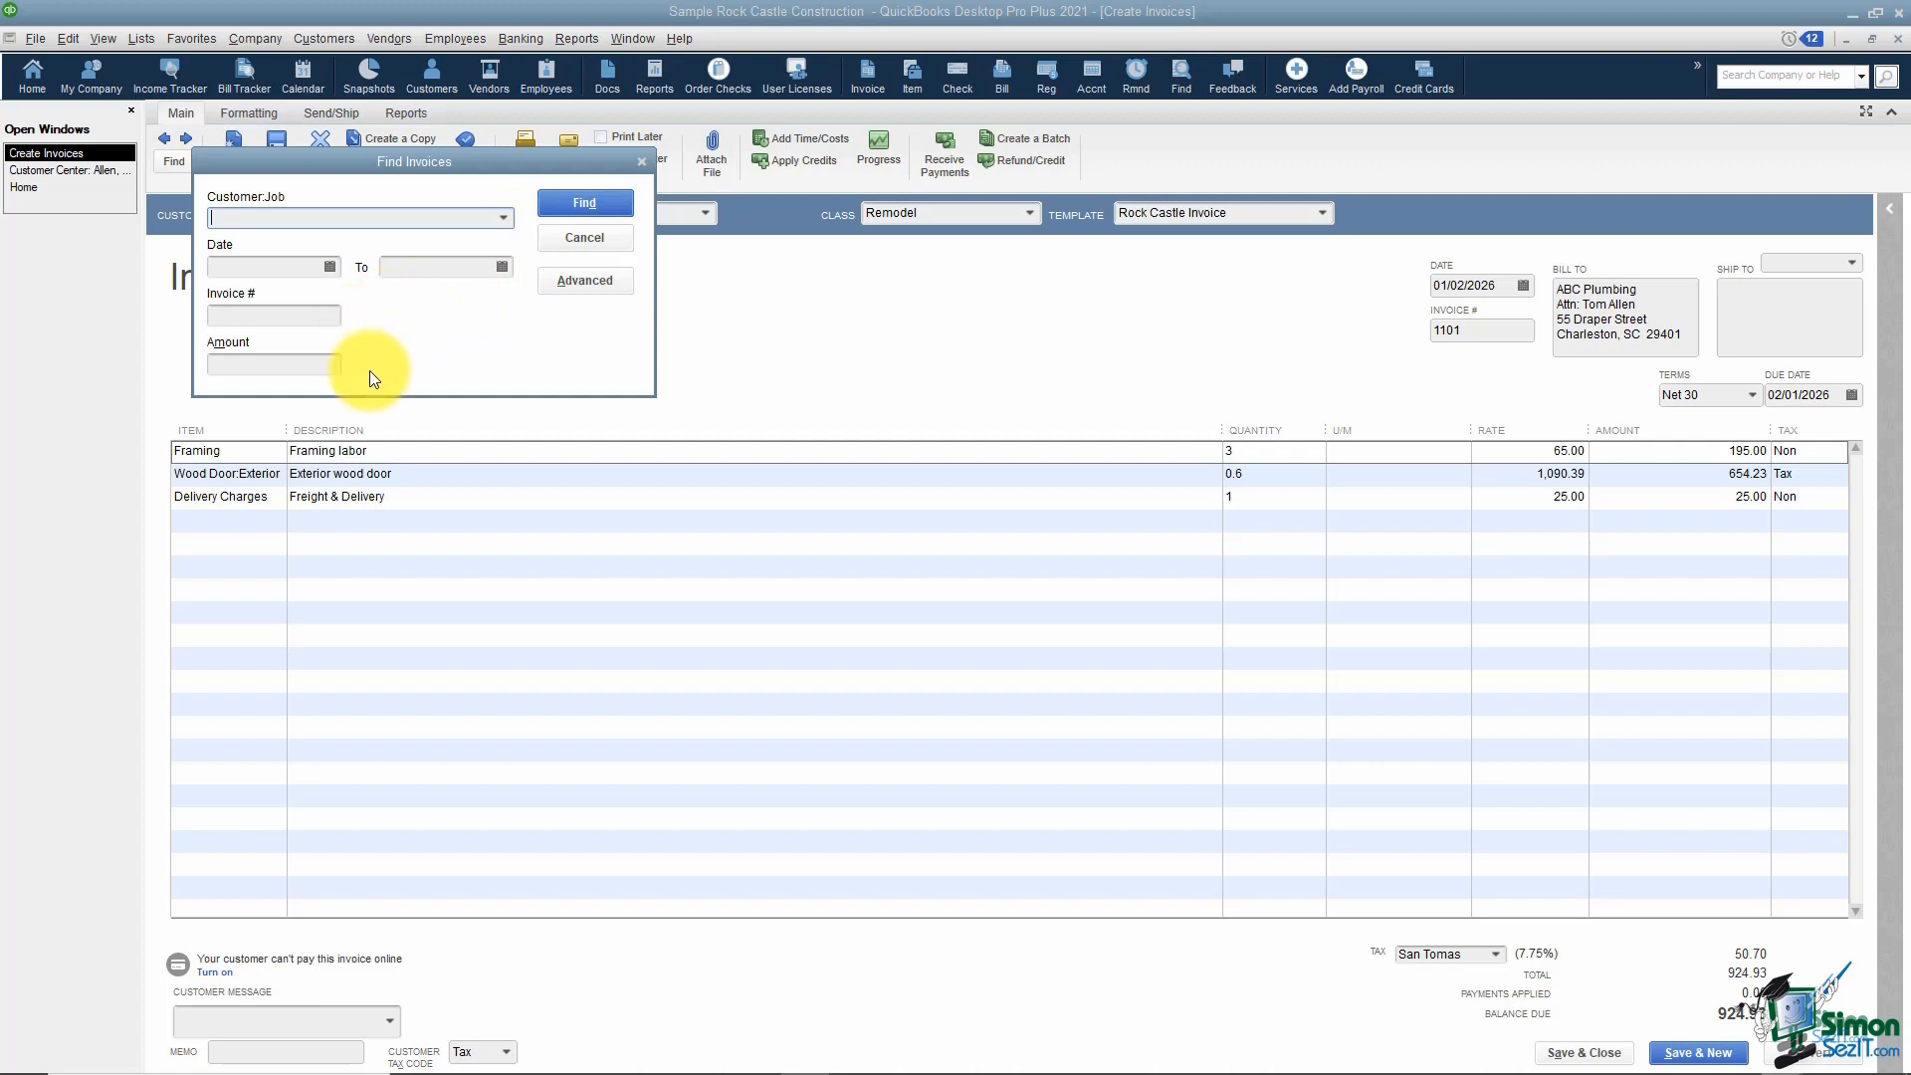
{"action": "left_click", "coordinate": [560, 287]}
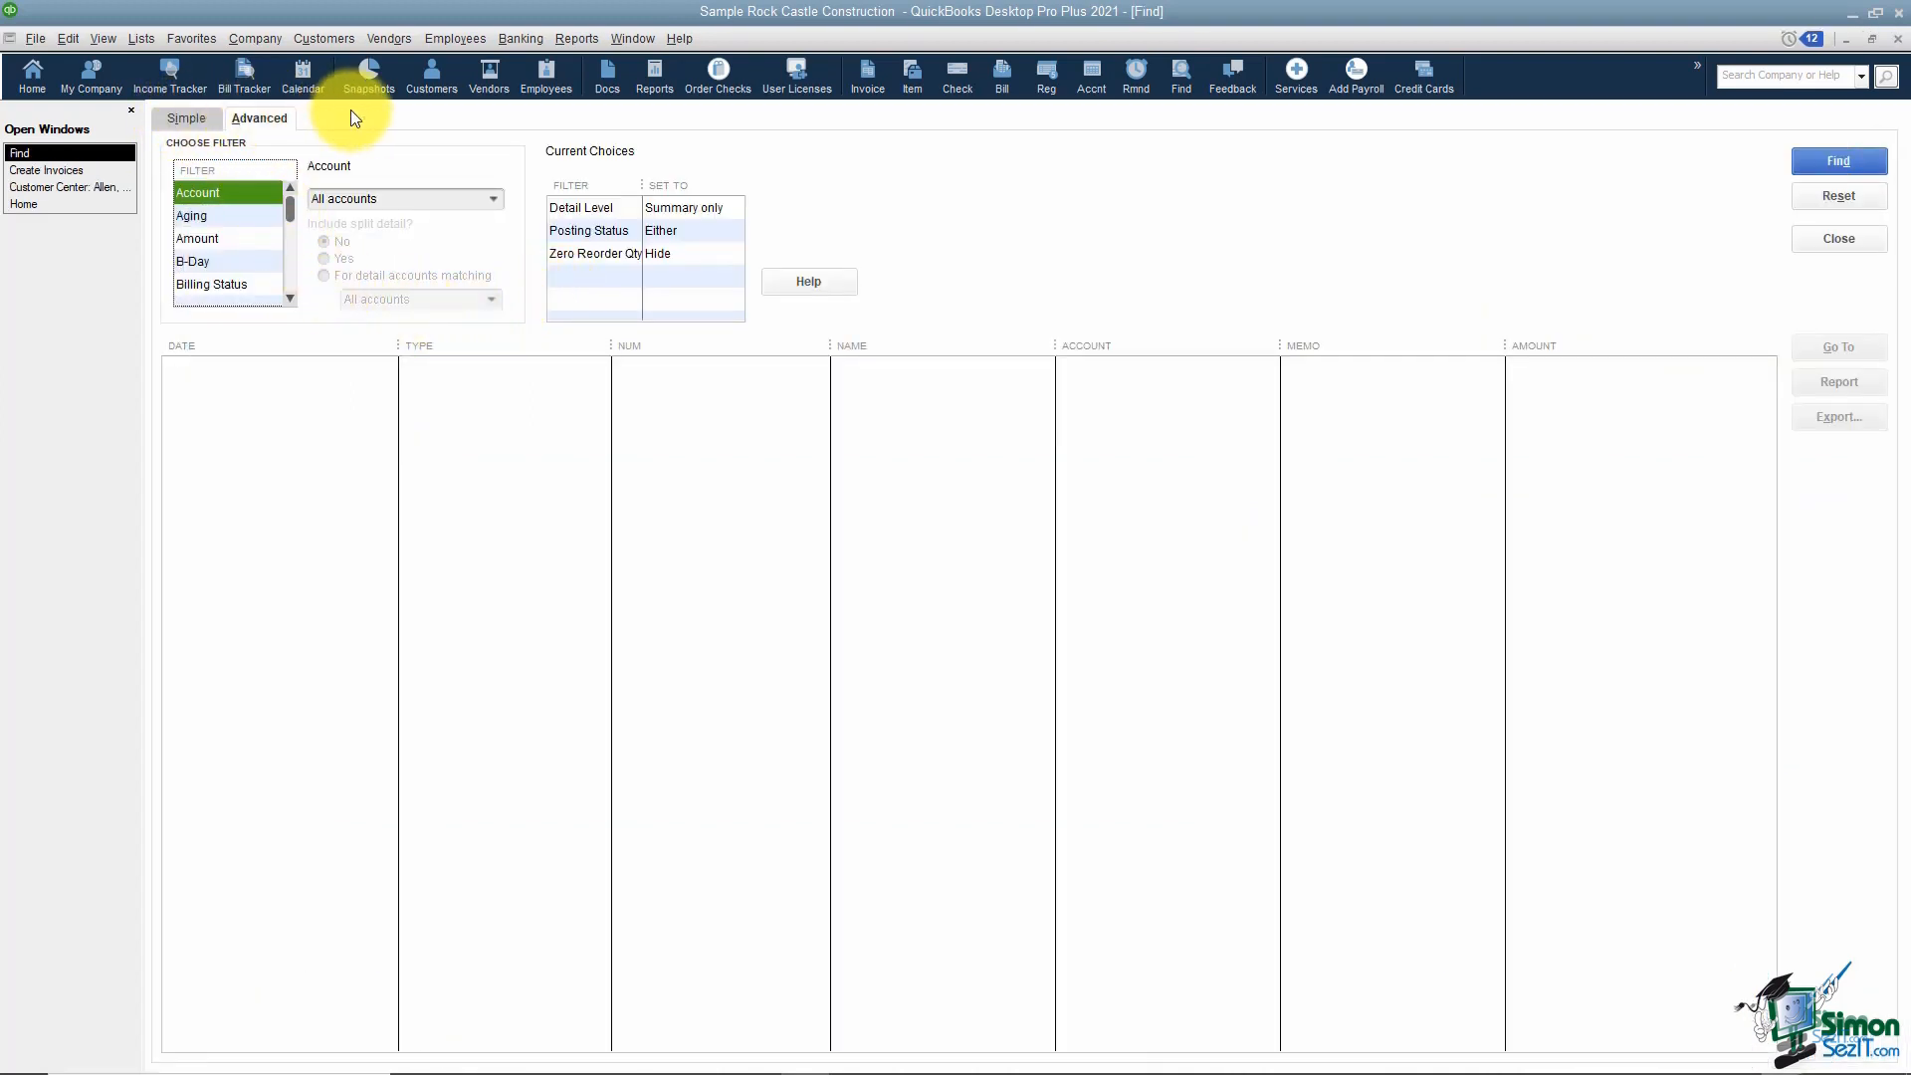
{"action": "left_click", "coordinate": [72, 39]}
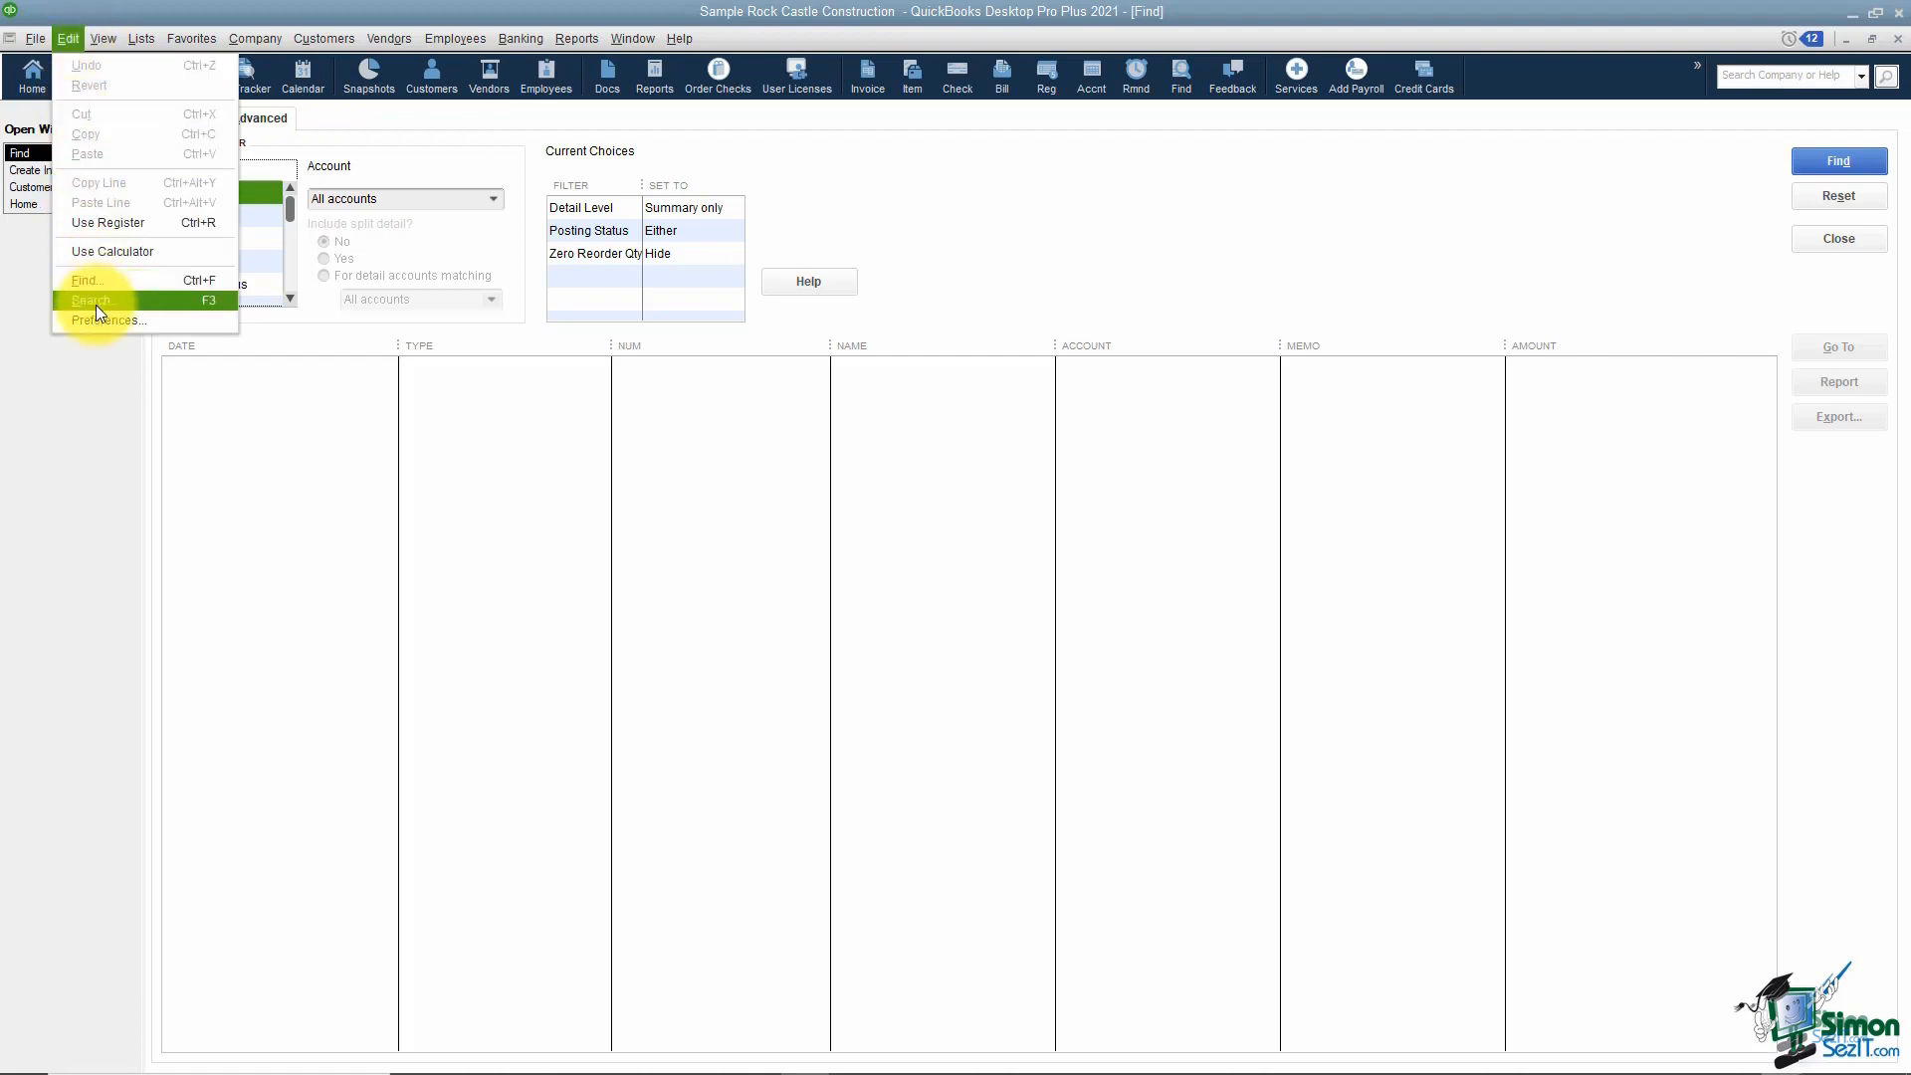
{"action": "left_click", "coordinate": [392, 127]}
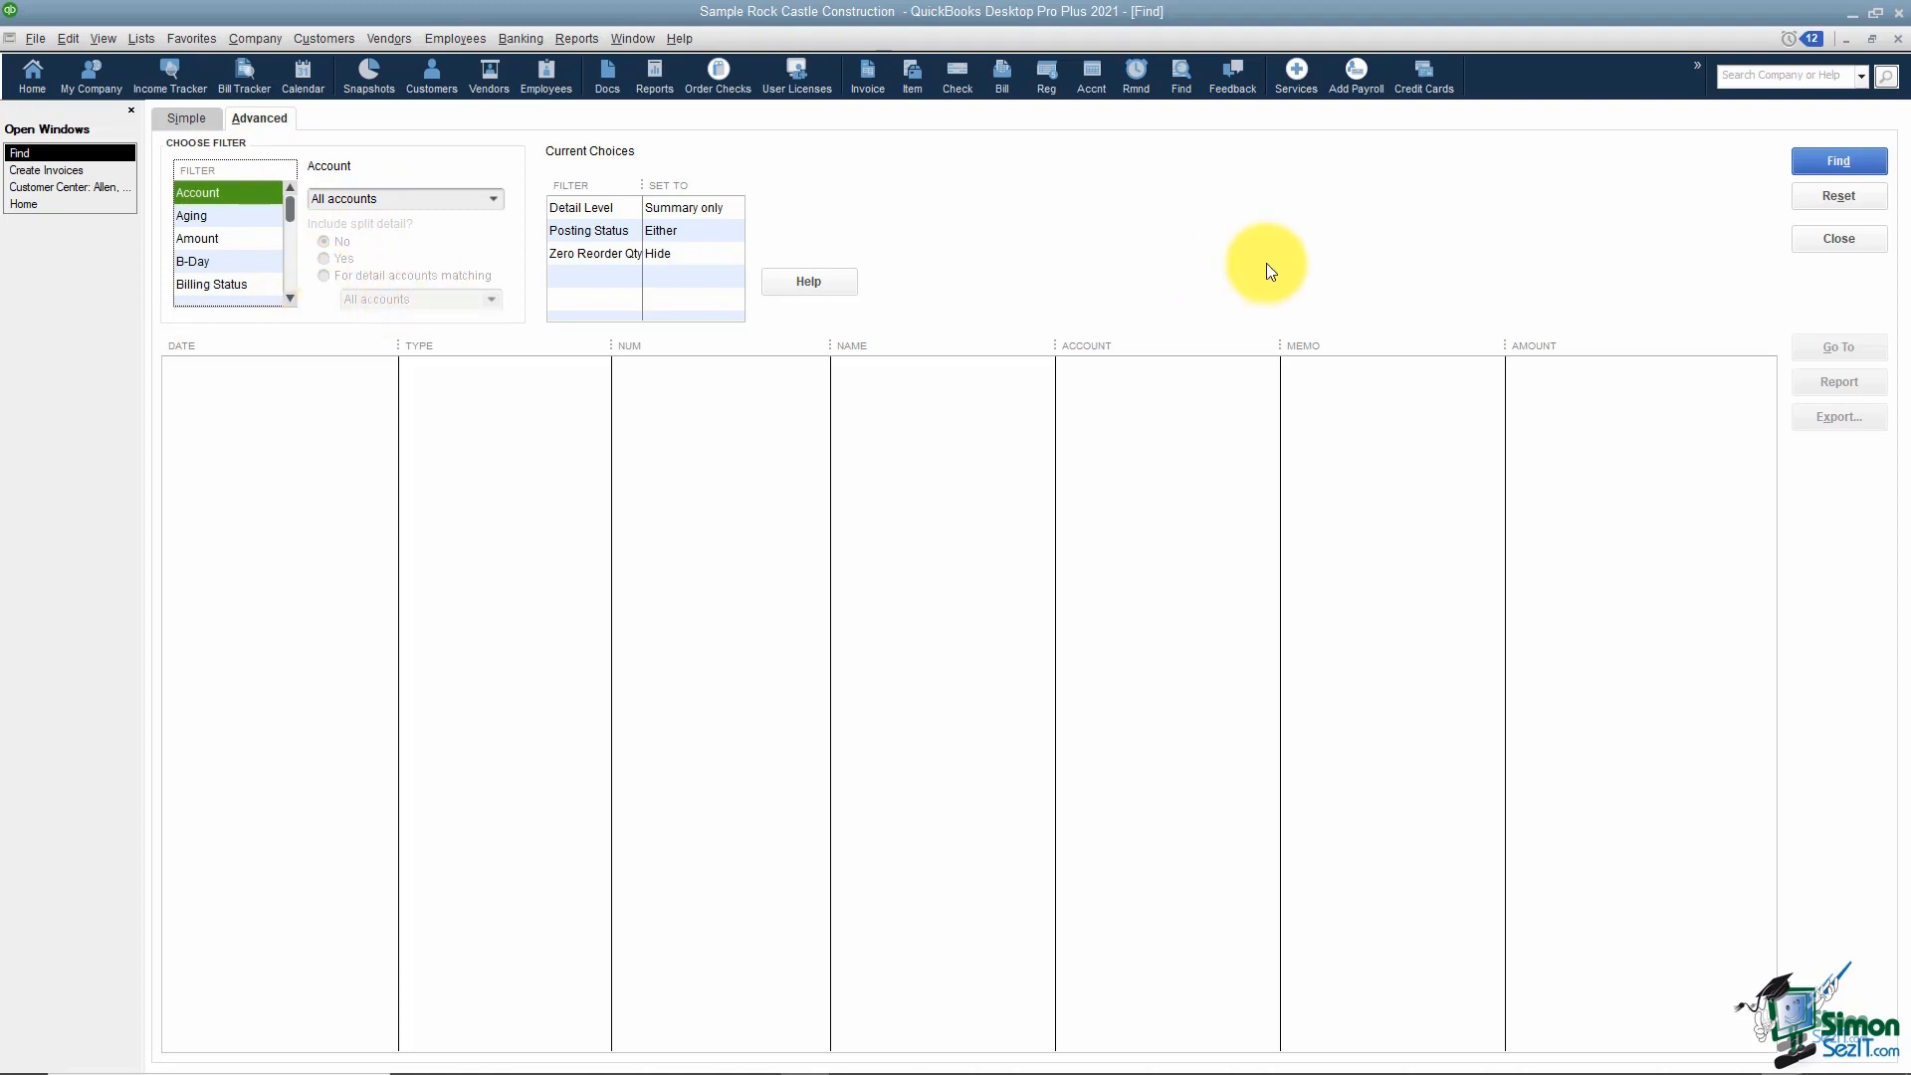
{"action": "left_click", "coordinate": [1831, 237]}
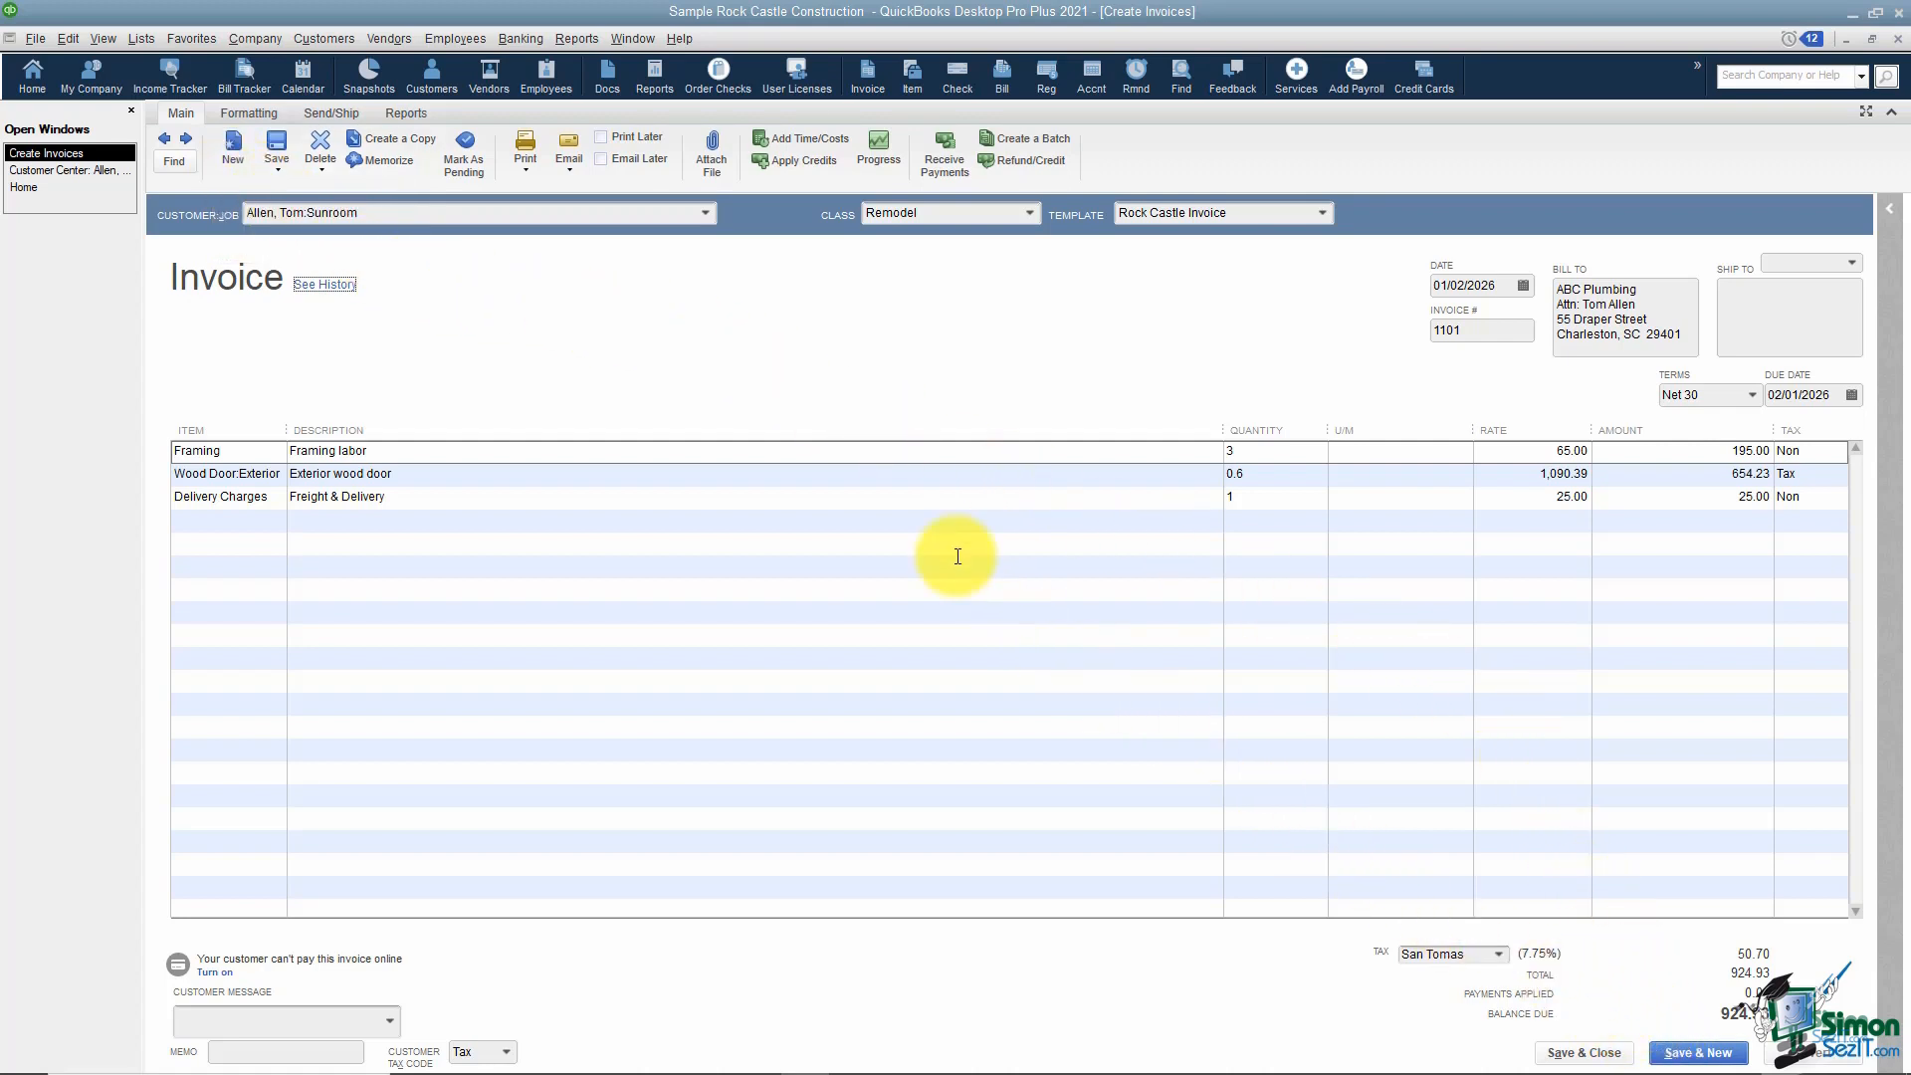
Check the options for saving the Sunroom invoice, including as a PDF, and for deleting or voiding it.
{"action": "left_click", "coordinate": [279, 172]}
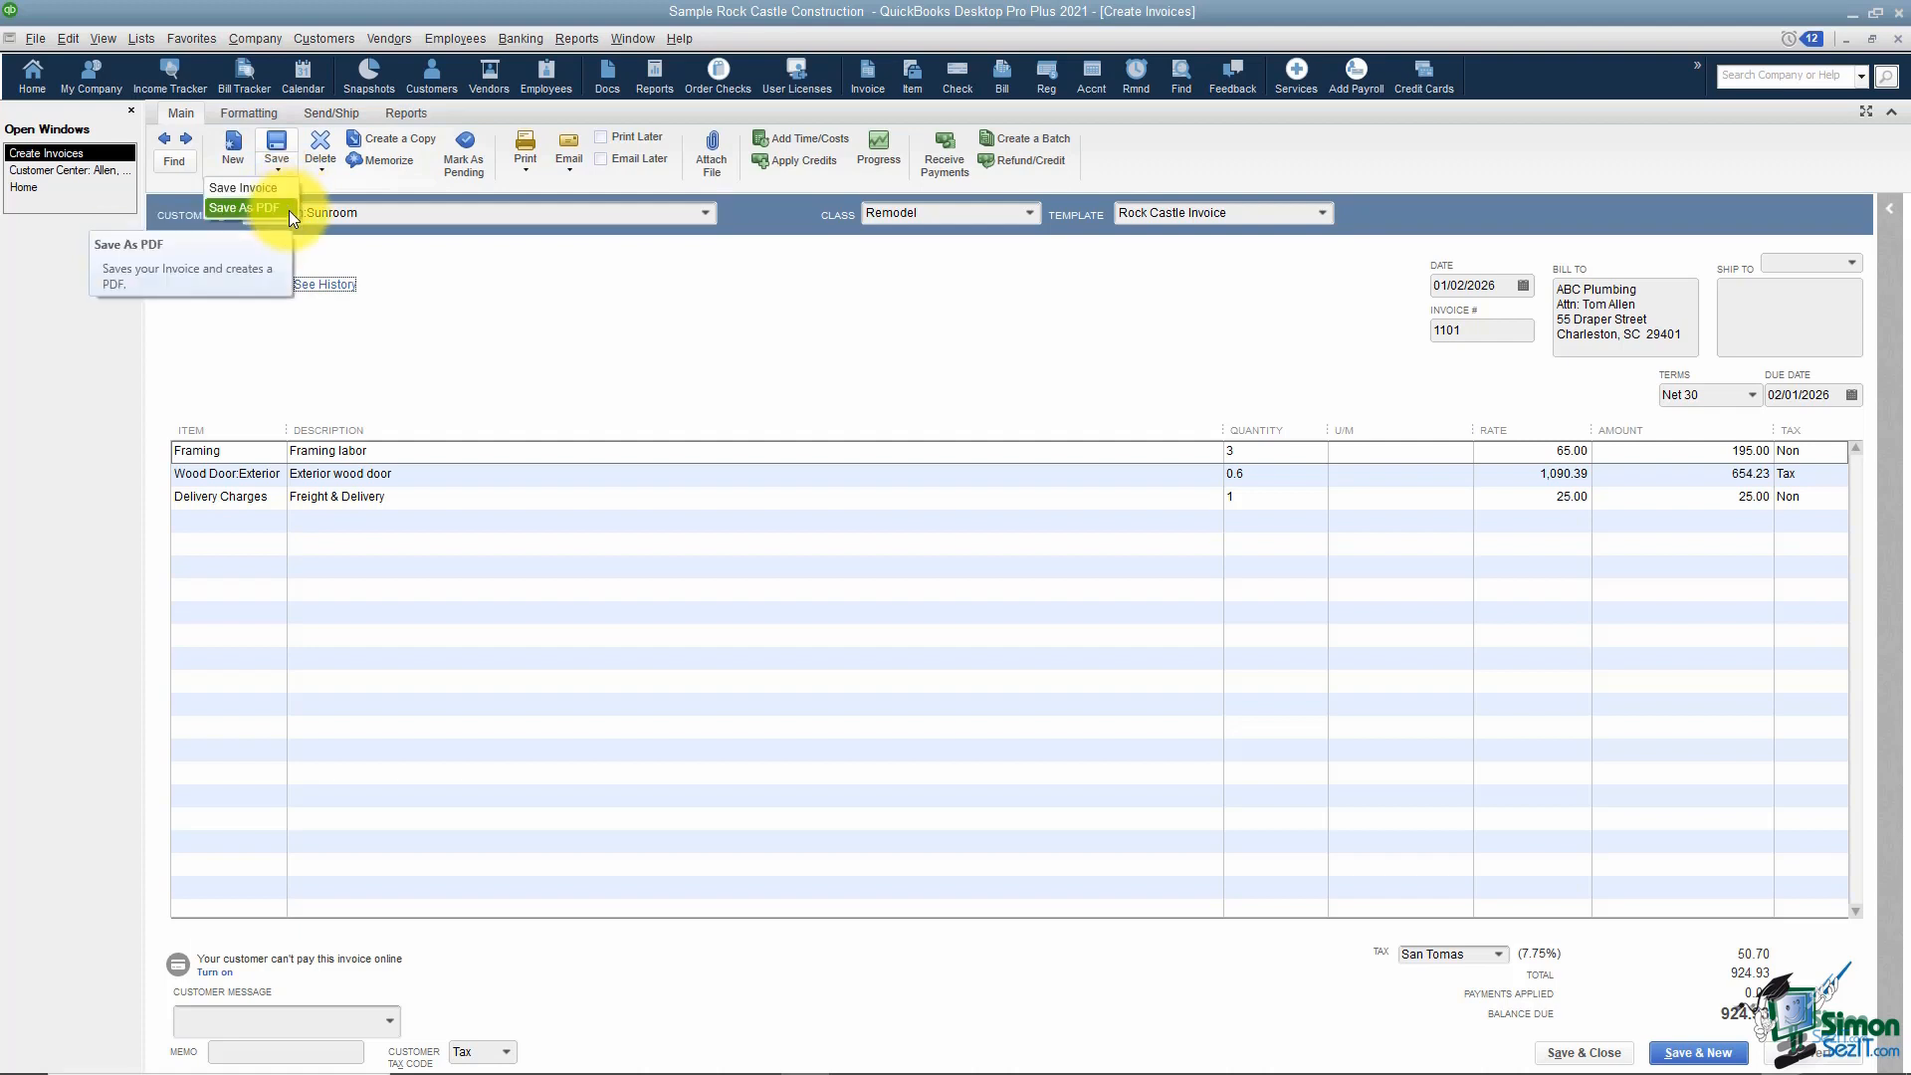
{"action": "left_click", "coordinate": [351, 268]}
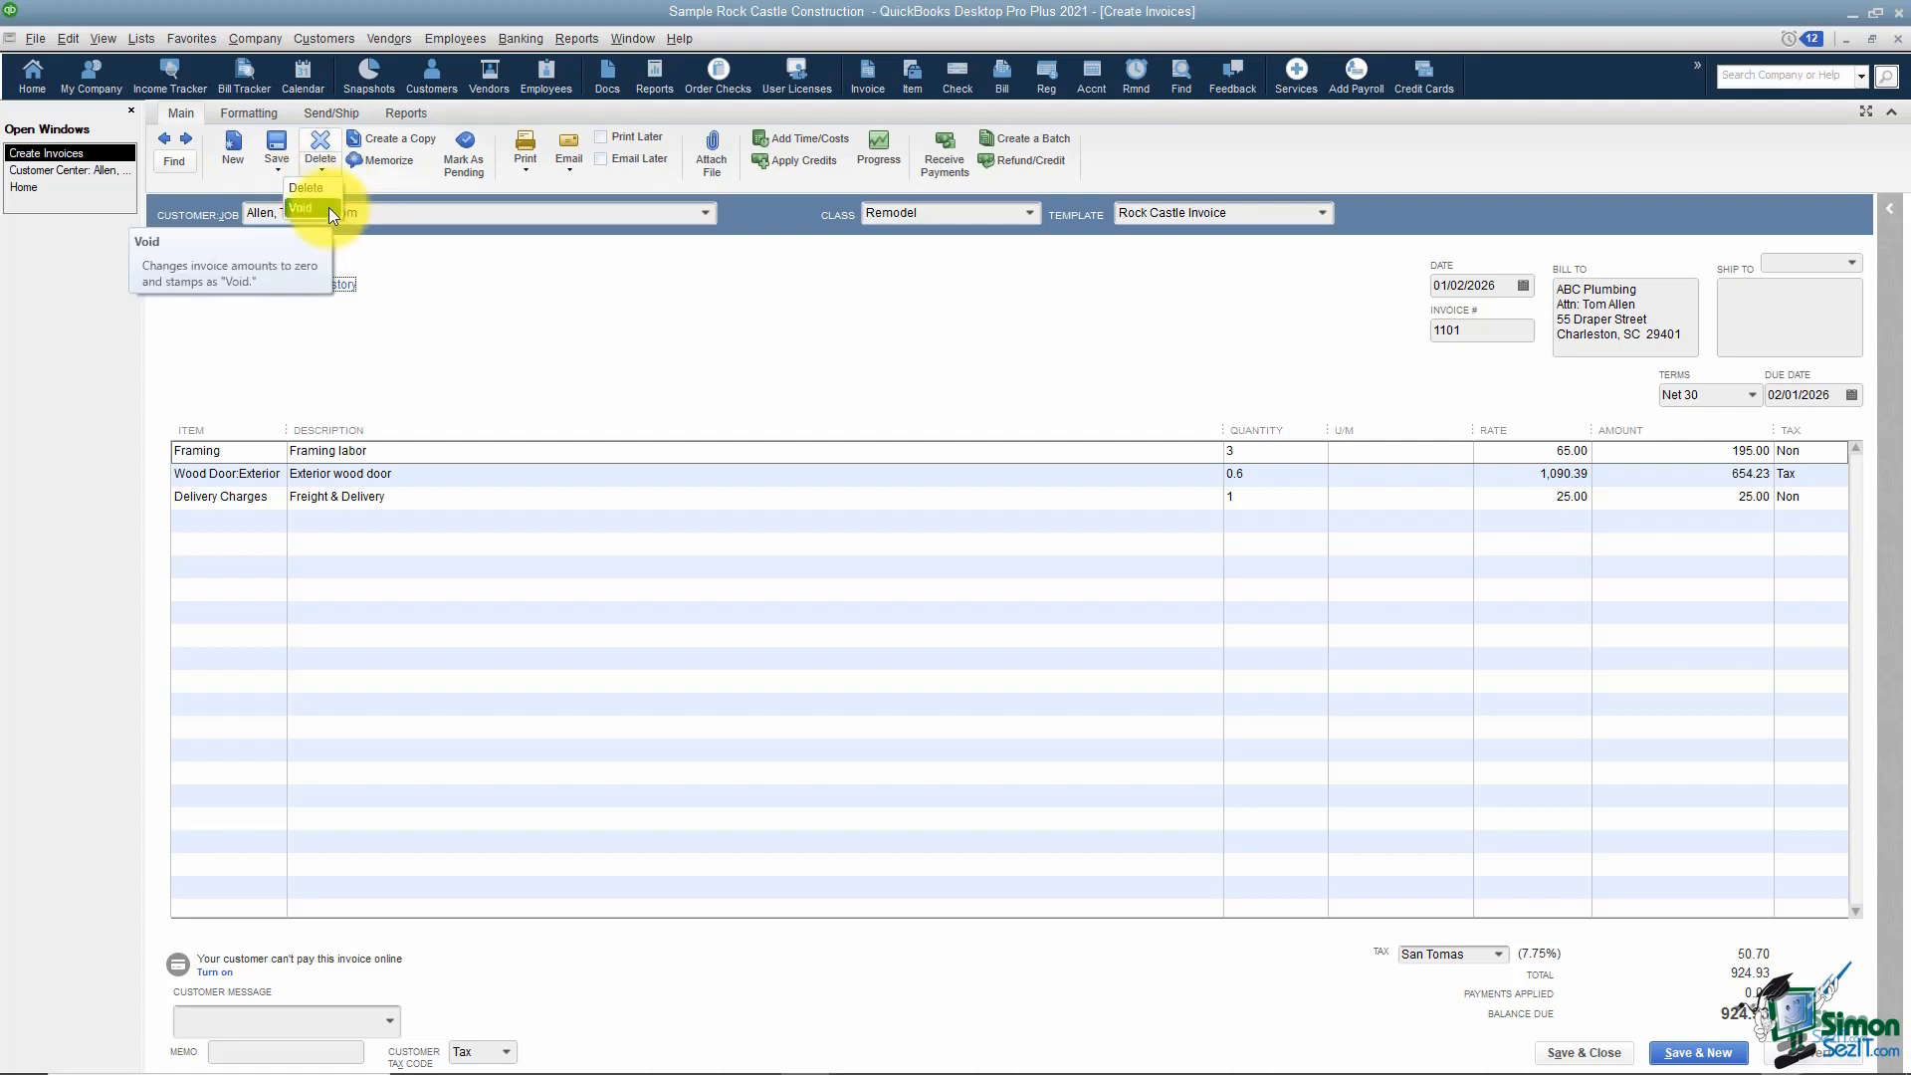
{"action": "left_click", "coordinate": [374, 273]}
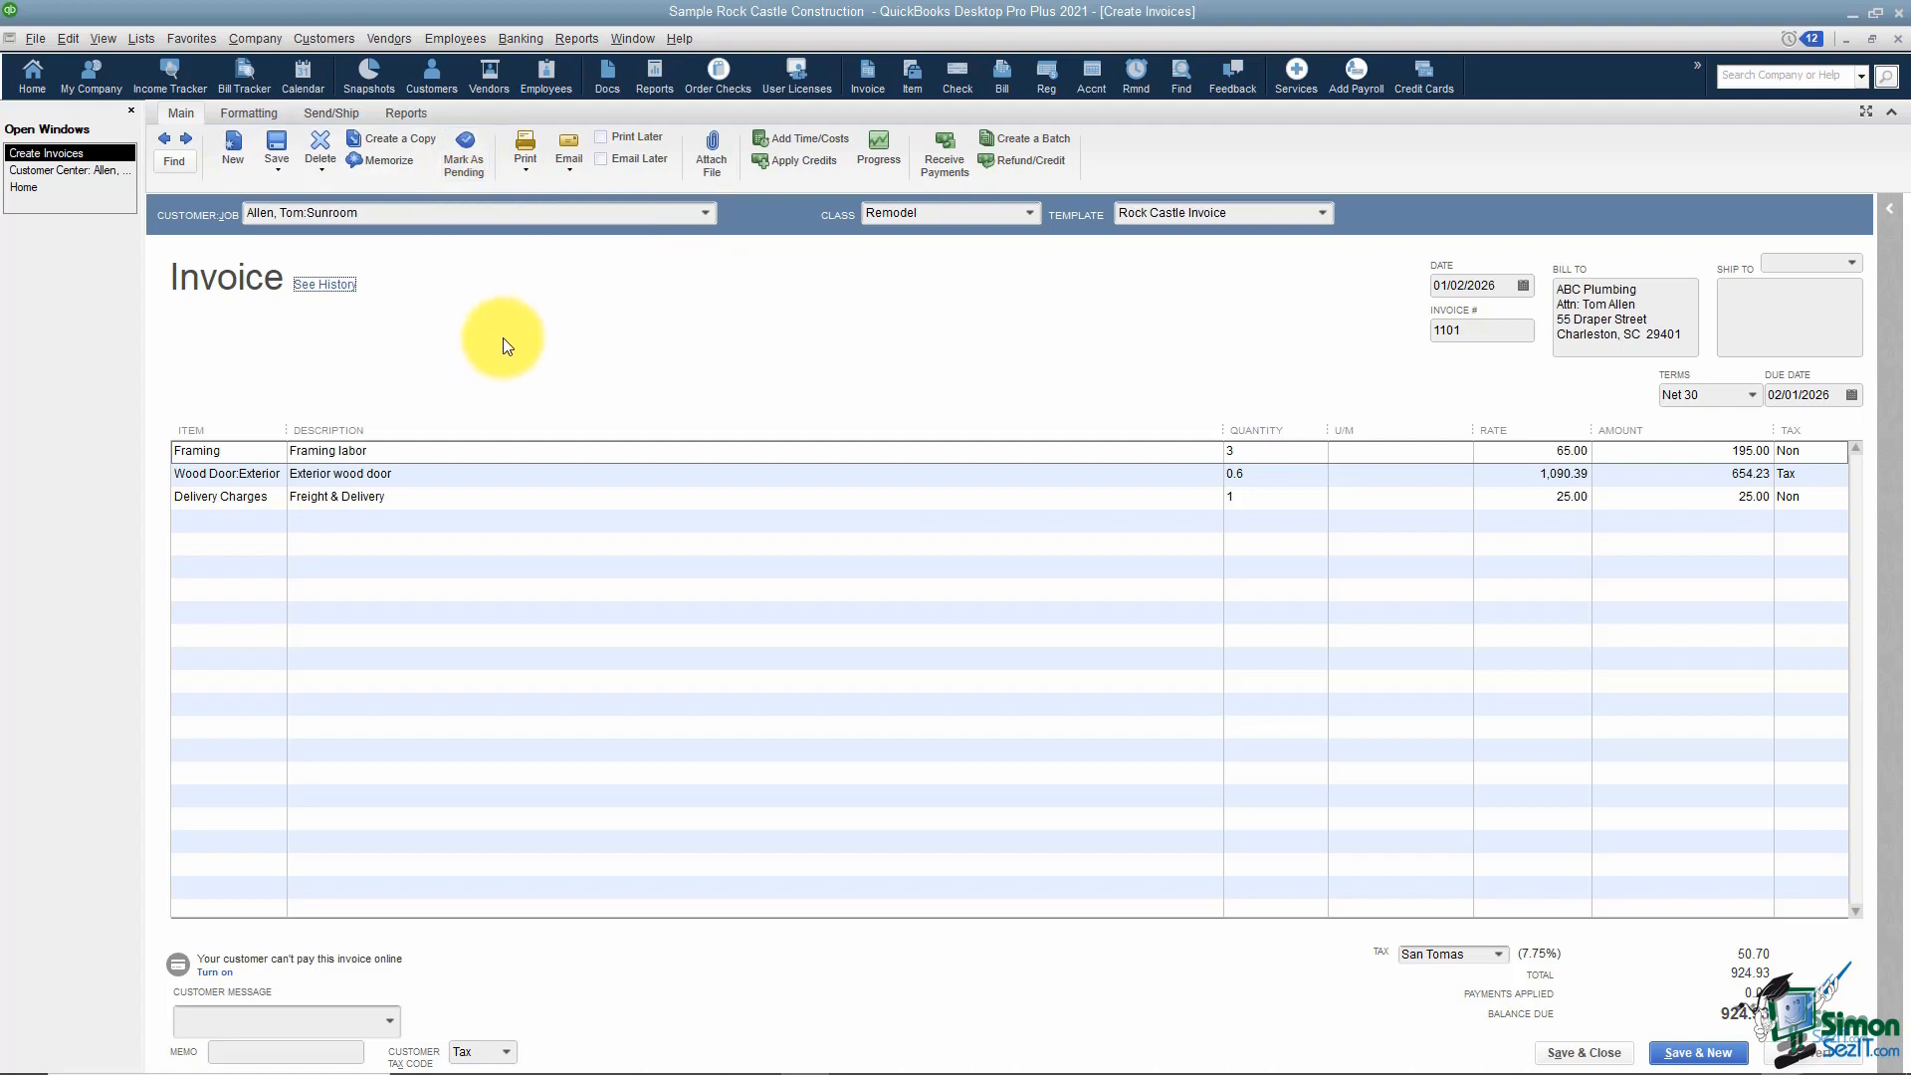
Preview the Sunroom invoice as it prints, close the preview and check the other available print outputs.
{"action": "left_click", "coordinate": [531, 169]}
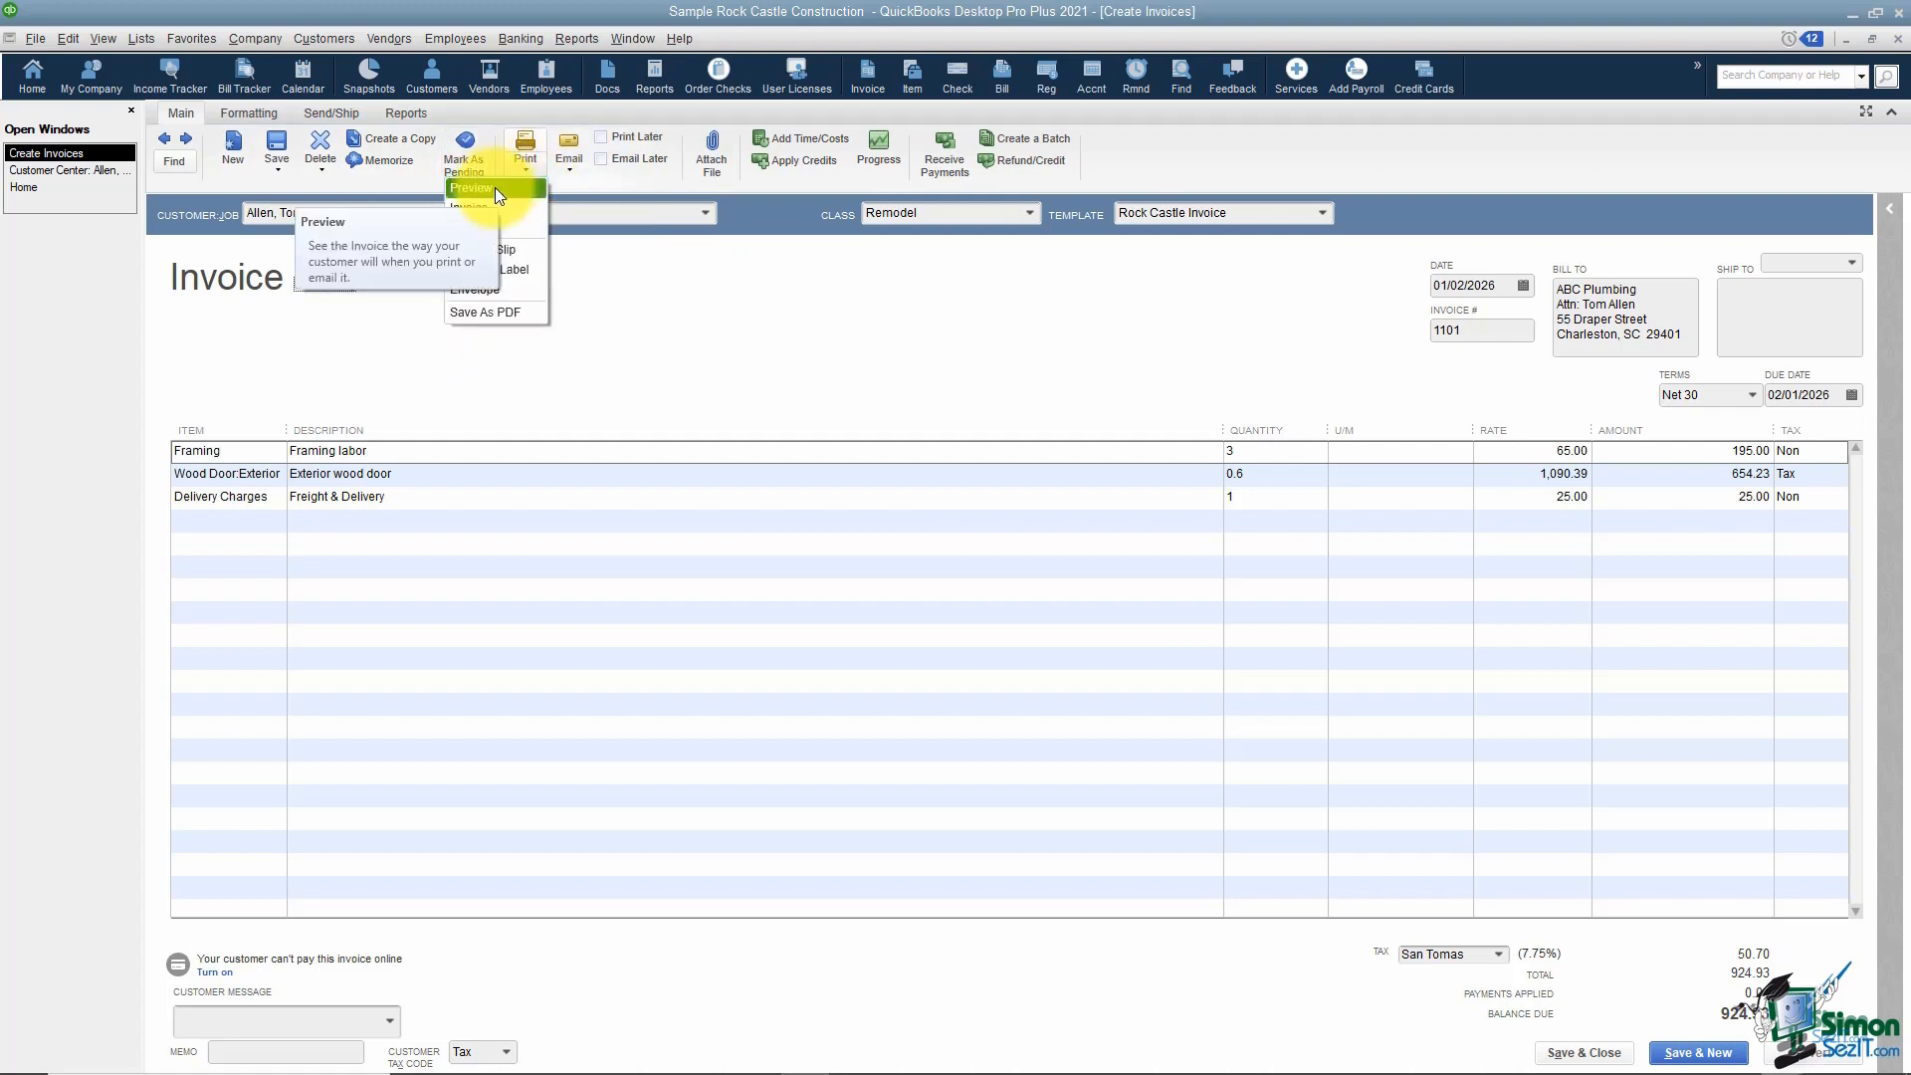
{"action": "left_click", "coordinate": [494, 187]}
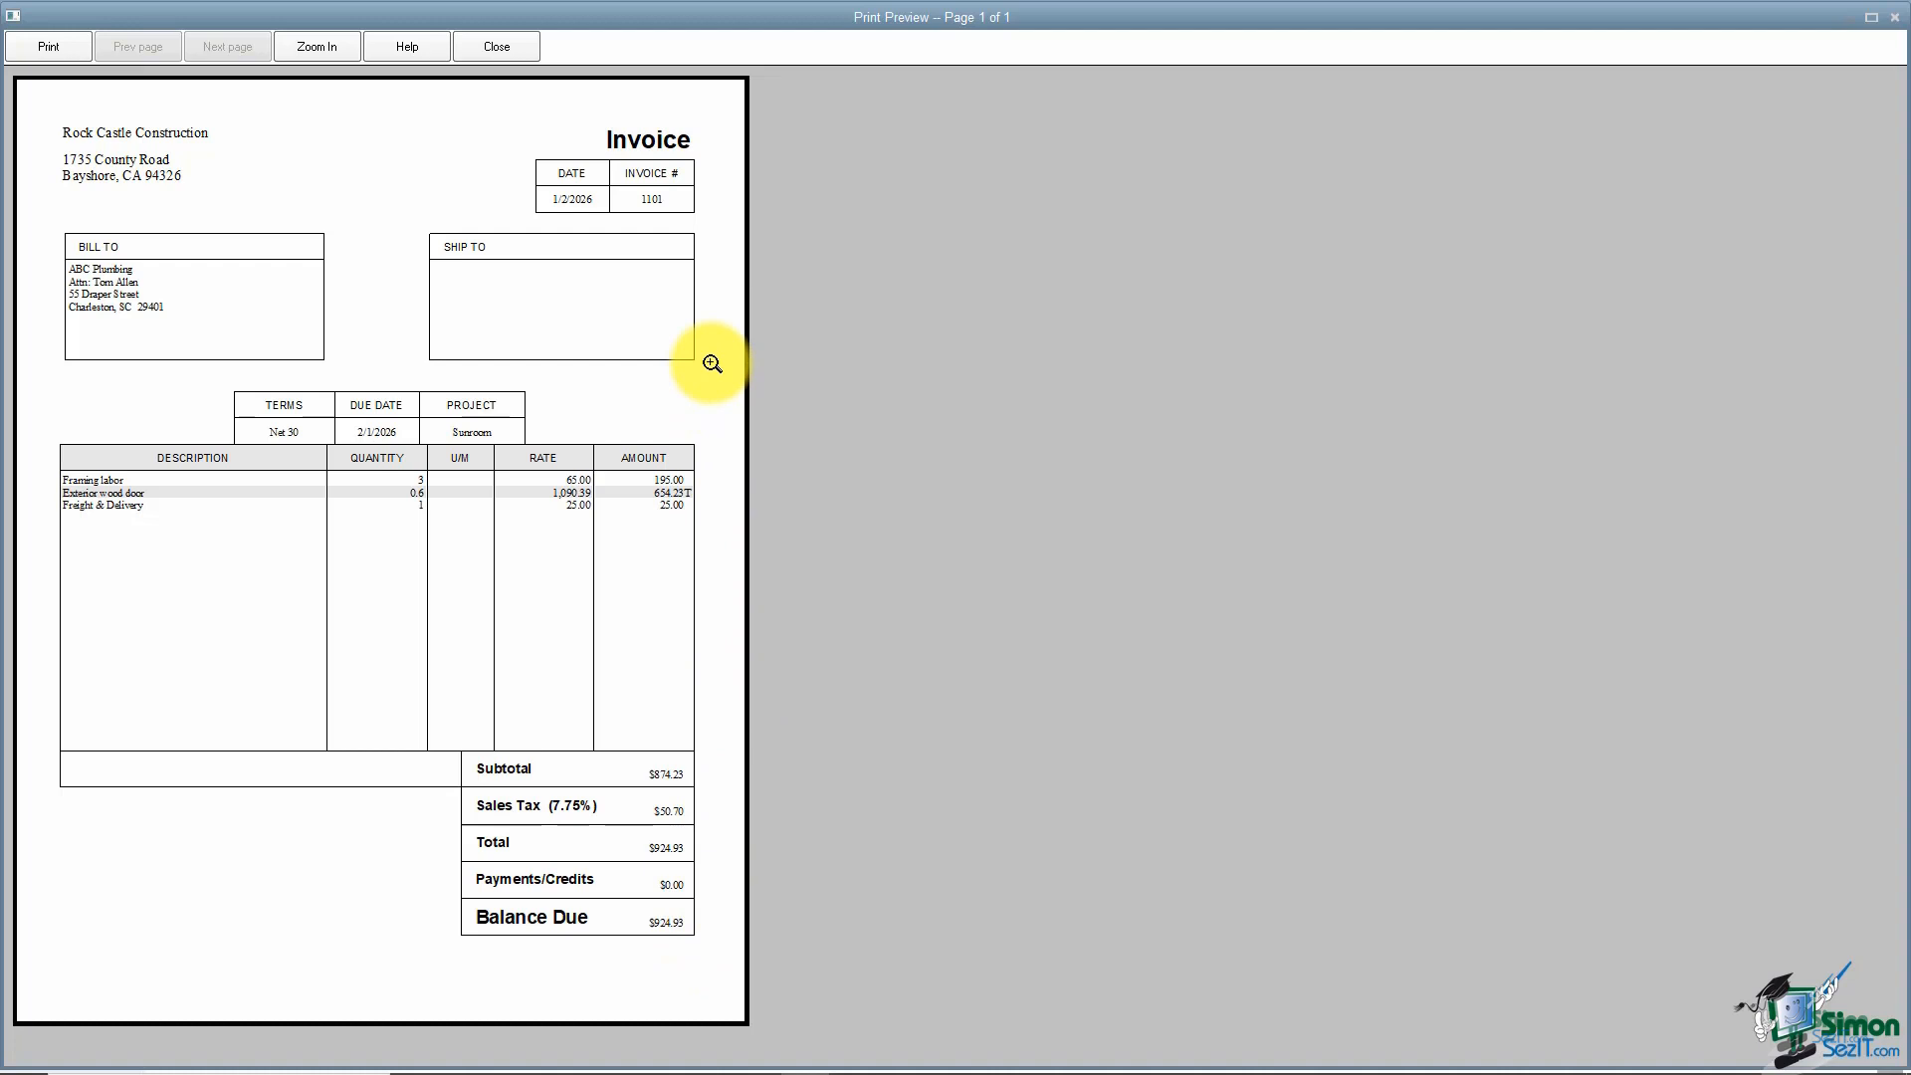
{"action": "left_click", "coordinate": [510, 57]}
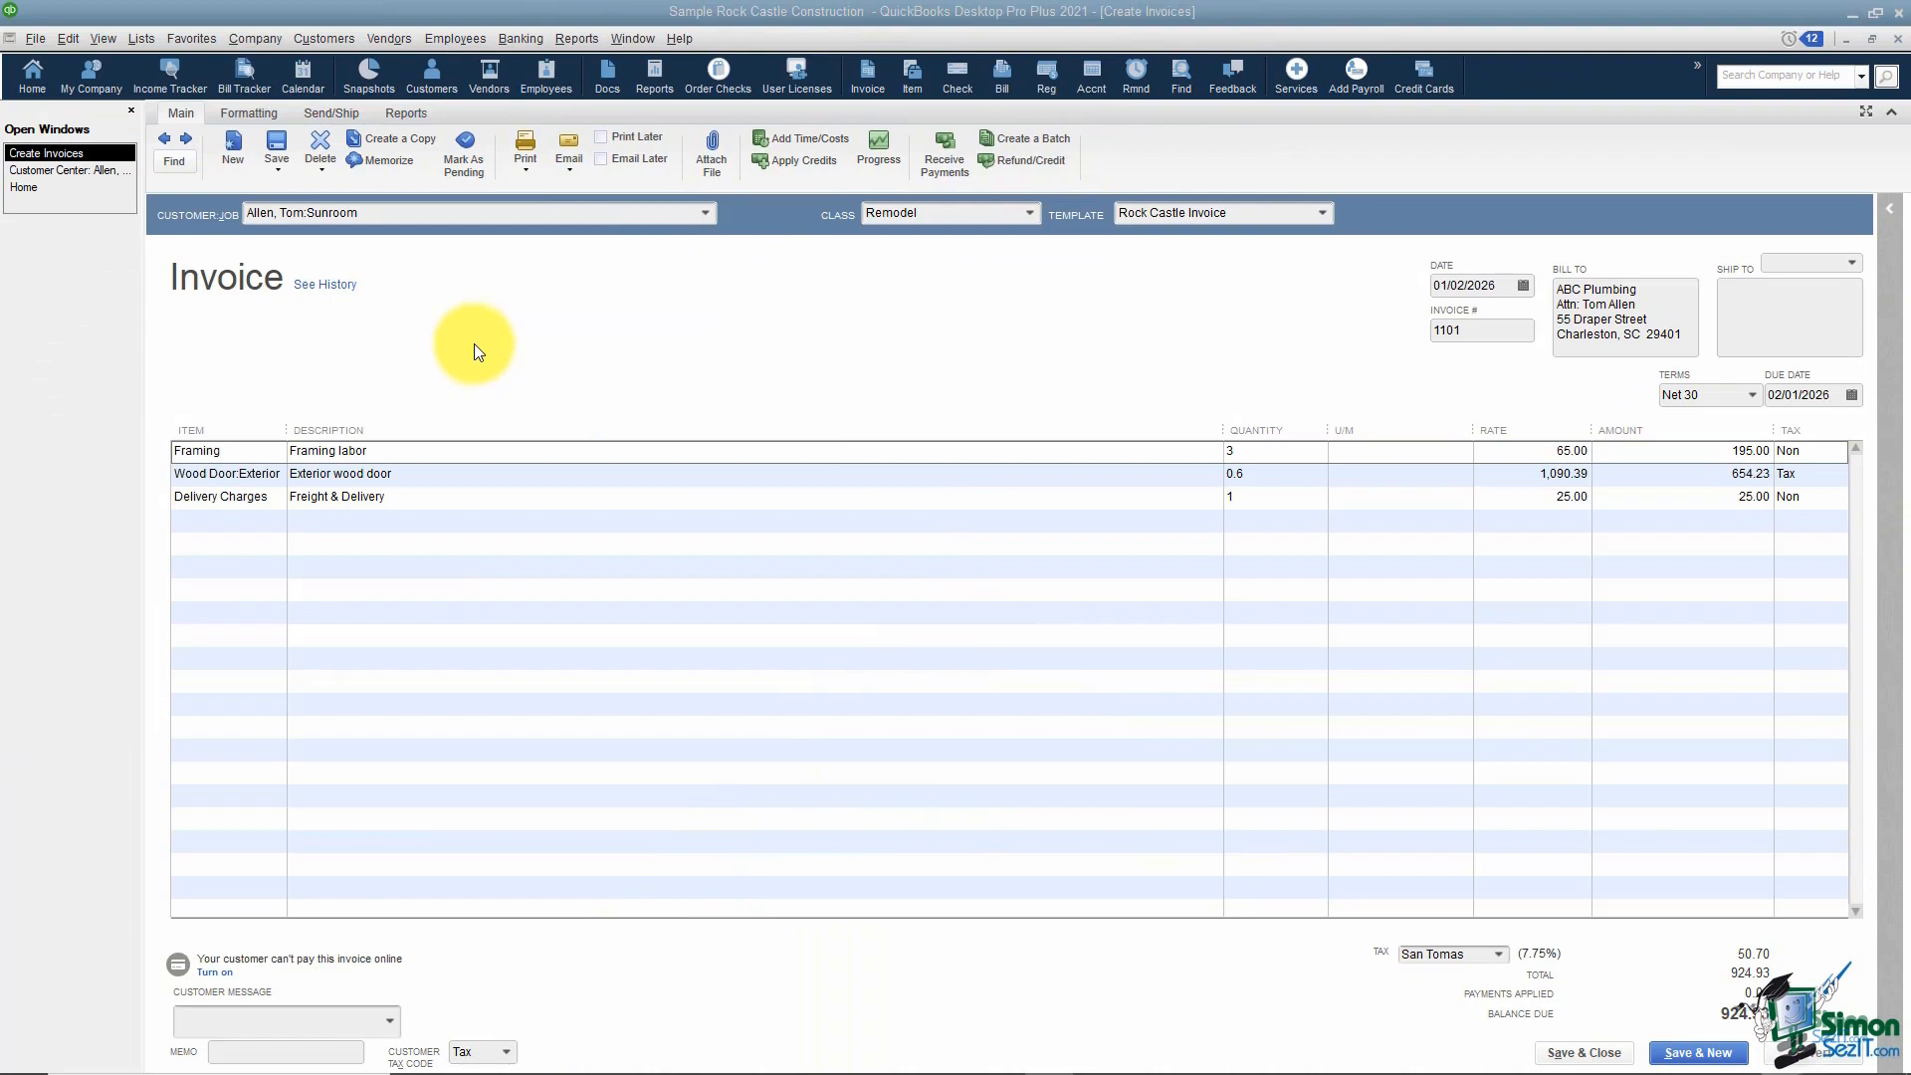
{"action": "left_click", "coordinate": [528, 170]}
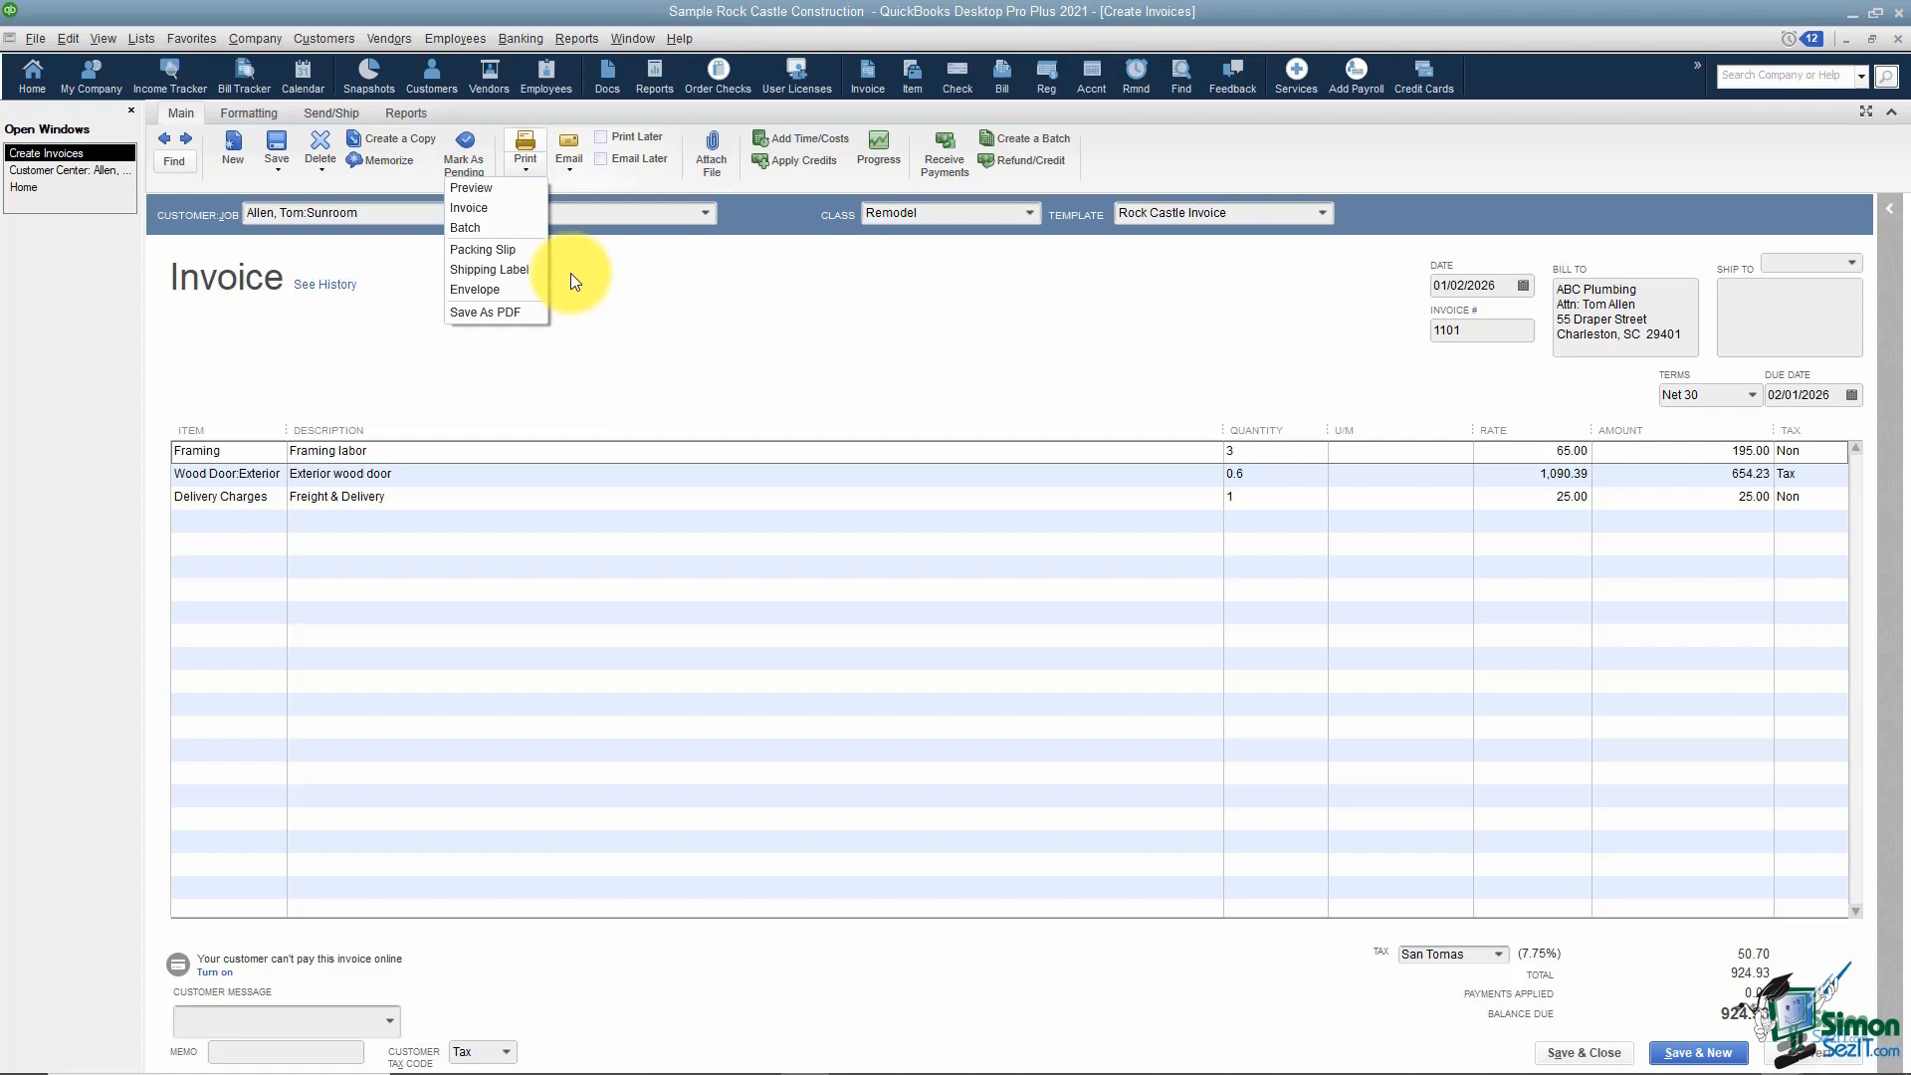
{"action": "left_click", "coordinate": [569, 332]}
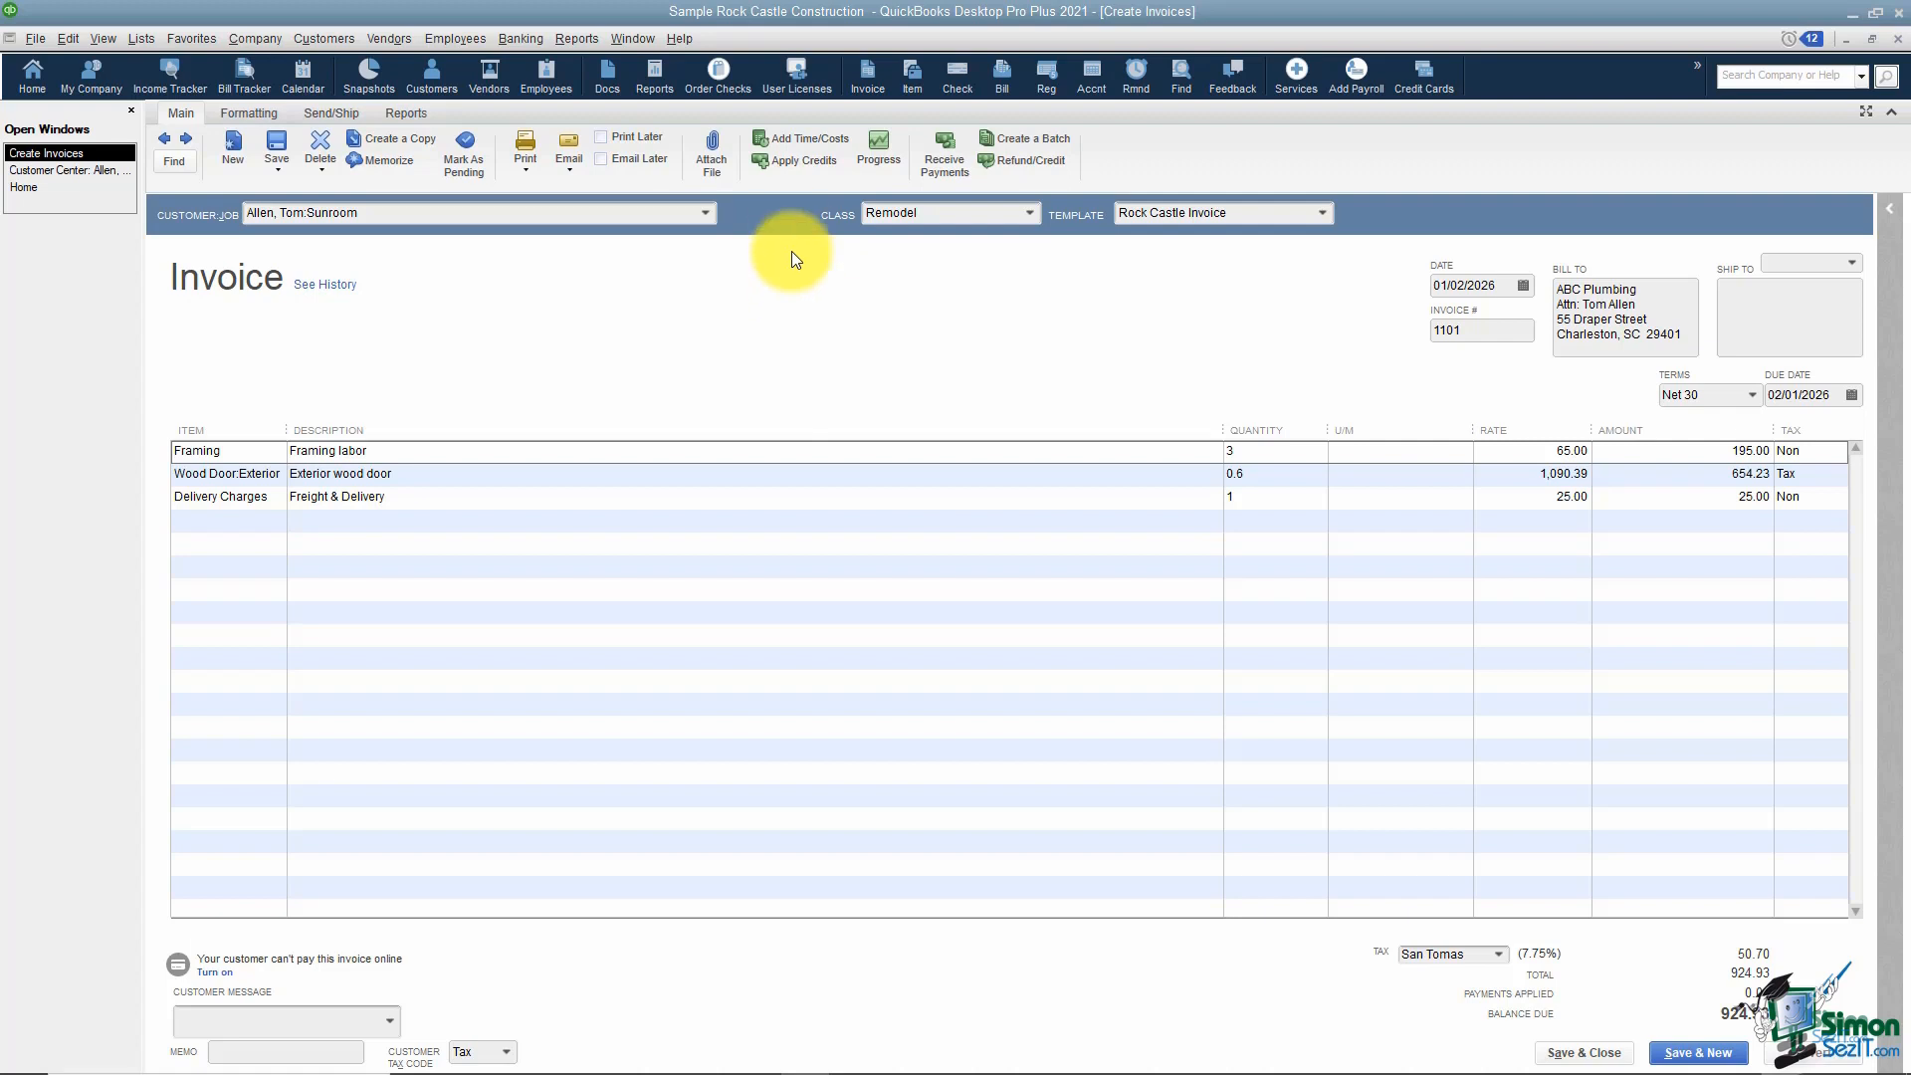
Review the Sunroom job's billable time, expenses, mileage and items, and cancel without adding any to the invoice.
{"action": "left_click", "coordinate": [816, 139]}
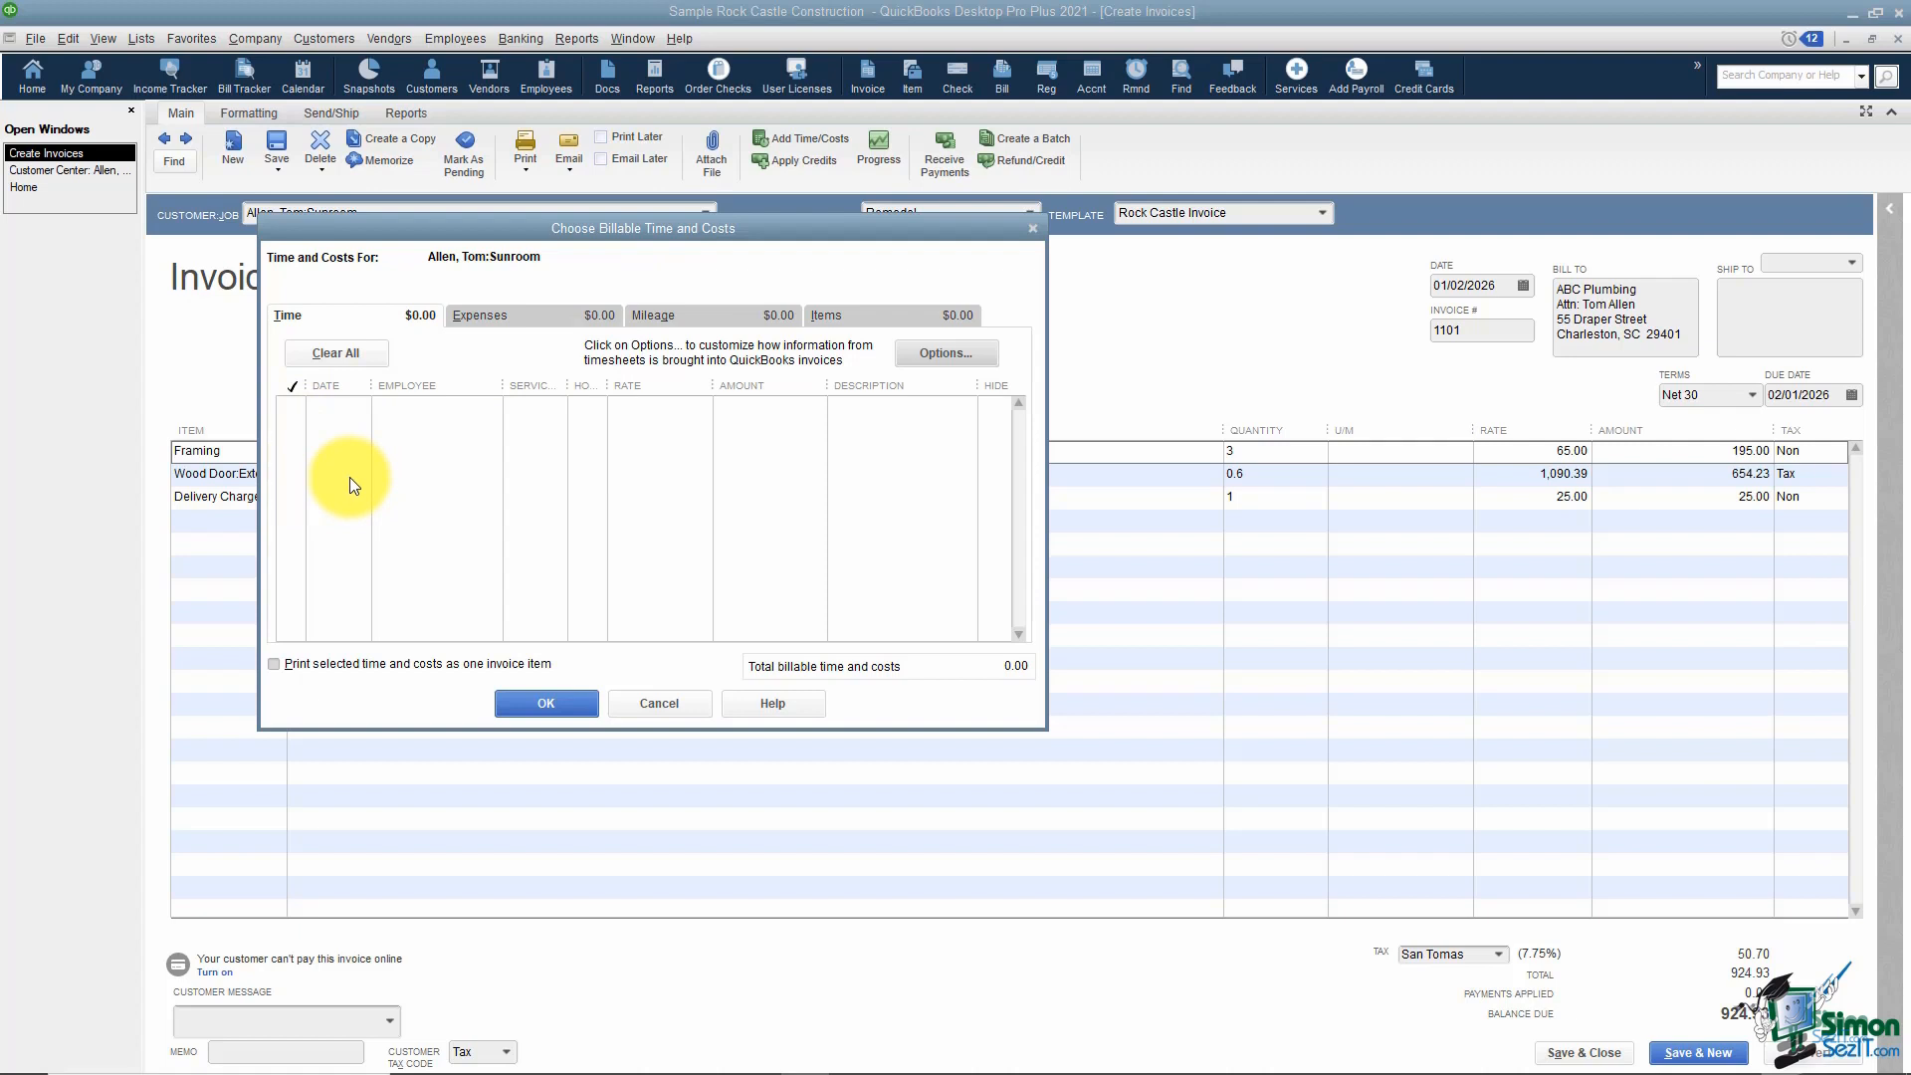
{"action": "left_click", "coordinate": [554, 317]}
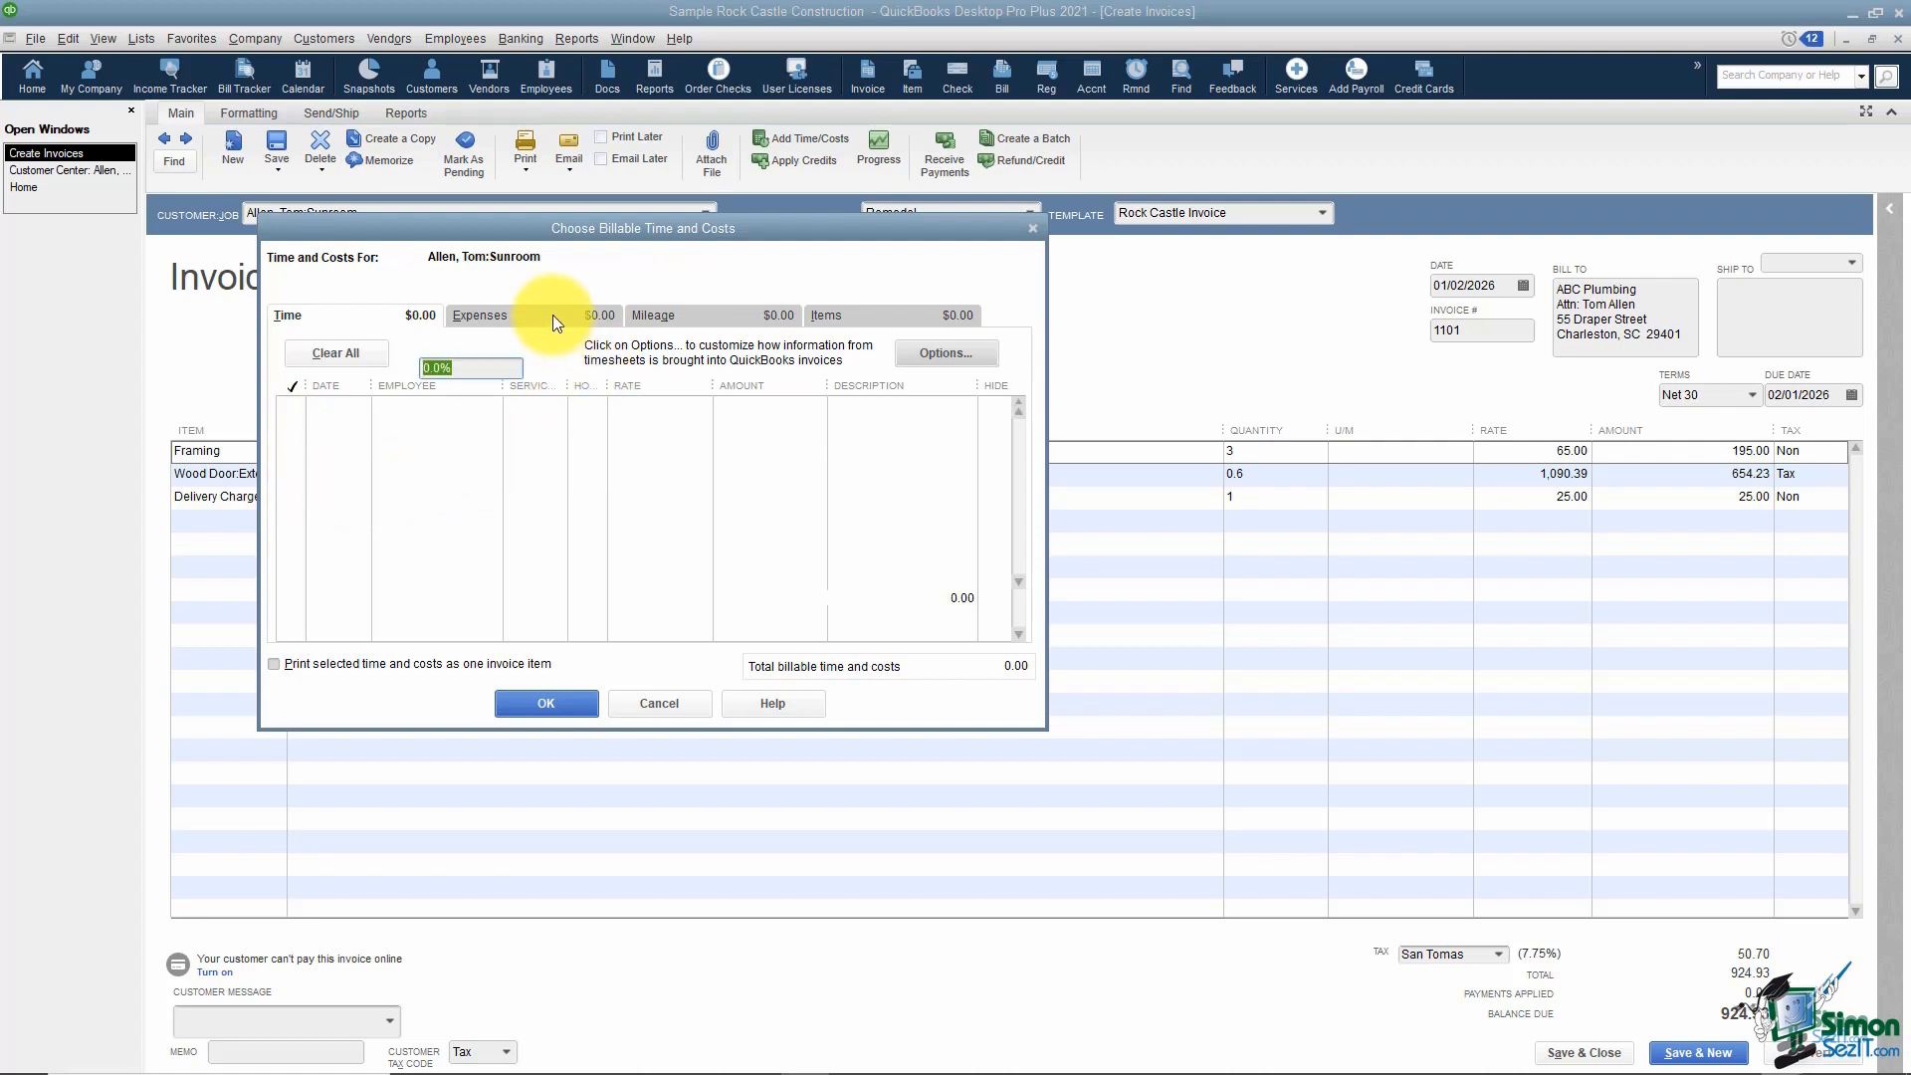
{"action": "left_click", "coordinate": [659, 319]}
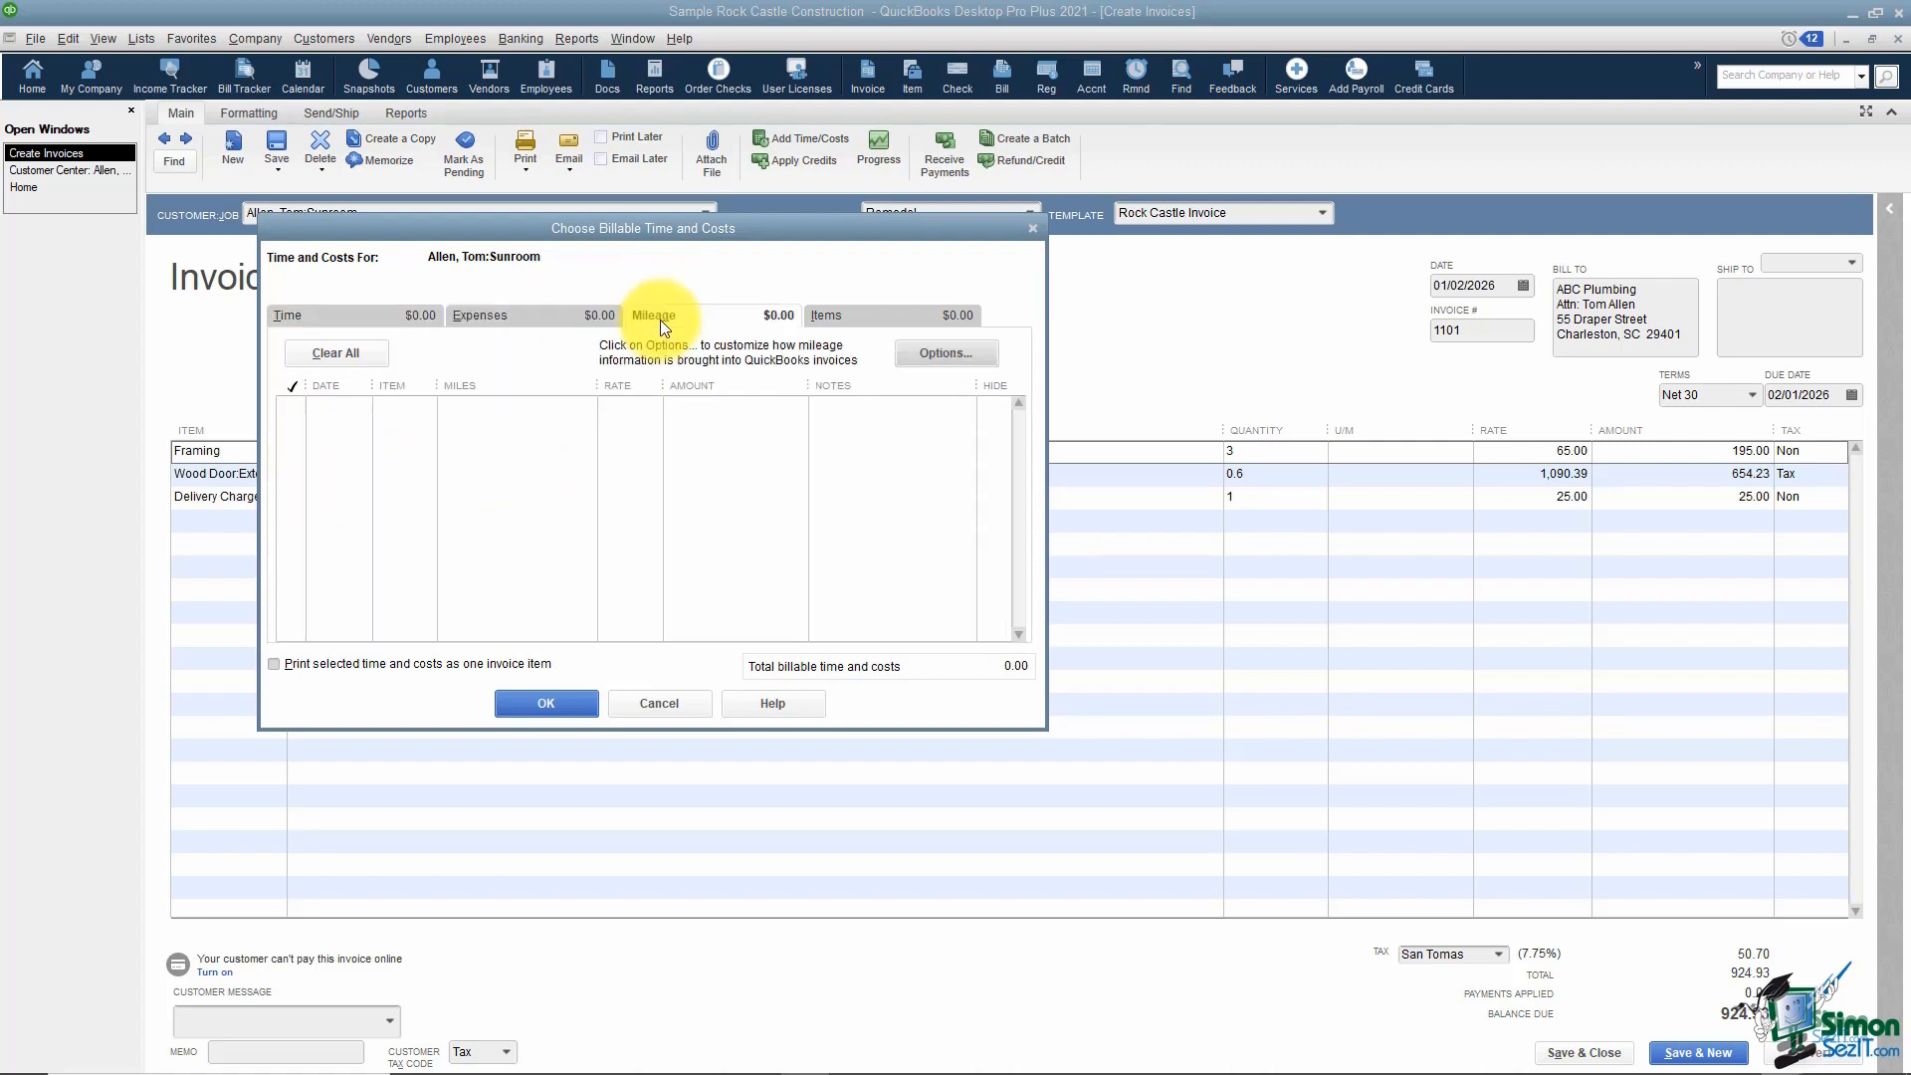
{"action": "left_click", "coordinate": [857, 320]}
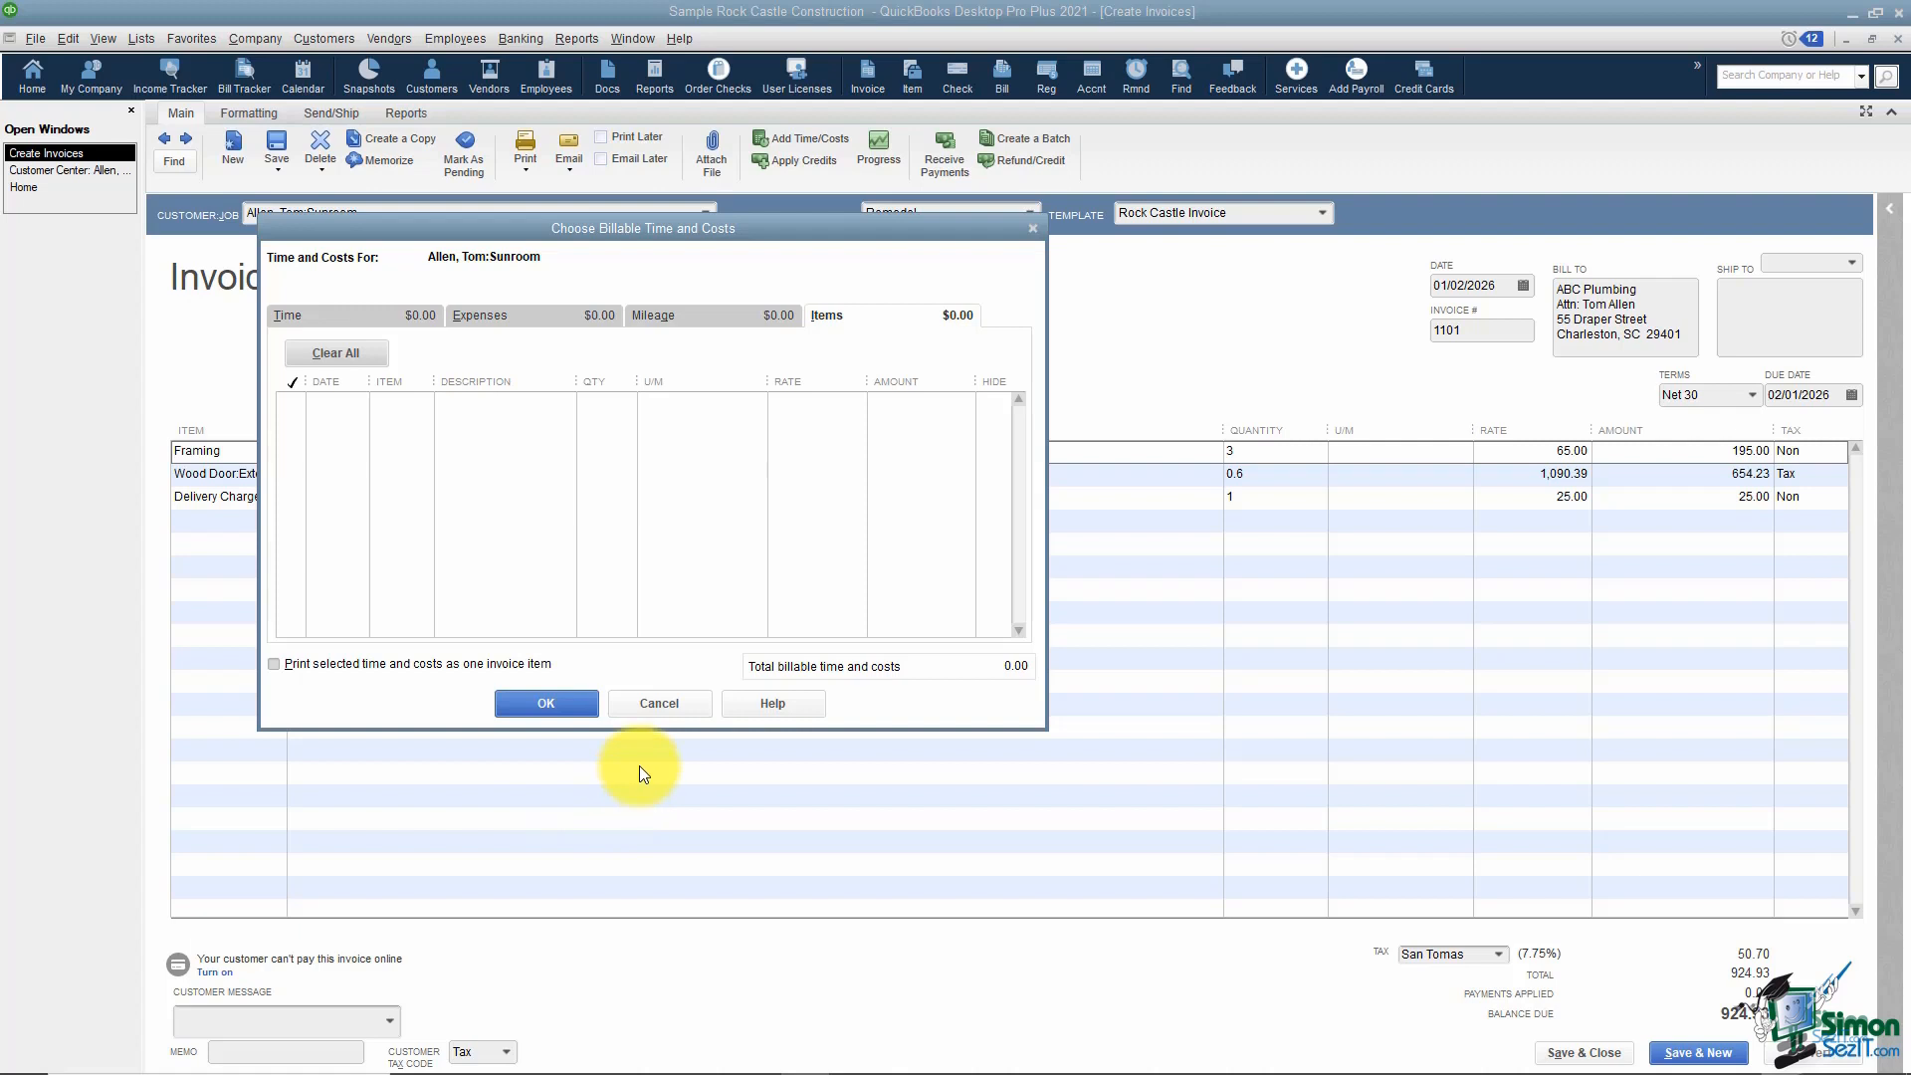
{"action": "left_click", "coordinate": [672, 707]}
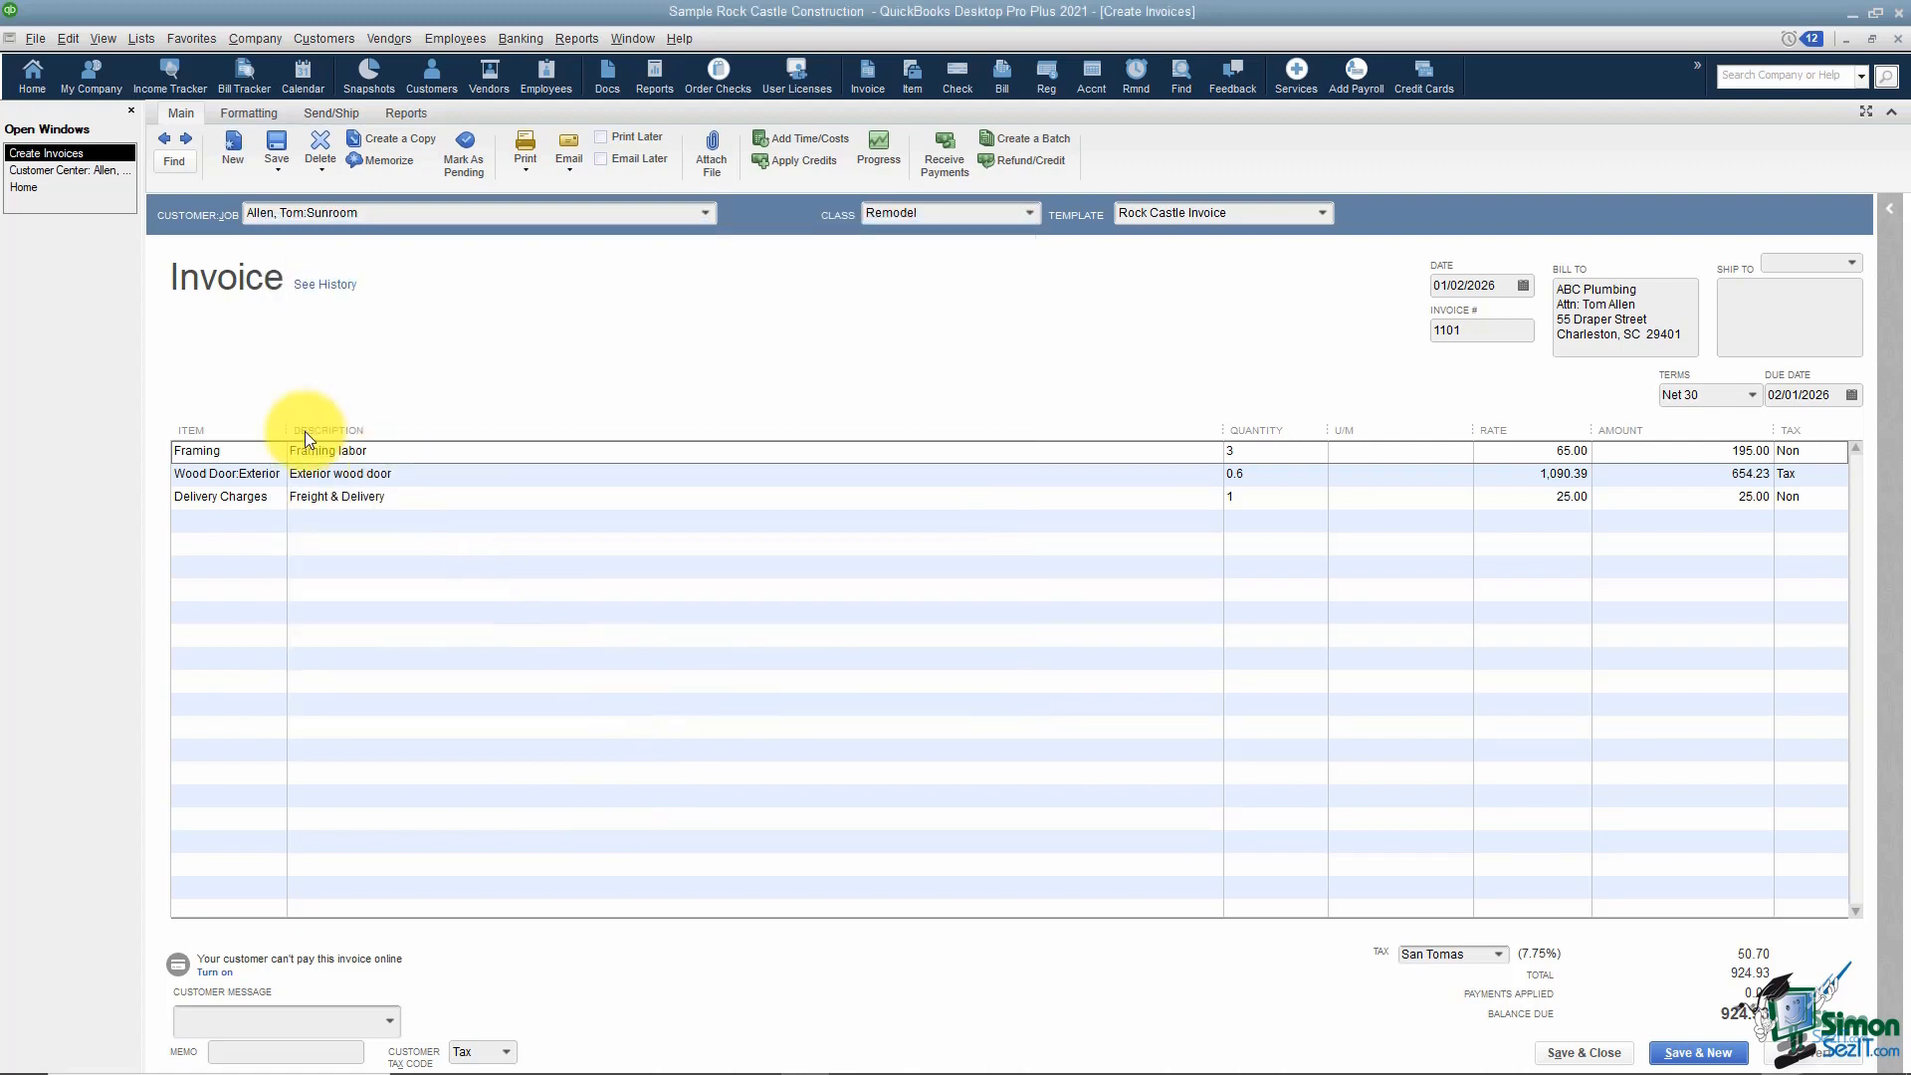
Open the credit card charge form, widen its Customer:Job column, check how an expense is assigned to a job as billable, and close the form.
{"action": "left_click", "coordinate": [76, 185]}
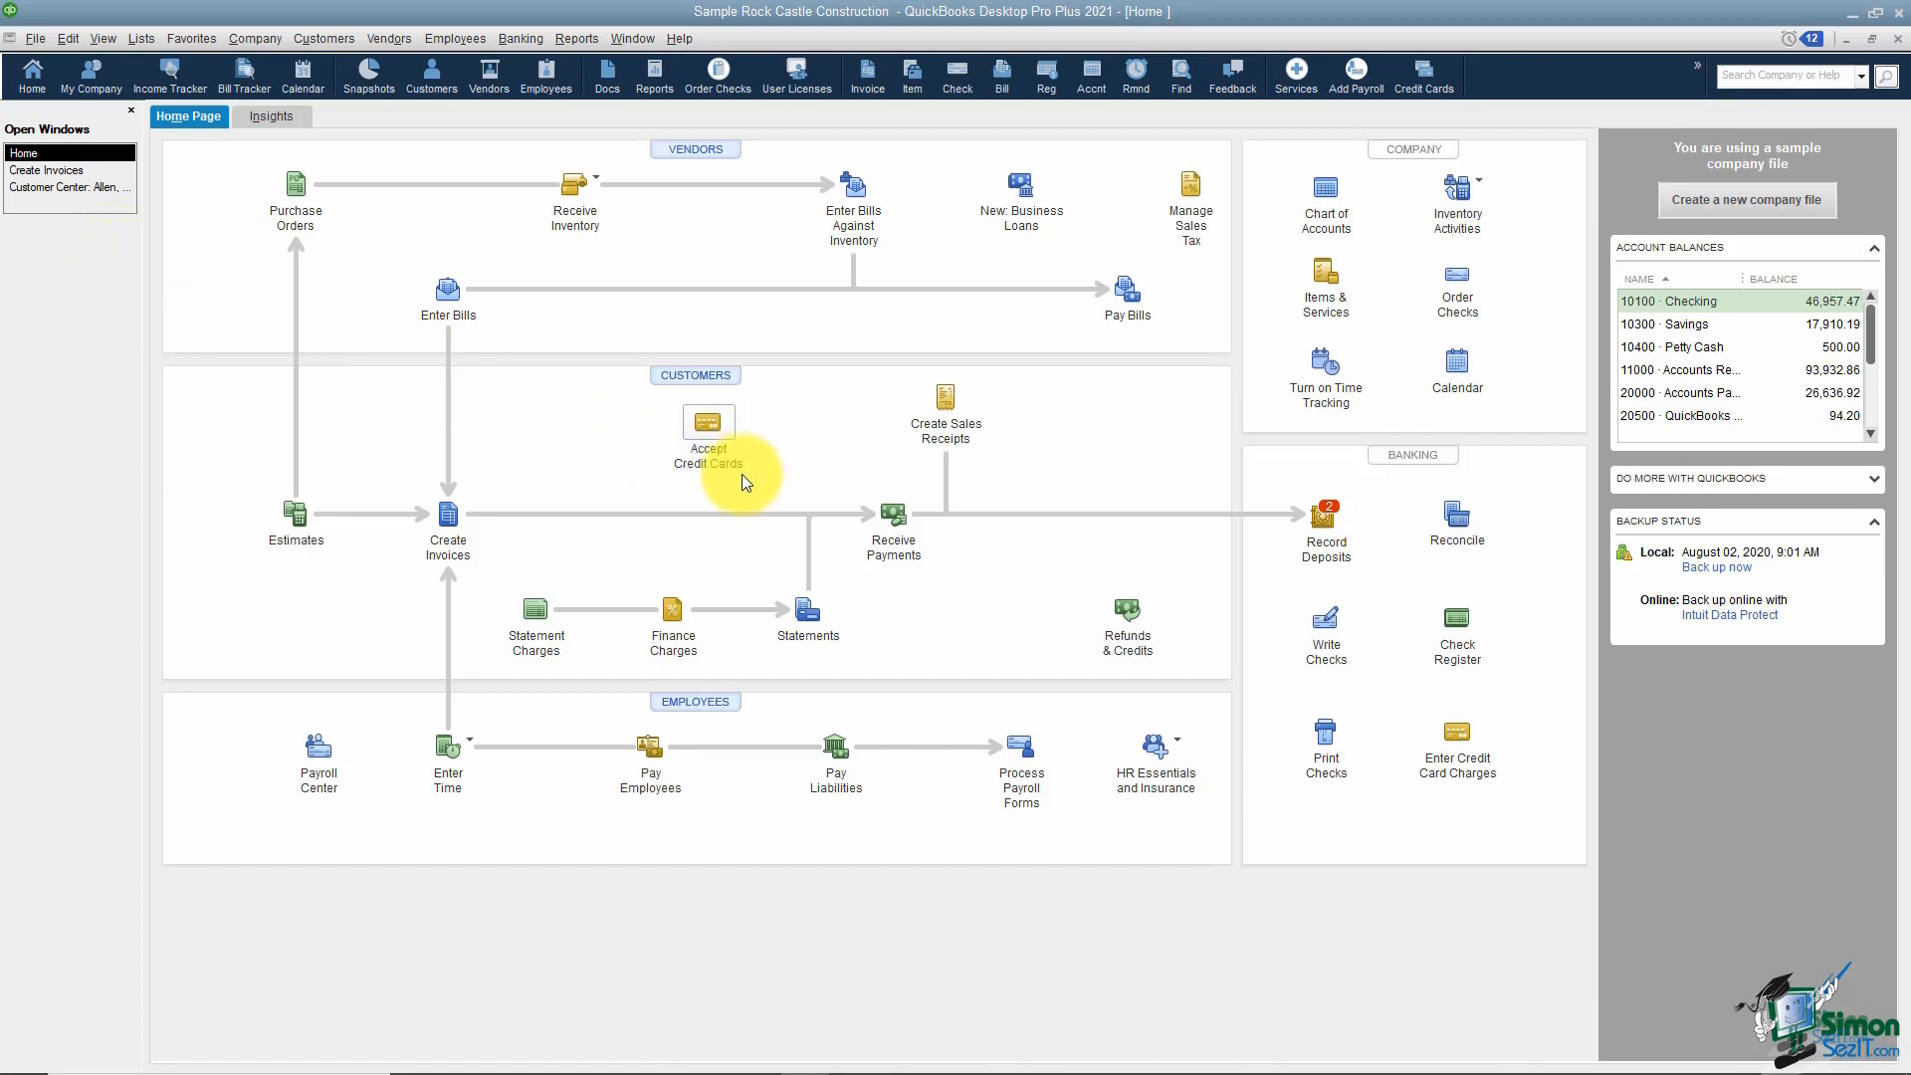
{"action": "left_click", "coordinate": [1458, 754]}
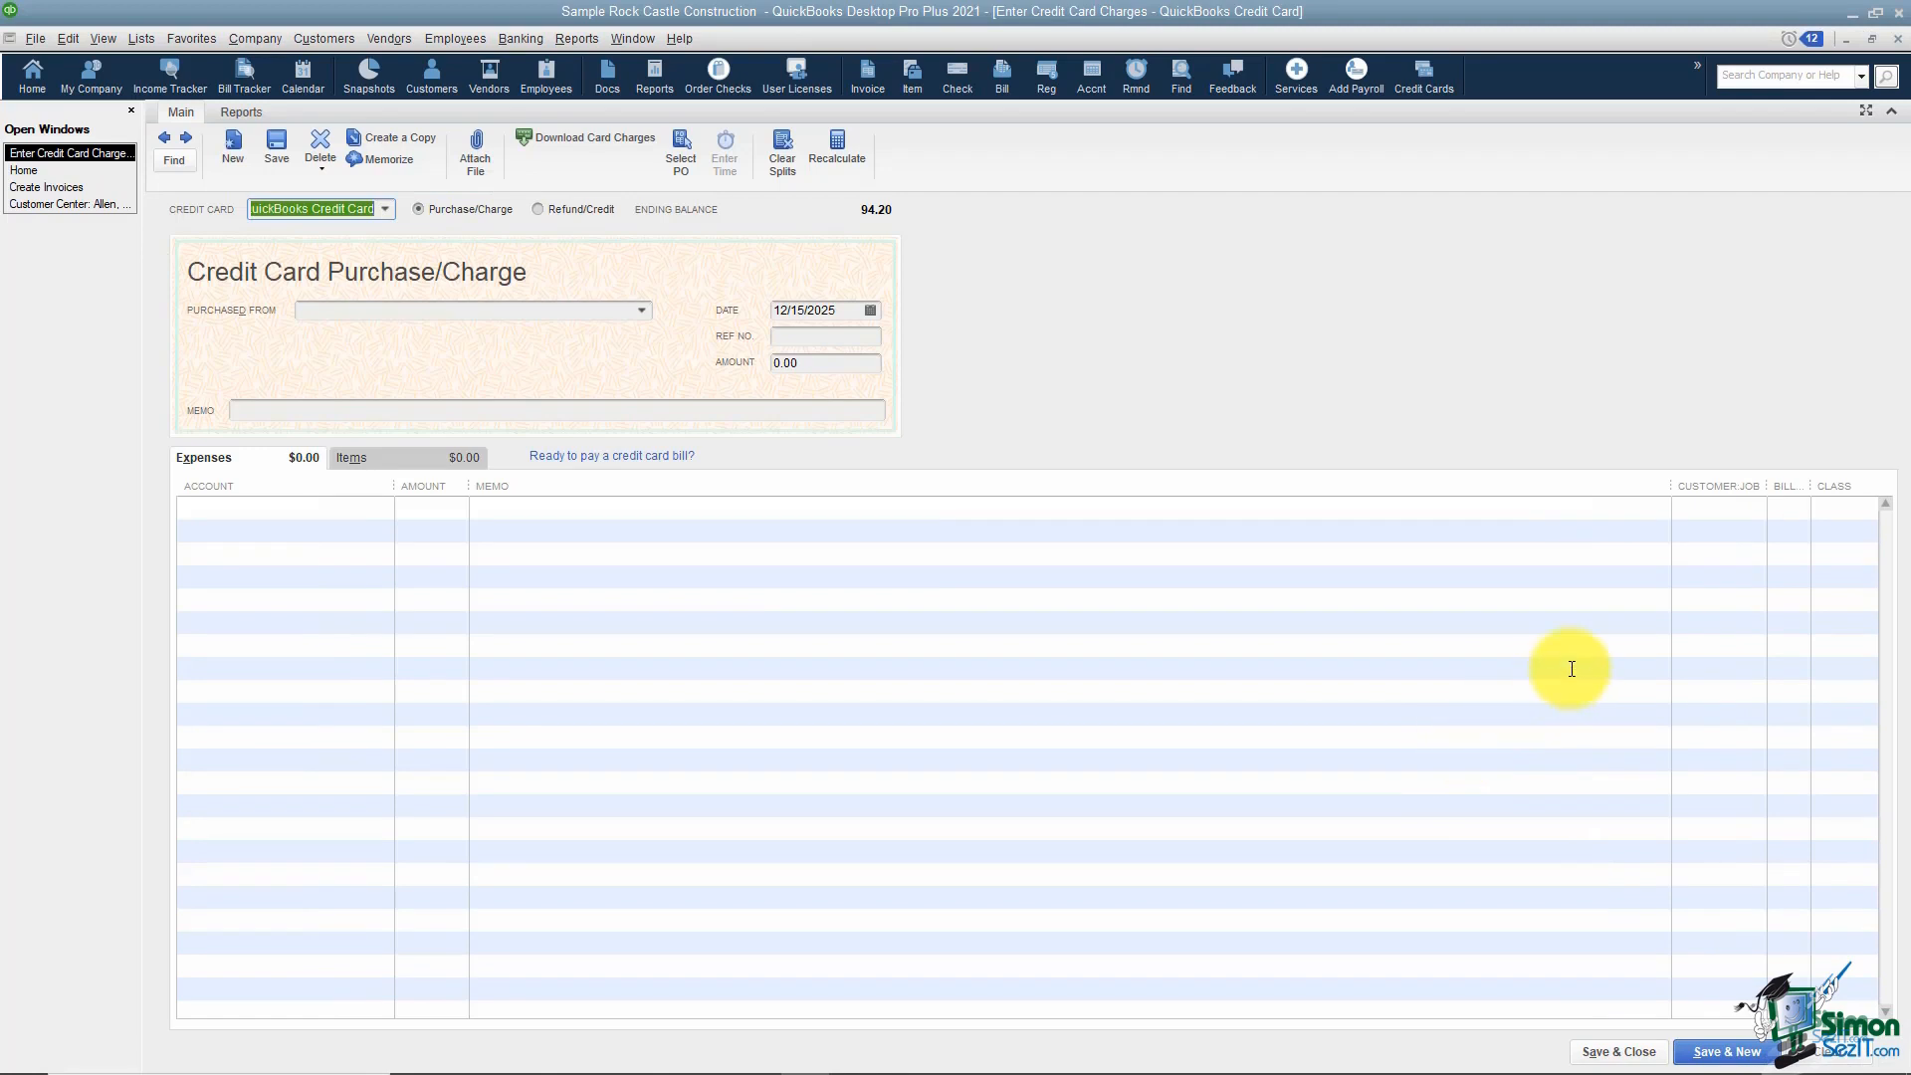
{"action": "left_click_drag", "start_coordinate": [1666, 489], "coordinate": [1605, 491]}
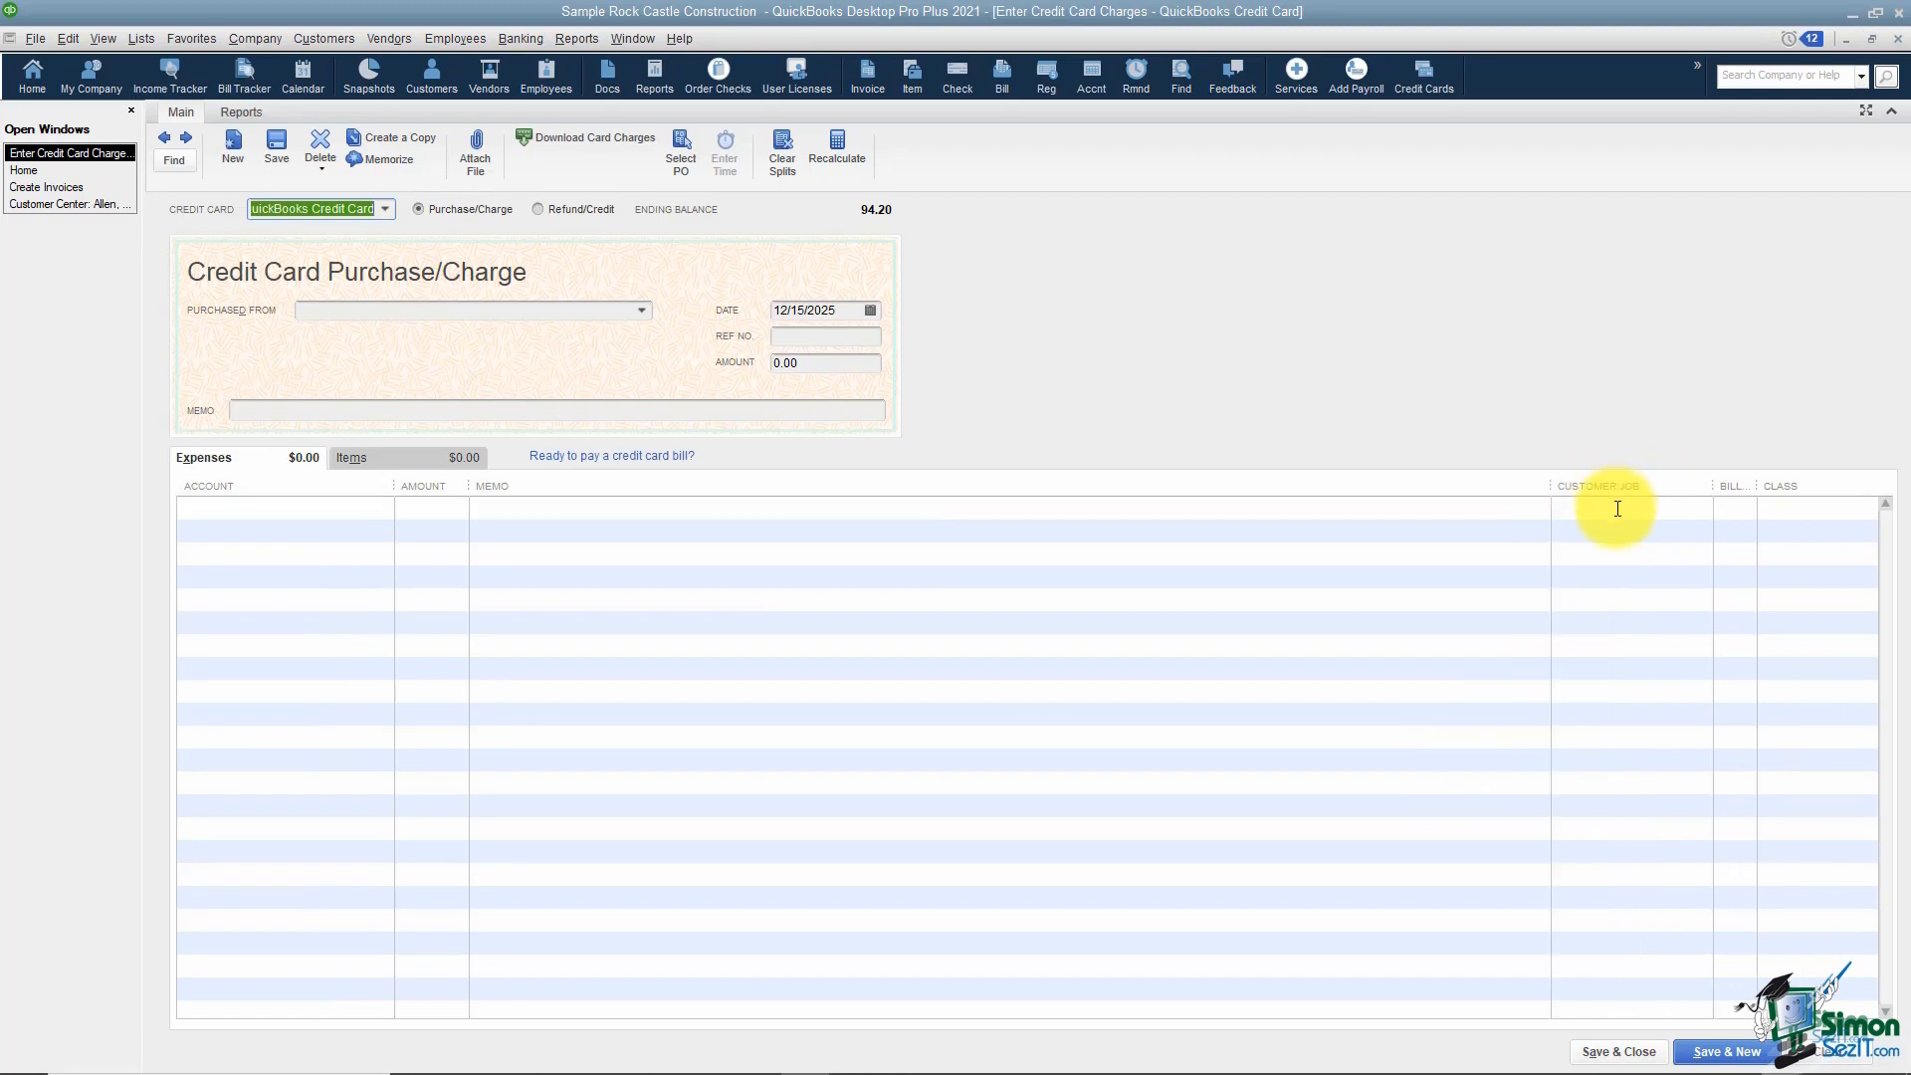
{"action": "left_click", "coordinate": [1617, 517]}
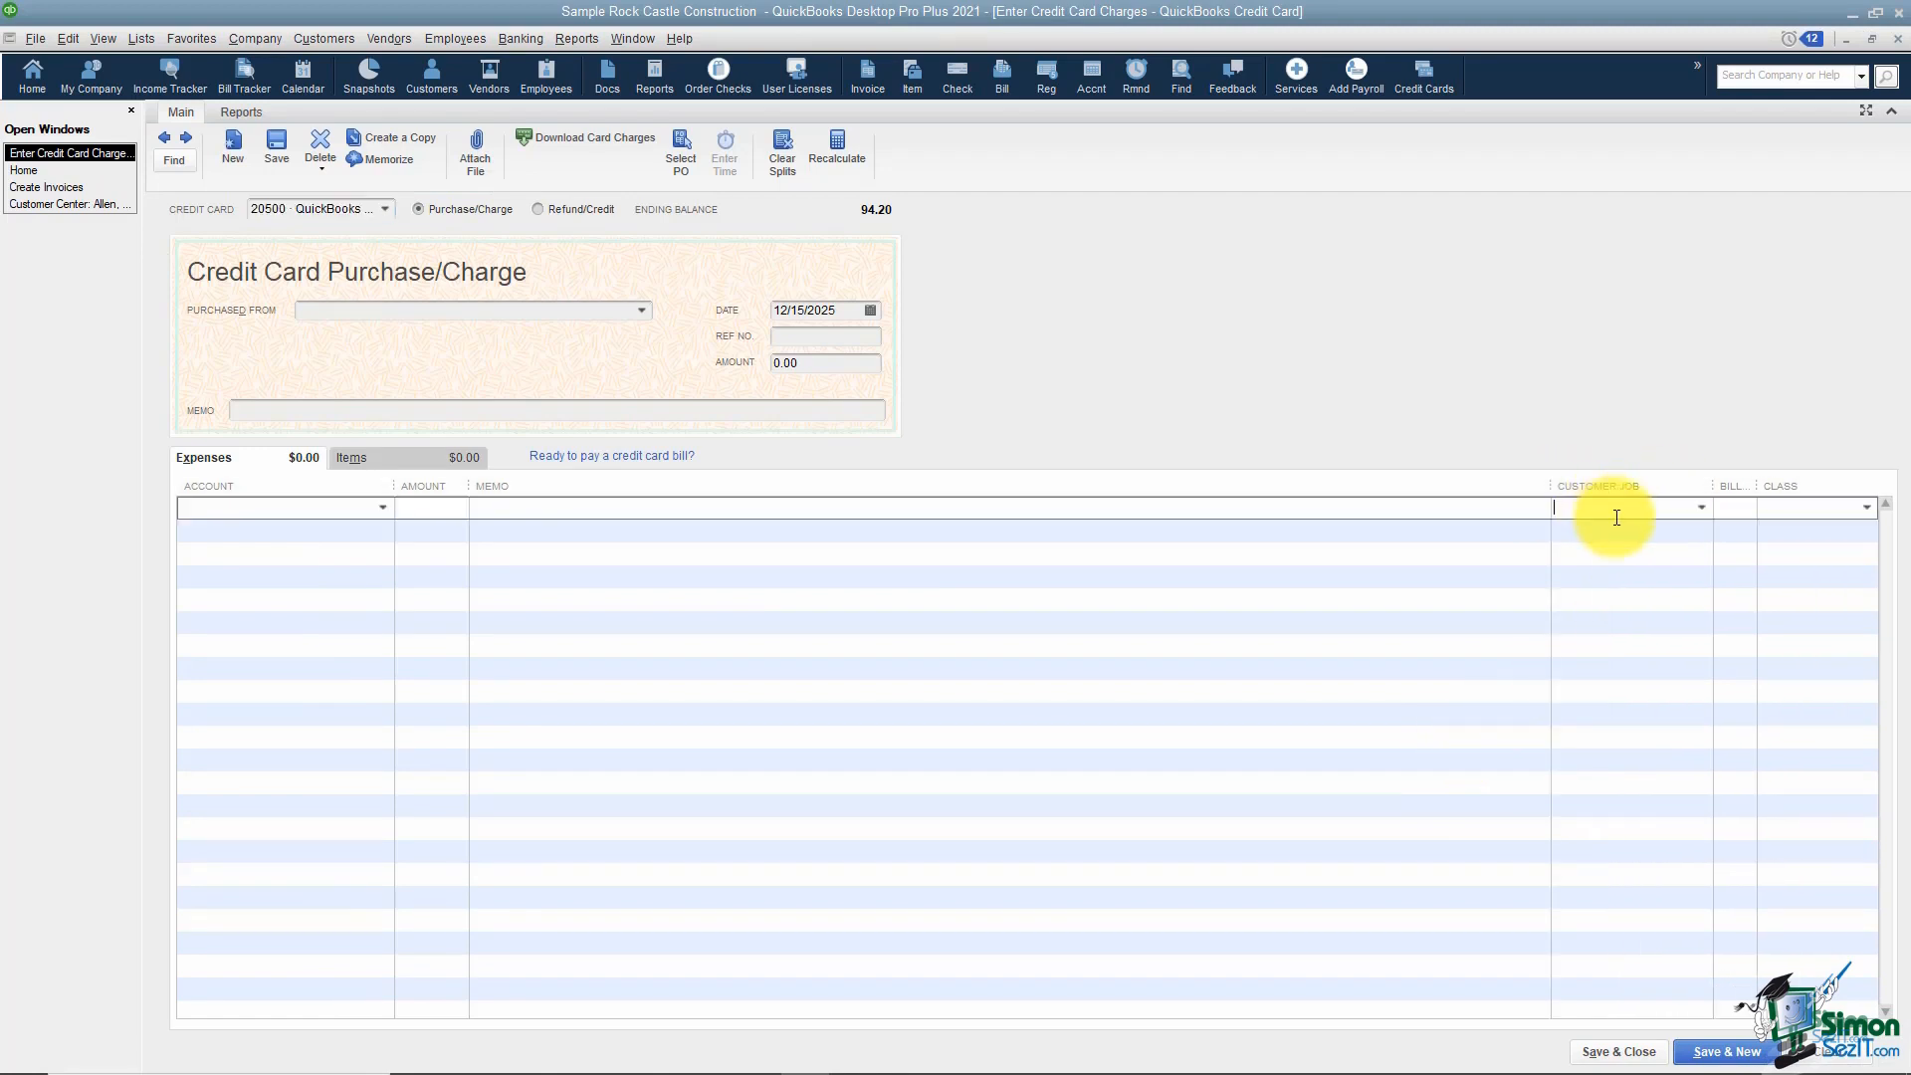
{"action": "left_click", "coordinate": [1701, 507]}
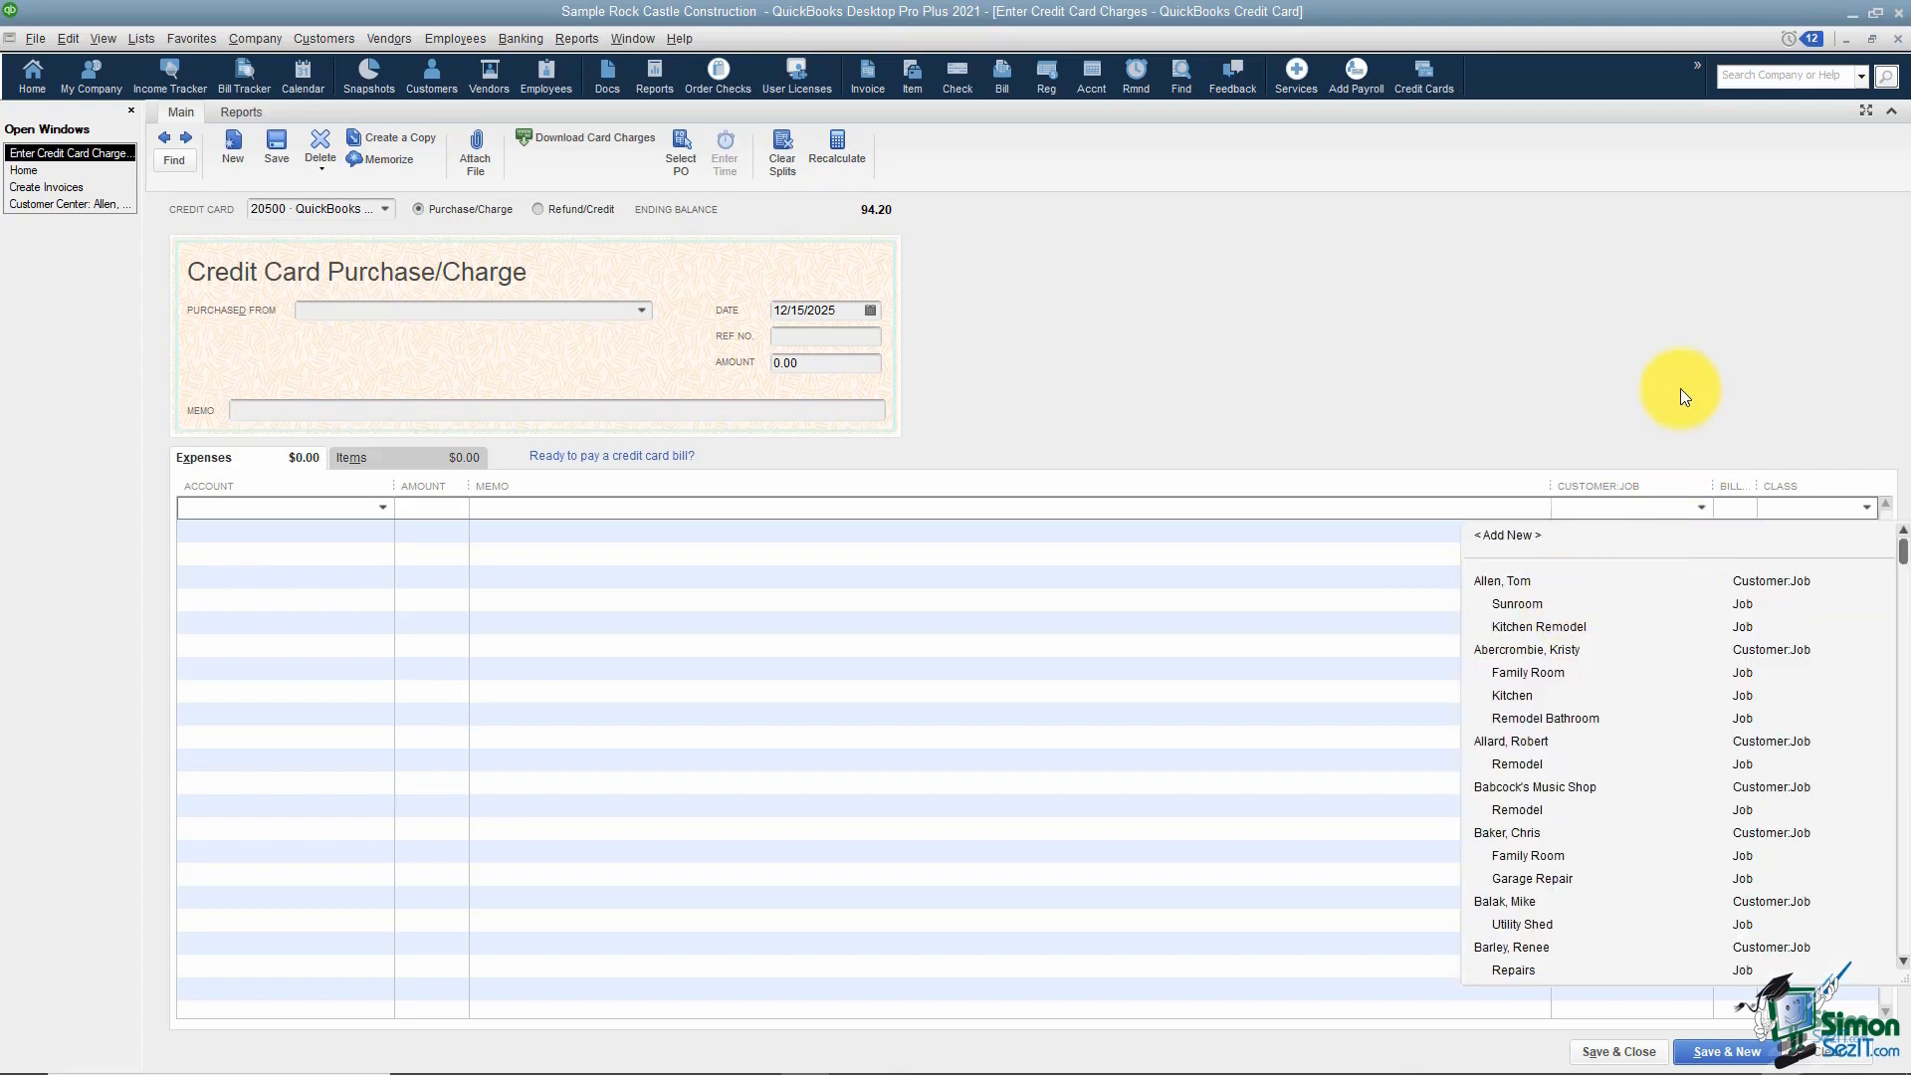
{"action": "left_click", "coordinate": [1734, 508]}
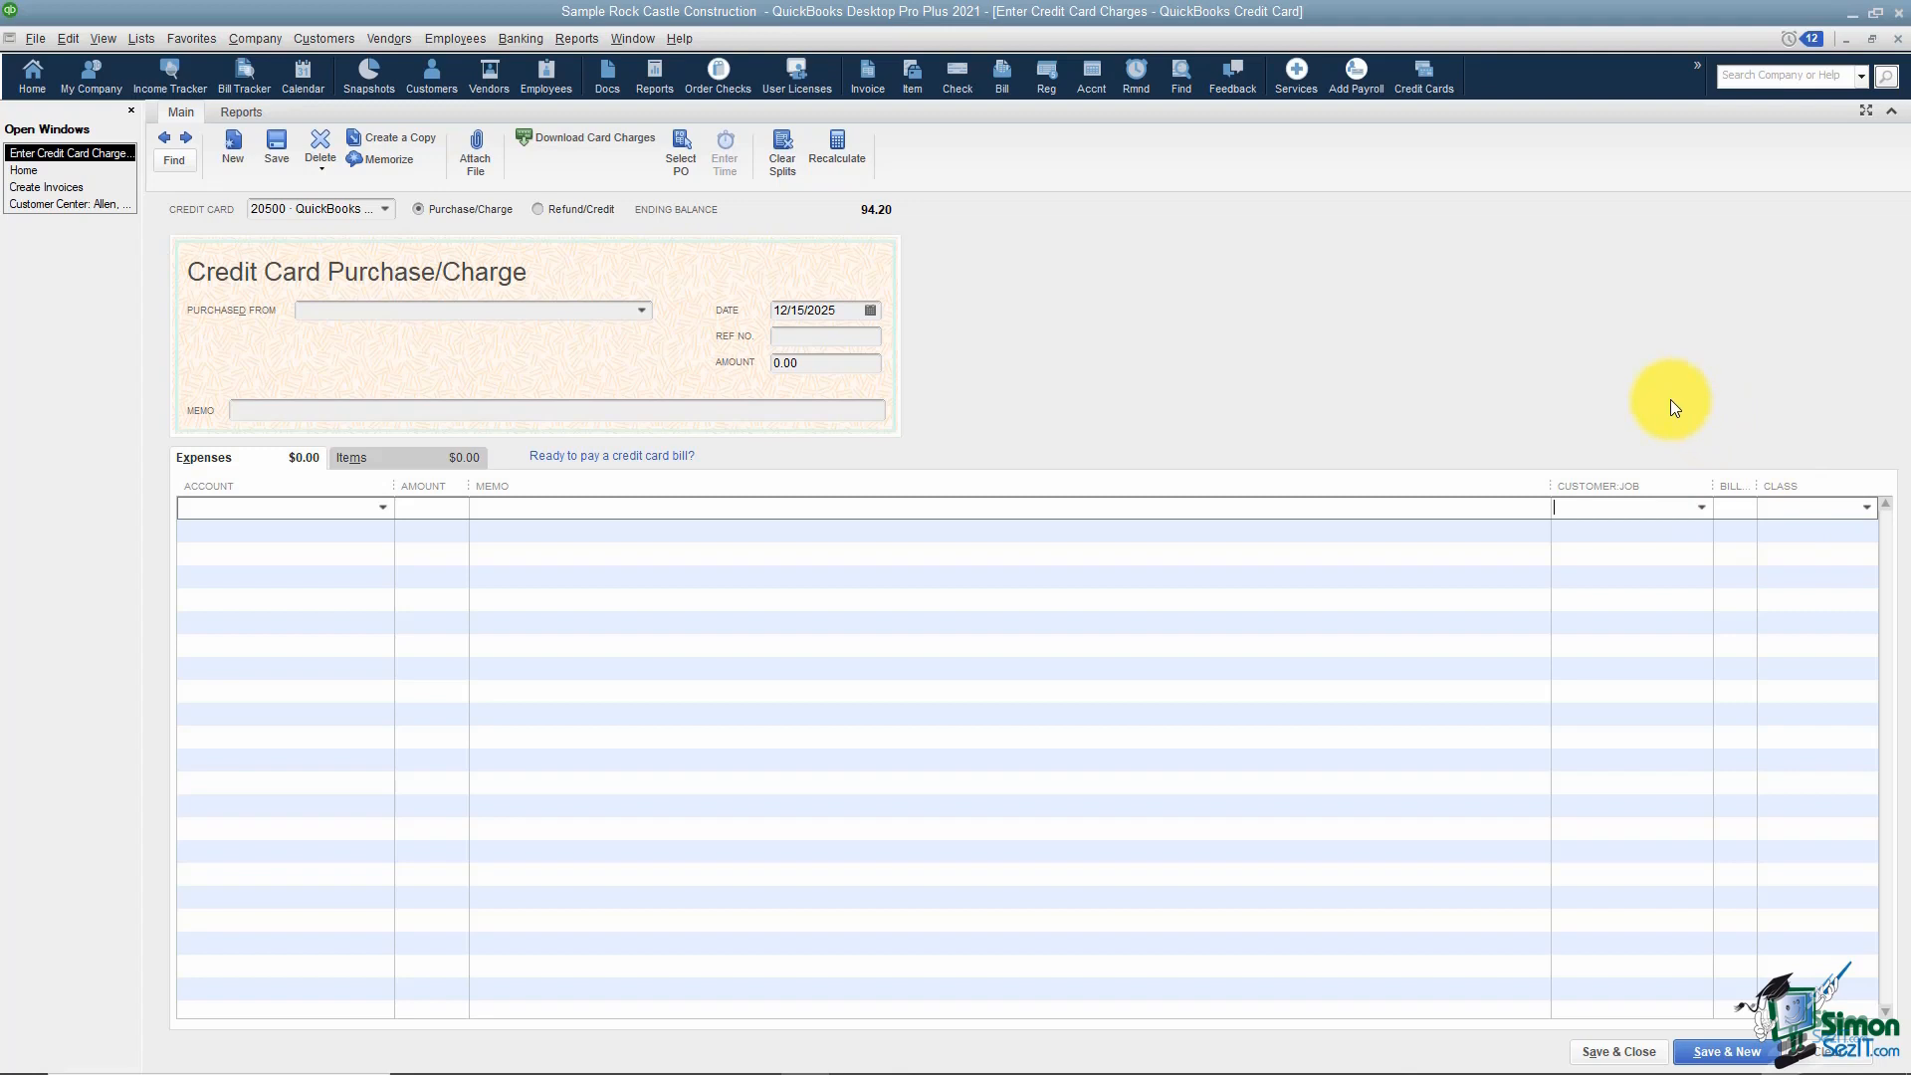
{"action": "left_click", "coordinate": [1897, 38]}
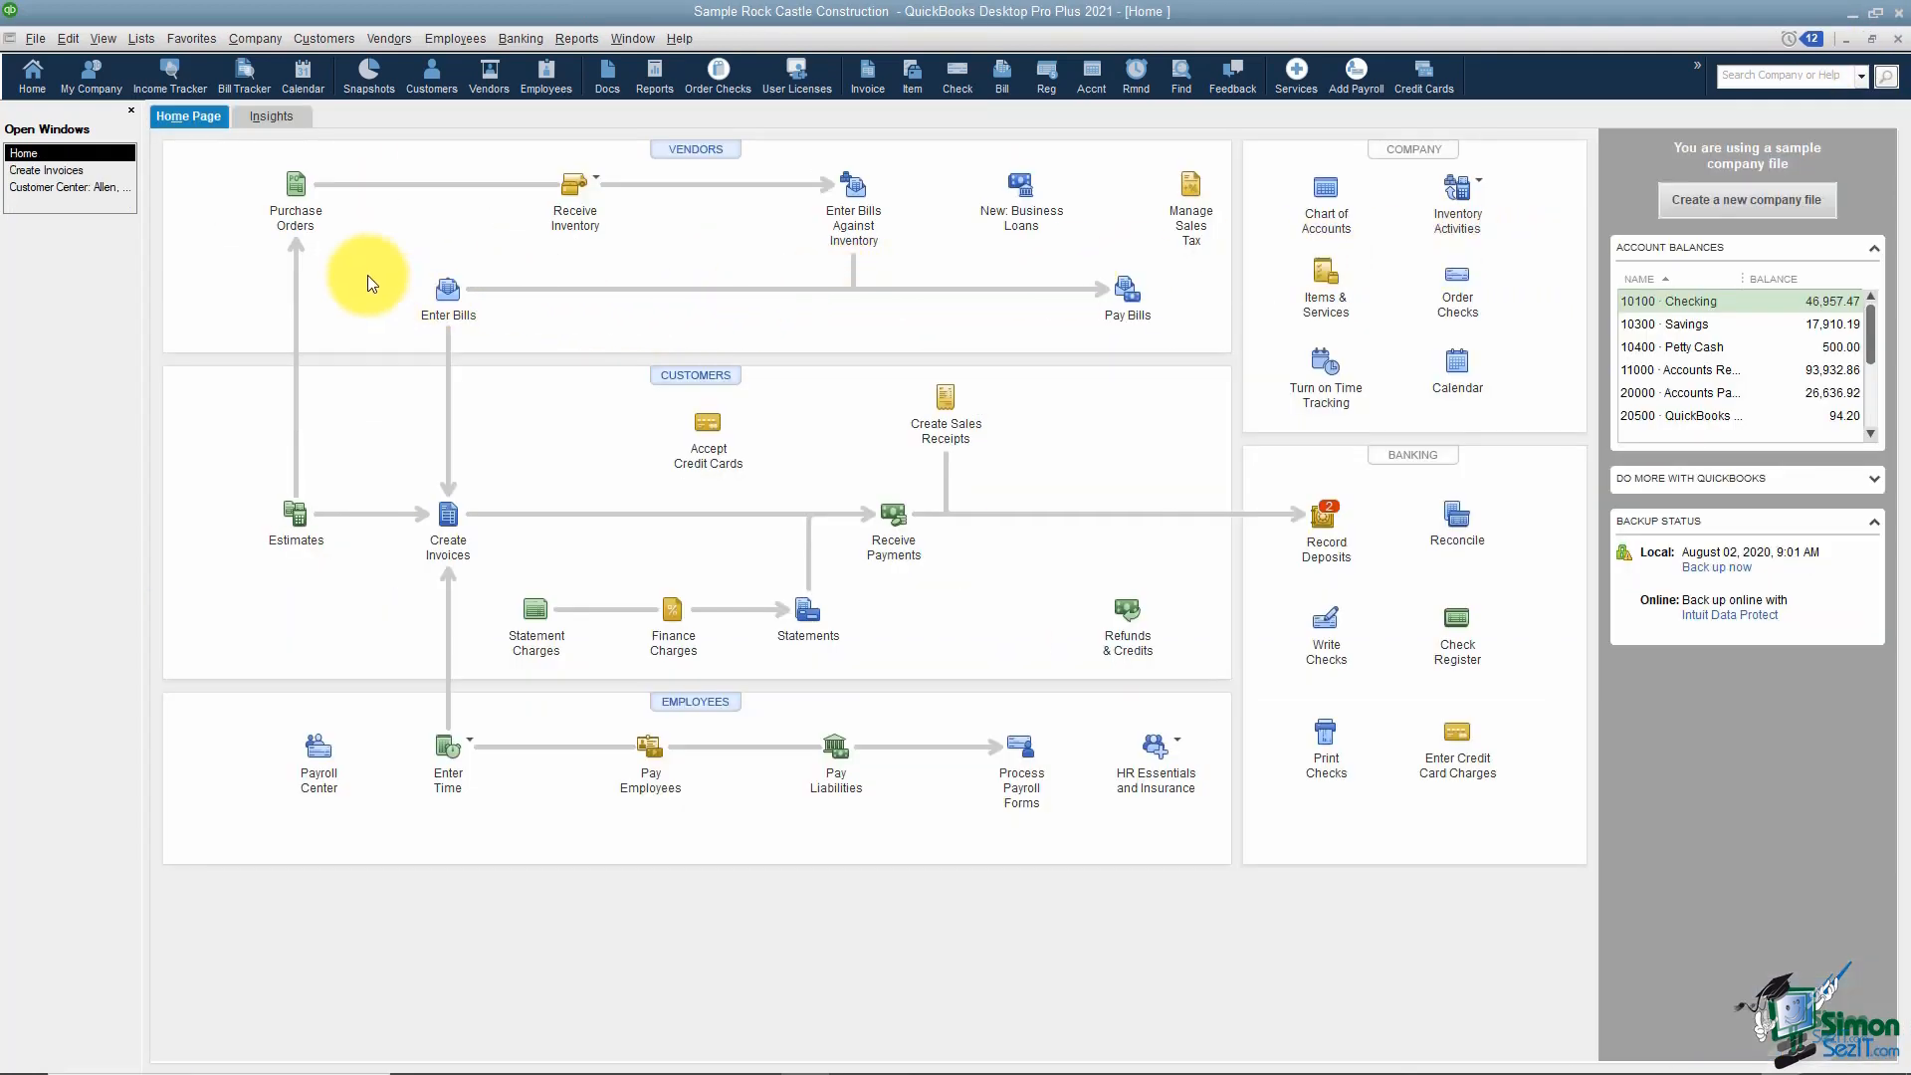
Return to the Sunroom invoice, check its billable expenses and markup settings without adding any, and view the invoice history.
{"action": "left_click", "coordinate": [49, 171]}
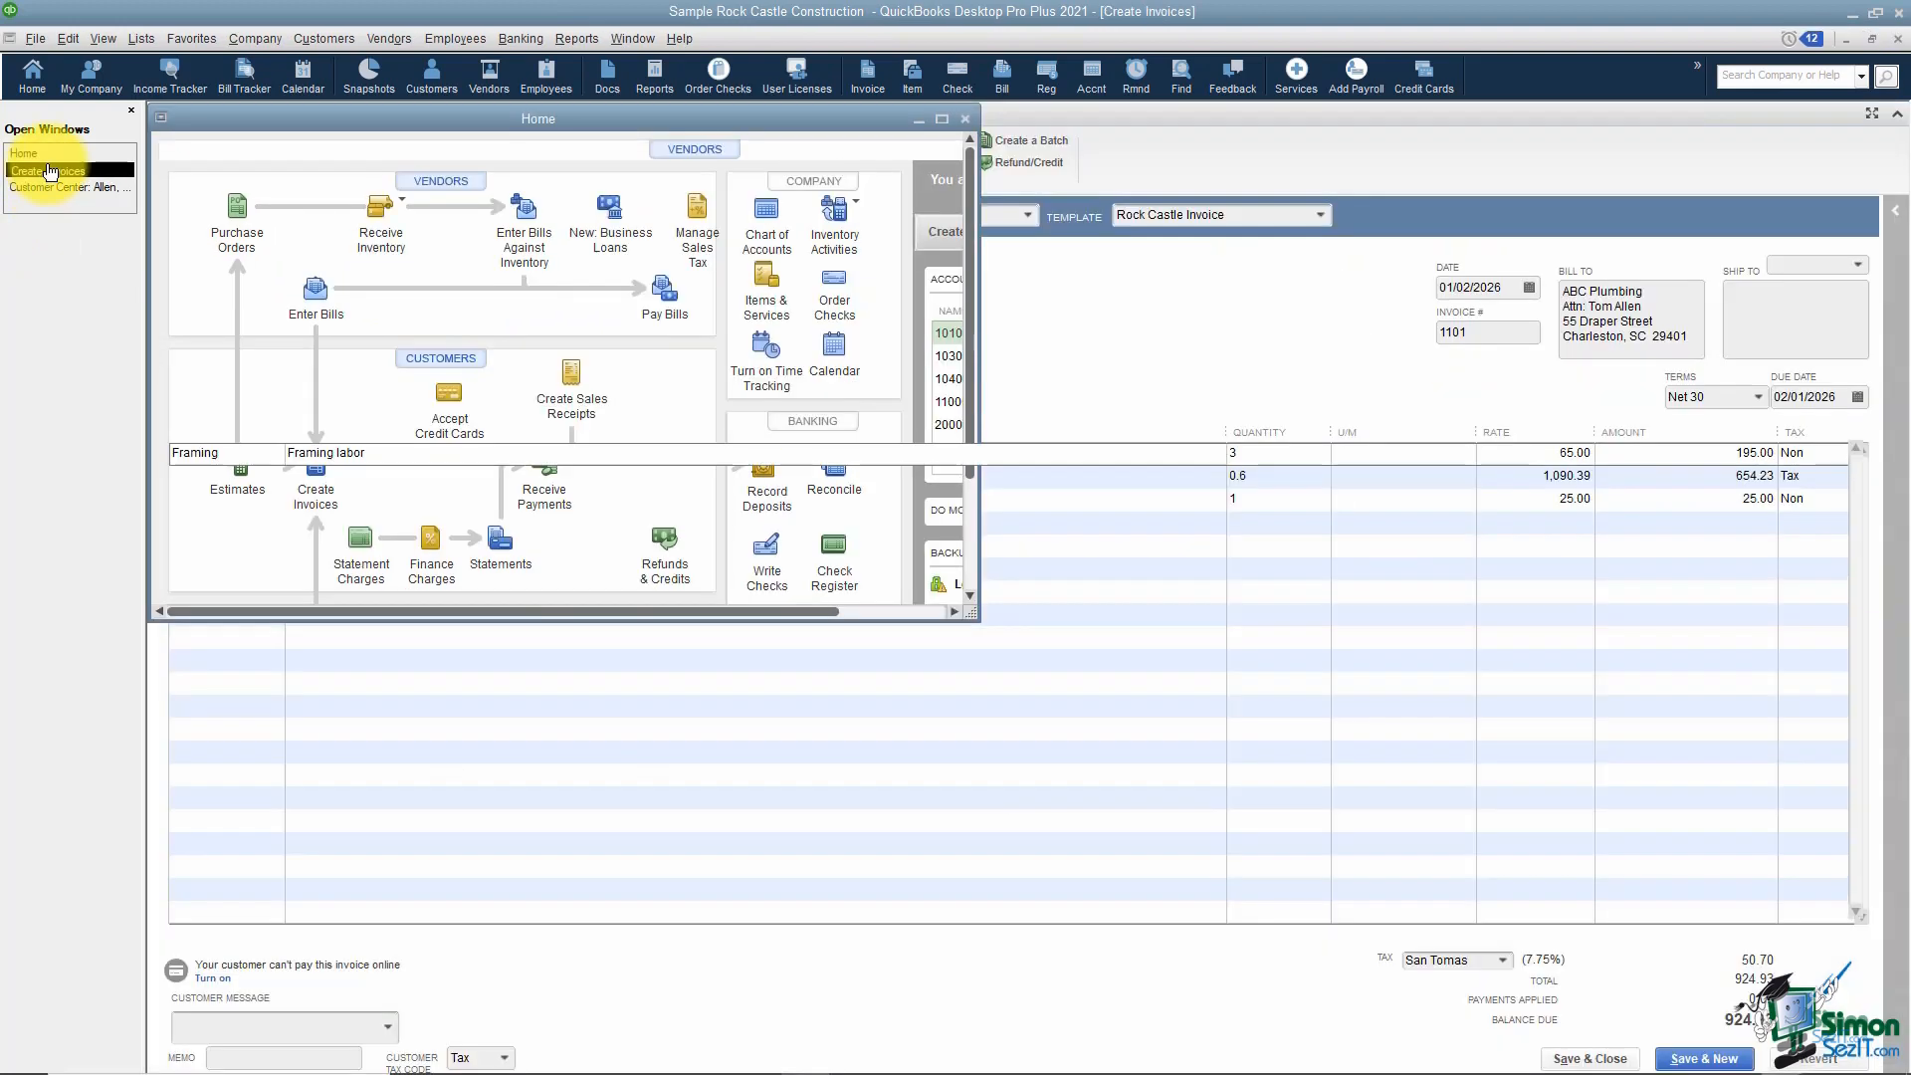
{"action": "left_click", "coordinate": [808, 138]}
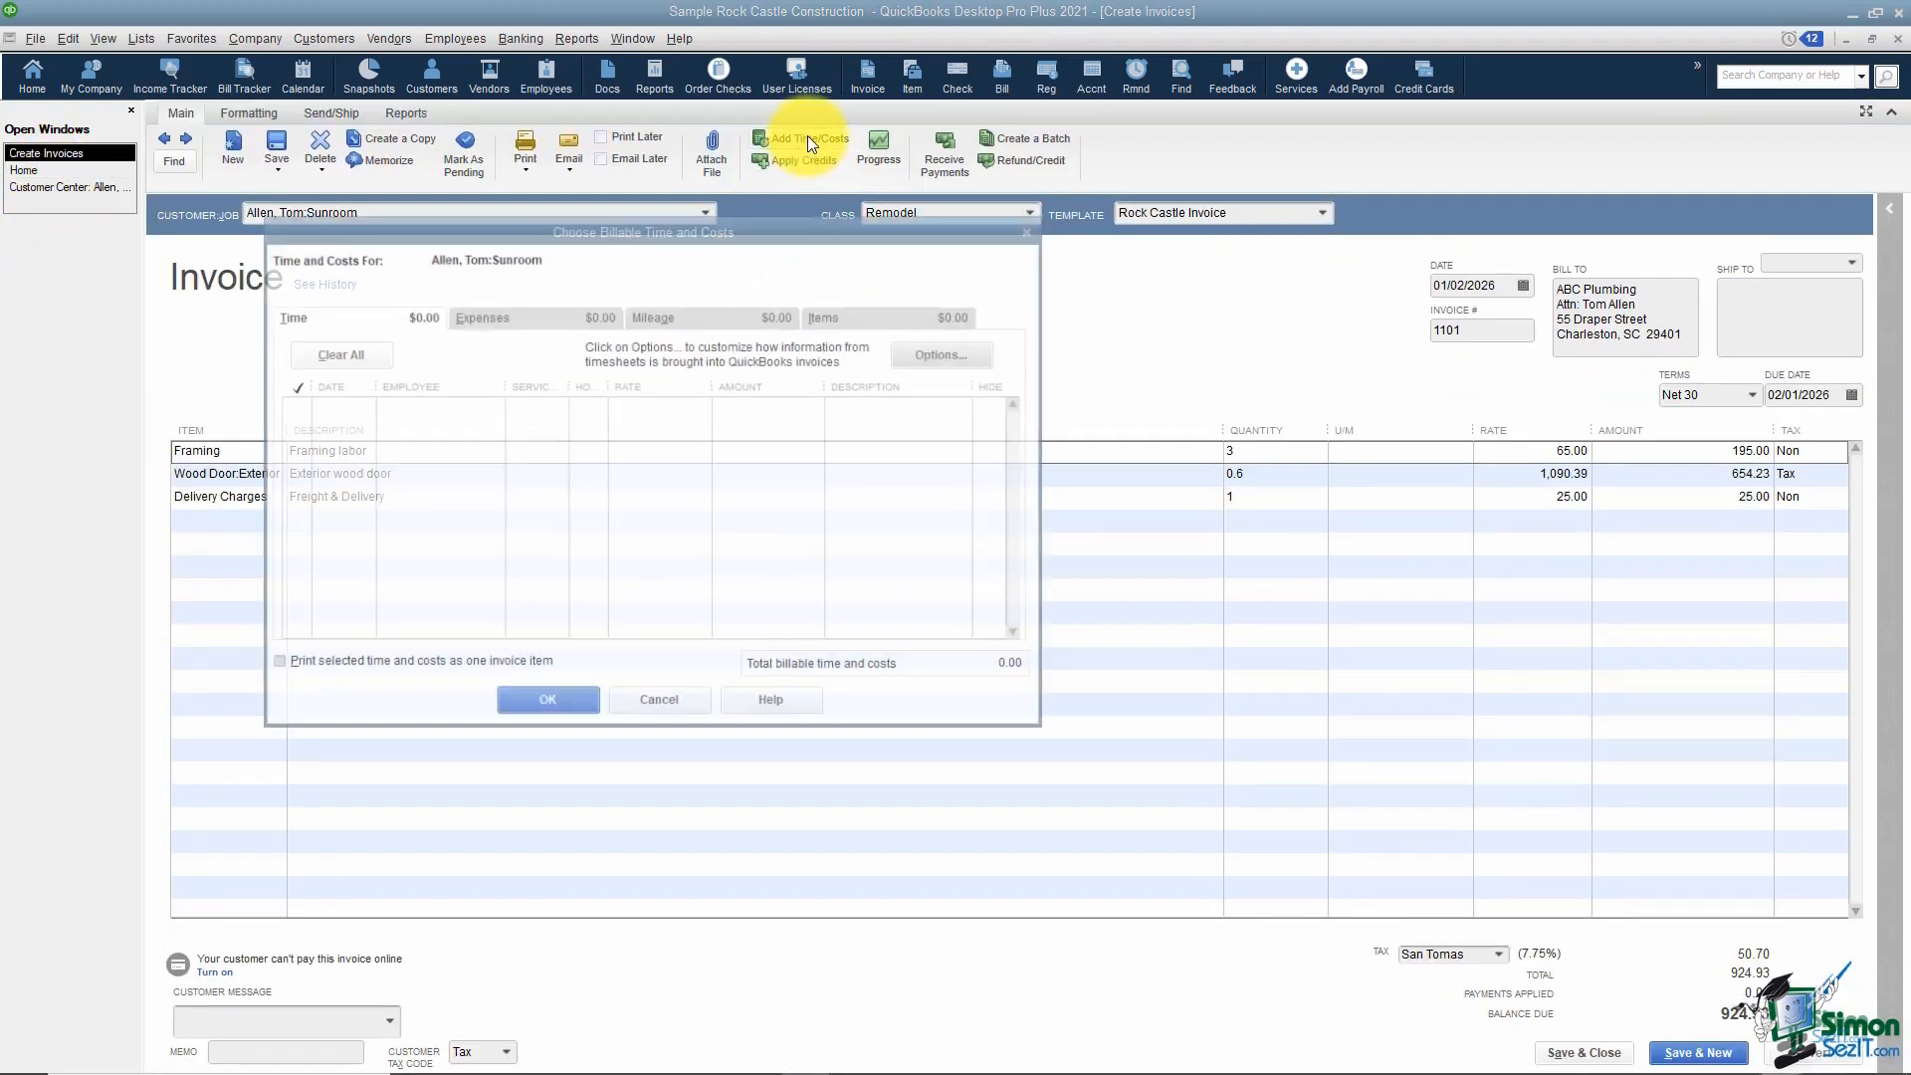
{"action": "left_click", "coordinate": [494, 313]}
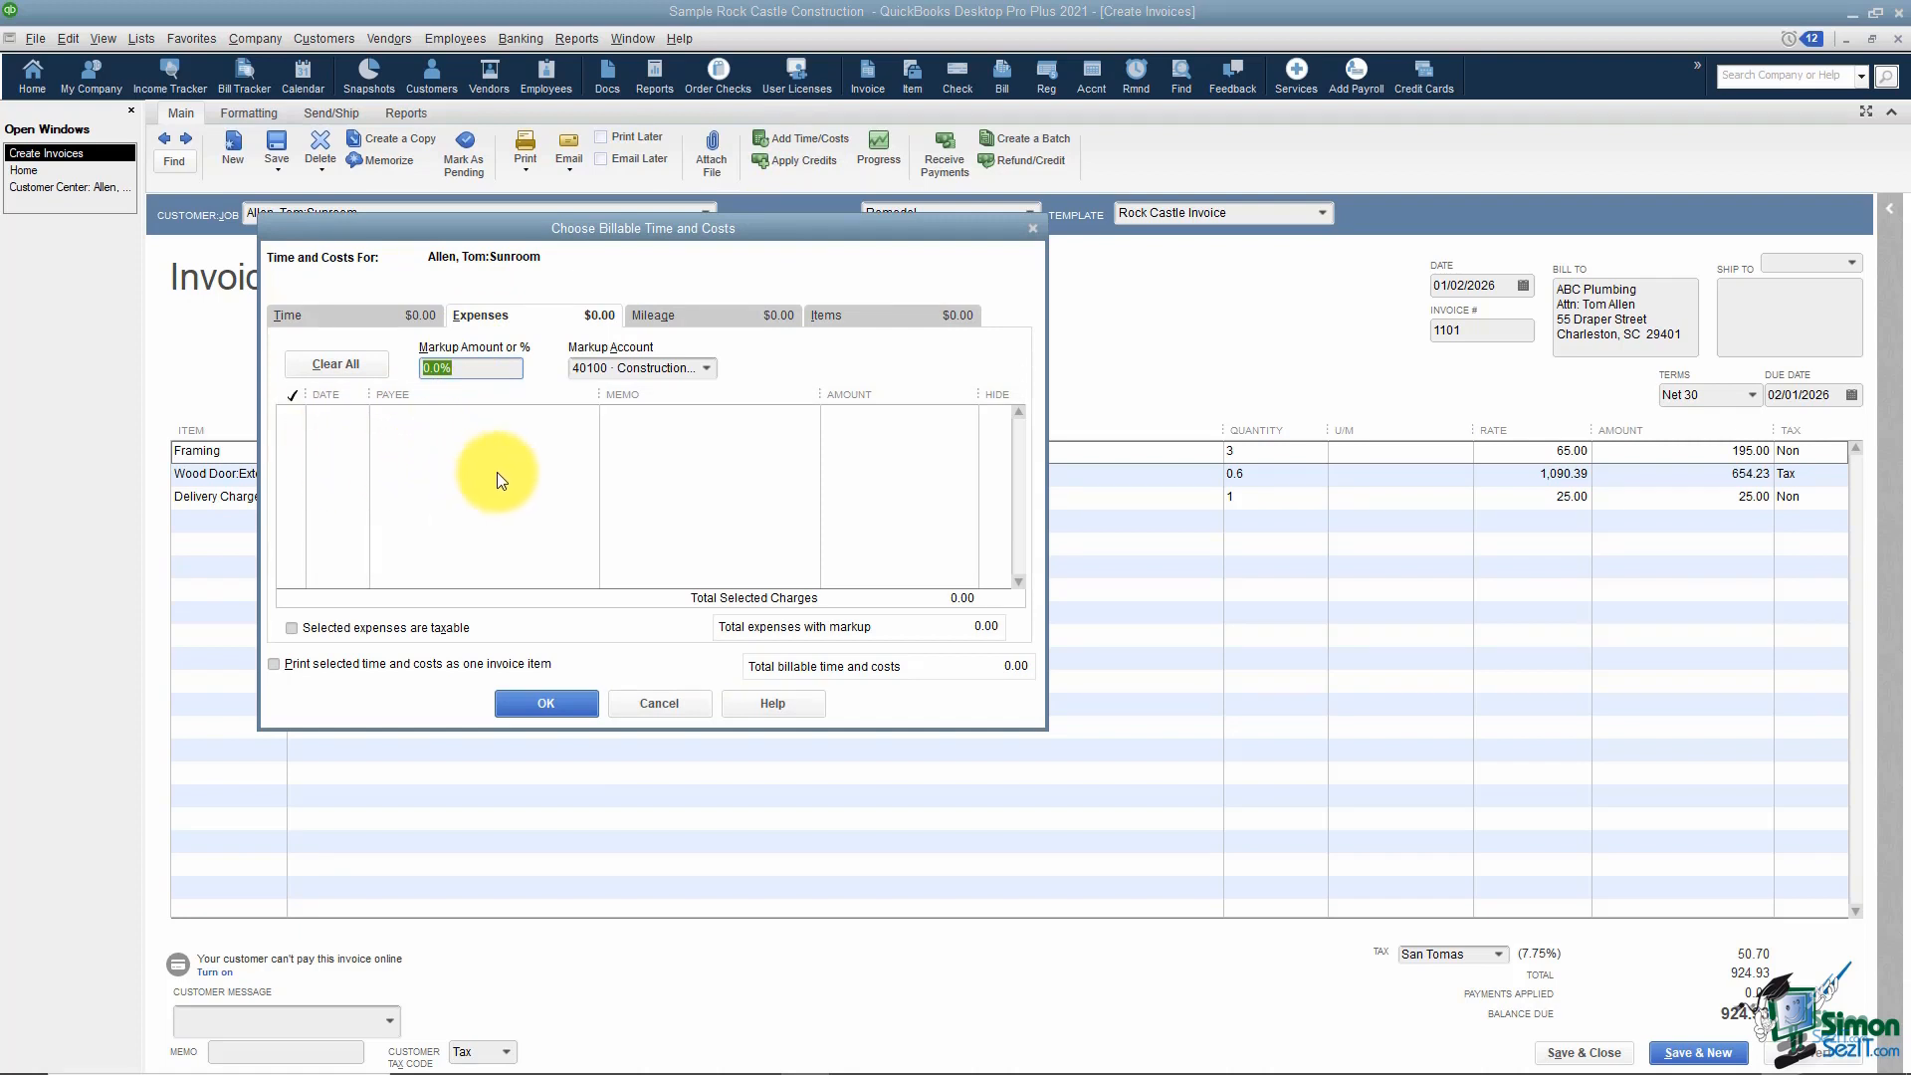
{"action": "left_click", "coordinate": [657, 705]}
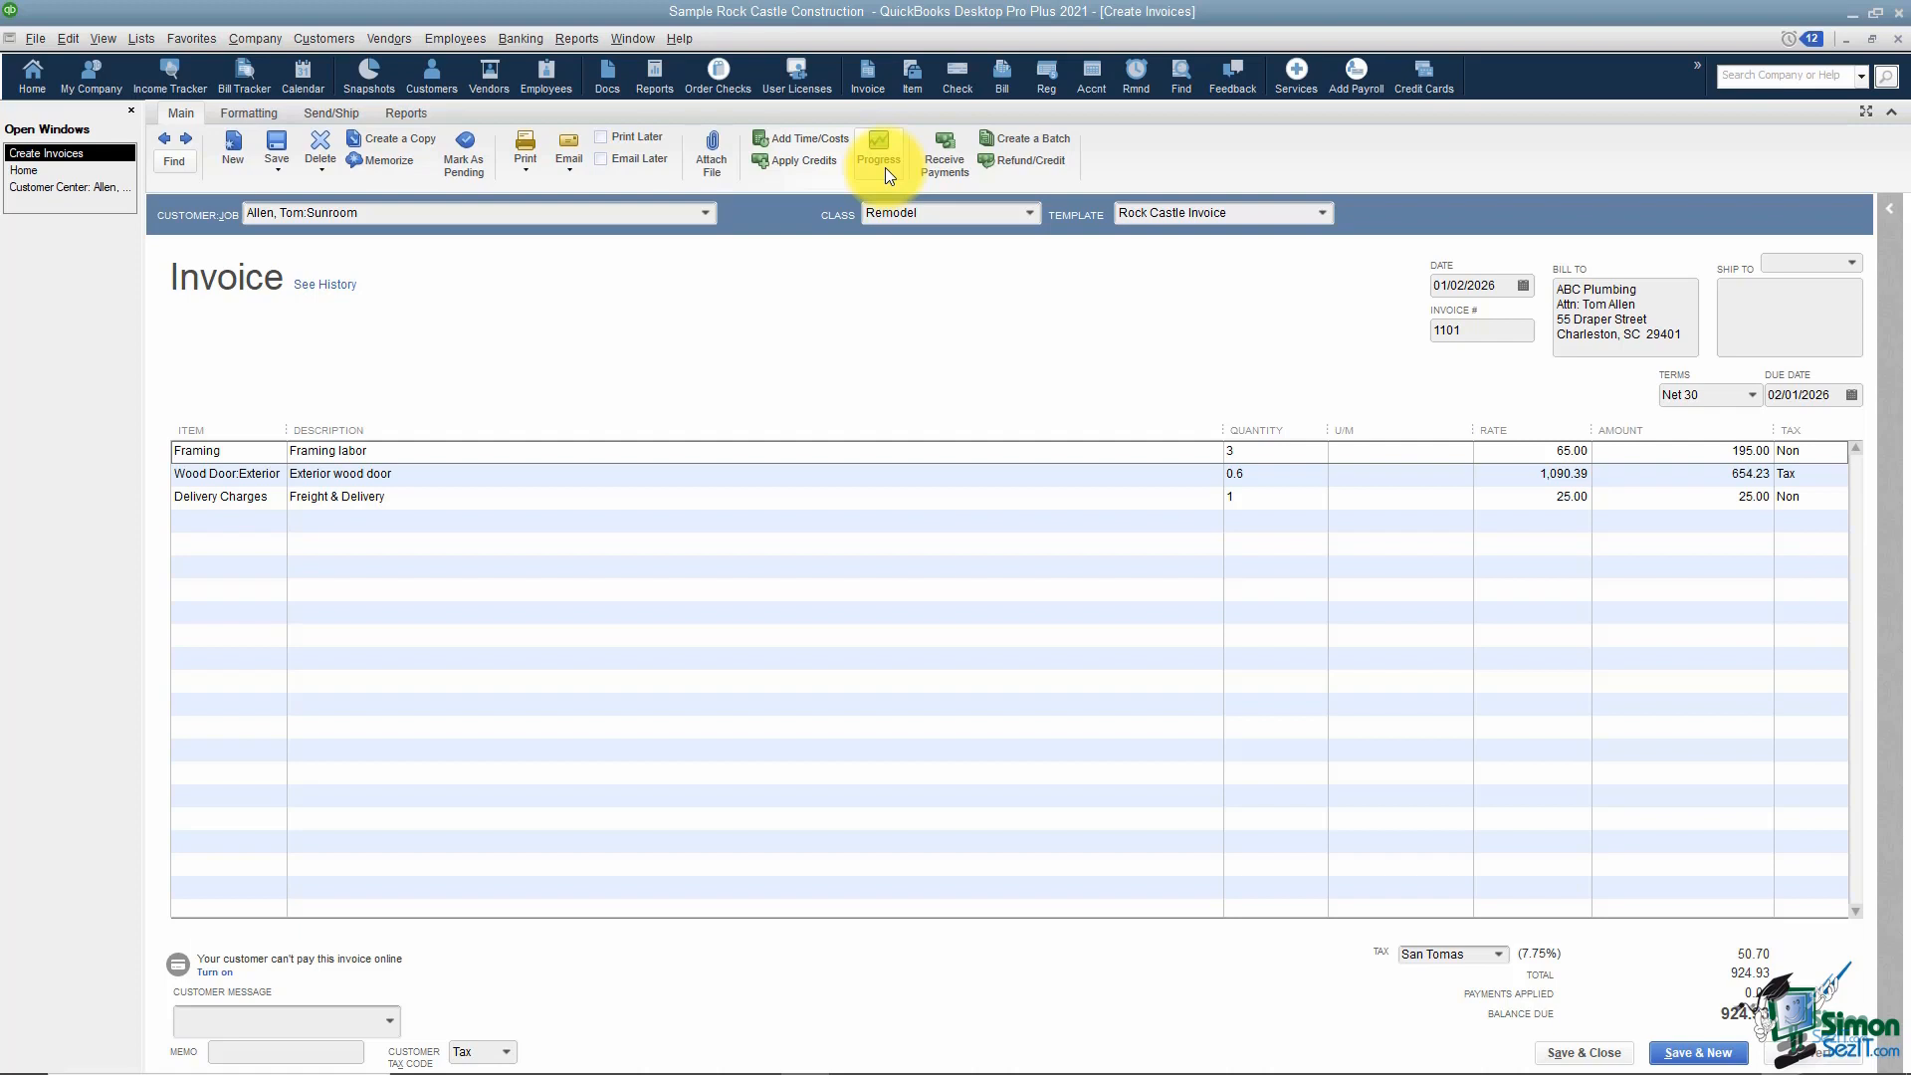
{"action": "left_click", "coordinate": [334, 287]}
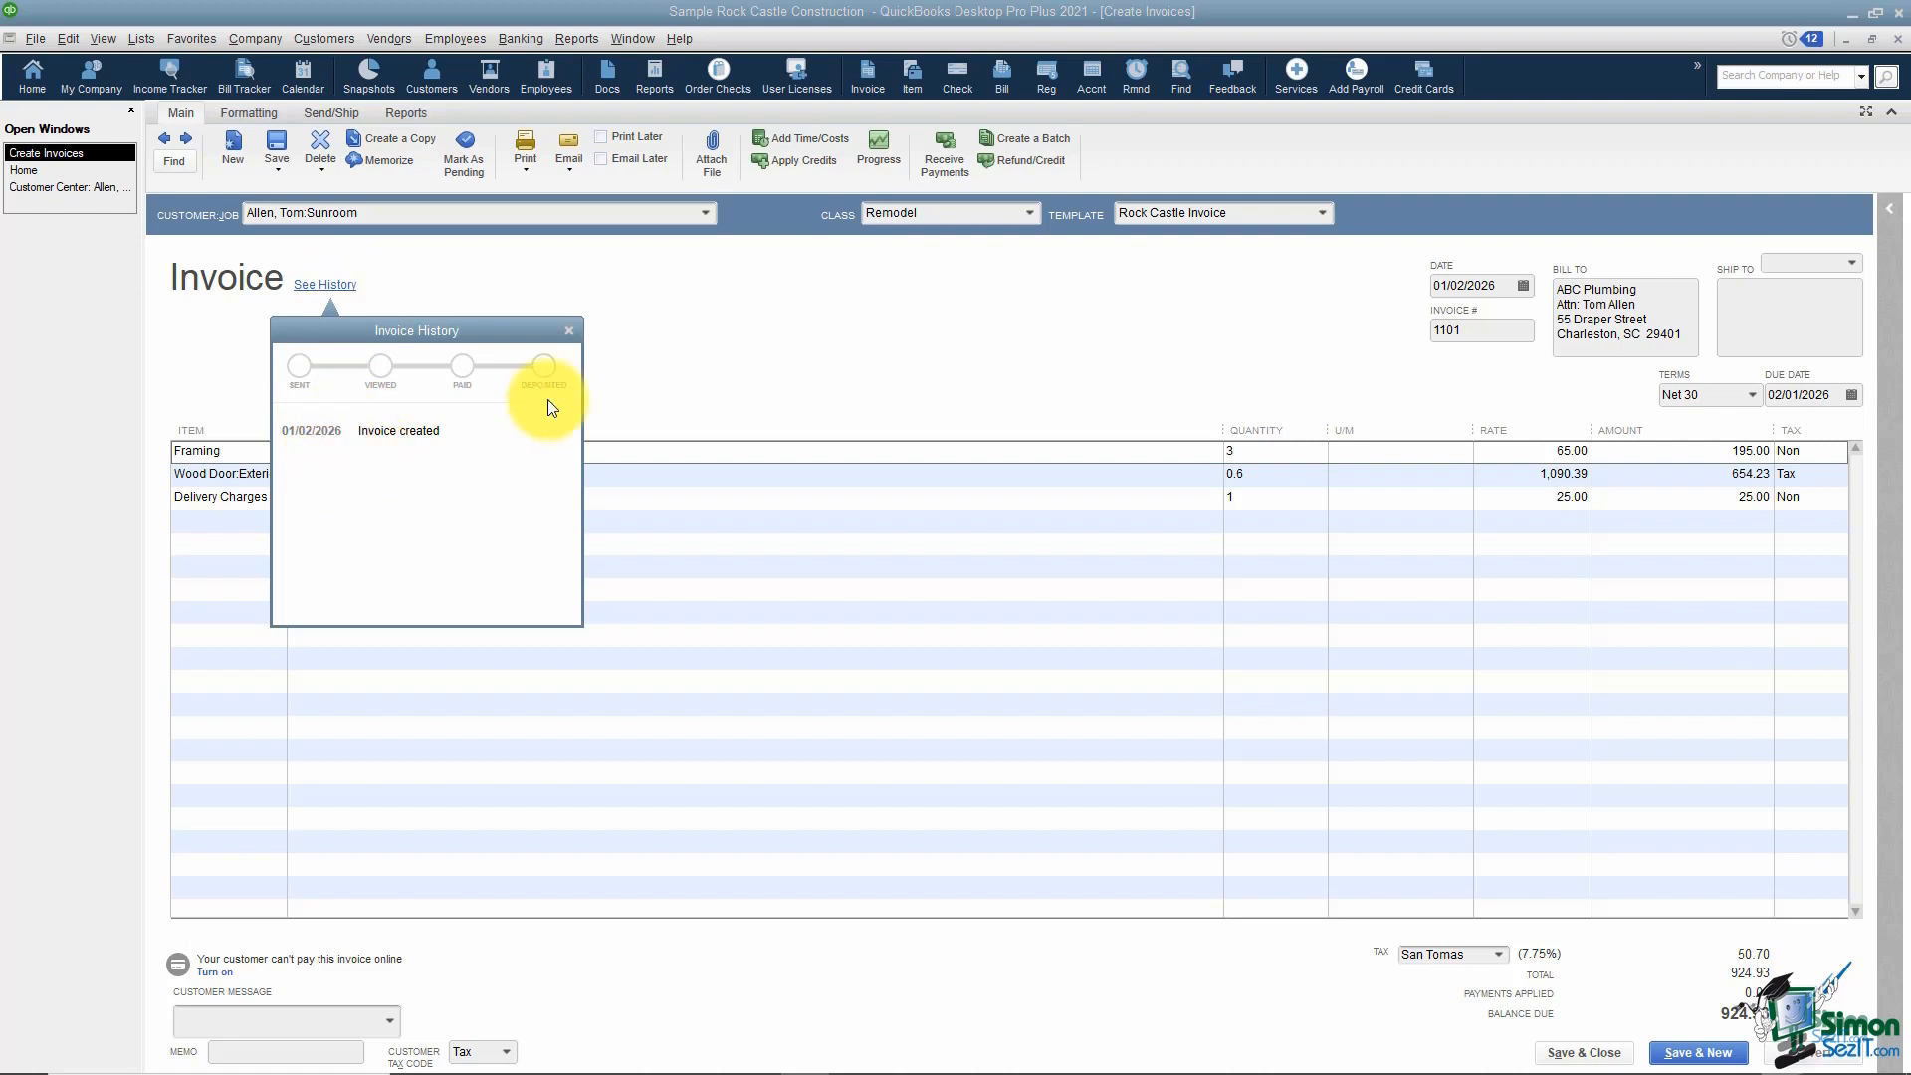
{"action": "left_click", "coordinate": [570, 330]}
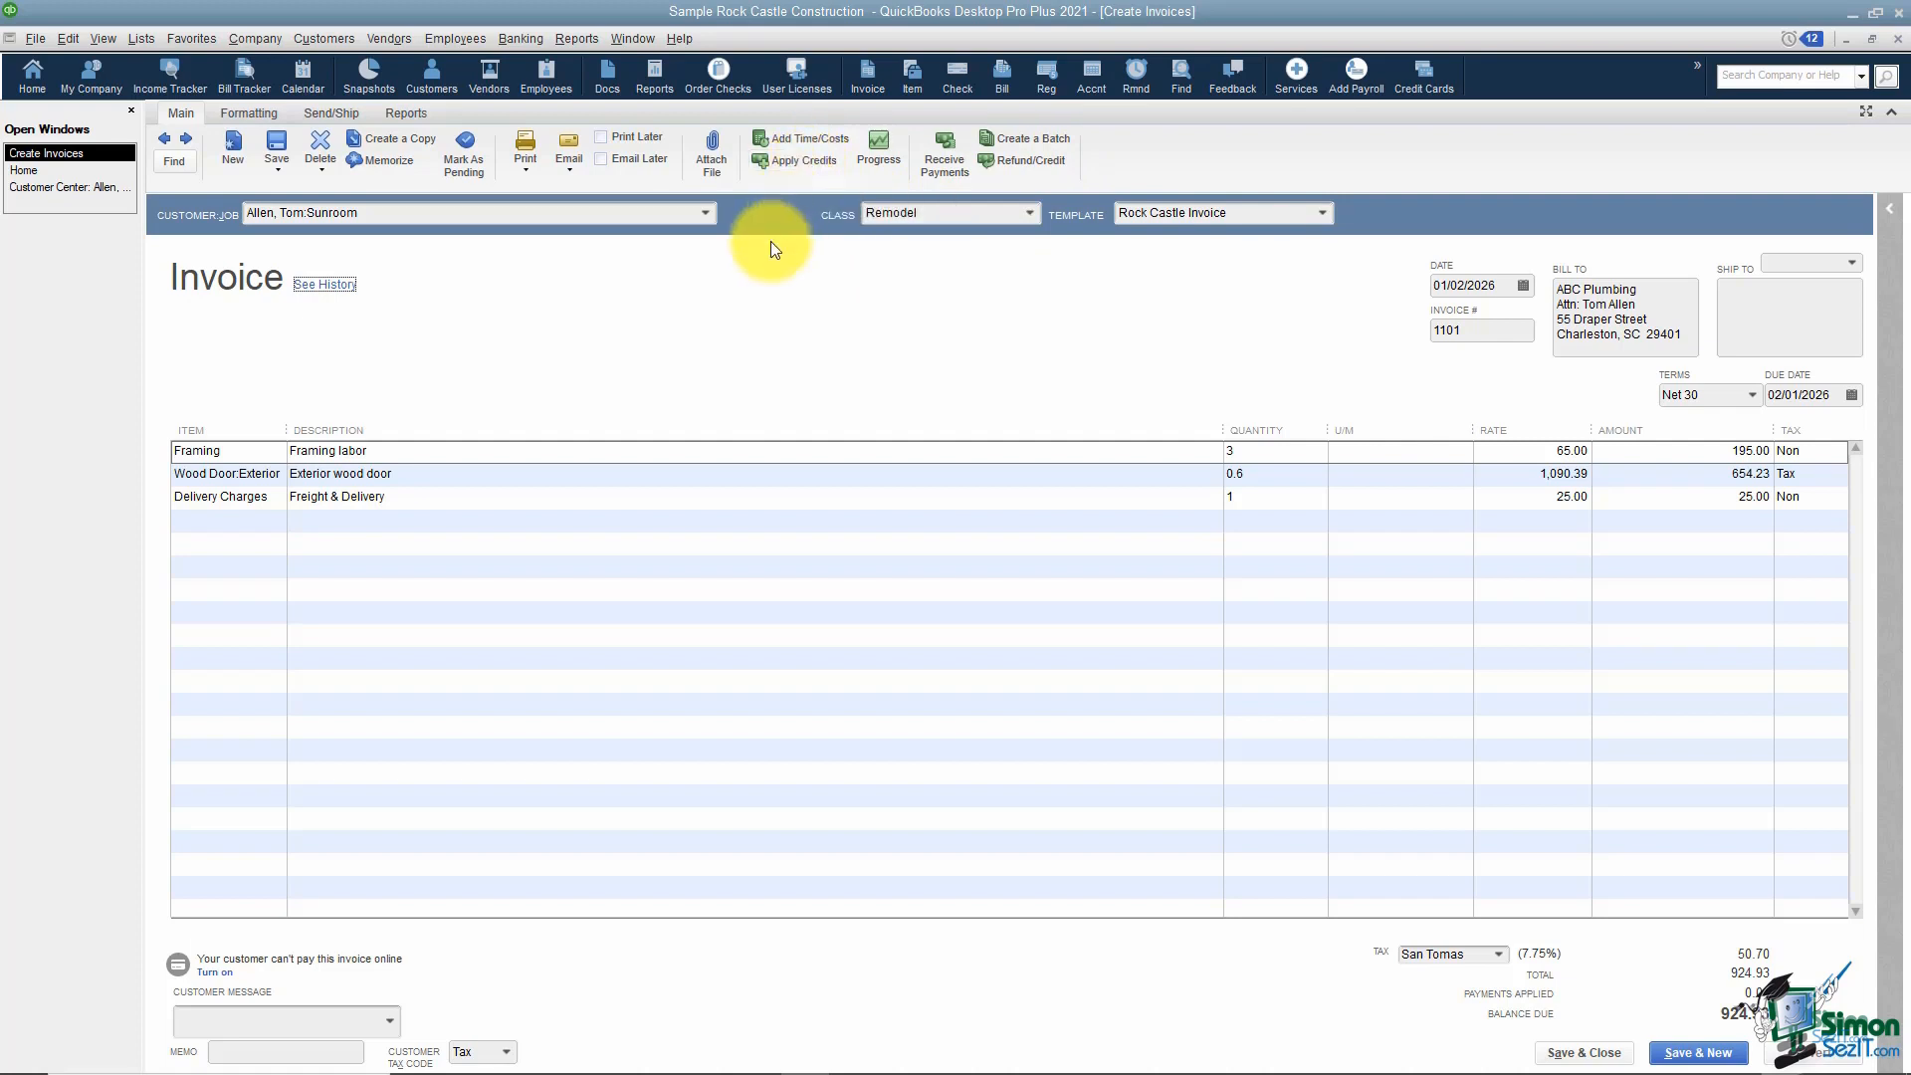
Insert a blank line above the exterior wood door item on the invoice and delete that line again.
{"action": "left_click", "coordinate": [249, 116]}
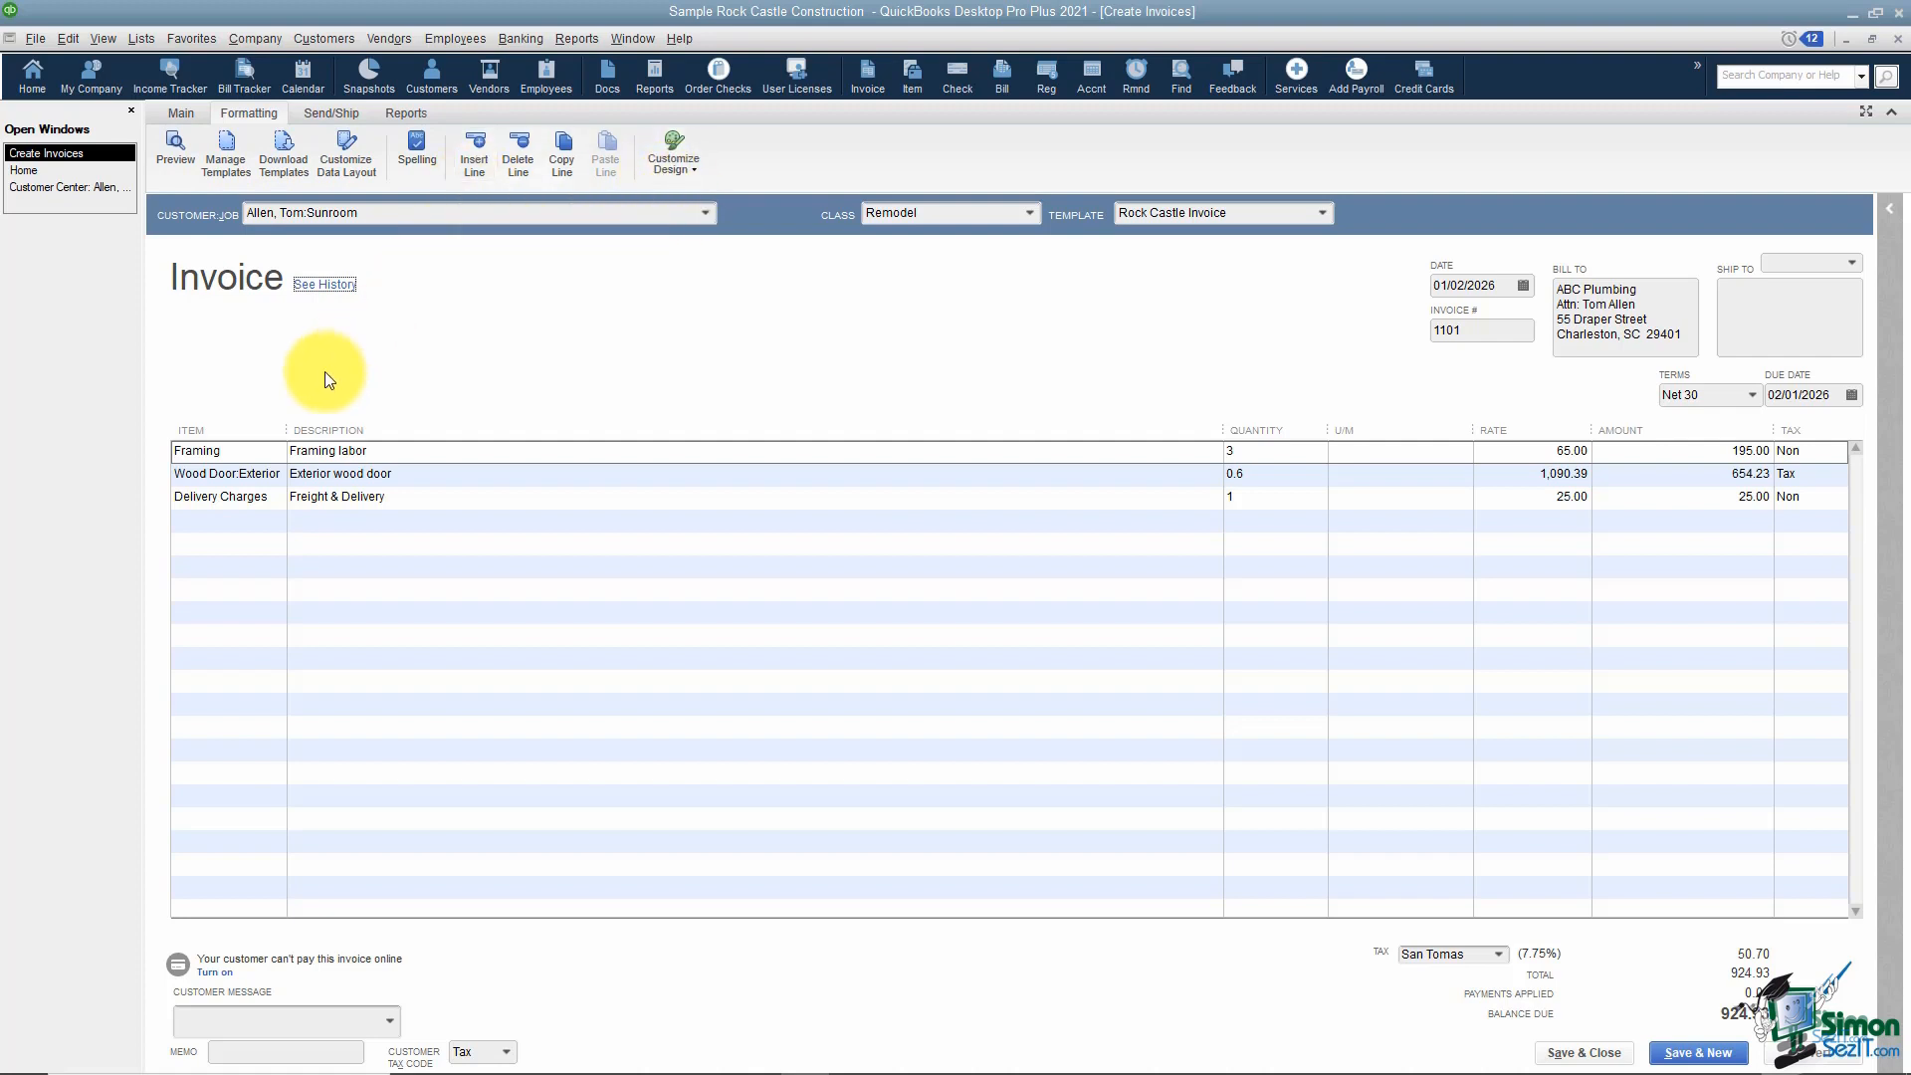
{"action": "left_click", "coordinate": [241, 475]}
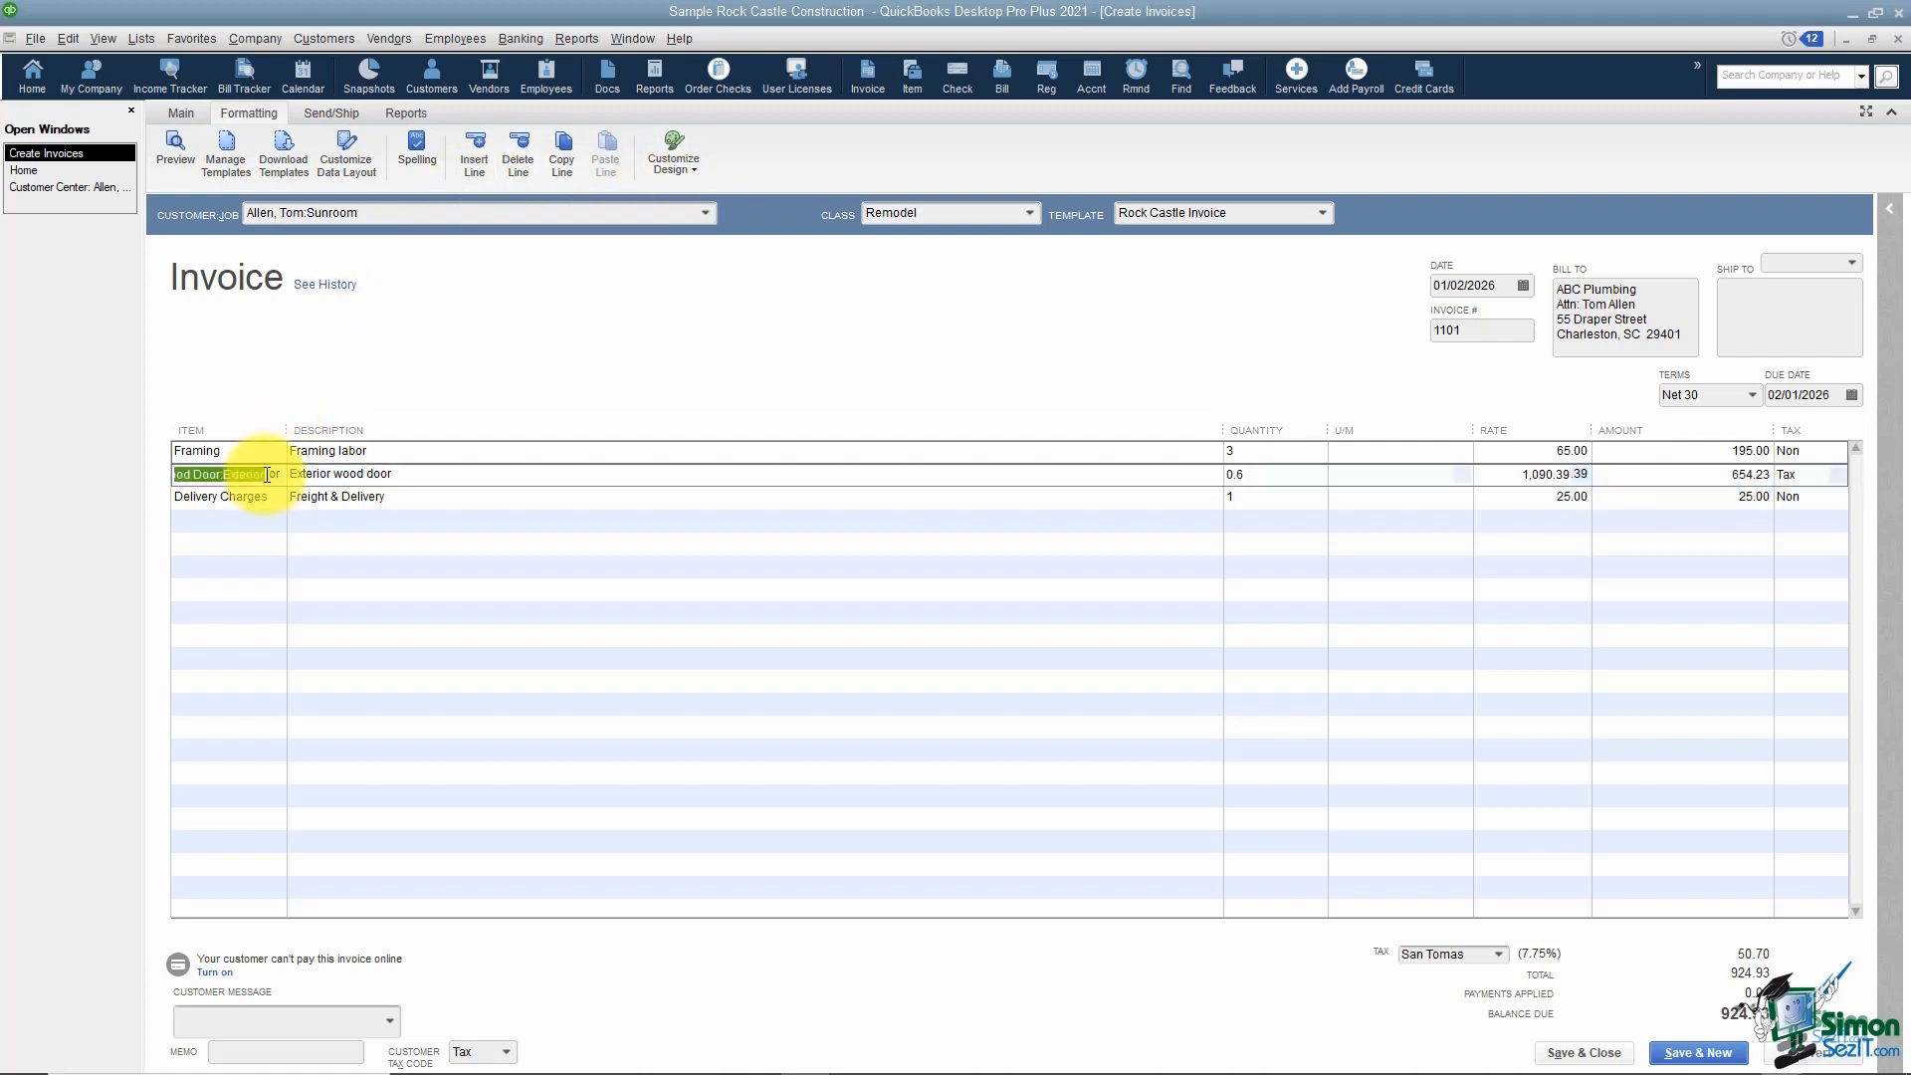
{"action": "left_click", "coordinate": [475, 164]}
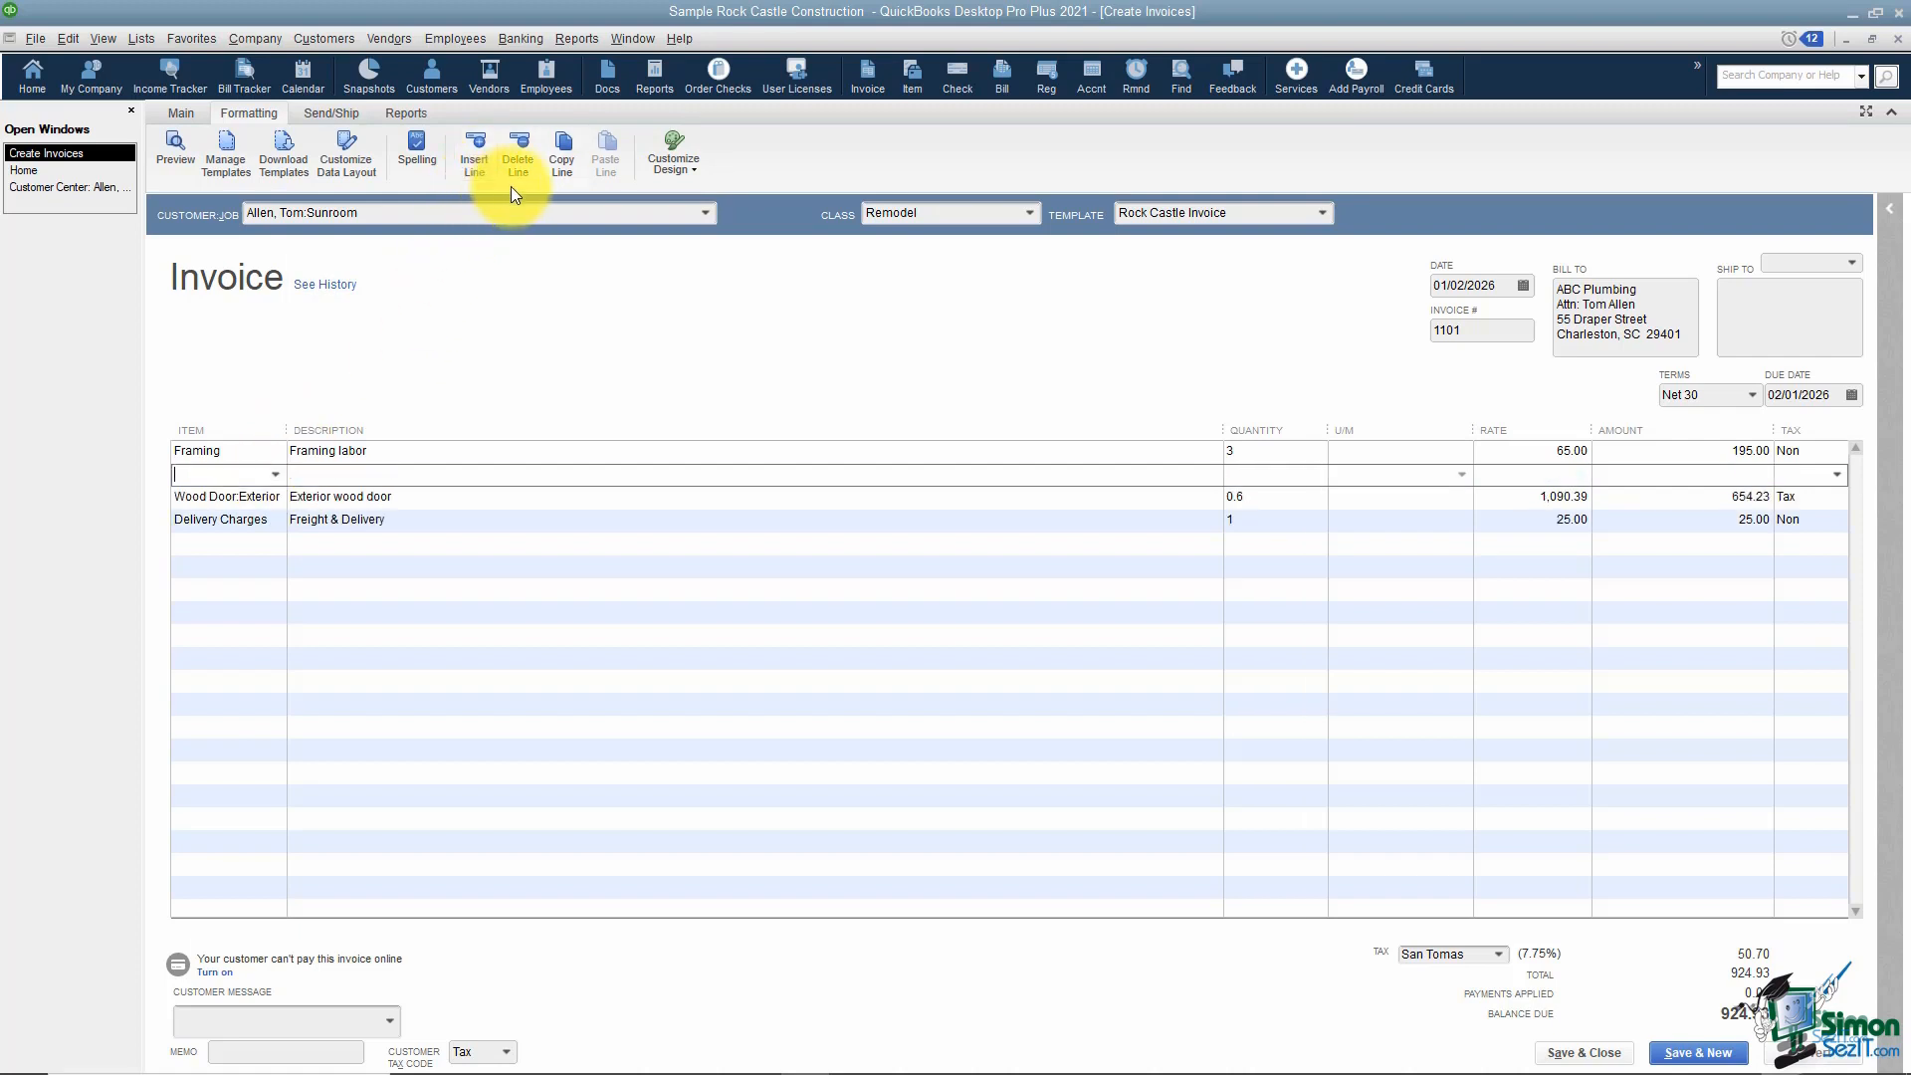
{"action": "left_click", "coordinate": [518, 163]}
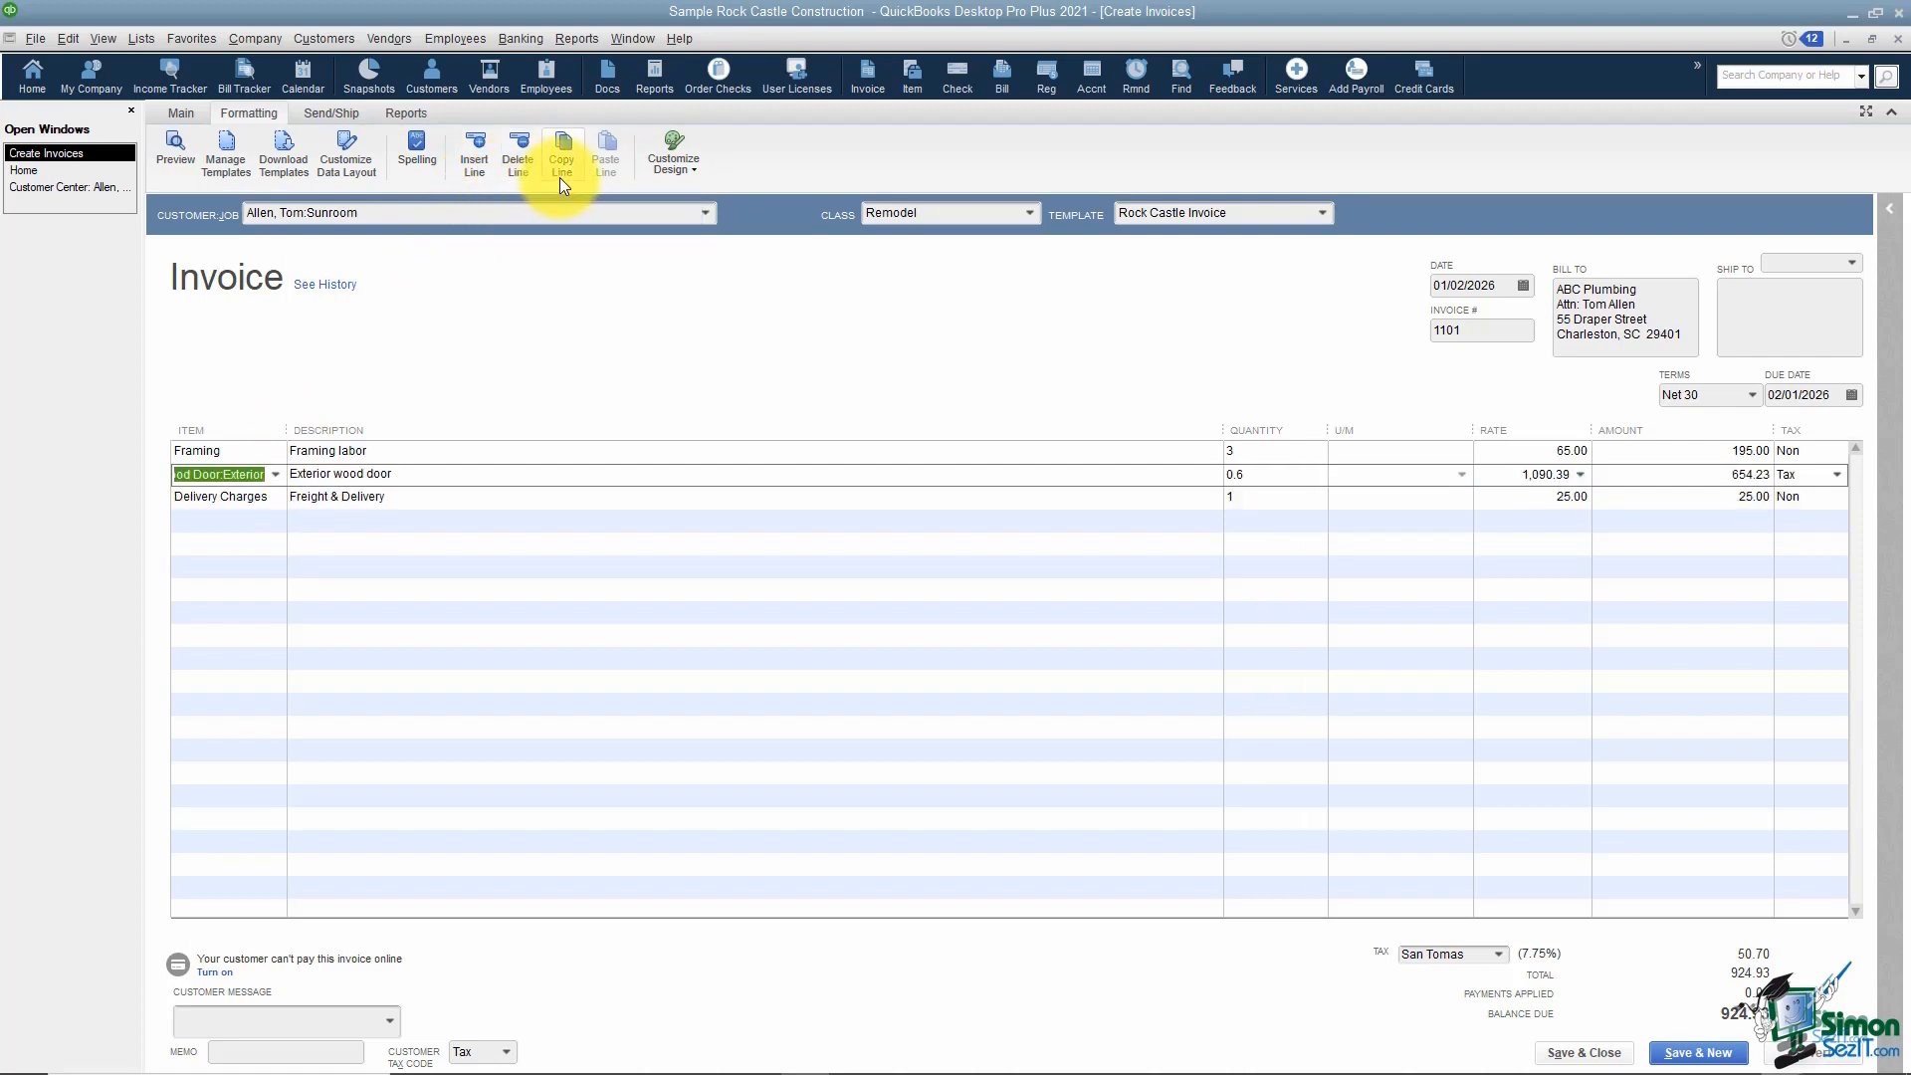
Try to ship a FedEx package for the invoice, recording the invoice changes, and exit the shipping setup wizard without accepting the license agreement.
{"action": "left_click", "coordinate": [320, 112]}
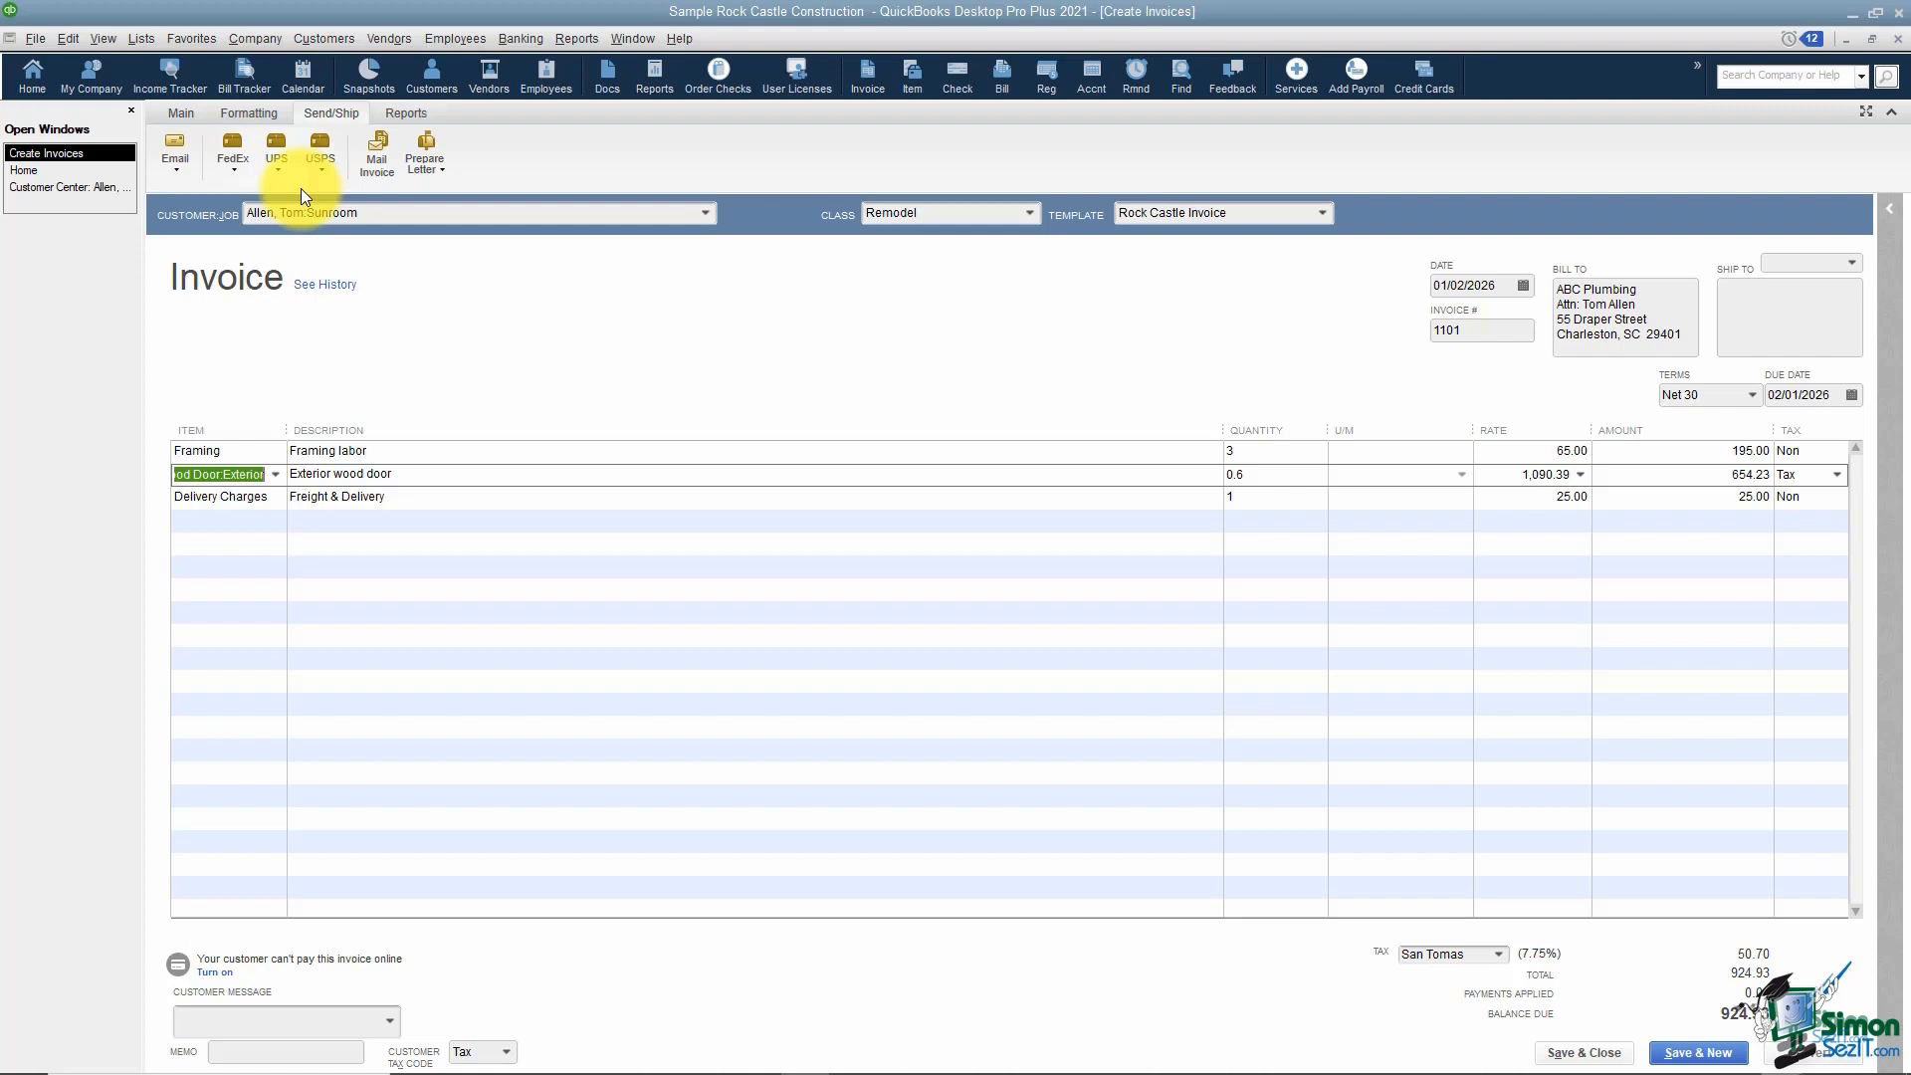
{"action": "left_click", "coordinate": [239, 171]}
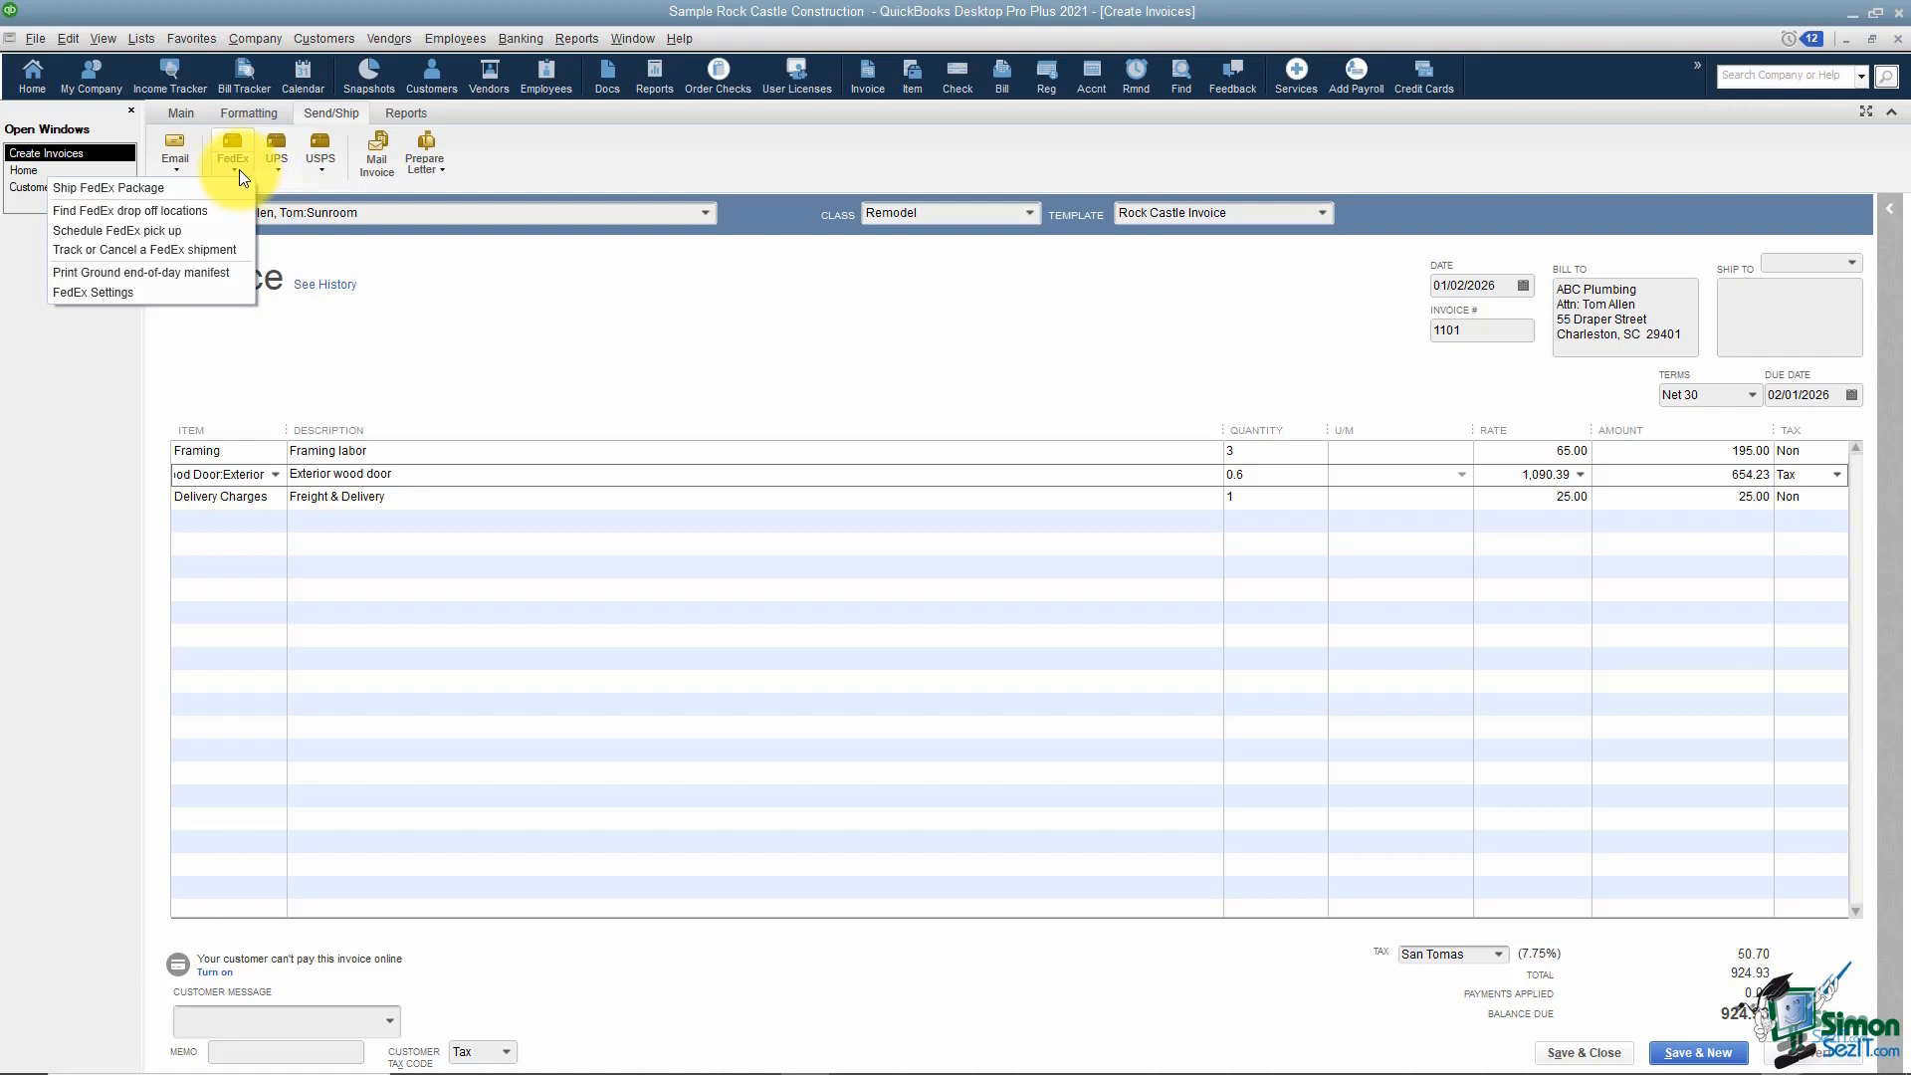
{"action": "left_click", "coordinate": [153, 189]}
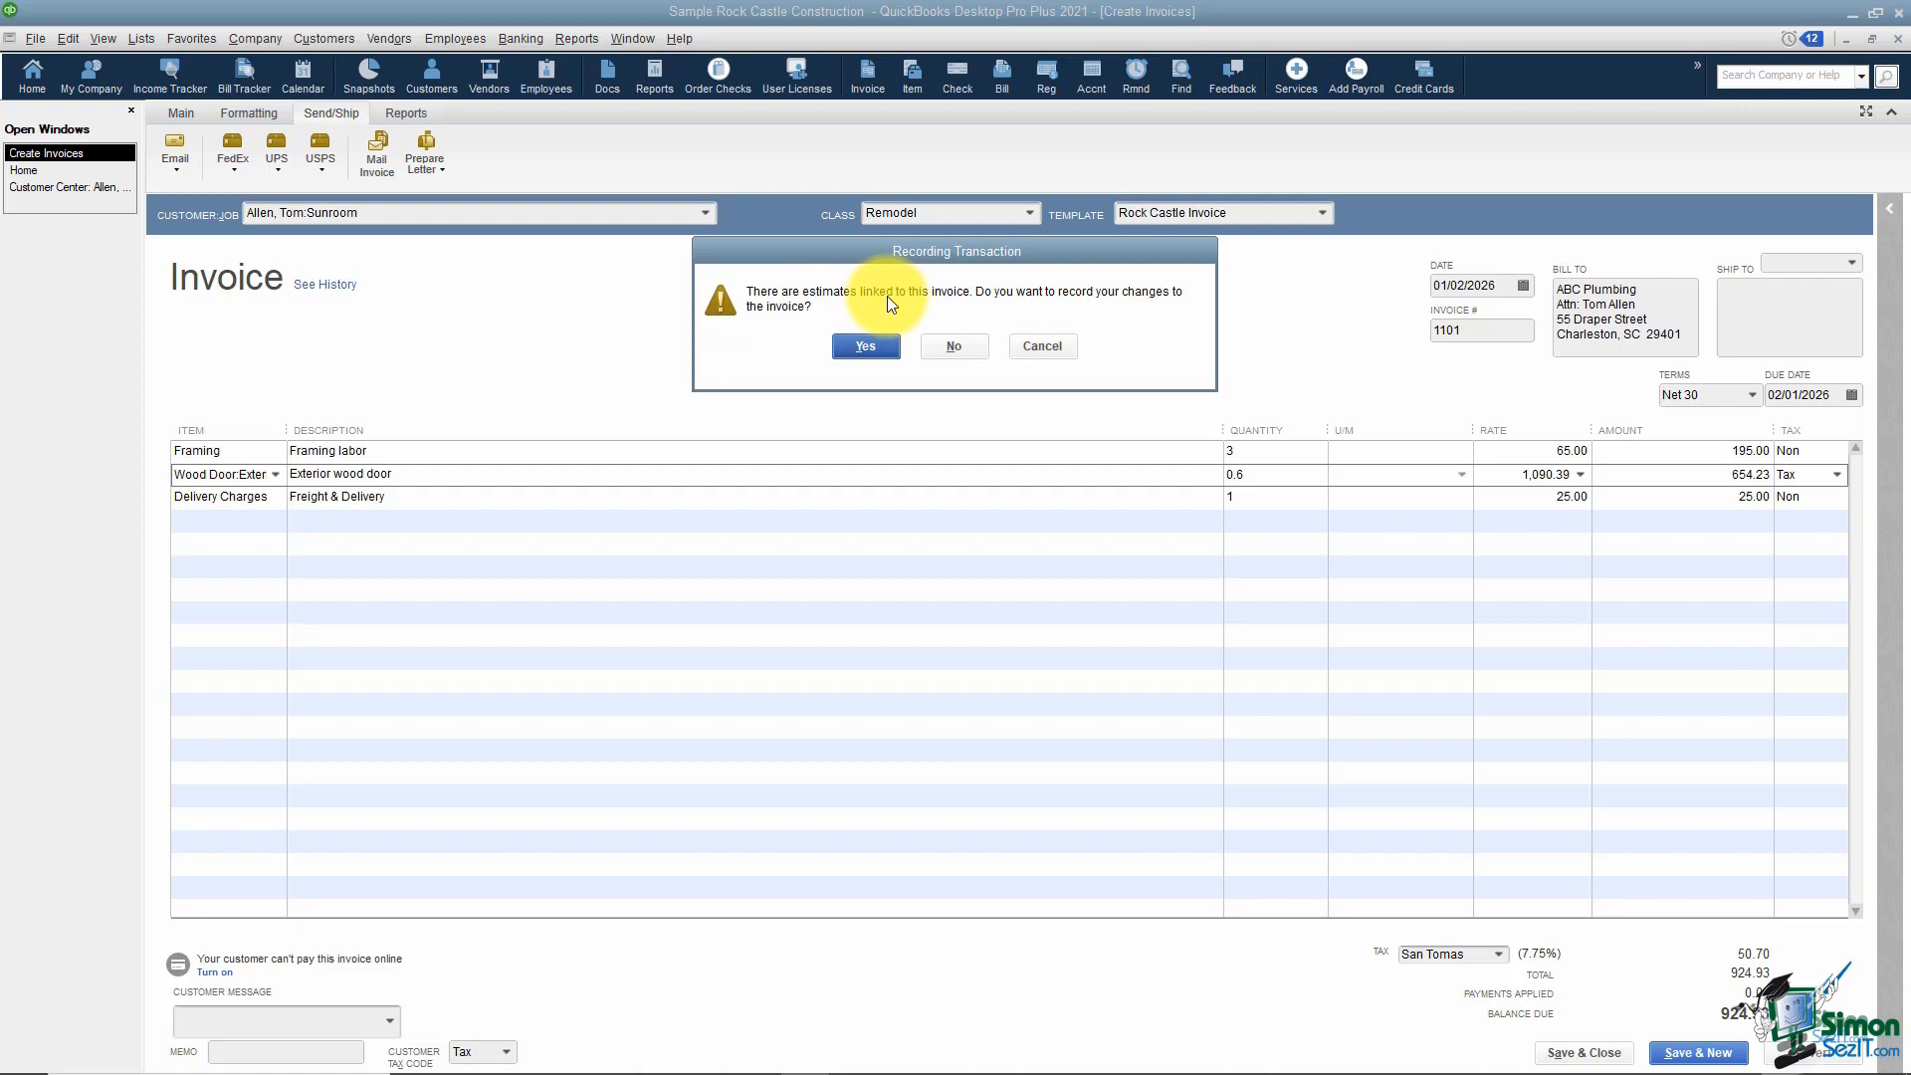
{"action": "left_click", "coordinate": [875, 344]}
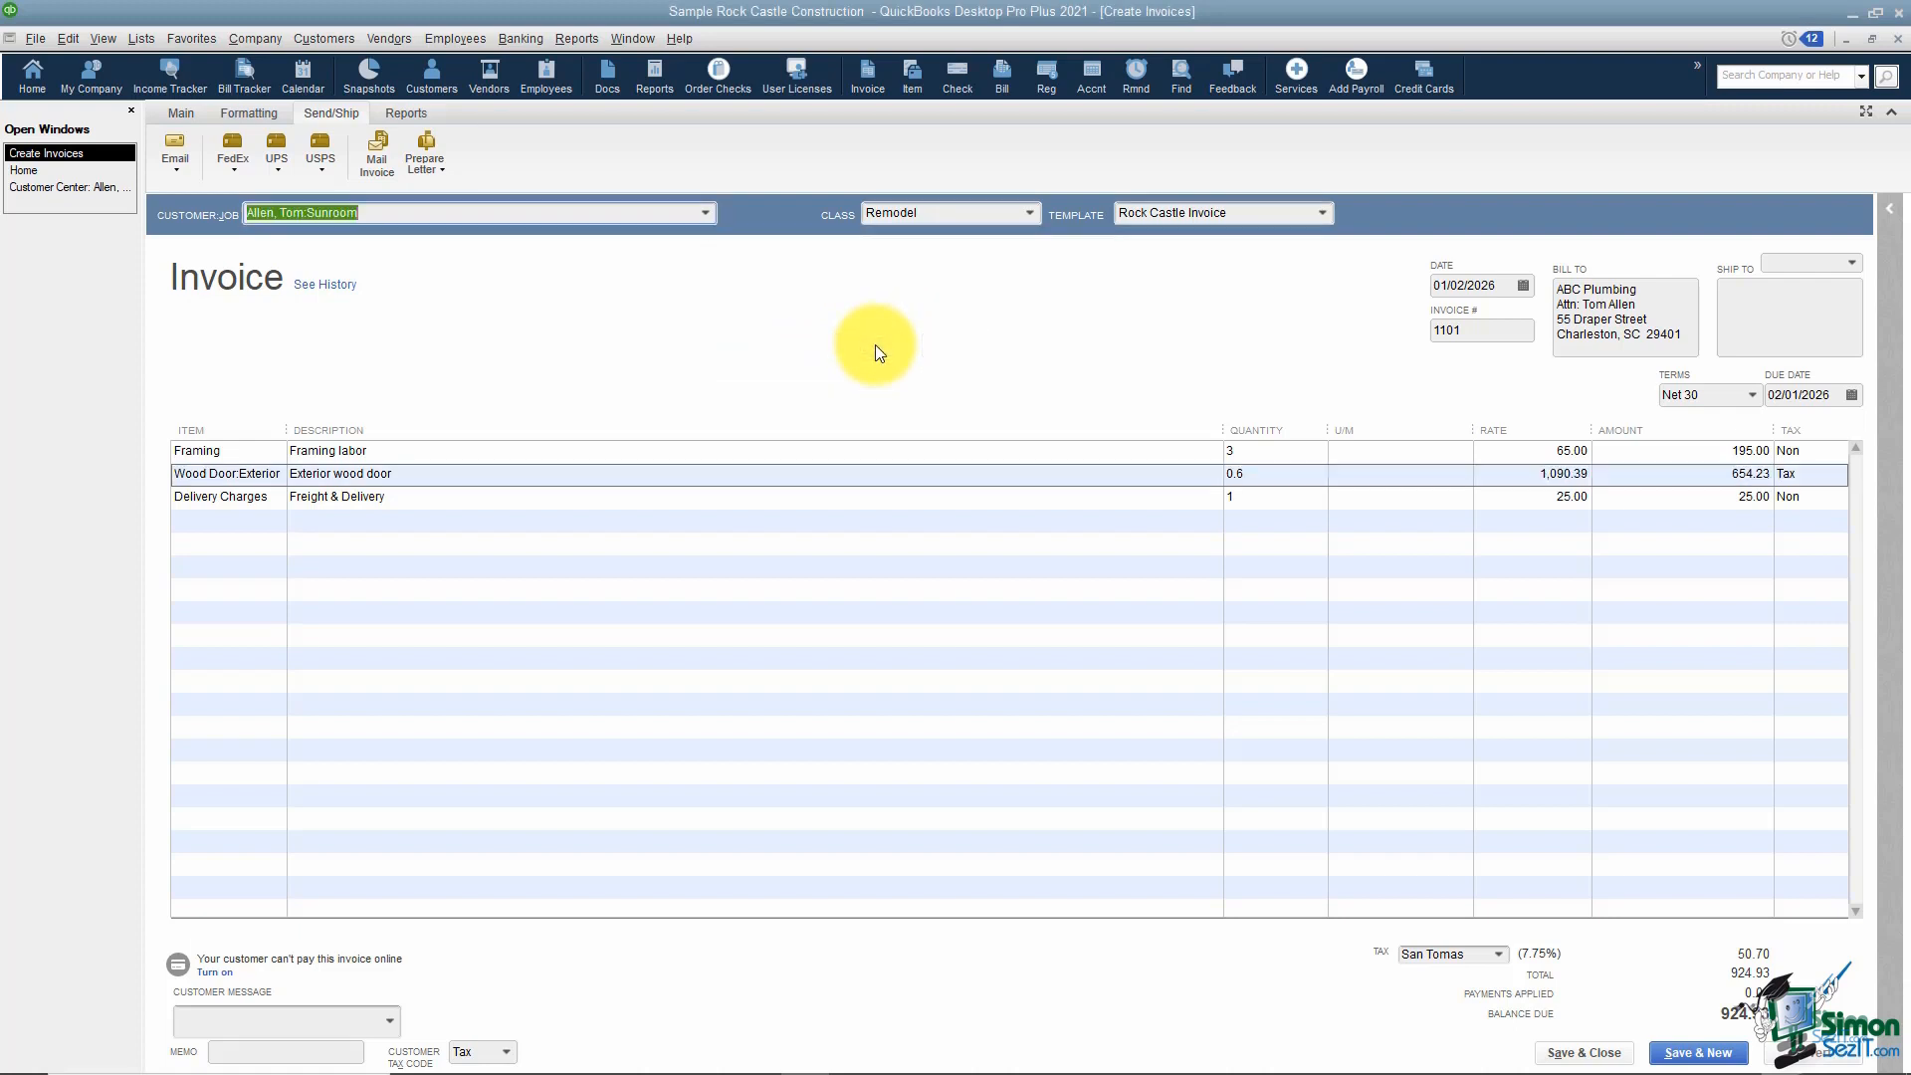
{"action": "left_click", "coordinate": [237, 170]}
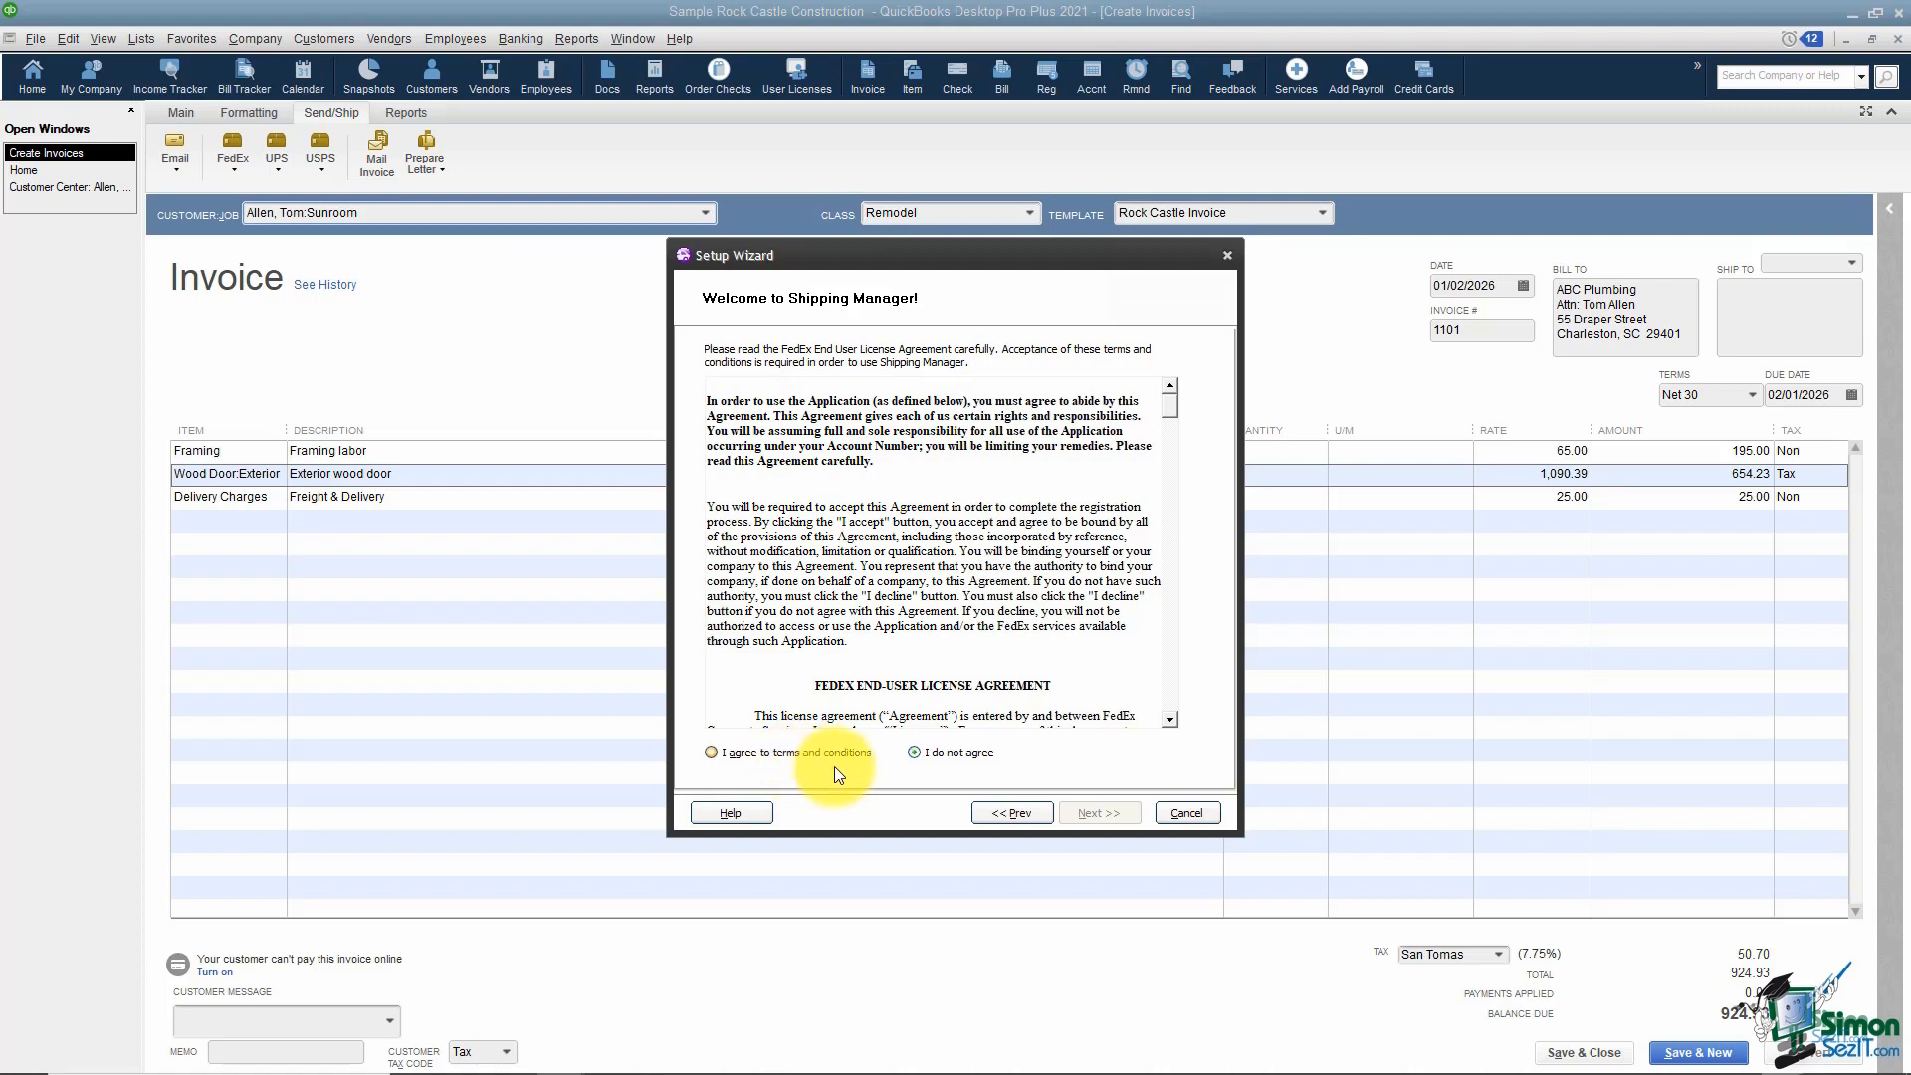
{"action": "left_click", "coordinate": [1198, 815]}
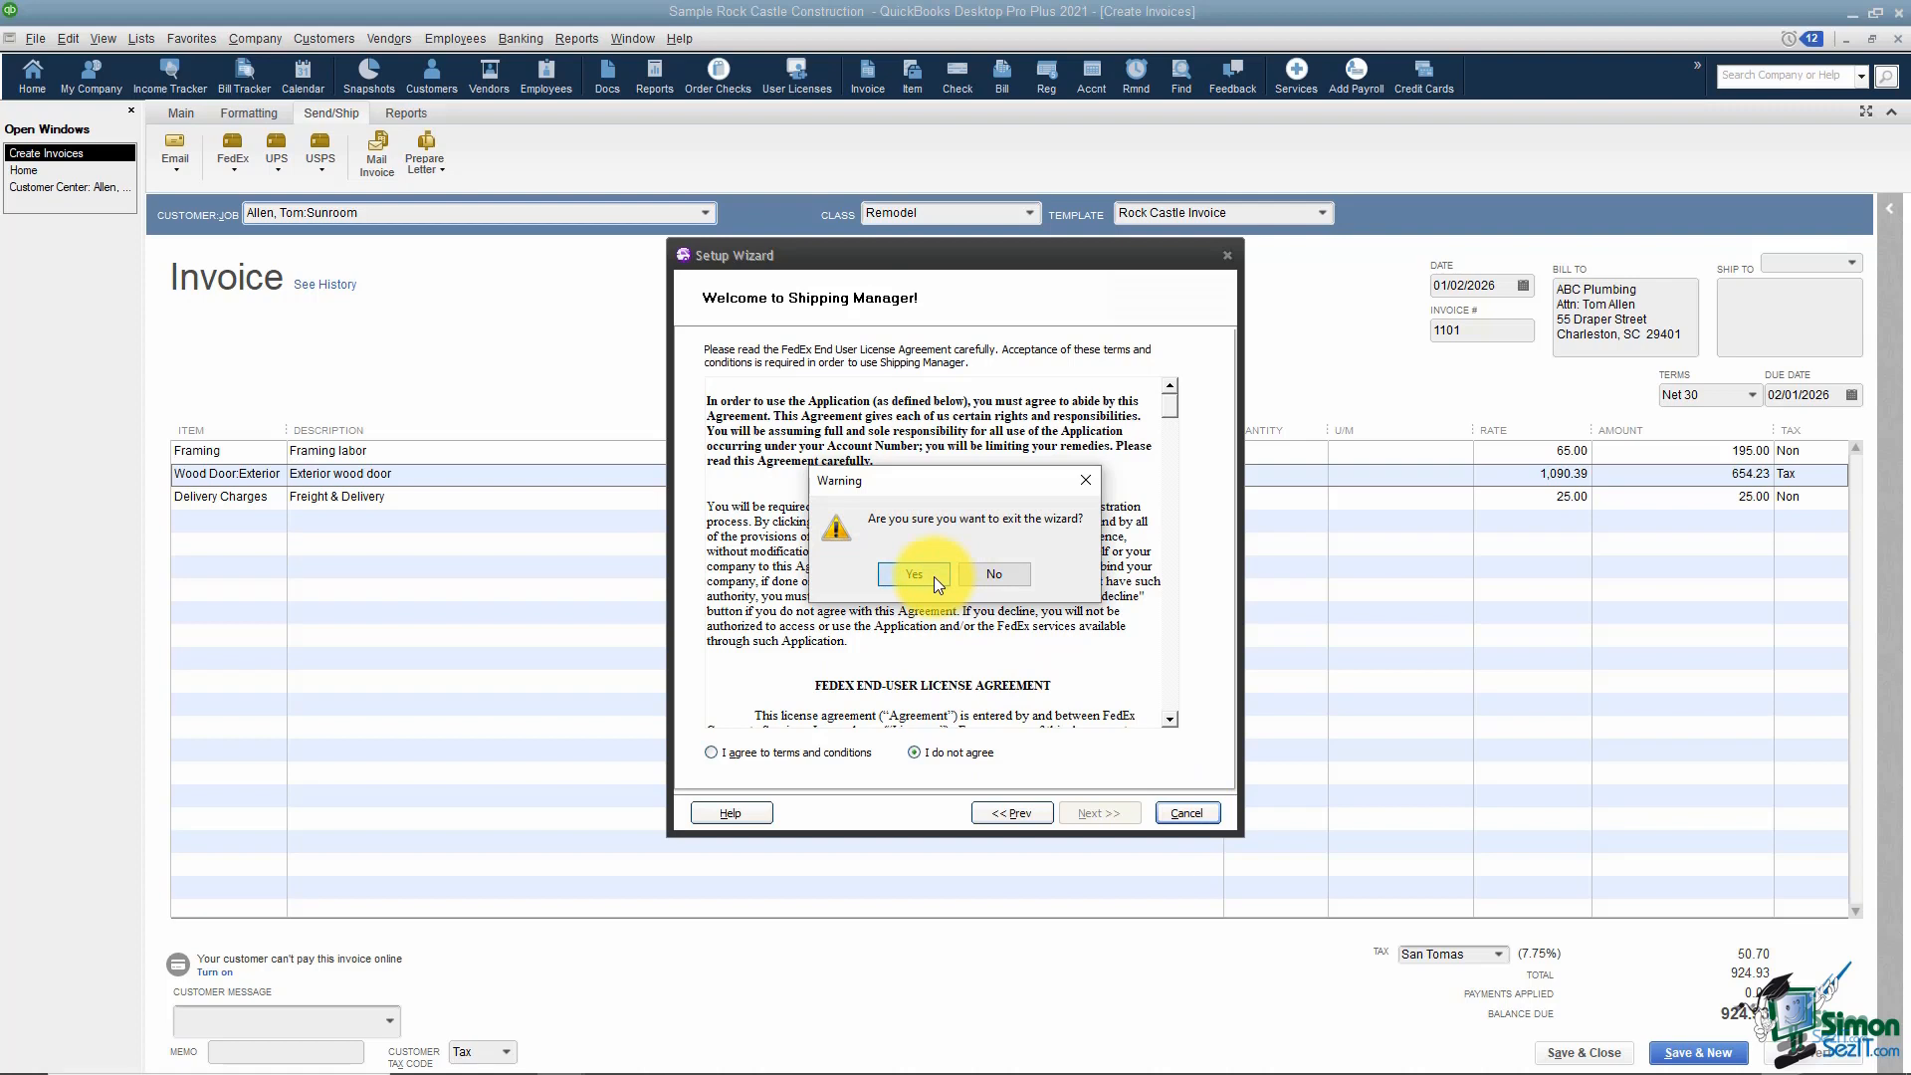
{"action": "left_click", "coordinate": [934, 576]}
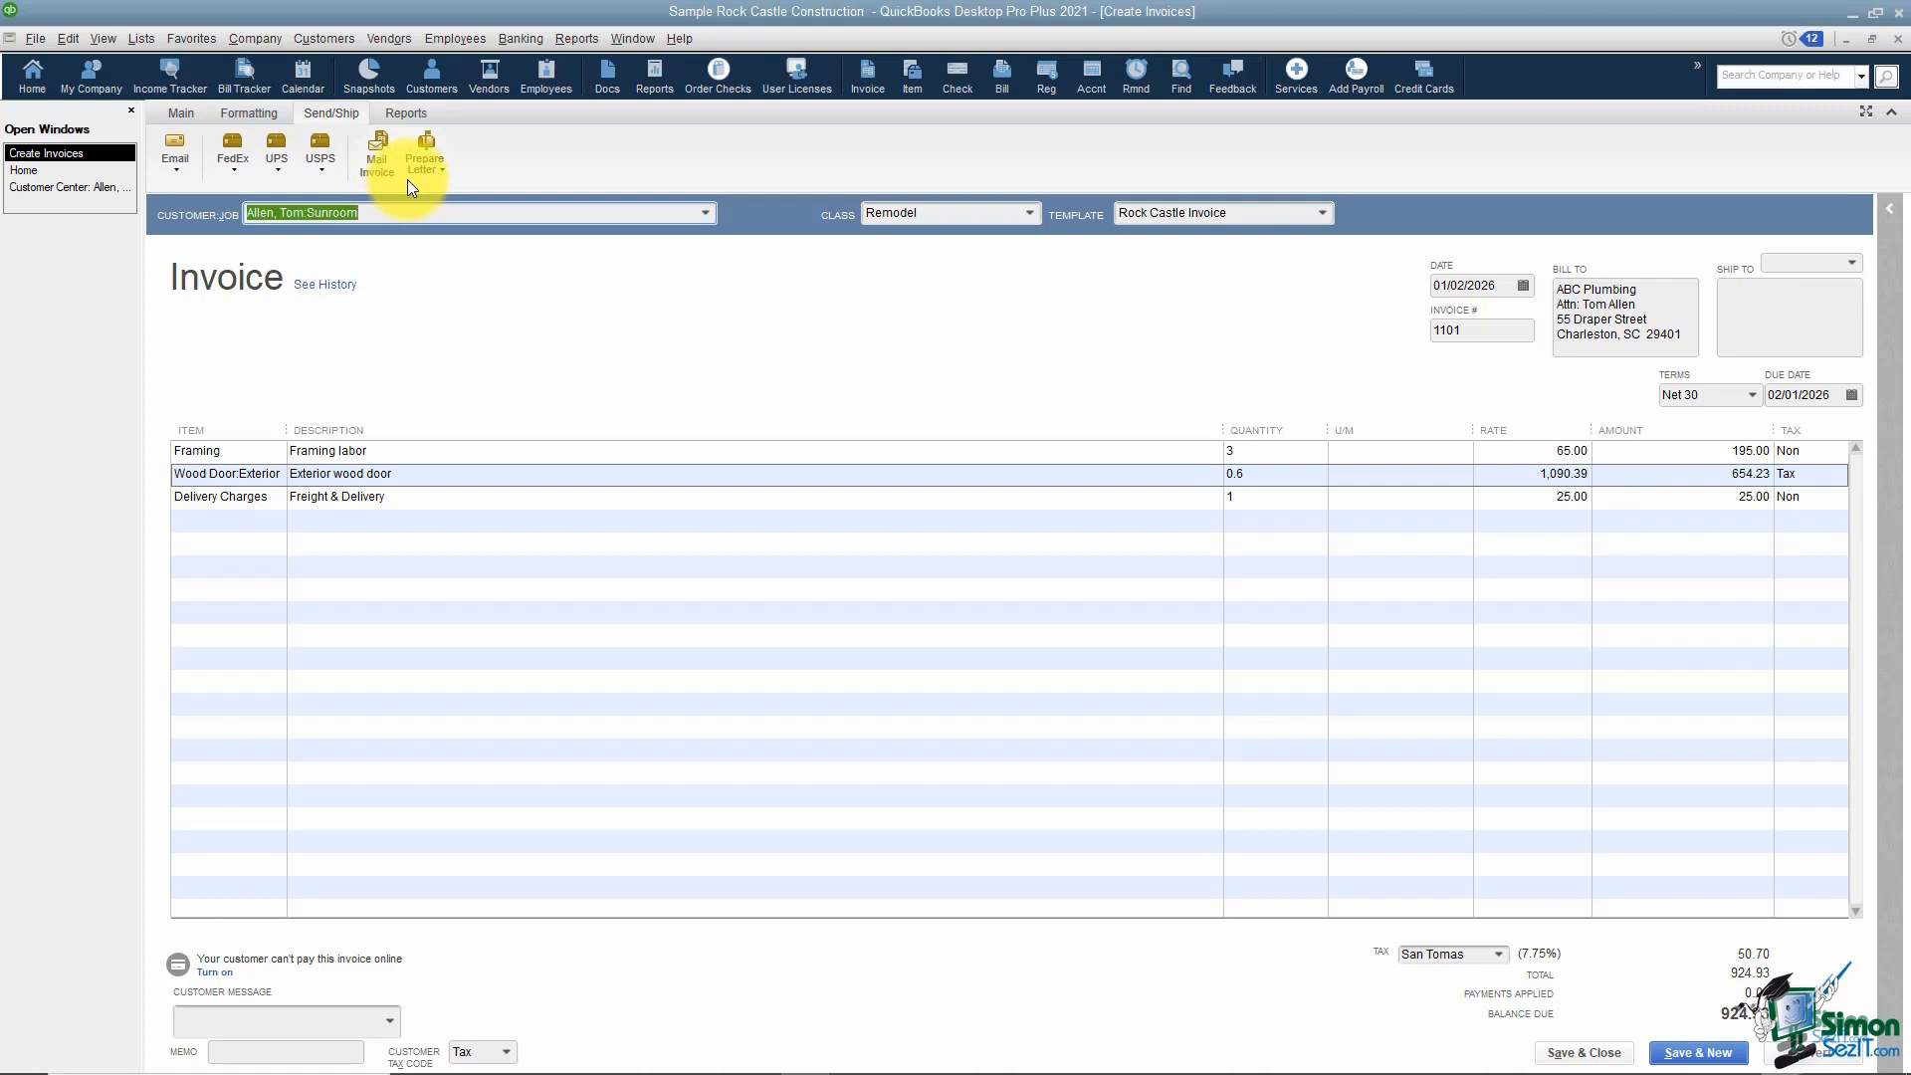
Review the reports available for the Sunroom invoice, and save and close the invoice.
{"action": "left_click", "coordinate": [403, 113]}
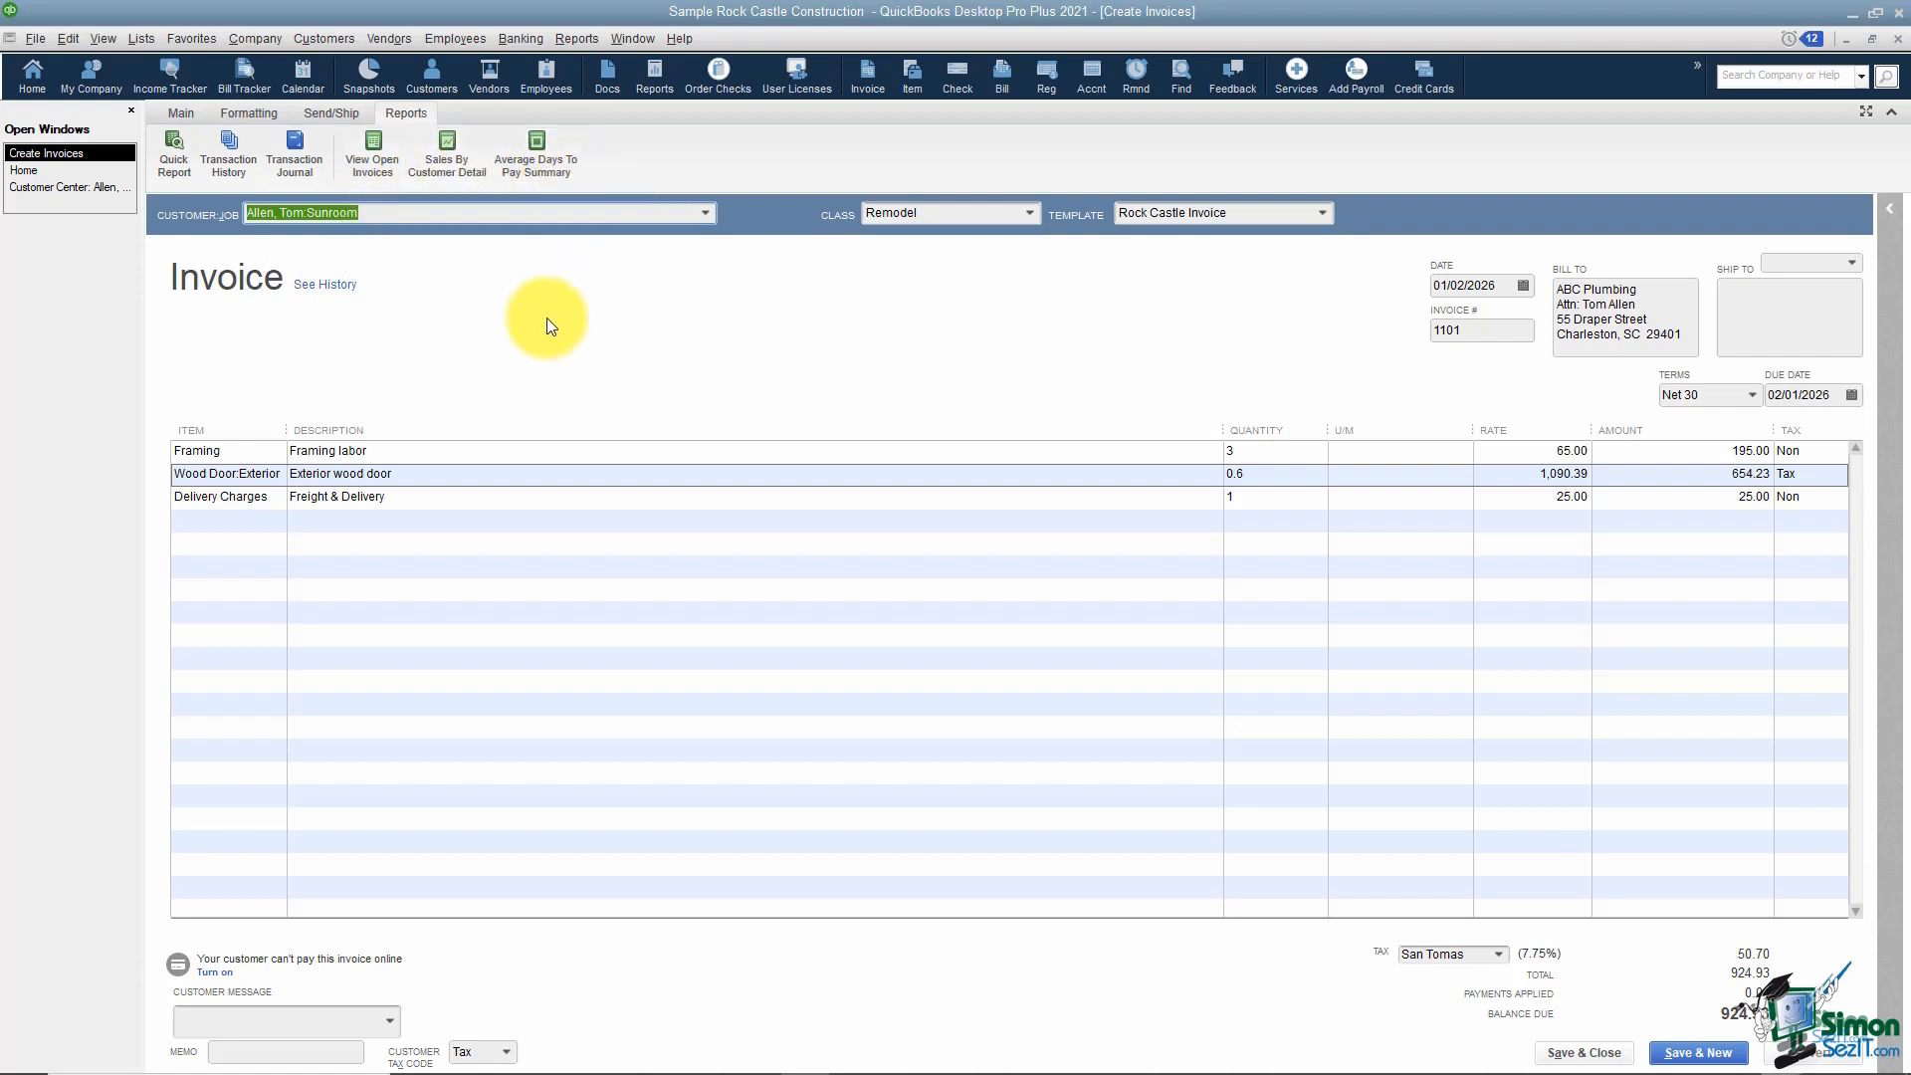
{"action": "left_click", "coordinate": [181, 113]}
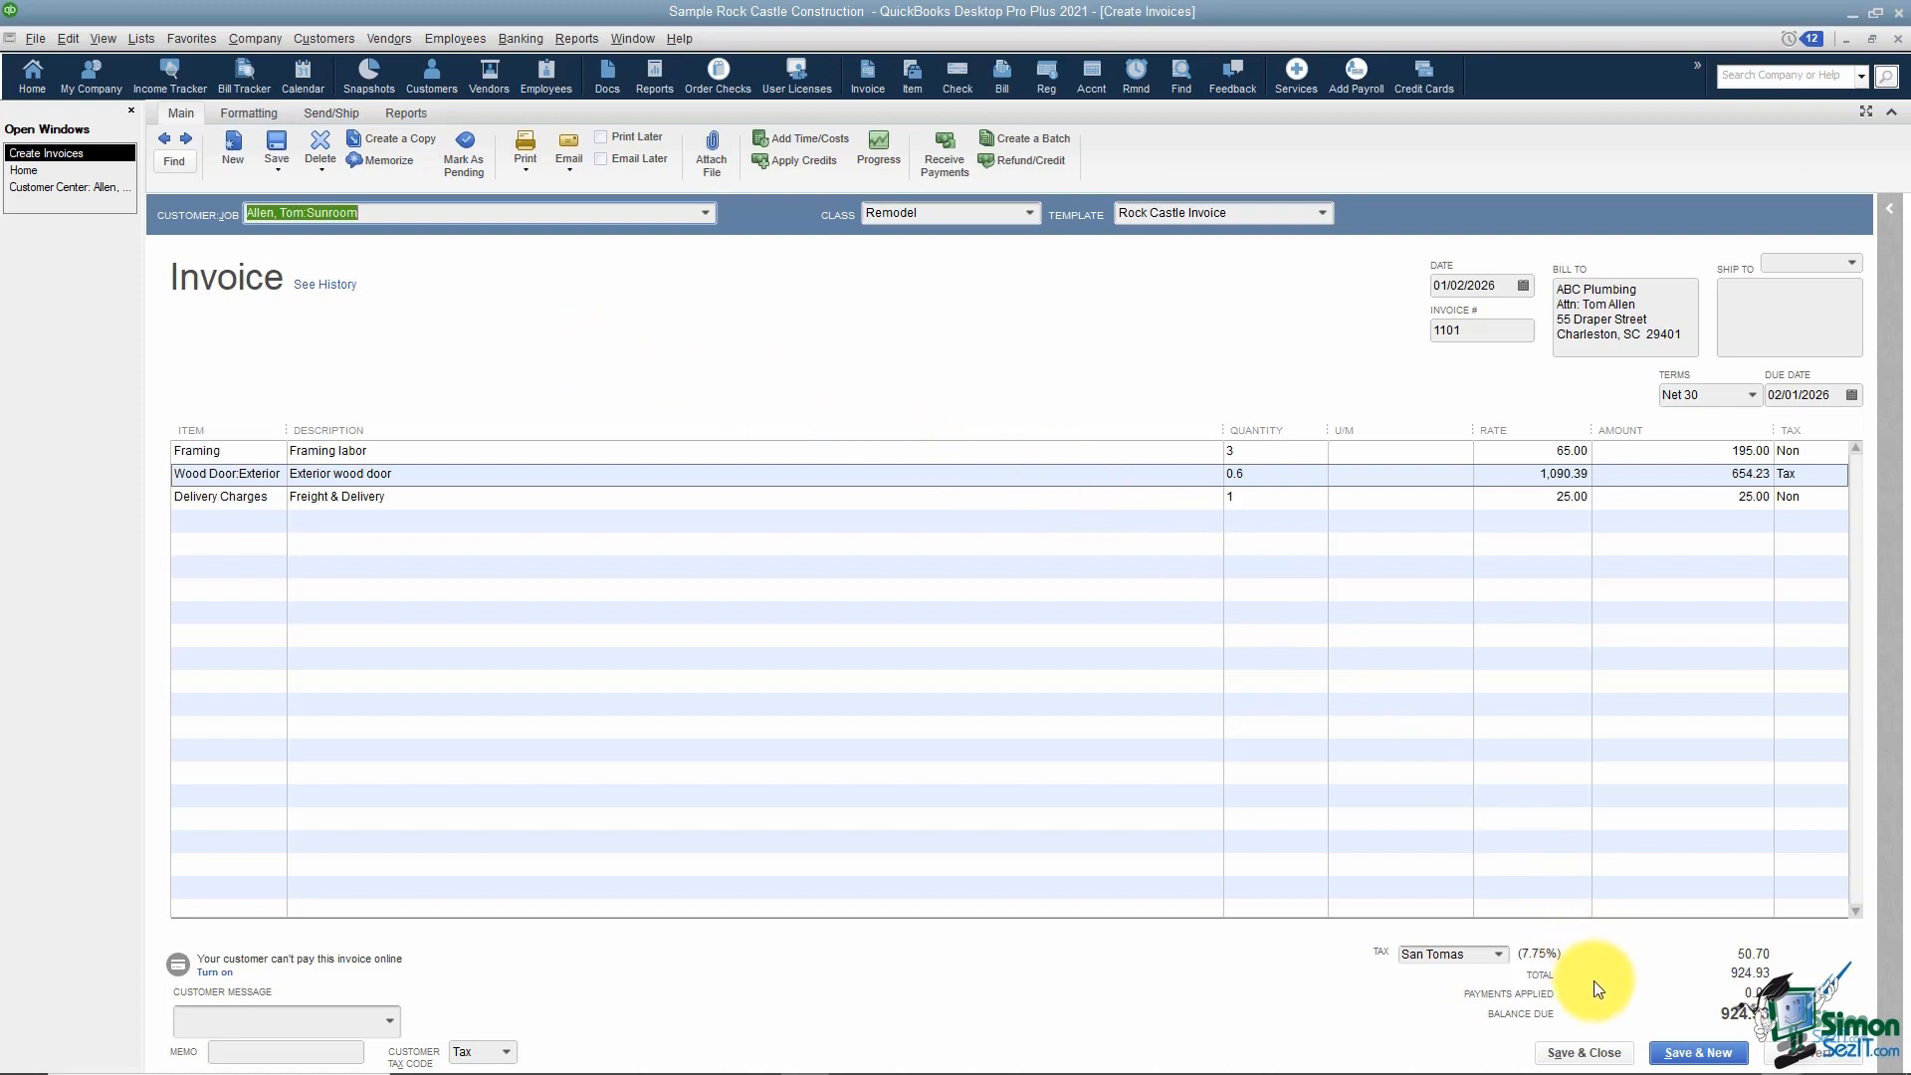
{"action": "left_click", "coordinate": [1592, 1057]}
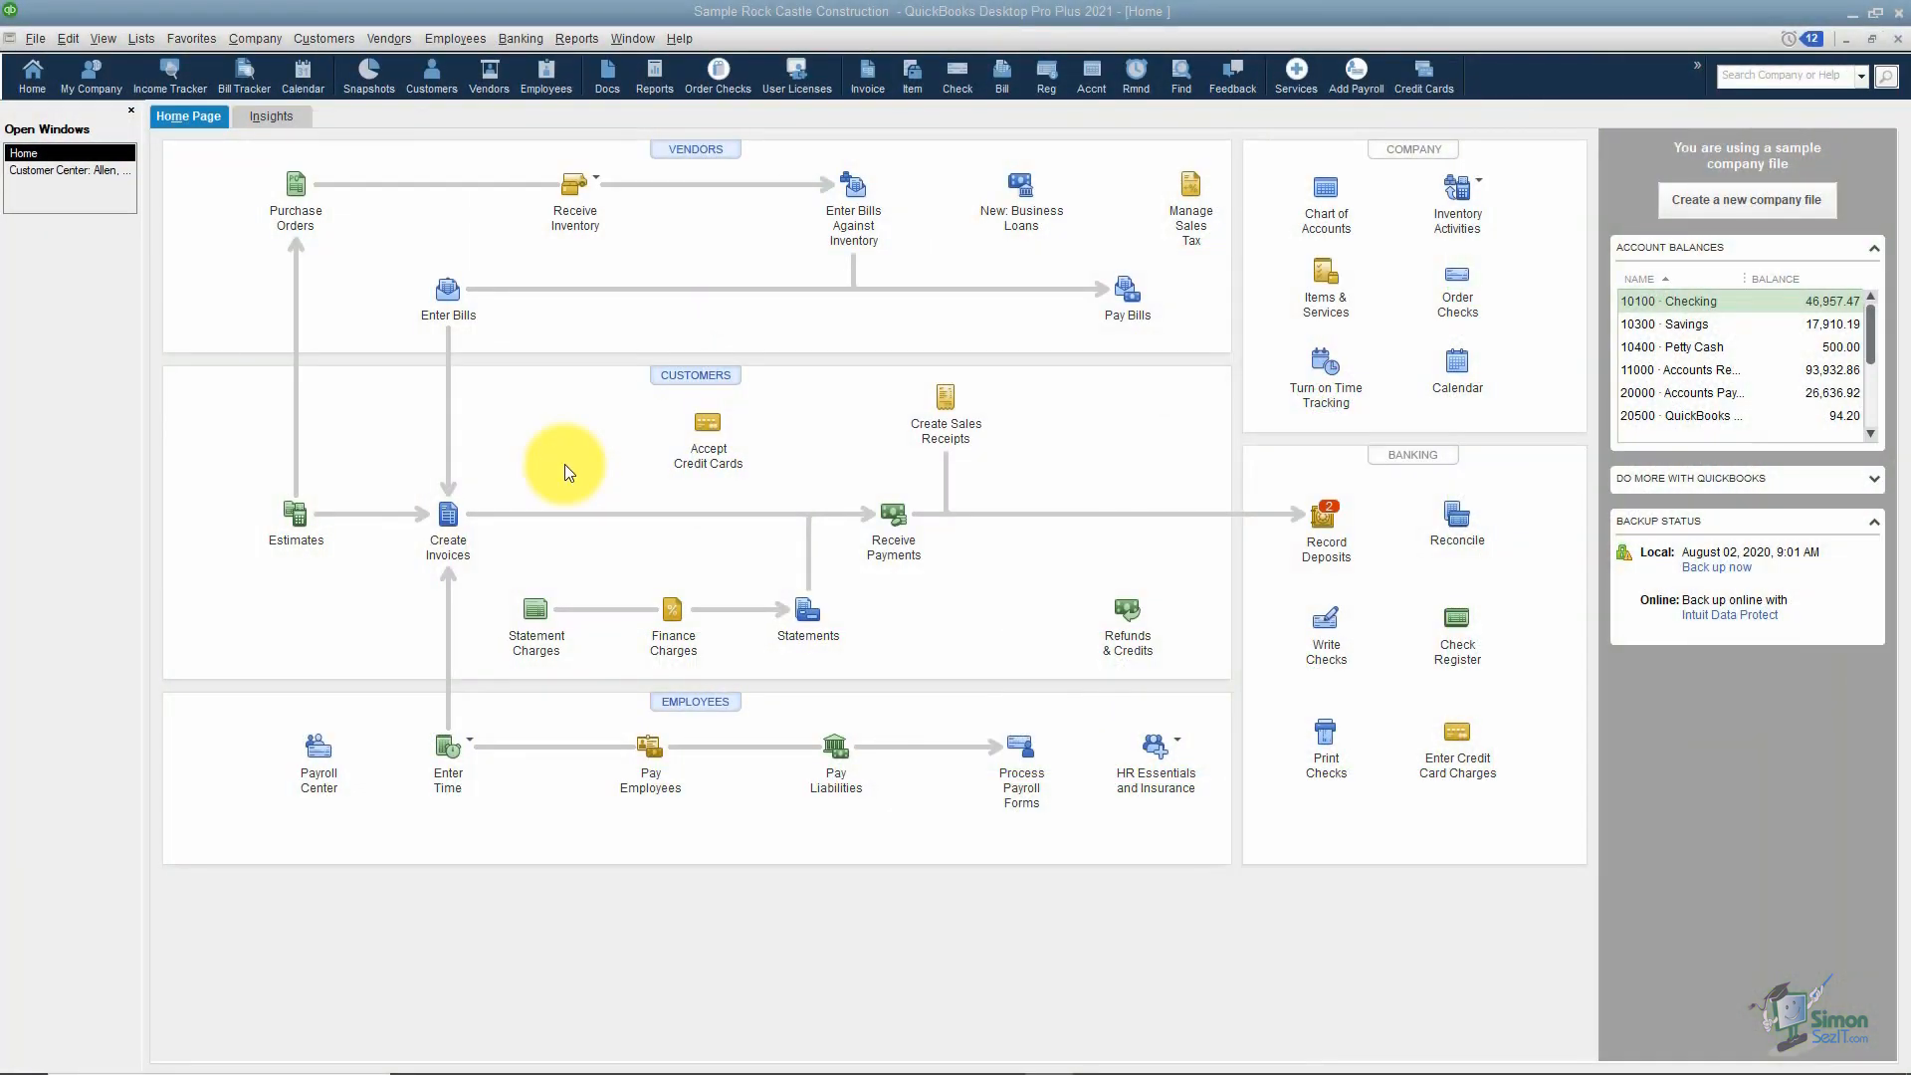
Start a new invoice for the customer's Kitchen job, excluding the outstanding billable time and costs.
{"action": "left_click", "coordinate": [475, 554]}
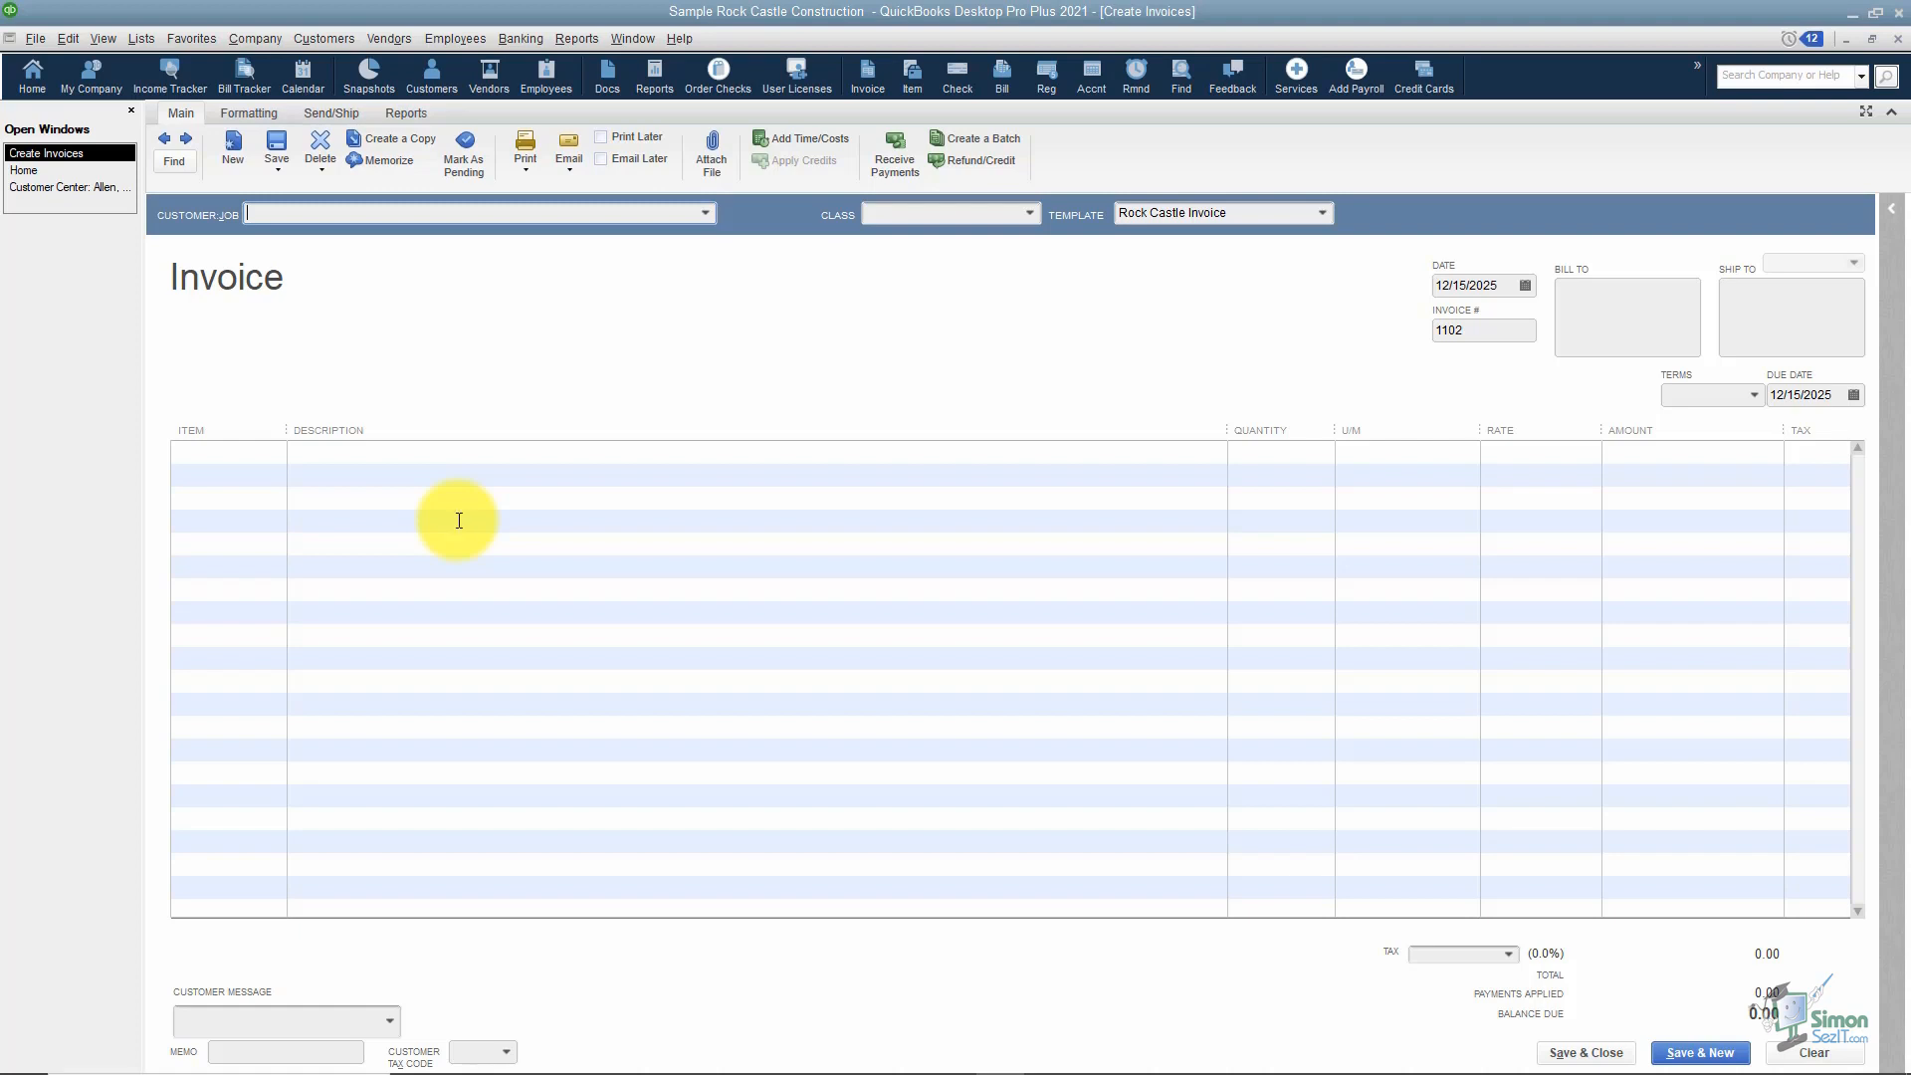
{"action": "left_click", "coordinate": [703, 213]}
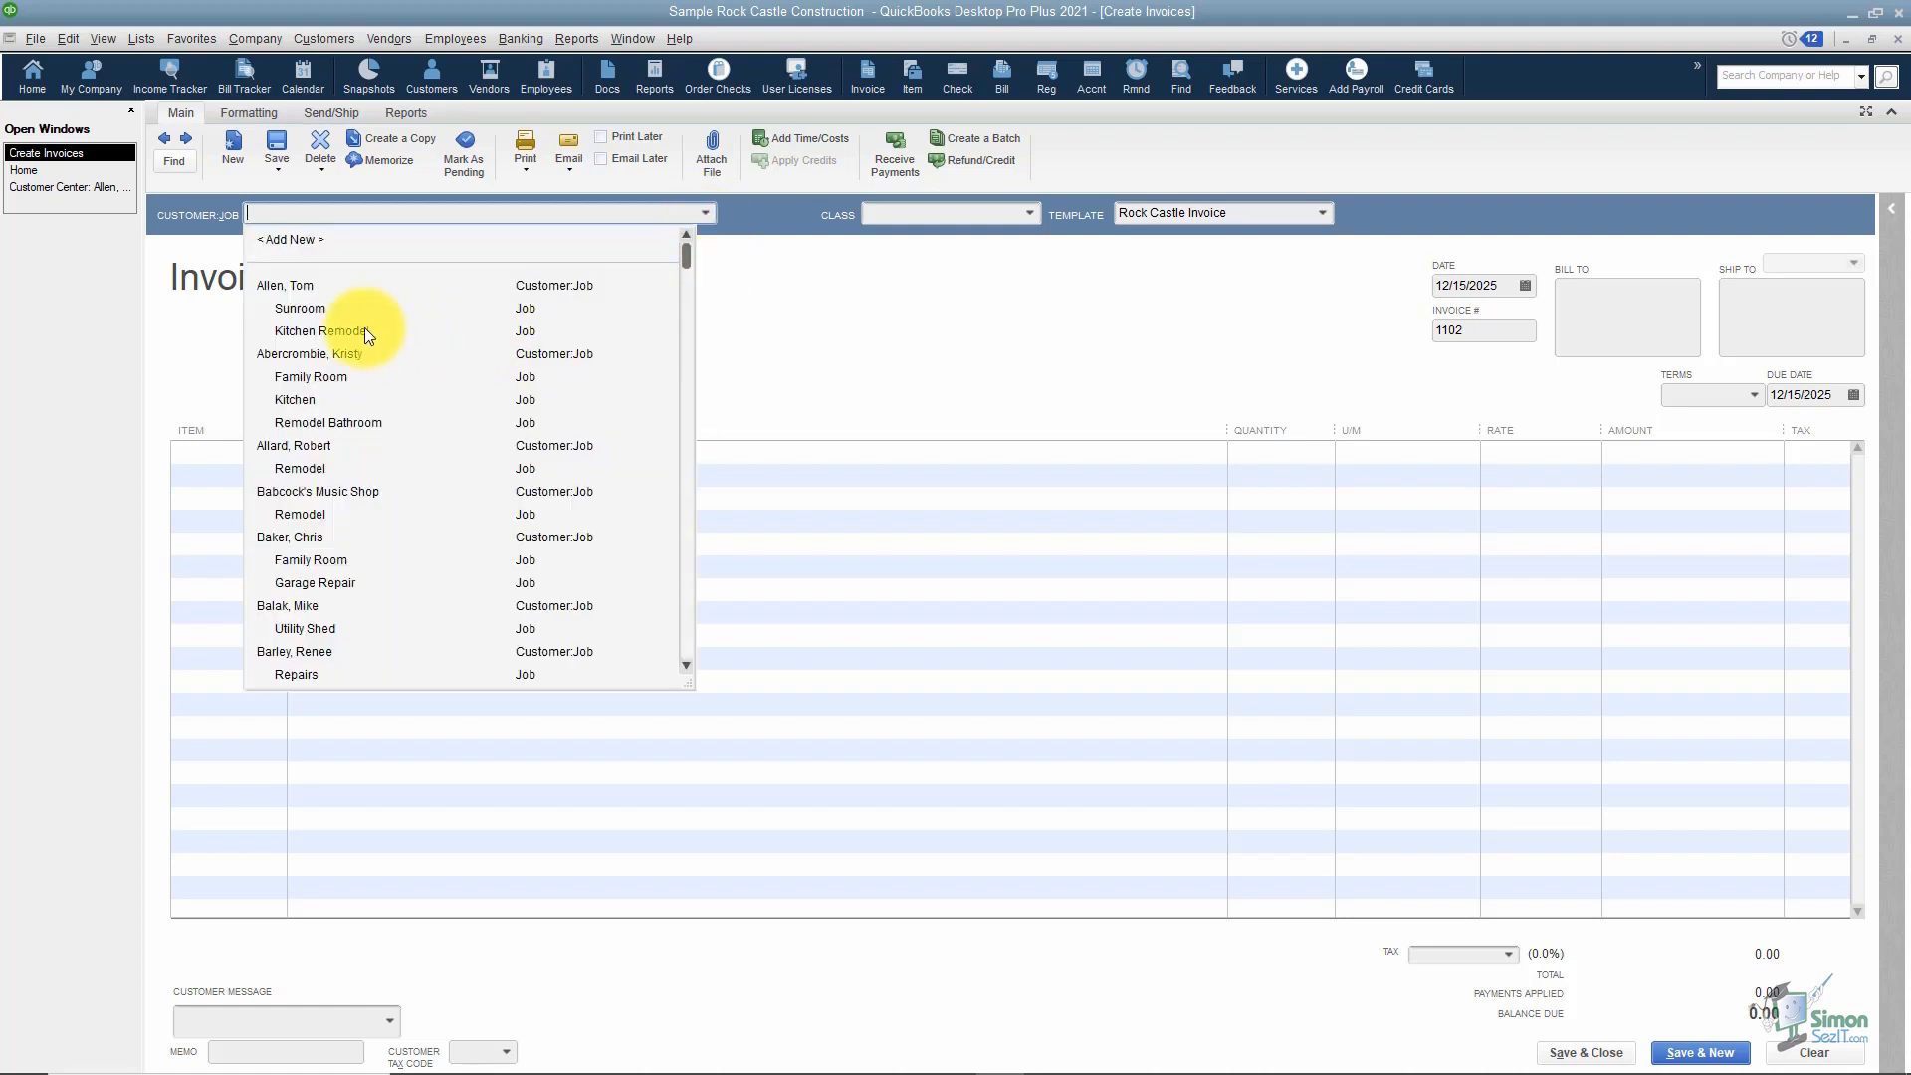
{"action": "left_click", "coordinate": [324, 402]}
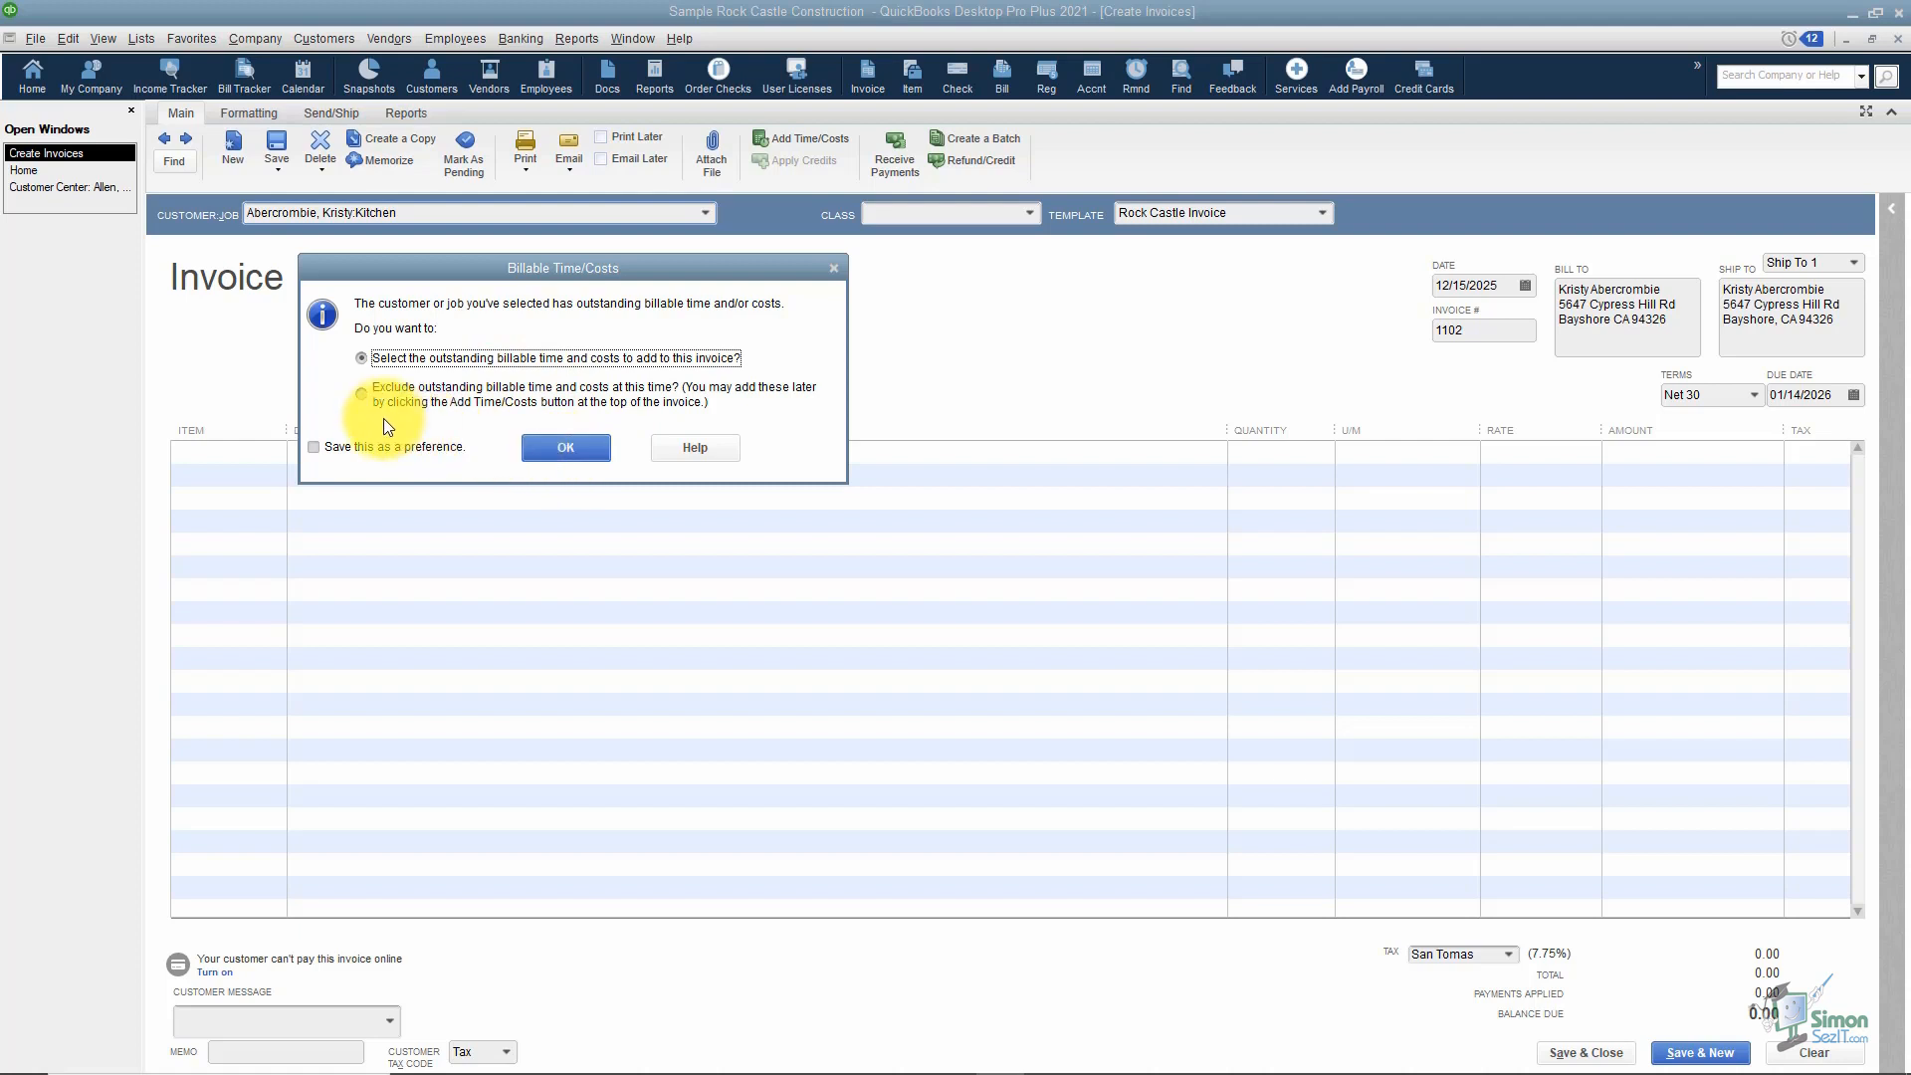
{"action": "left_click", "coordinate": [364, 395]}
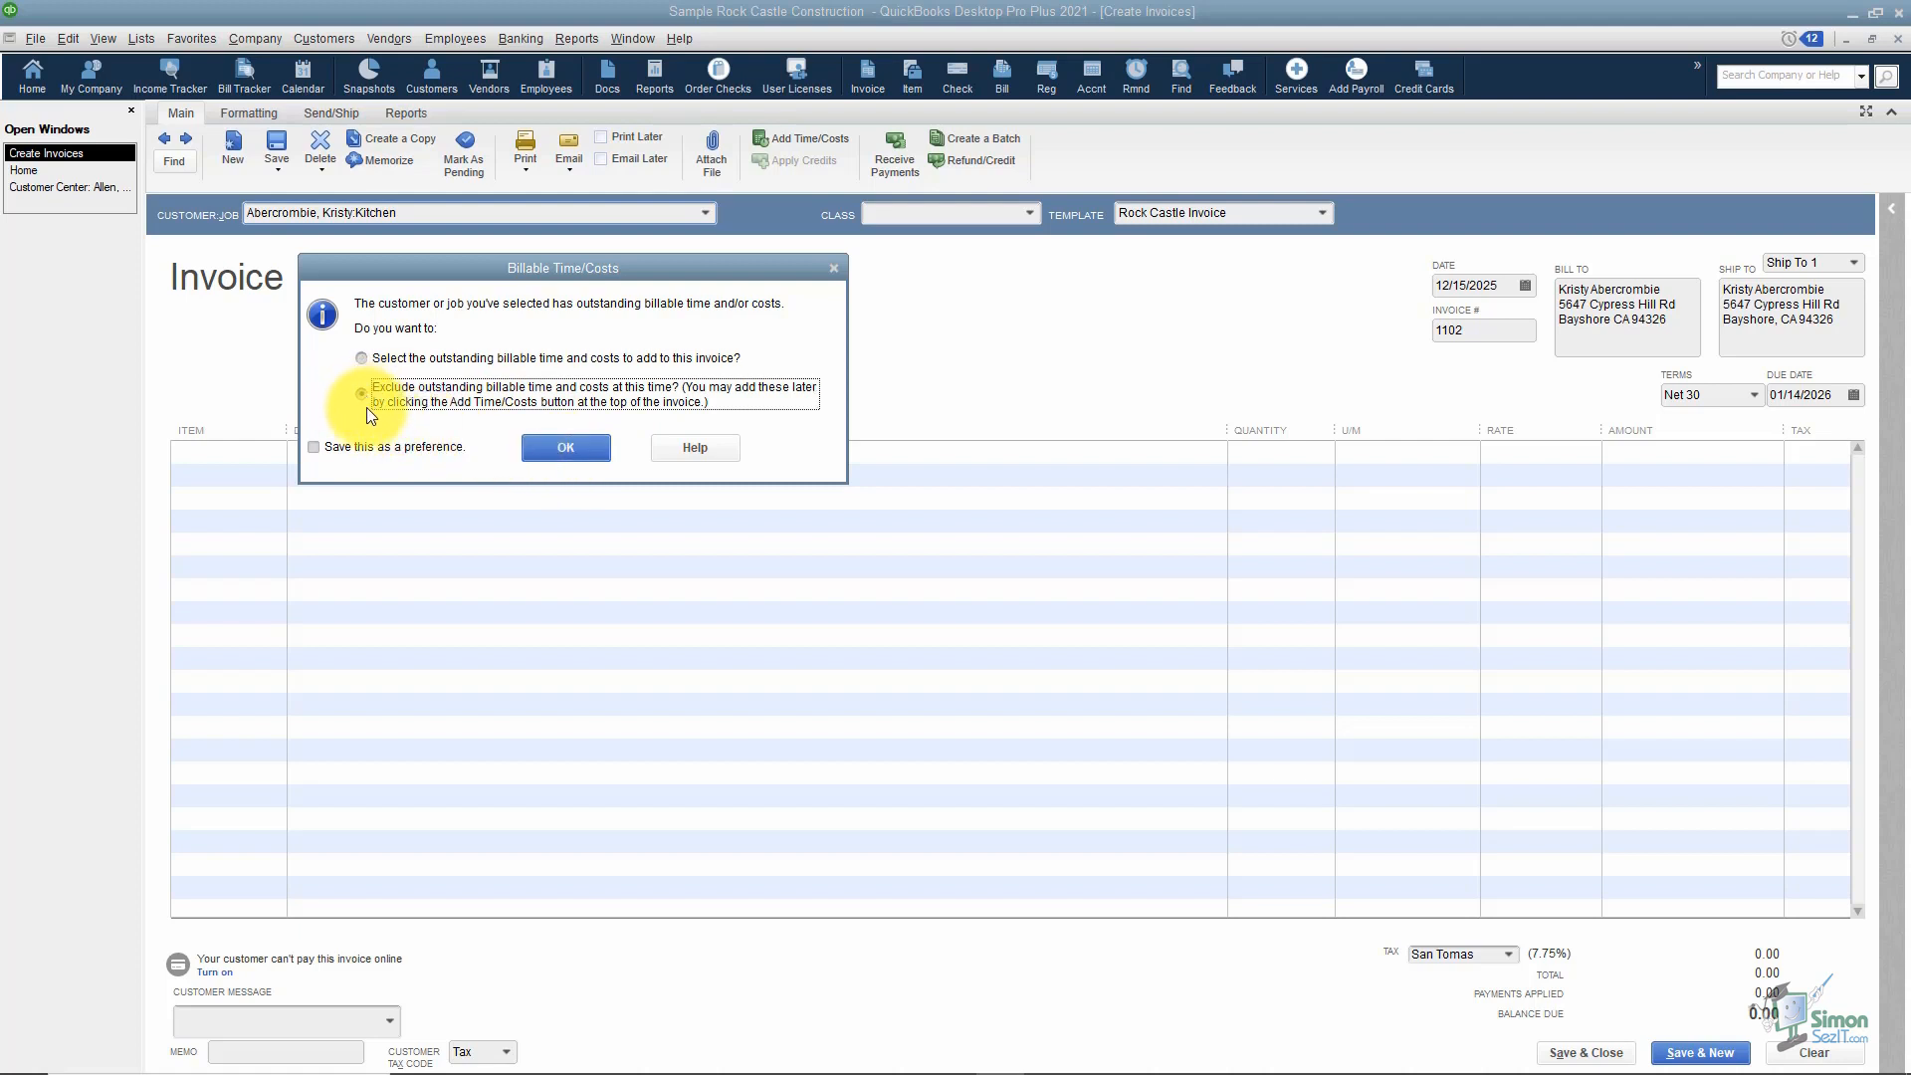
{"action": "left_click", "coordinate": [577, 449]}
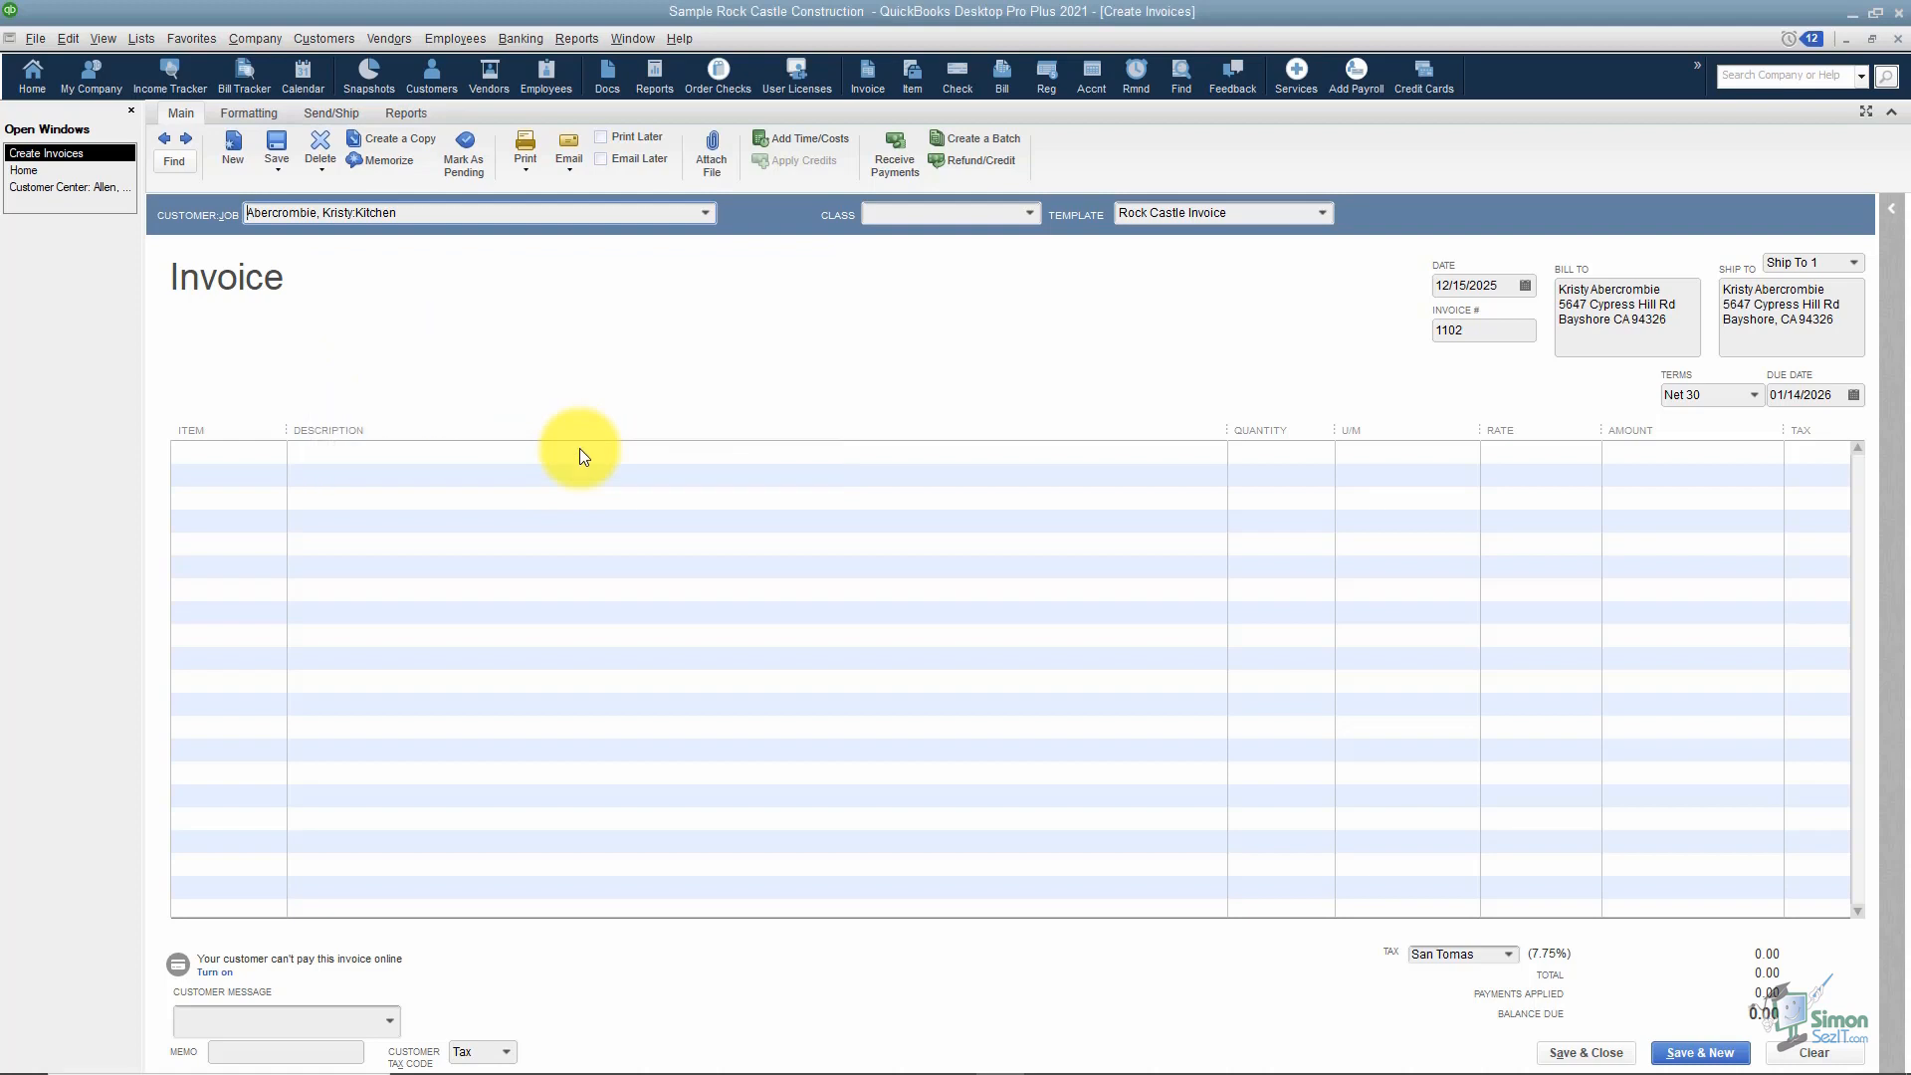
Set the invoice's class to New Construction and its date to 12/19/2025, keeping the Rock Castle Invoice template.
{"action": "left_click", "coordinate": [1029, 215]}
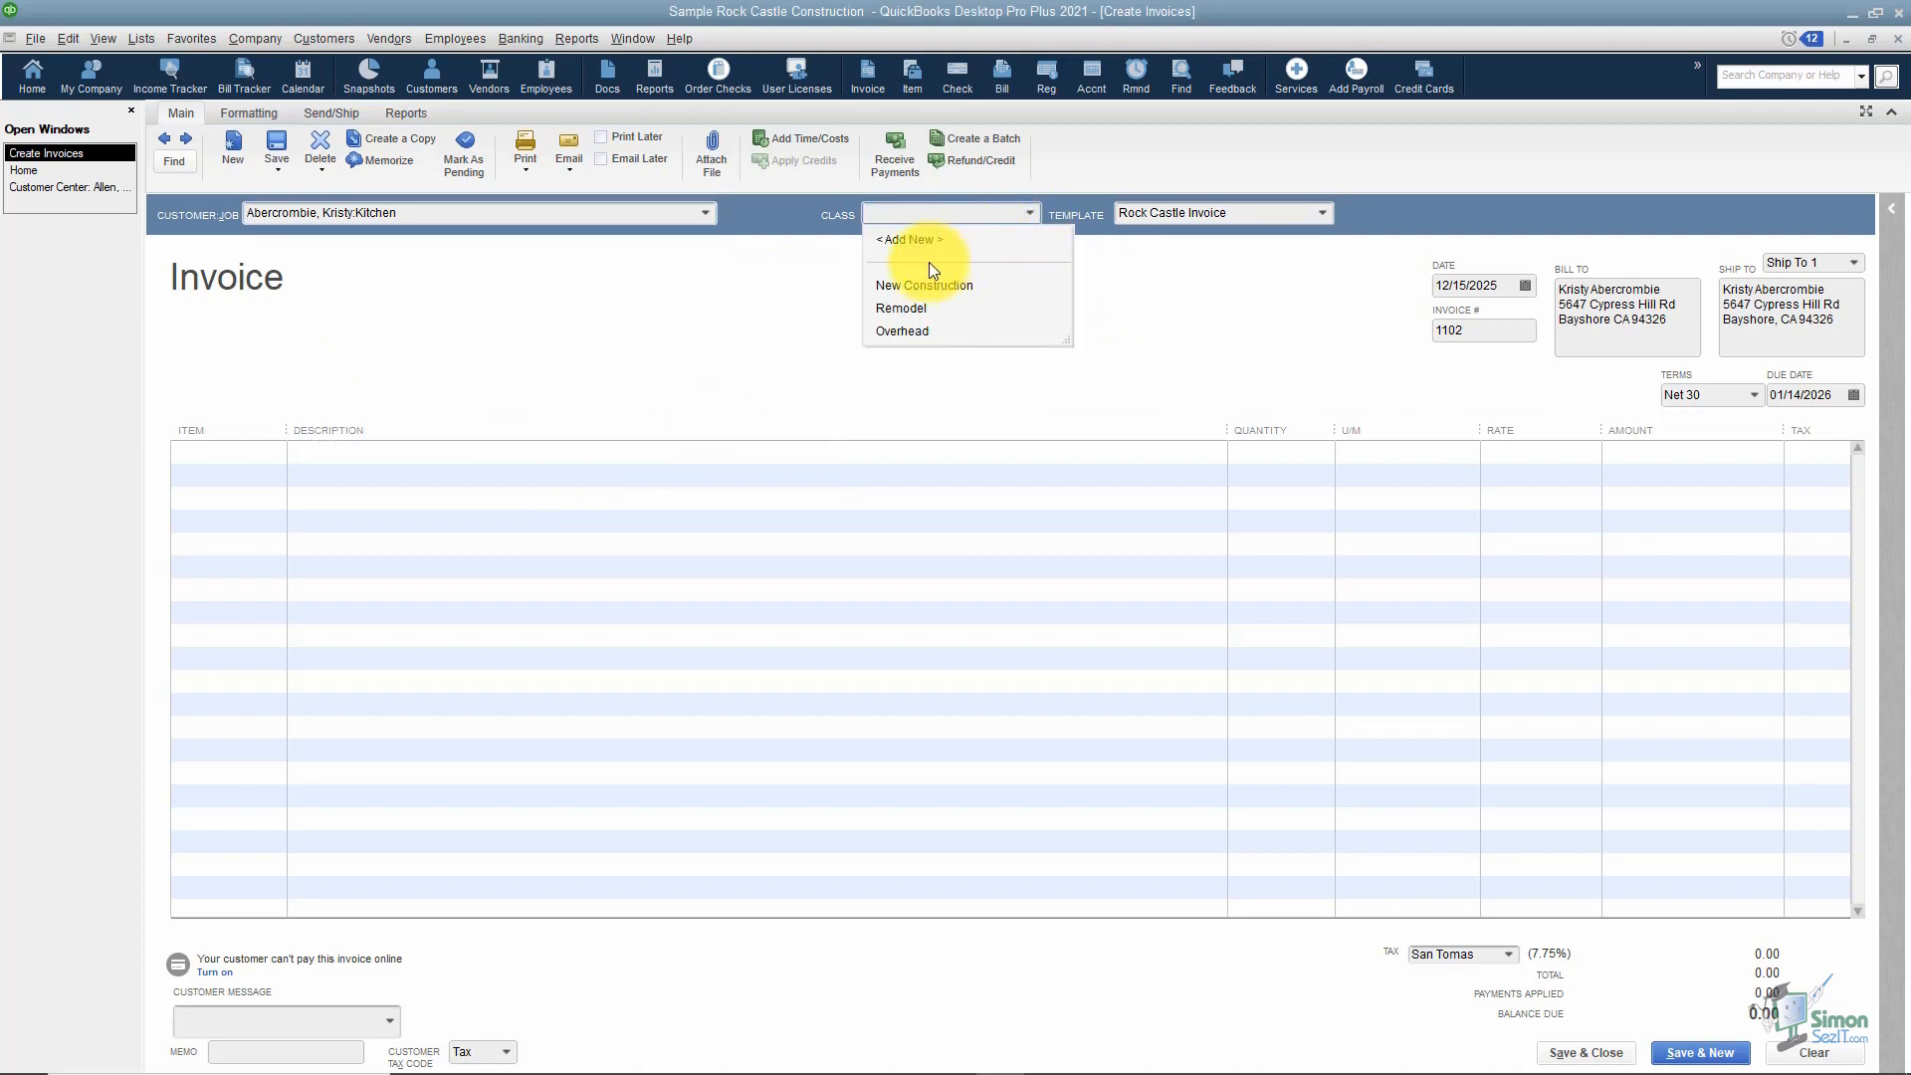
{"action": "left_click", "coordinate": [934, 286]}
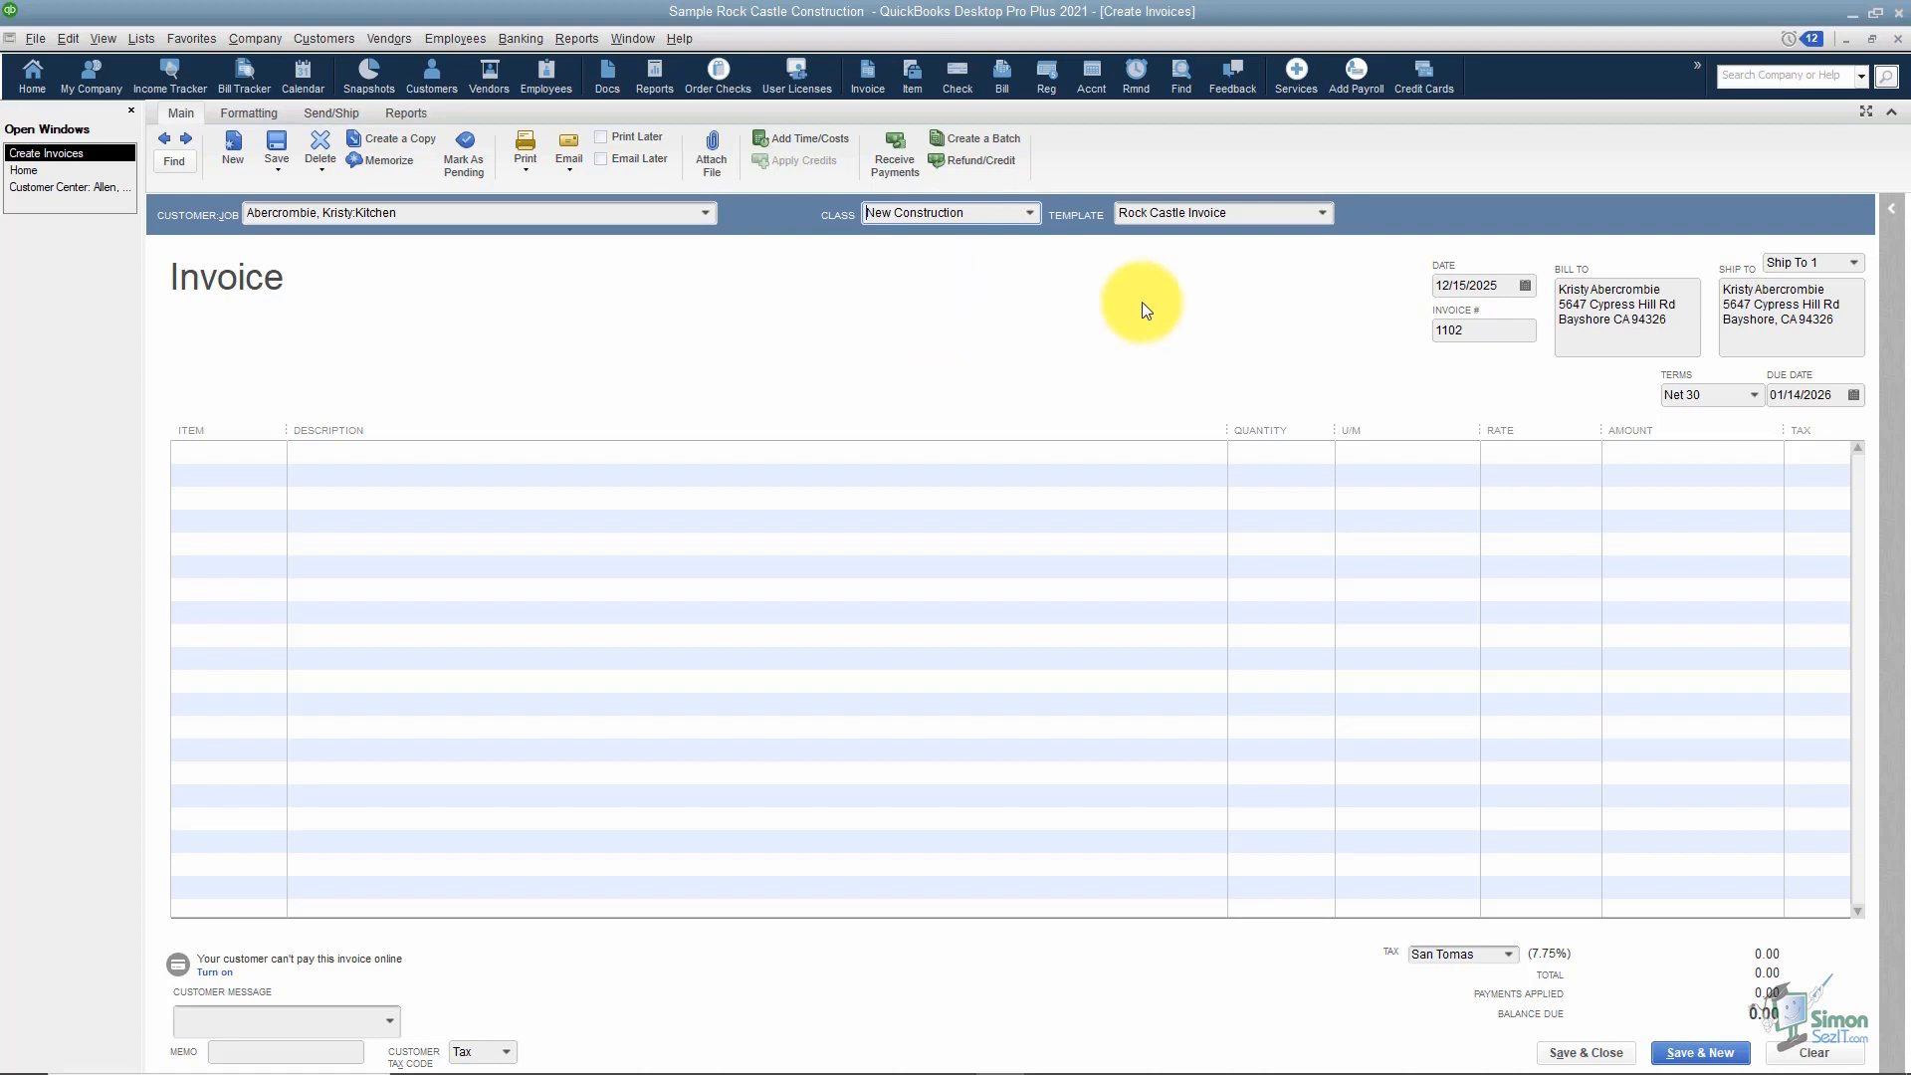
{"action": "left_click", "coordinate": [1324, 213]}
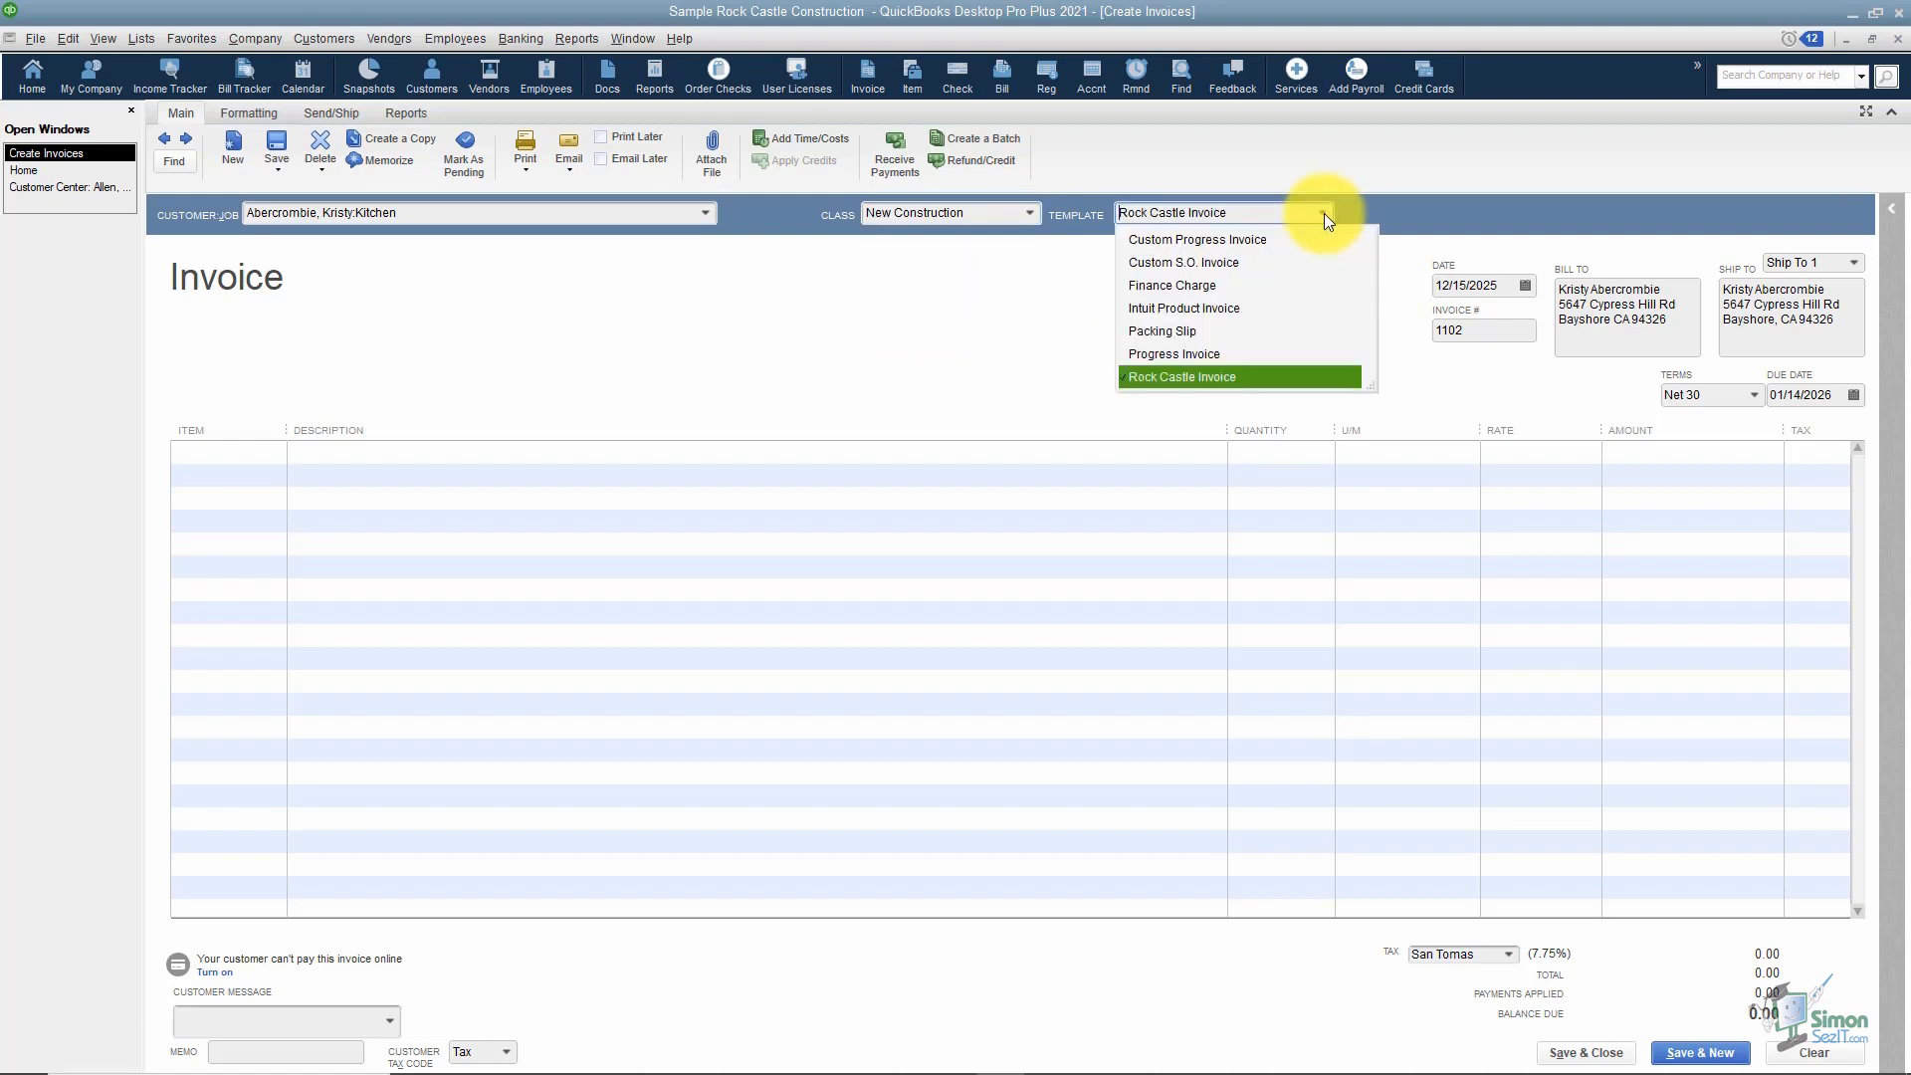
{"action": "left_click", "coordinate": [1324, 214]}
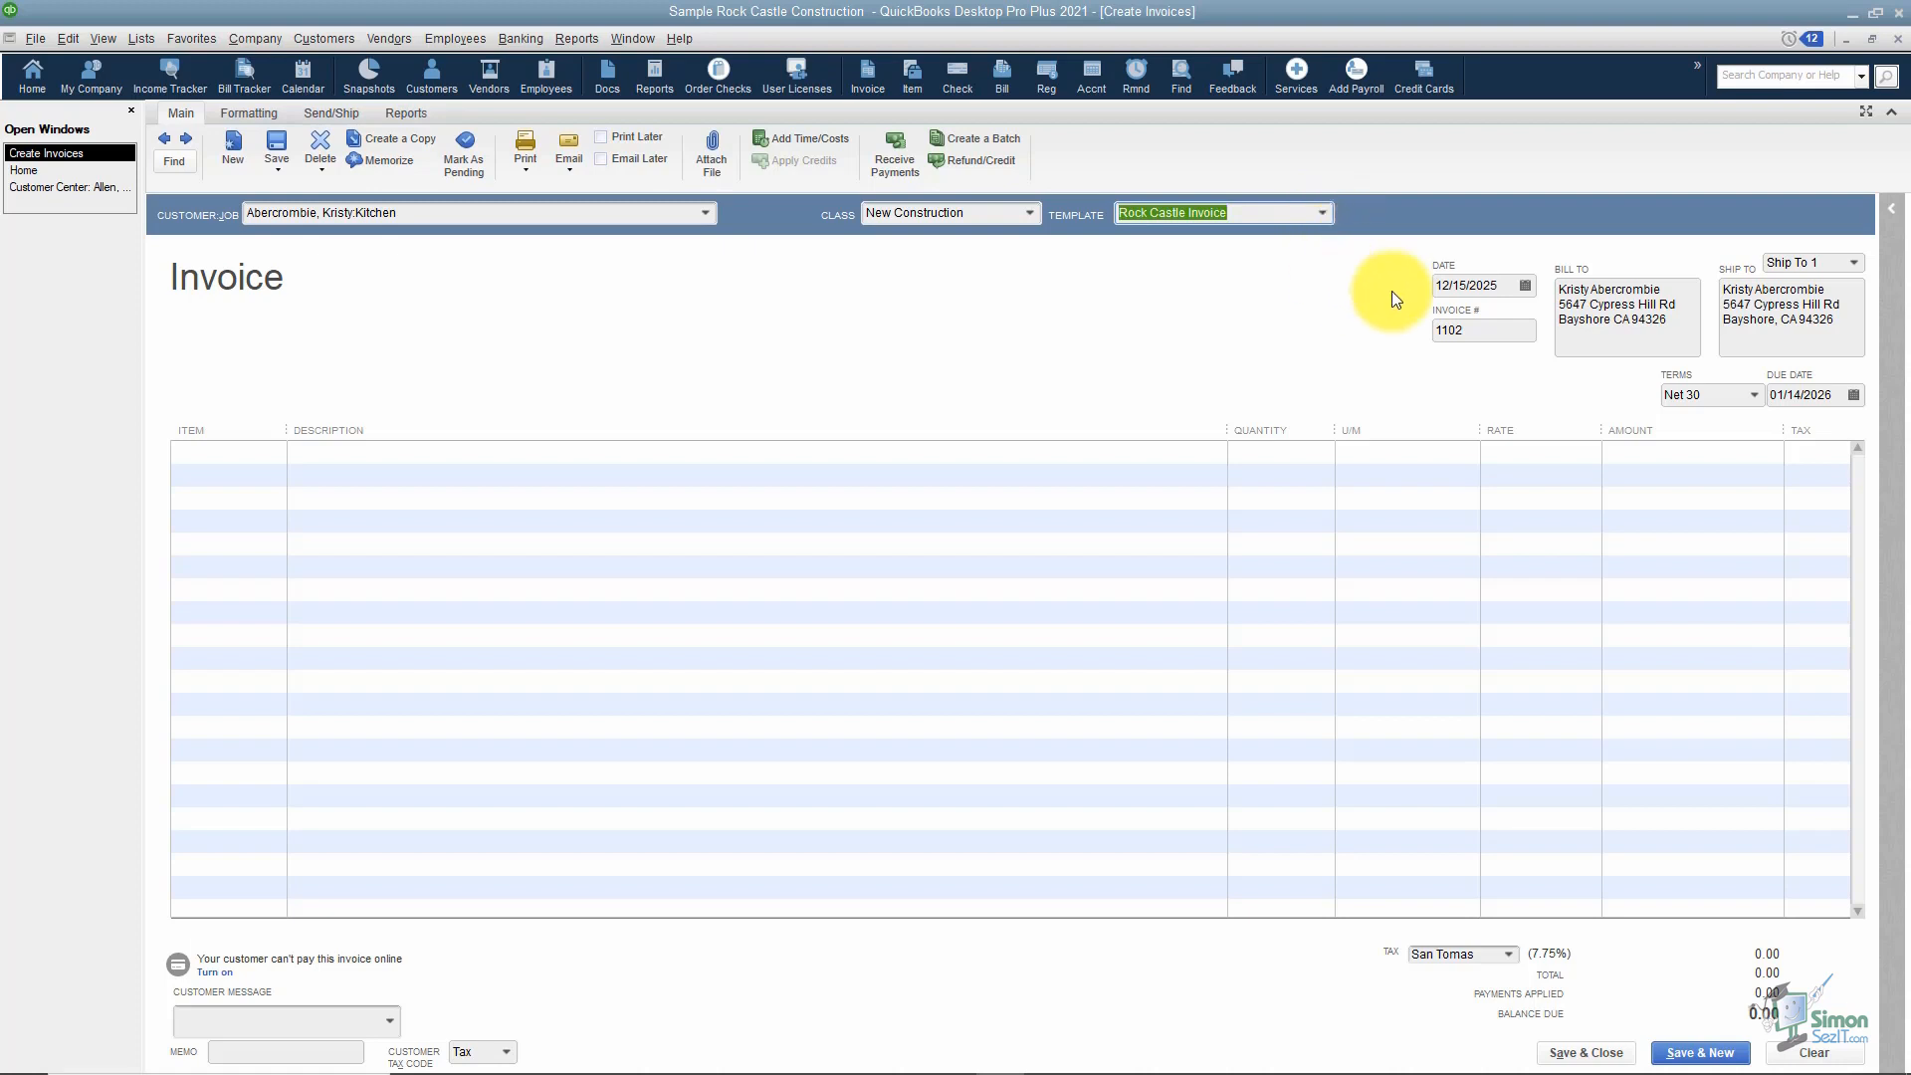
{"action": "left_click", "coordinate": [1531, 289]}
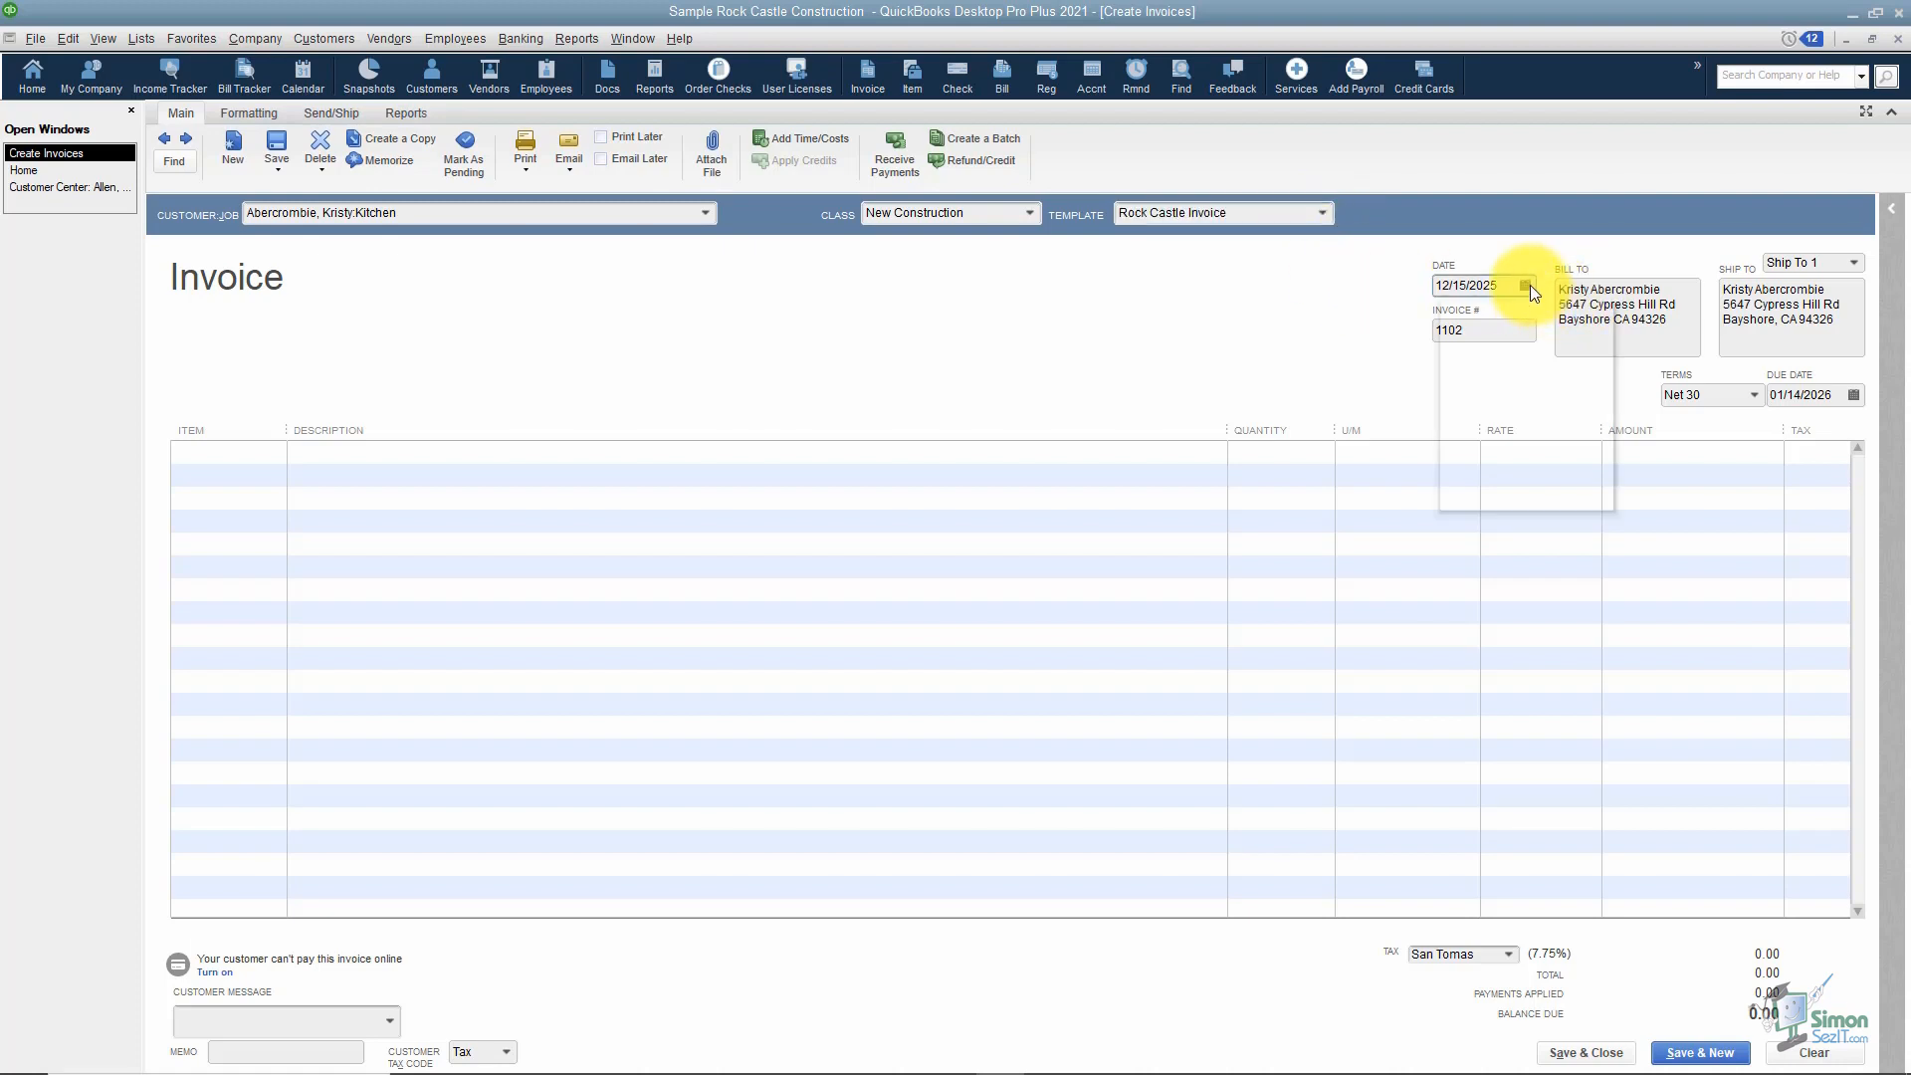
{"action": "left_click", "coordinate": [1530, 286]}
{"action": "left_click", "coordinate": [1562, 420]}
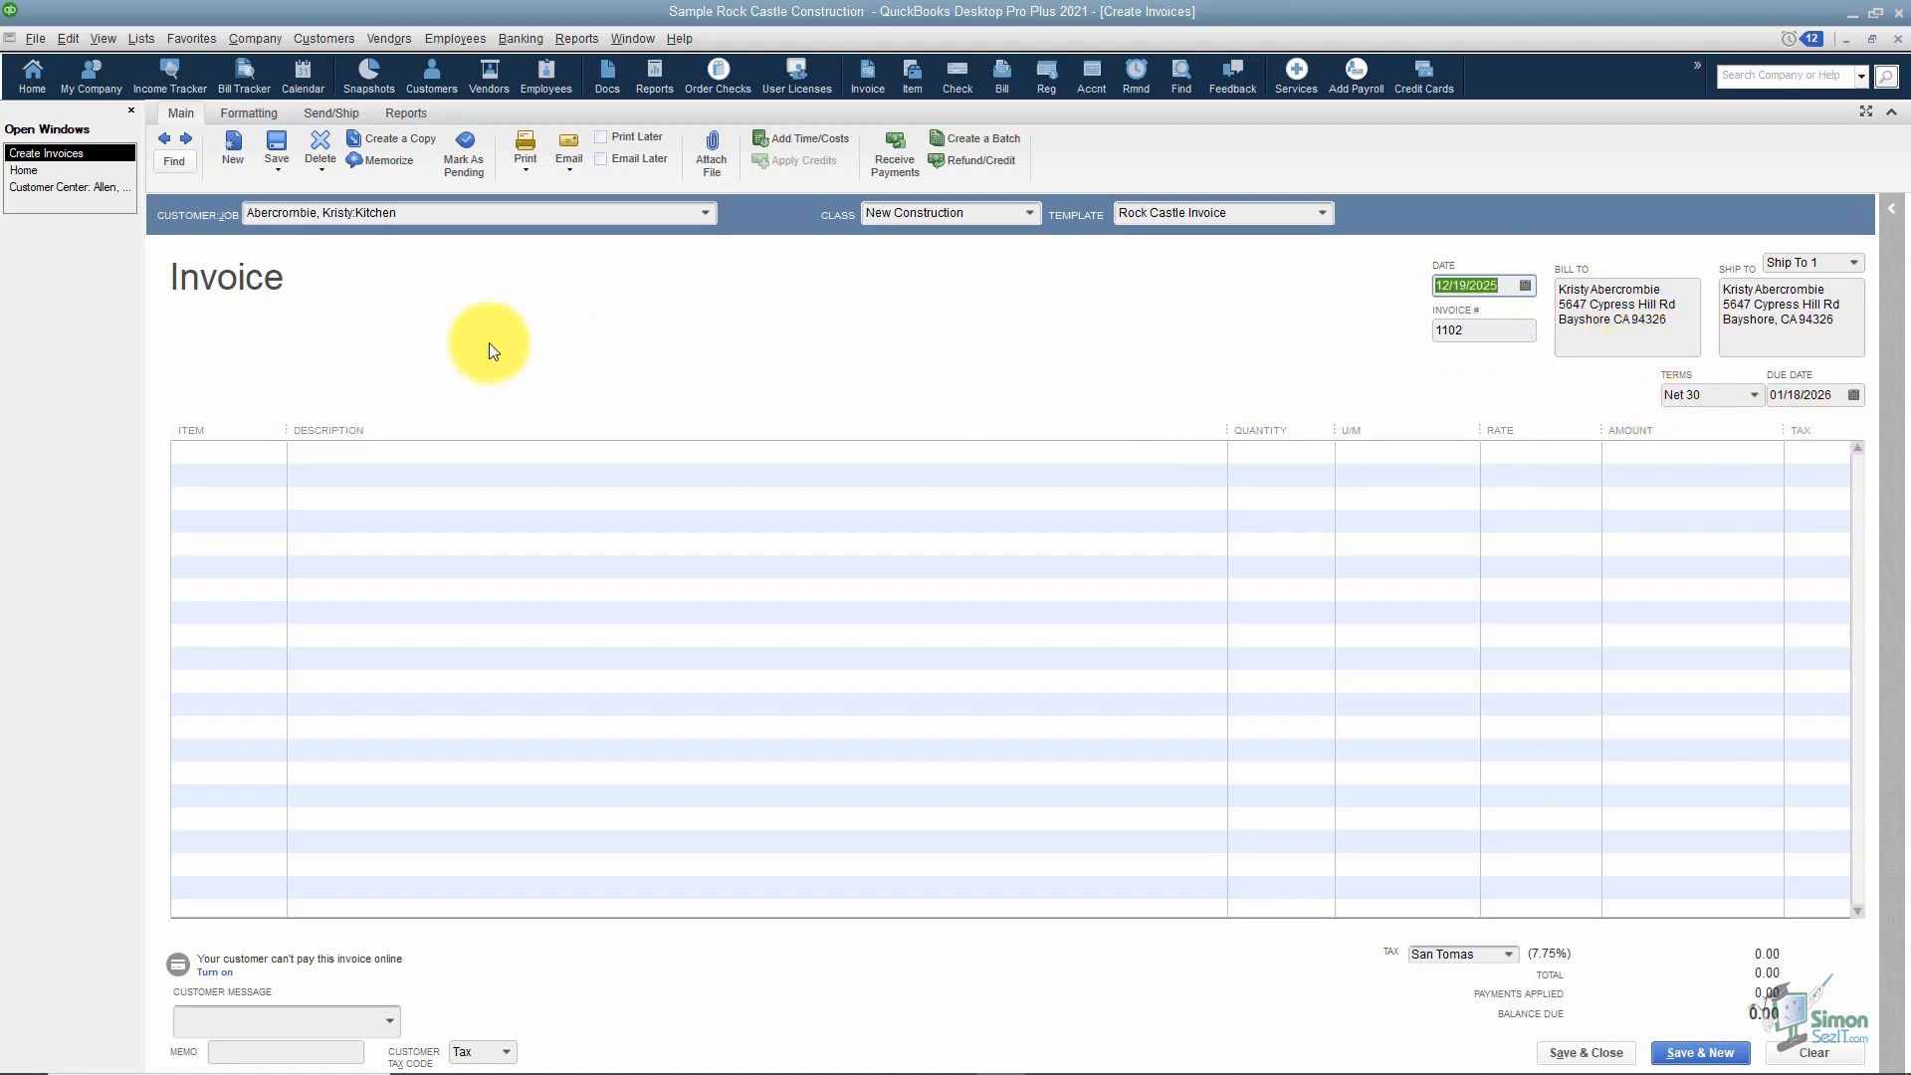
Add the Blueprints service as the first invoice line with a quantity of 2 and a rate of 500.
{"action": "left_click", "coordinate": [274, 454]}
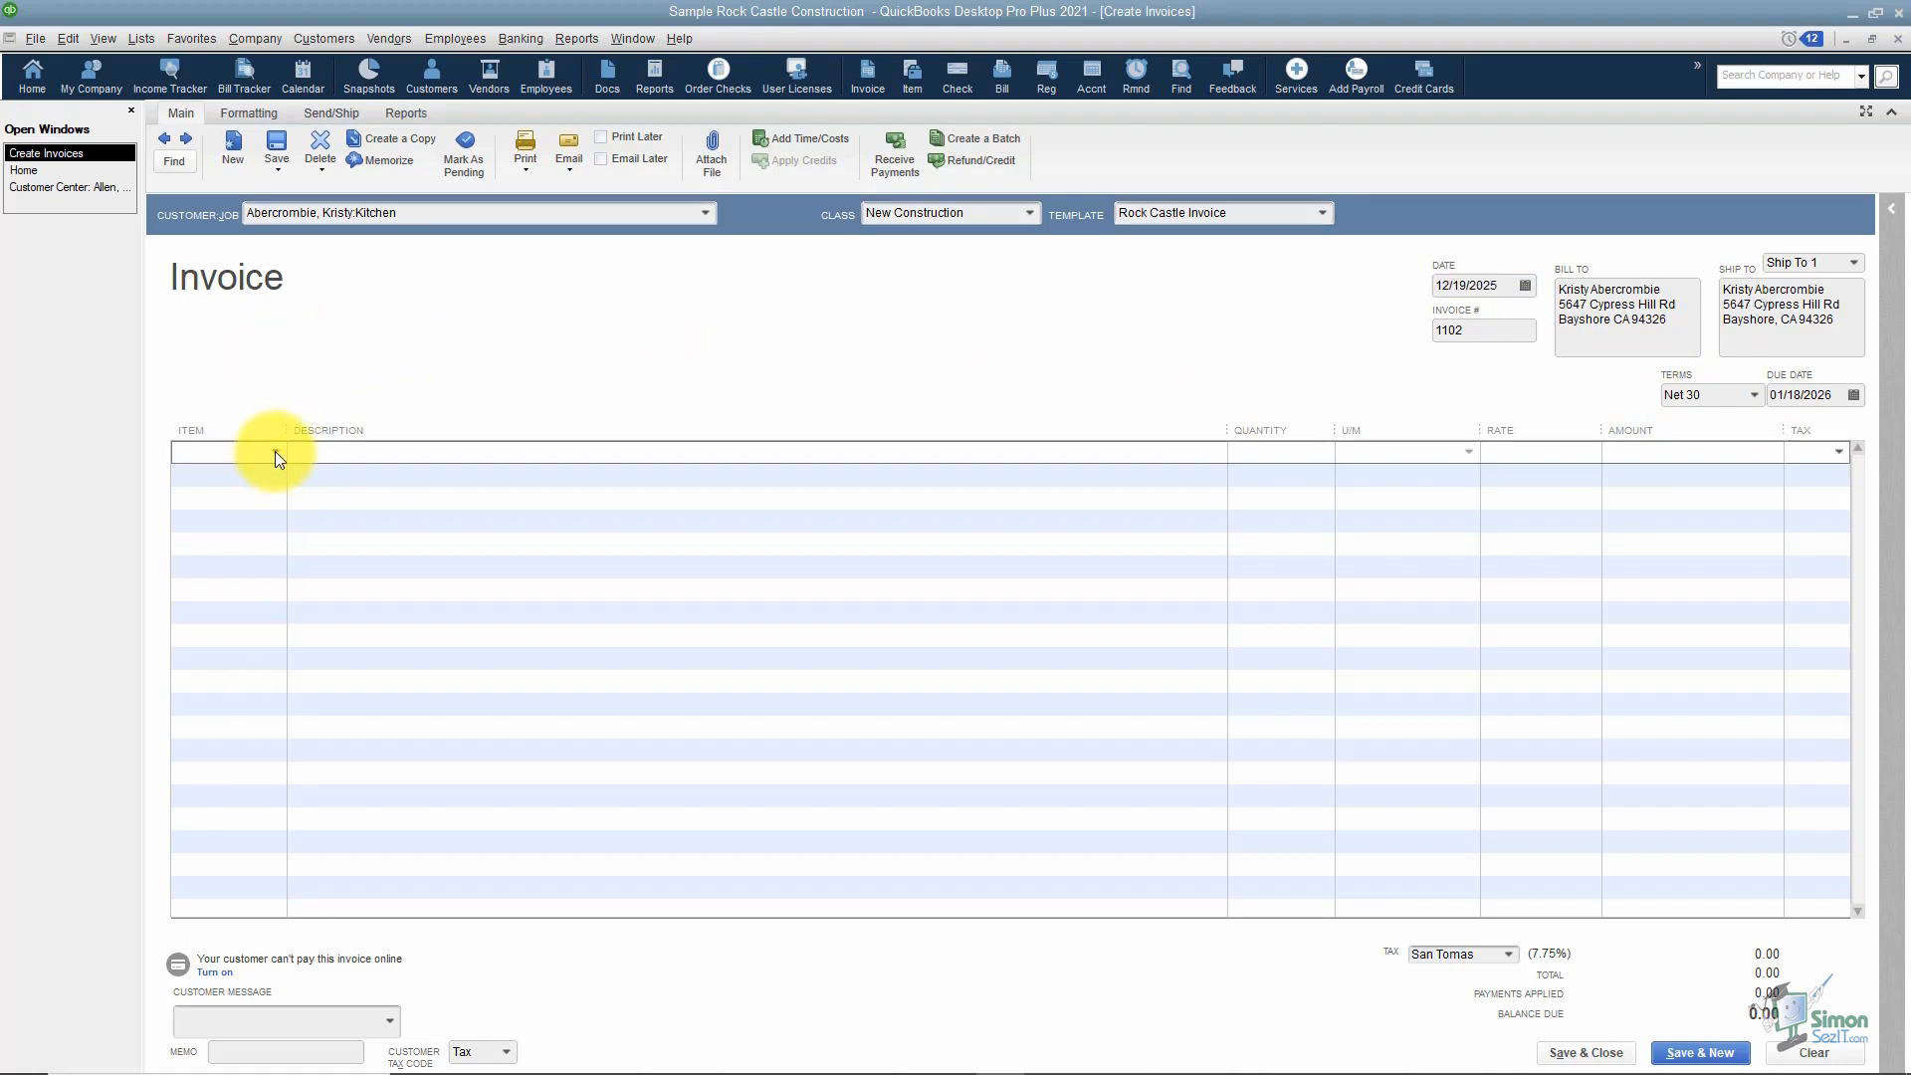
{"action": "left_click", "coordinate": [275, 451]}
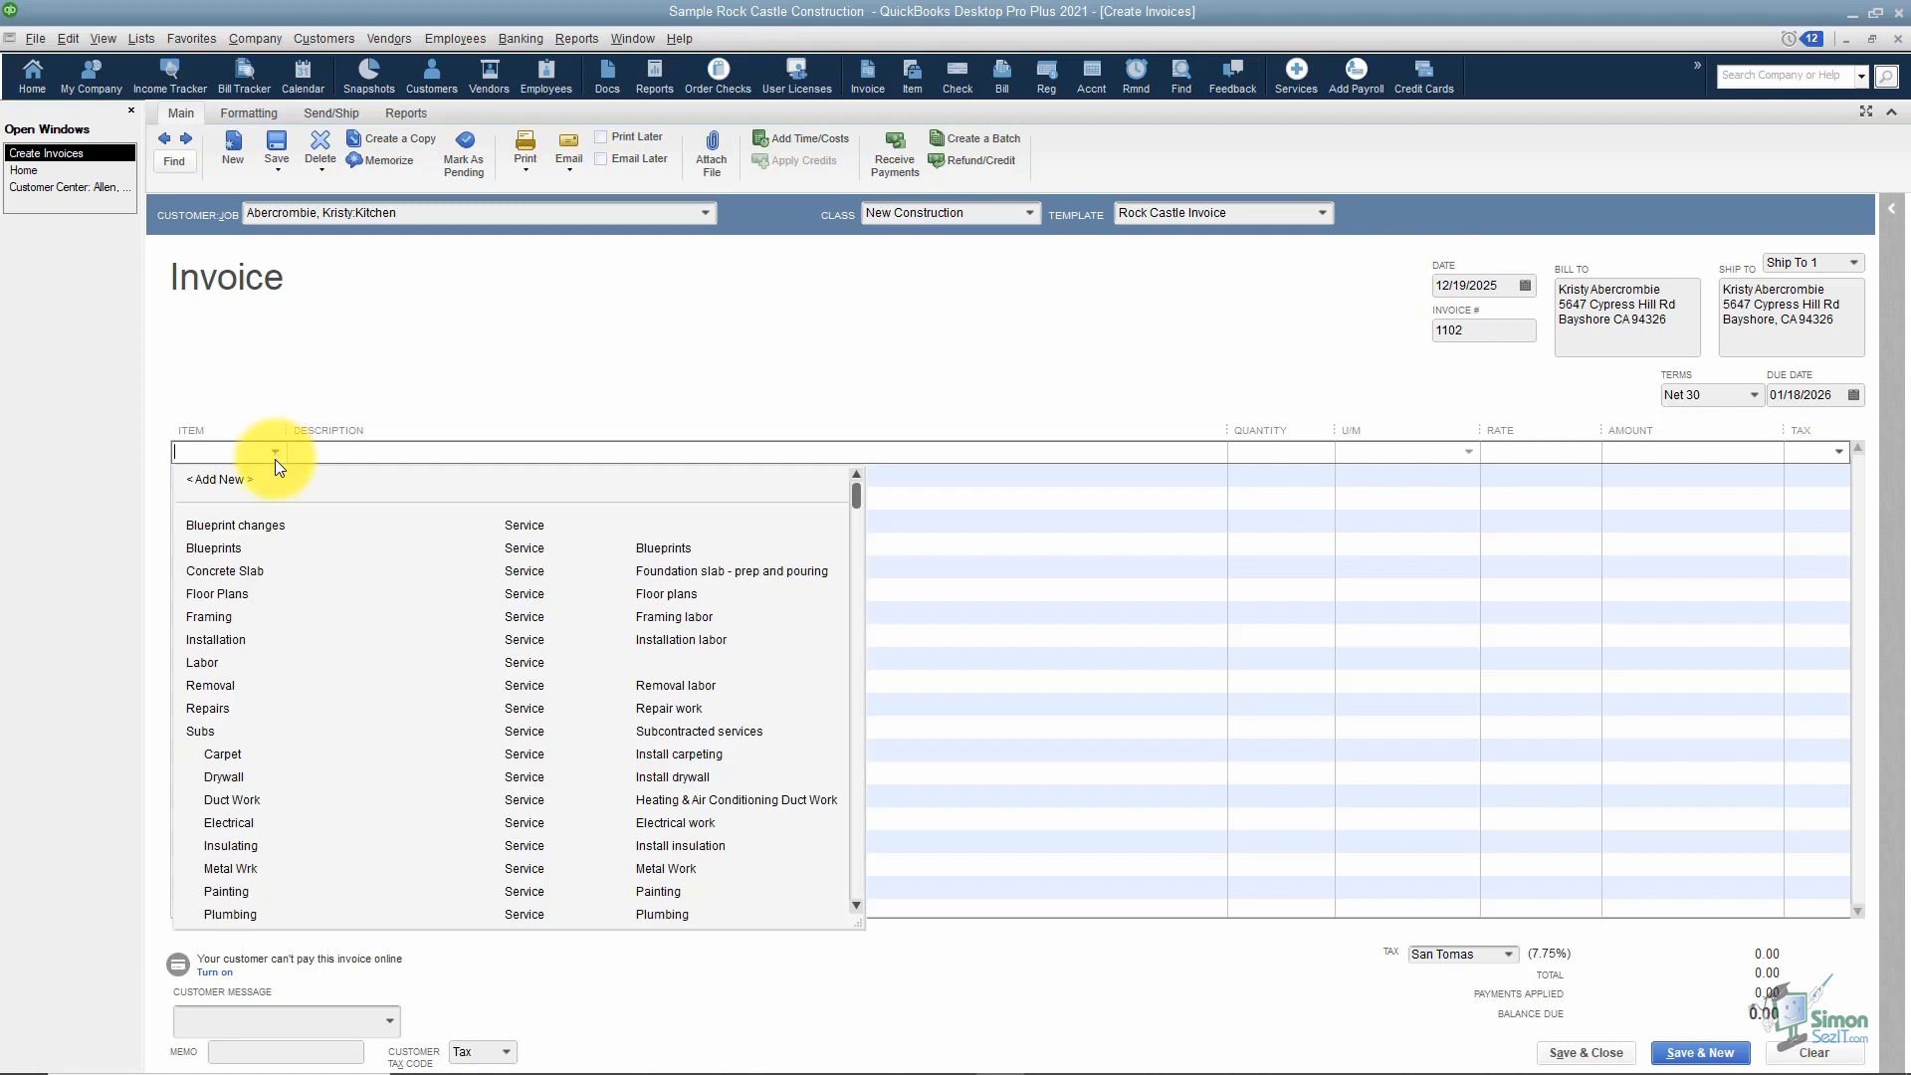
{"action": "left_click", "coordinate": [254, 548]}
{"action": "left_click", "coordinate": [1253, 451]}
{"action": "type", "text": "2"}
{"action": "key", "text": "Tab"}
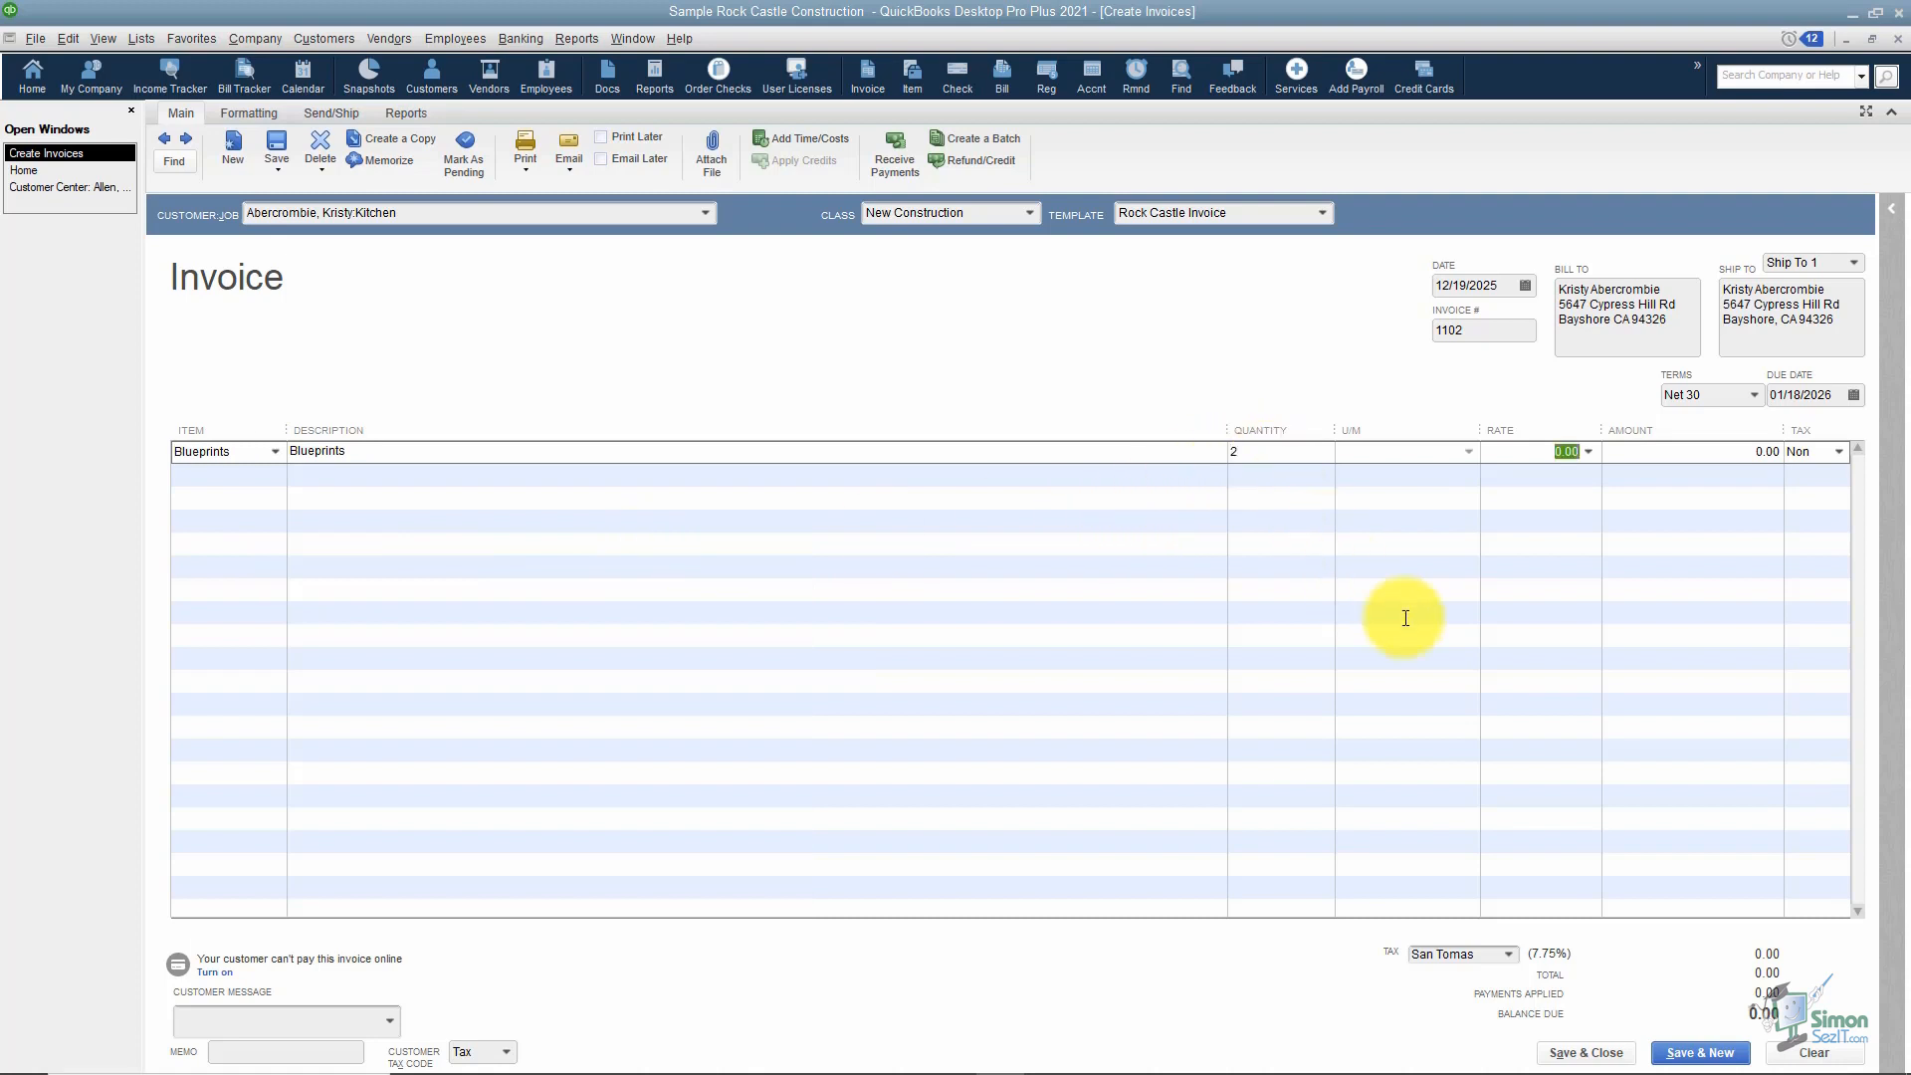
{"action": "type", "text": "500"}
{"action": "key", "text": "Tab"}
{"action": "key", "text": "Tab"}
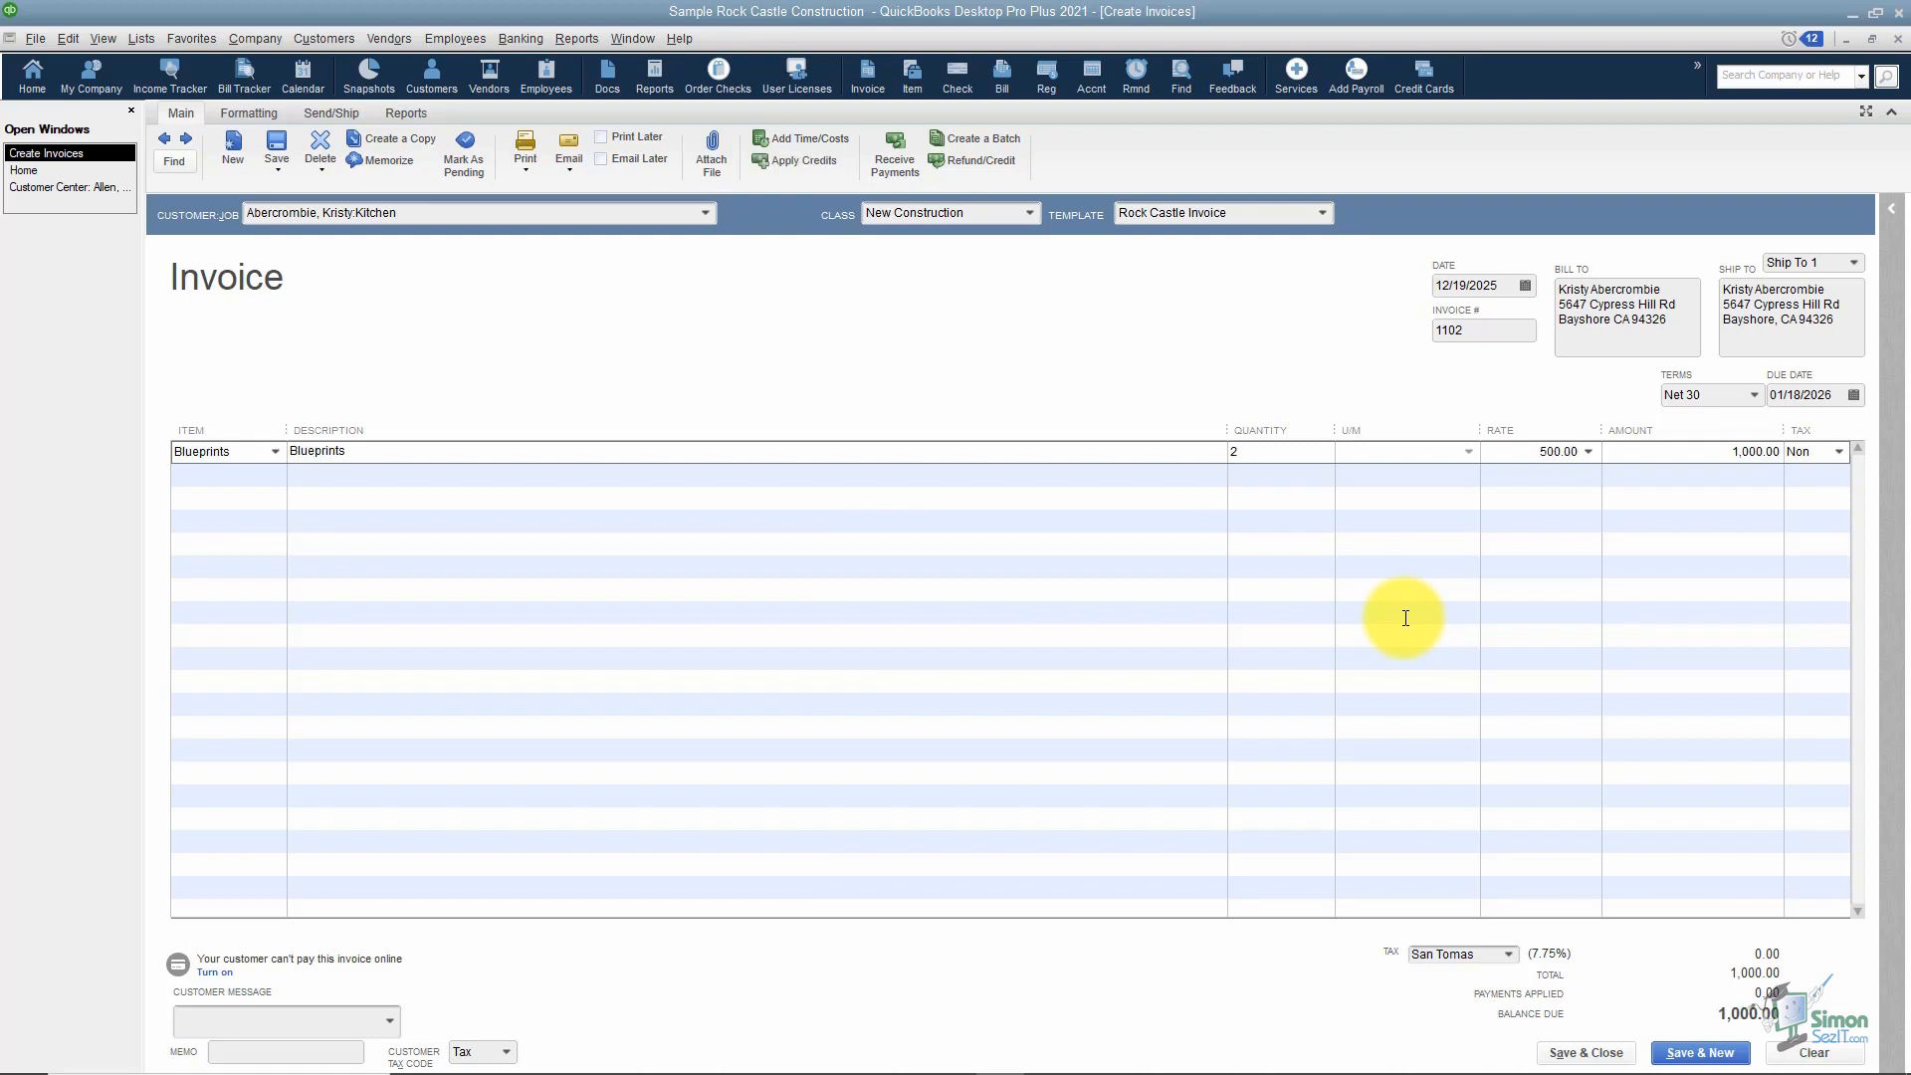
{"action": "key", "text": "Tab"}
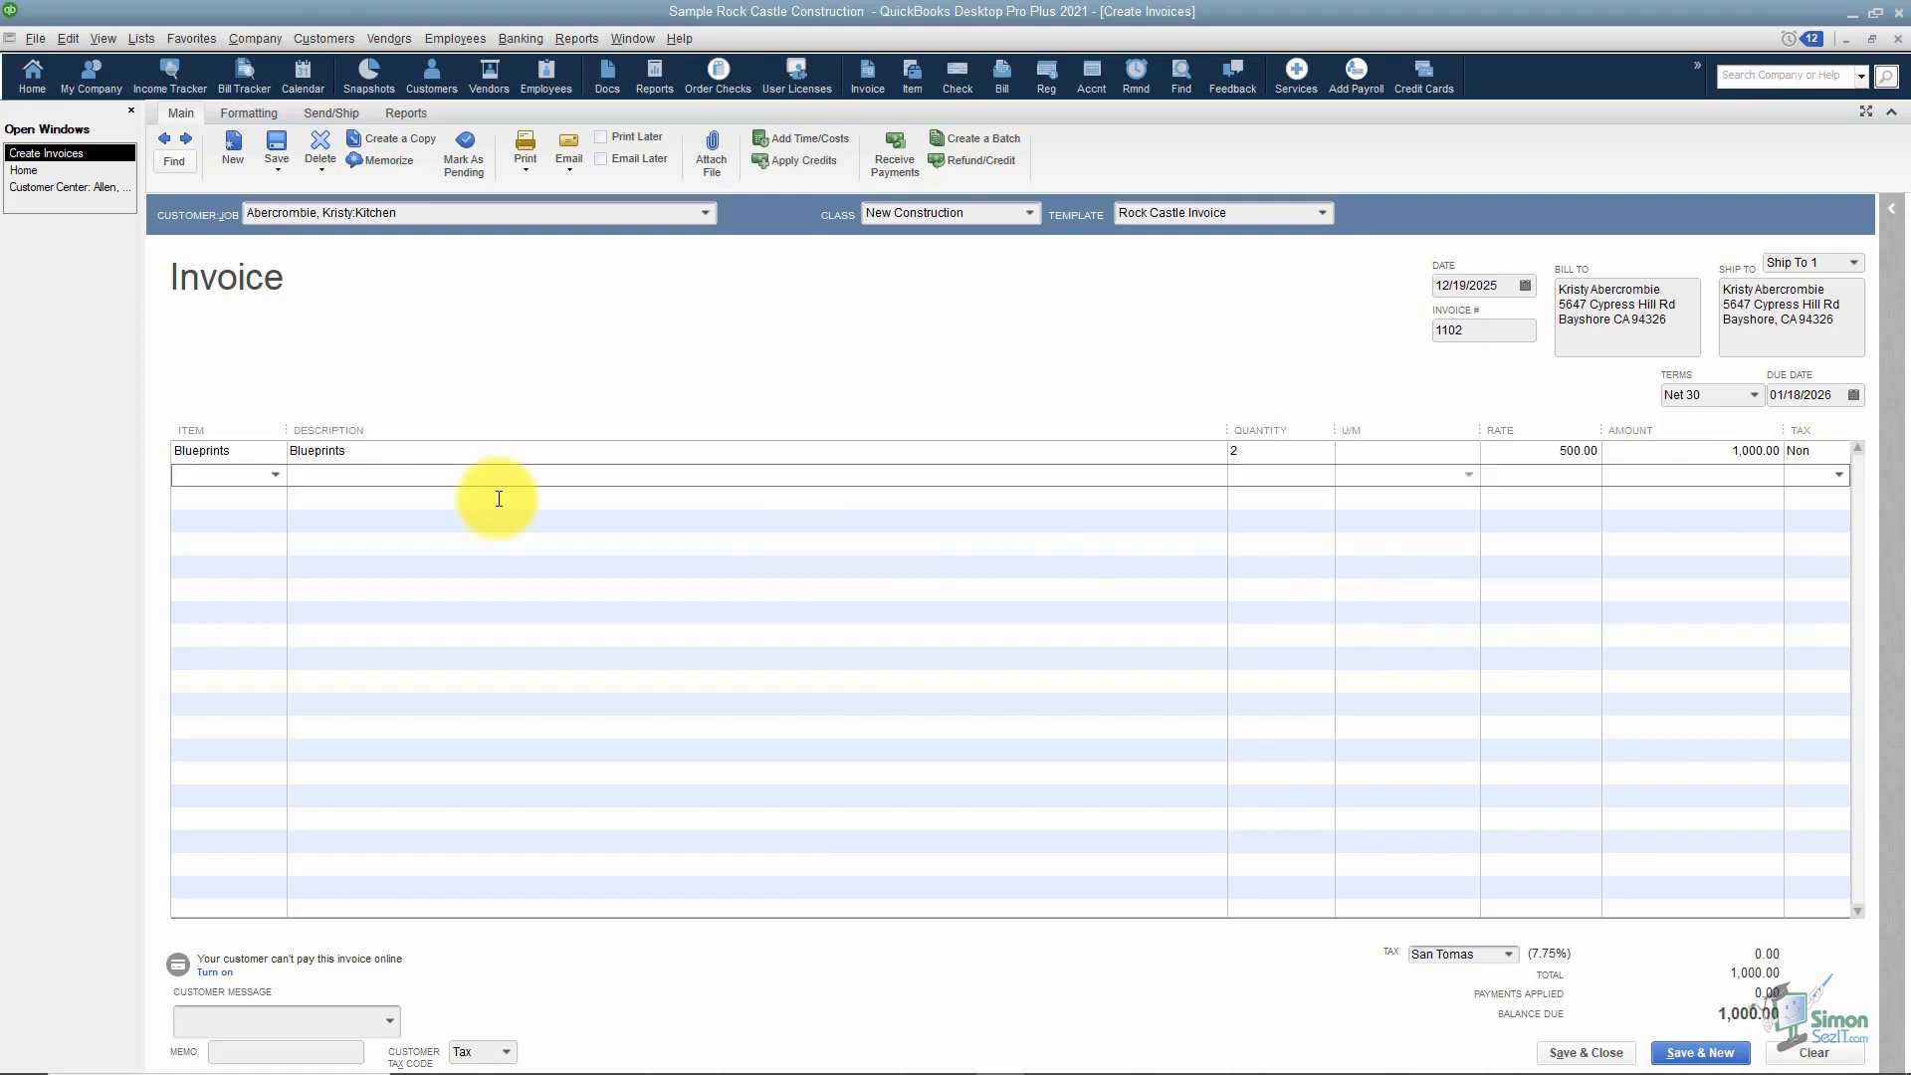
Add the Door Frame inventory part as the second invoice line with a quantity of 1 and a rate of 650.
{"action": "left_click", "coordinate": [275, 476]}
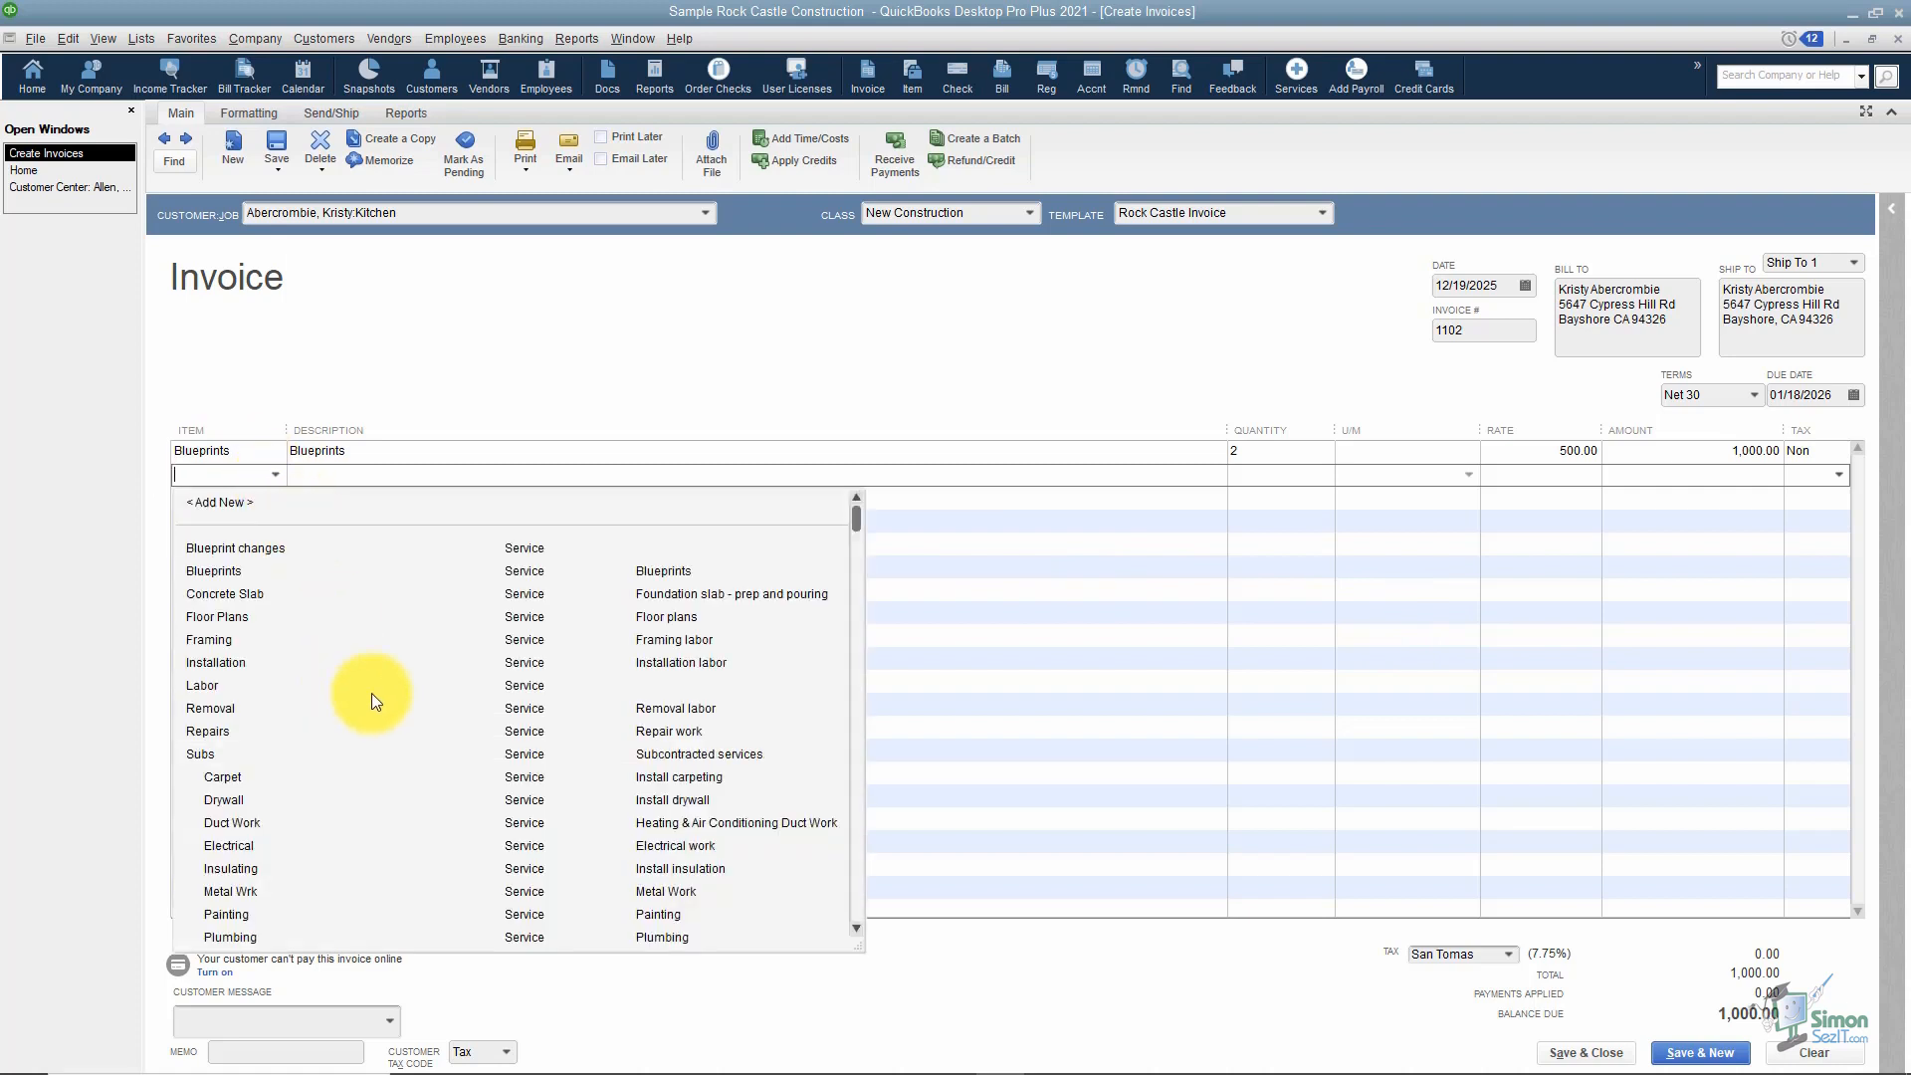
{"action": "scroll", "coordinate": [403, 691], "scroll_direction": "down", "scroll_amount": 5}
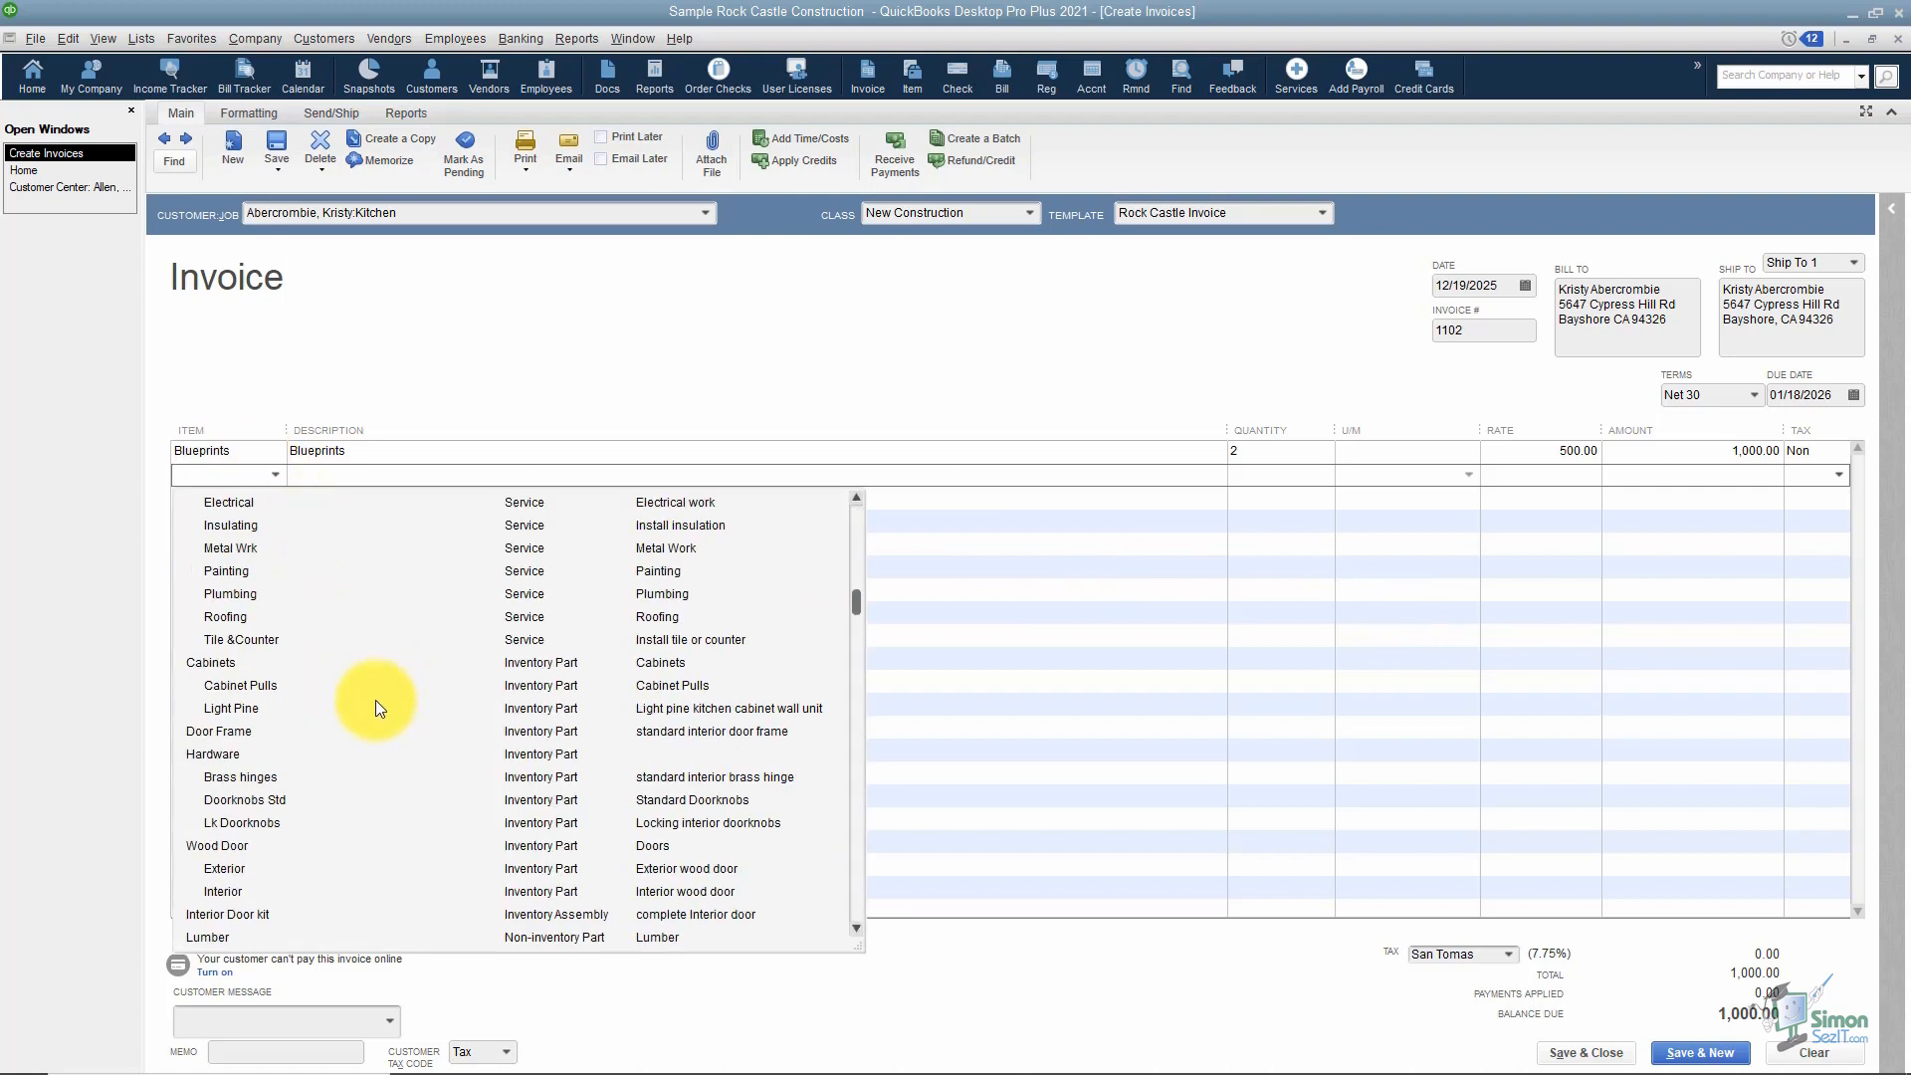
{"action": "left_click", "coordinate": [247, 730]}
{"action": "left_click", "coordinate": [1262, 474]}
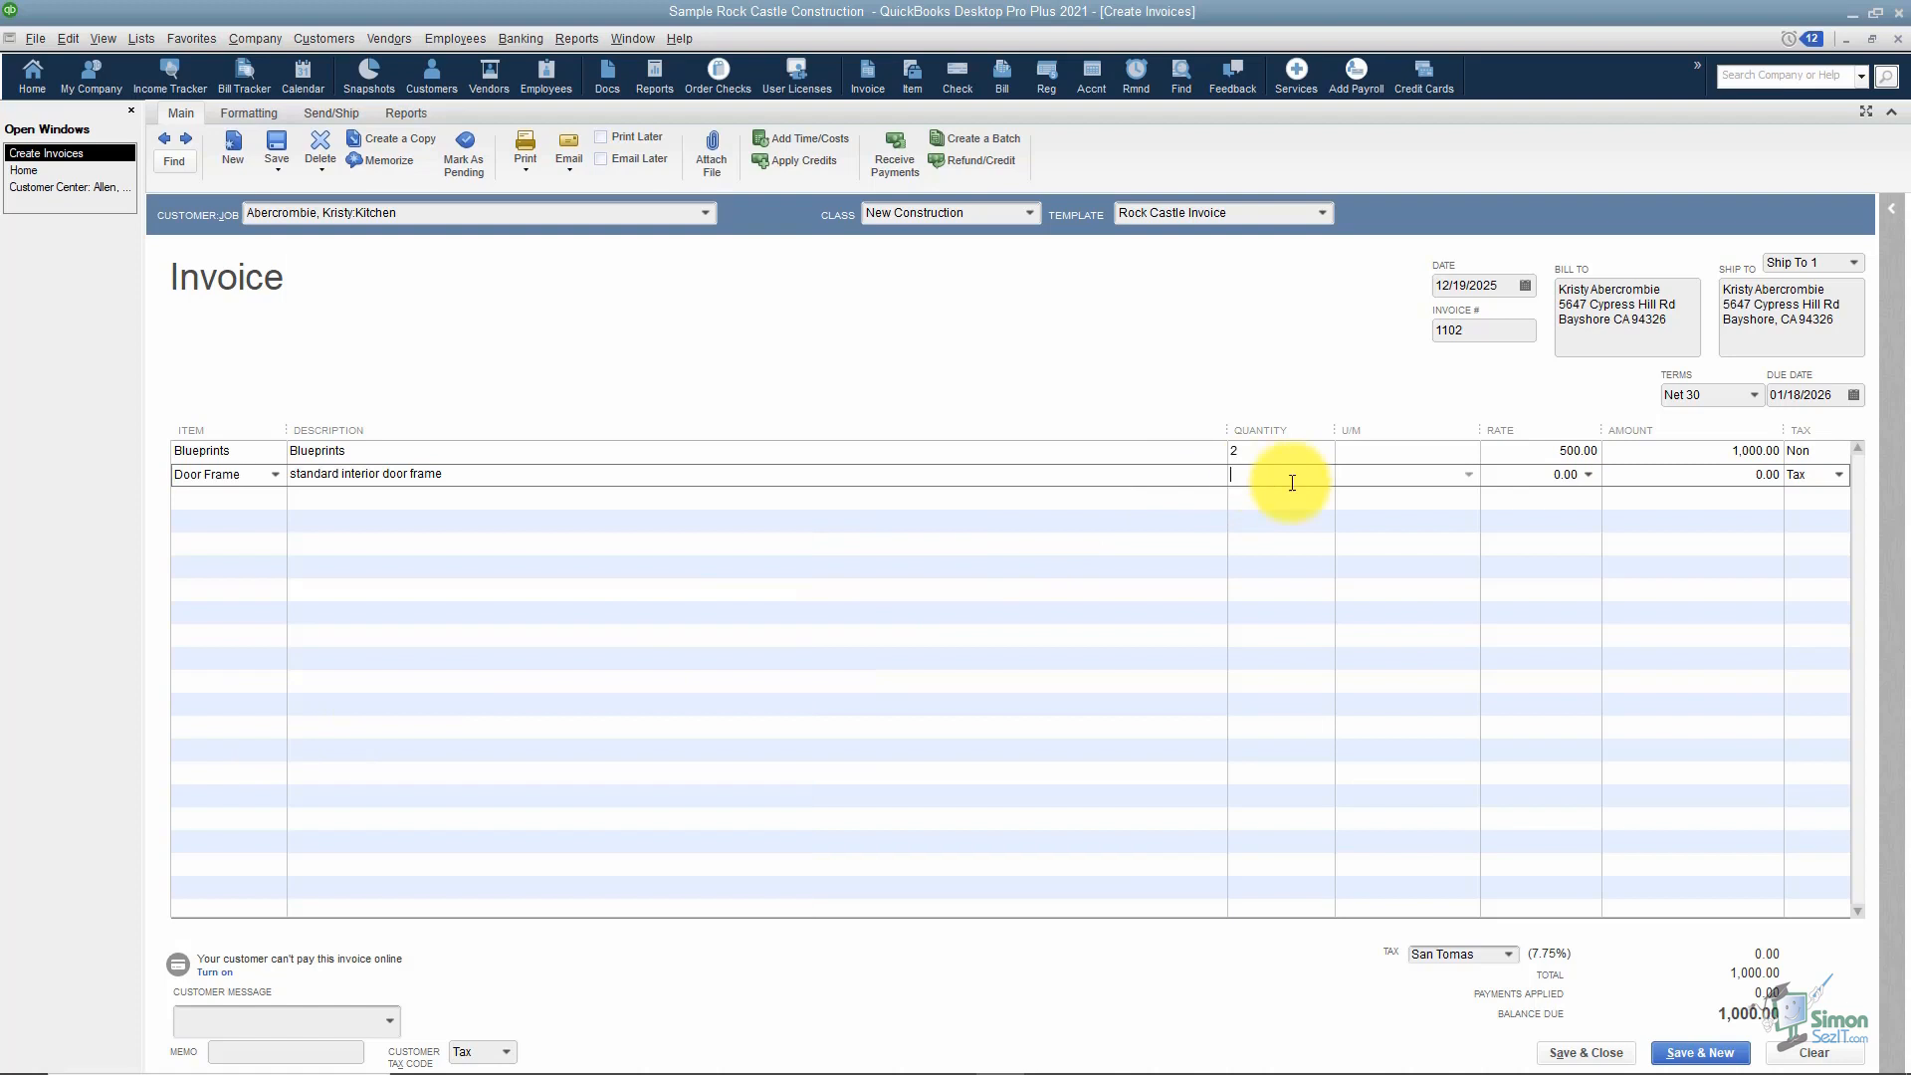
{"action": "type", "text": "1"}
{"action": "key", "text": "Tab"}
{"action": "type", "text": "650"}
{"action": "key", "text": "Tab"}
{"action": "key", "text": "Tab"}
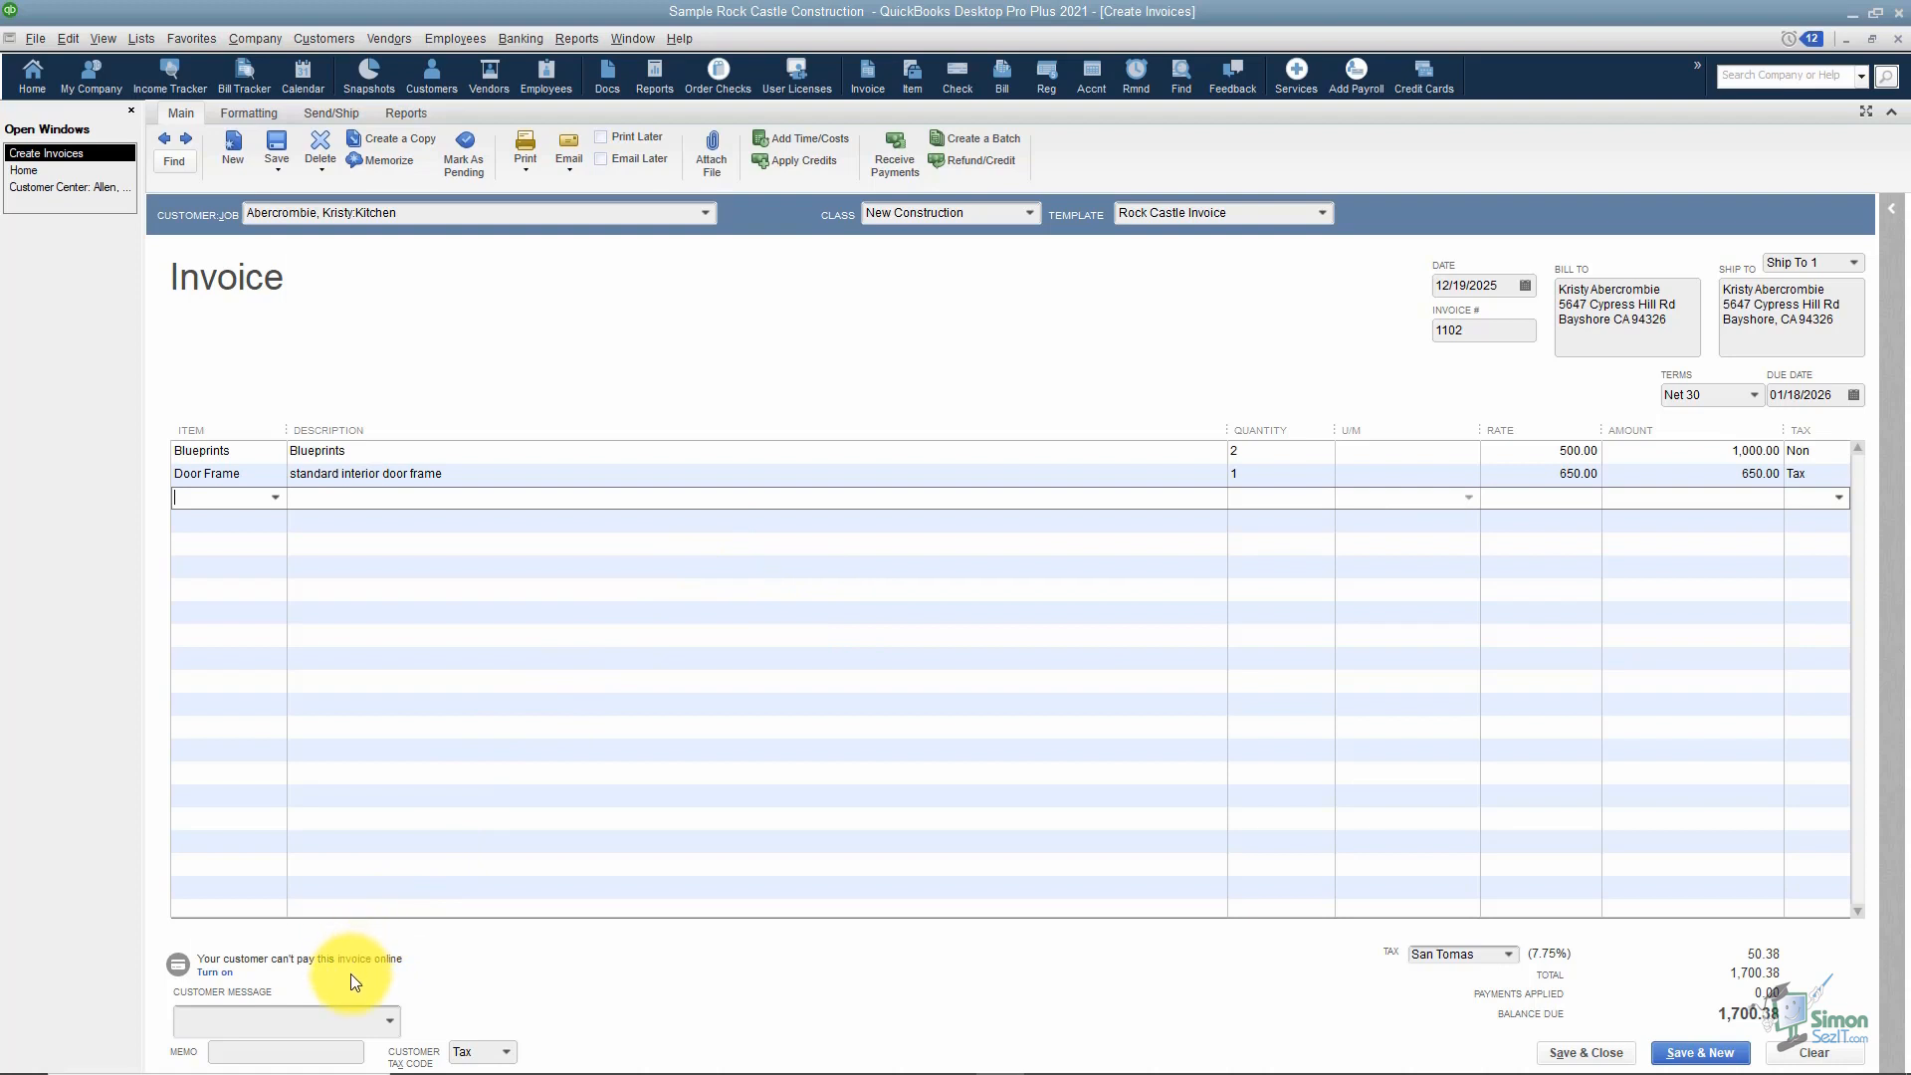
Check the customer message choices and the invoice's formatting, shipping and report tools without choosing any, and save and close the invoice.
{"action": "left_click", "coordinate": [390, 1022]}
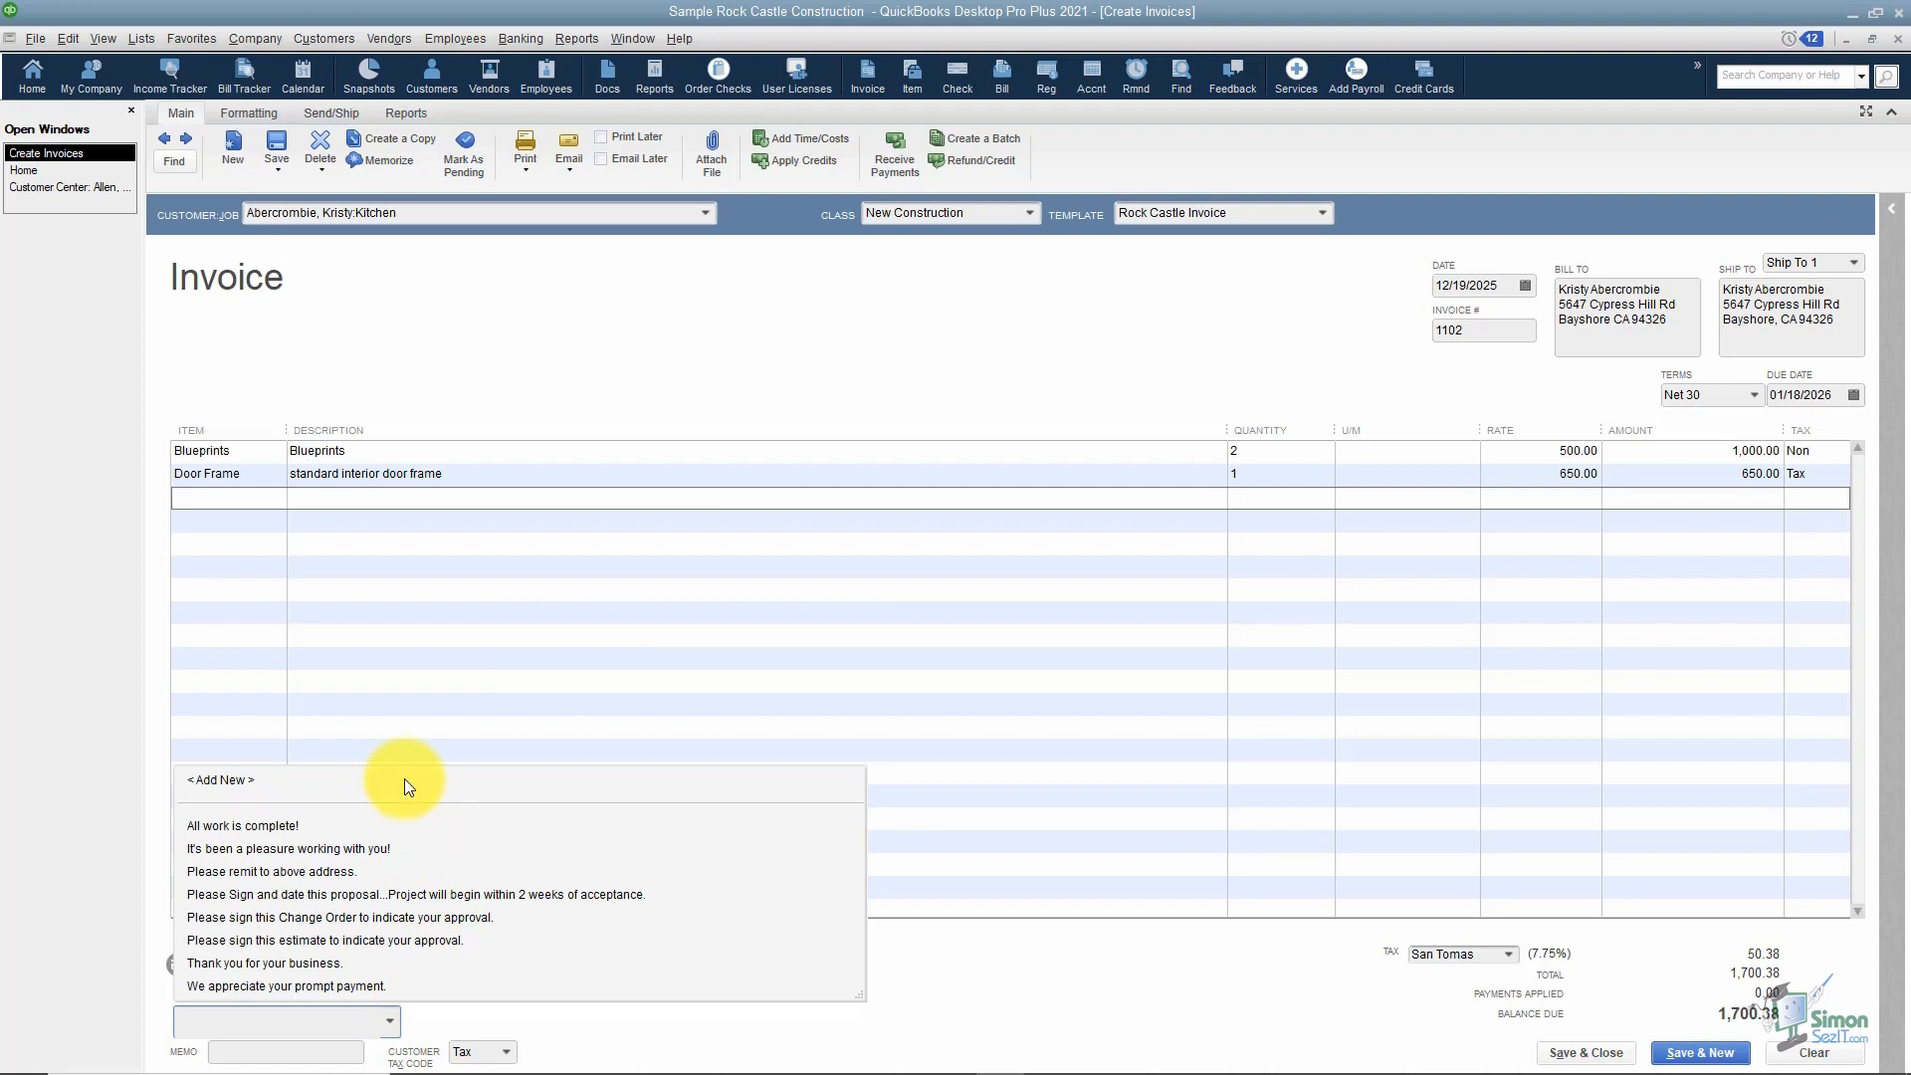
{"action": "key", "text": "Escape"}
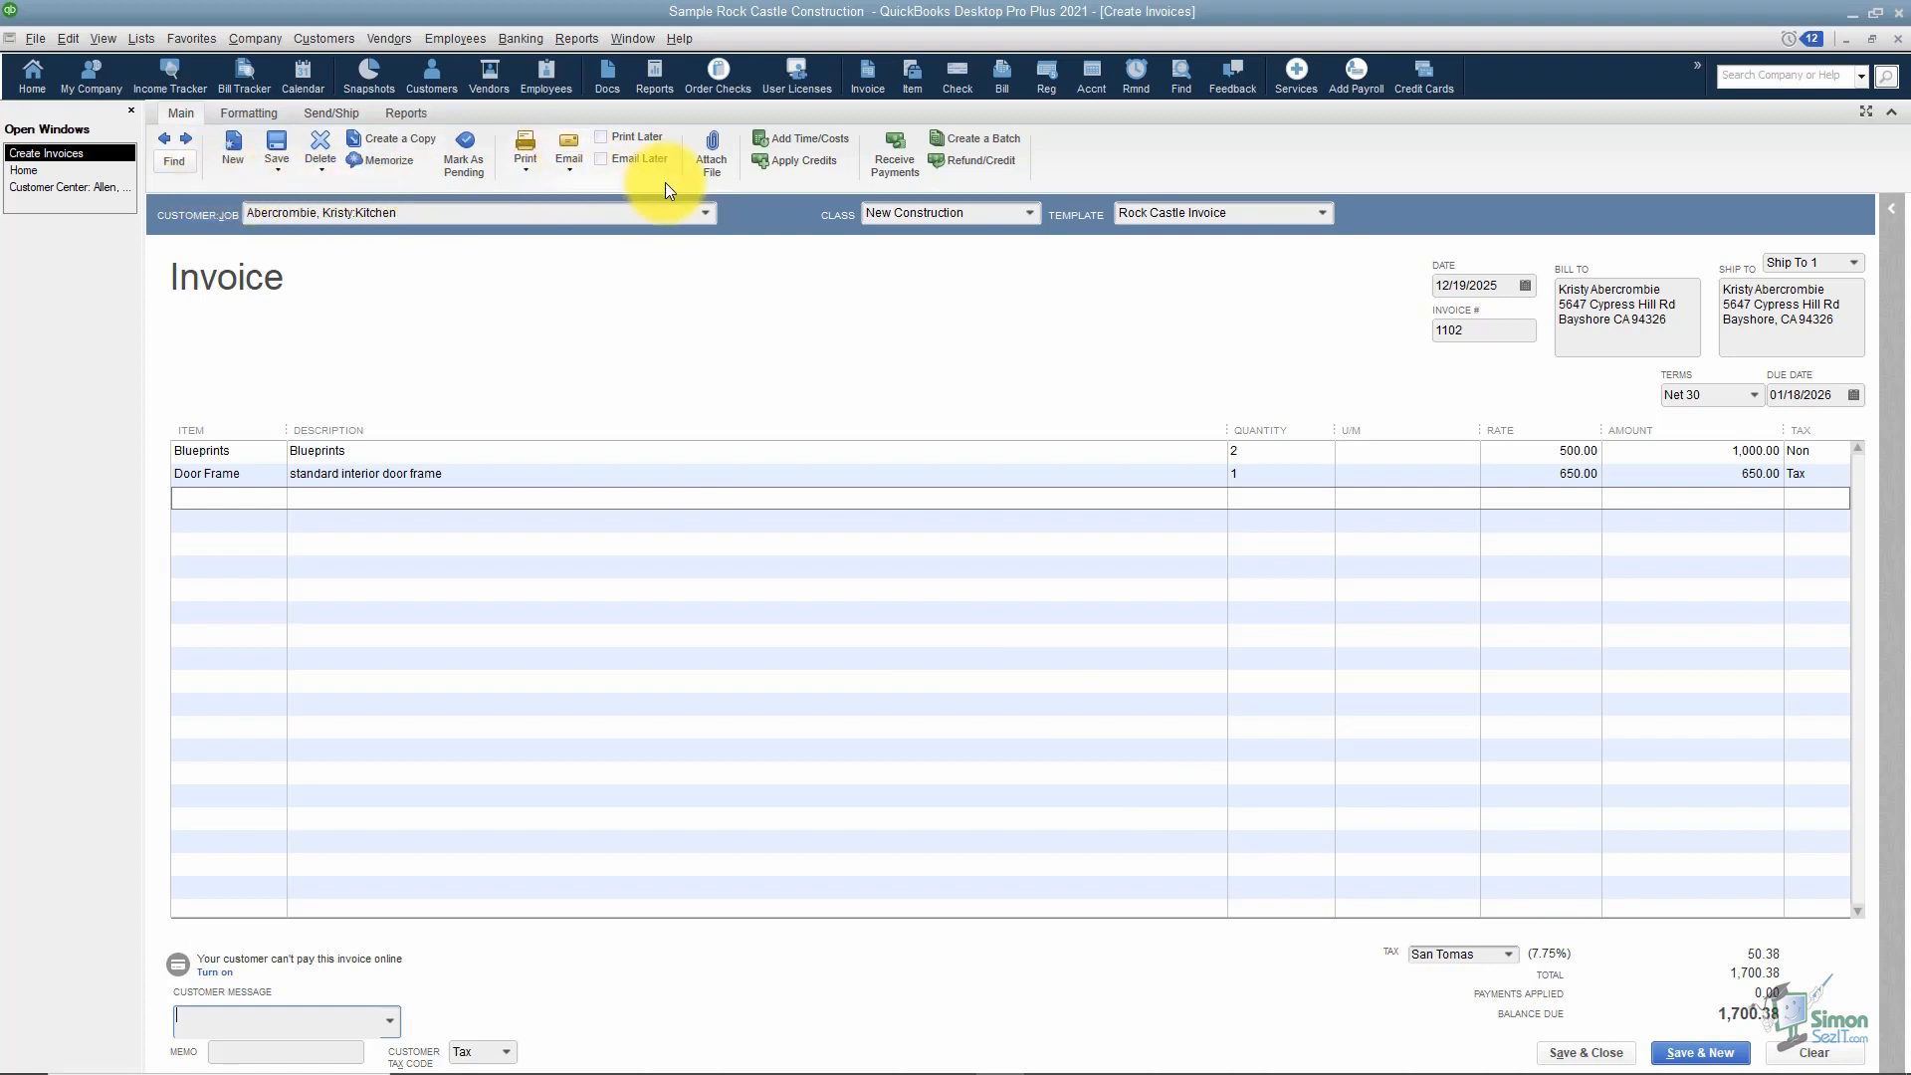
{"action": "left_click", "coordinate": [248, 114]}
{"action": "left_click", "coordinate": [338, 112]}
{"action": "left_click", "coordinate": [406, 112]}
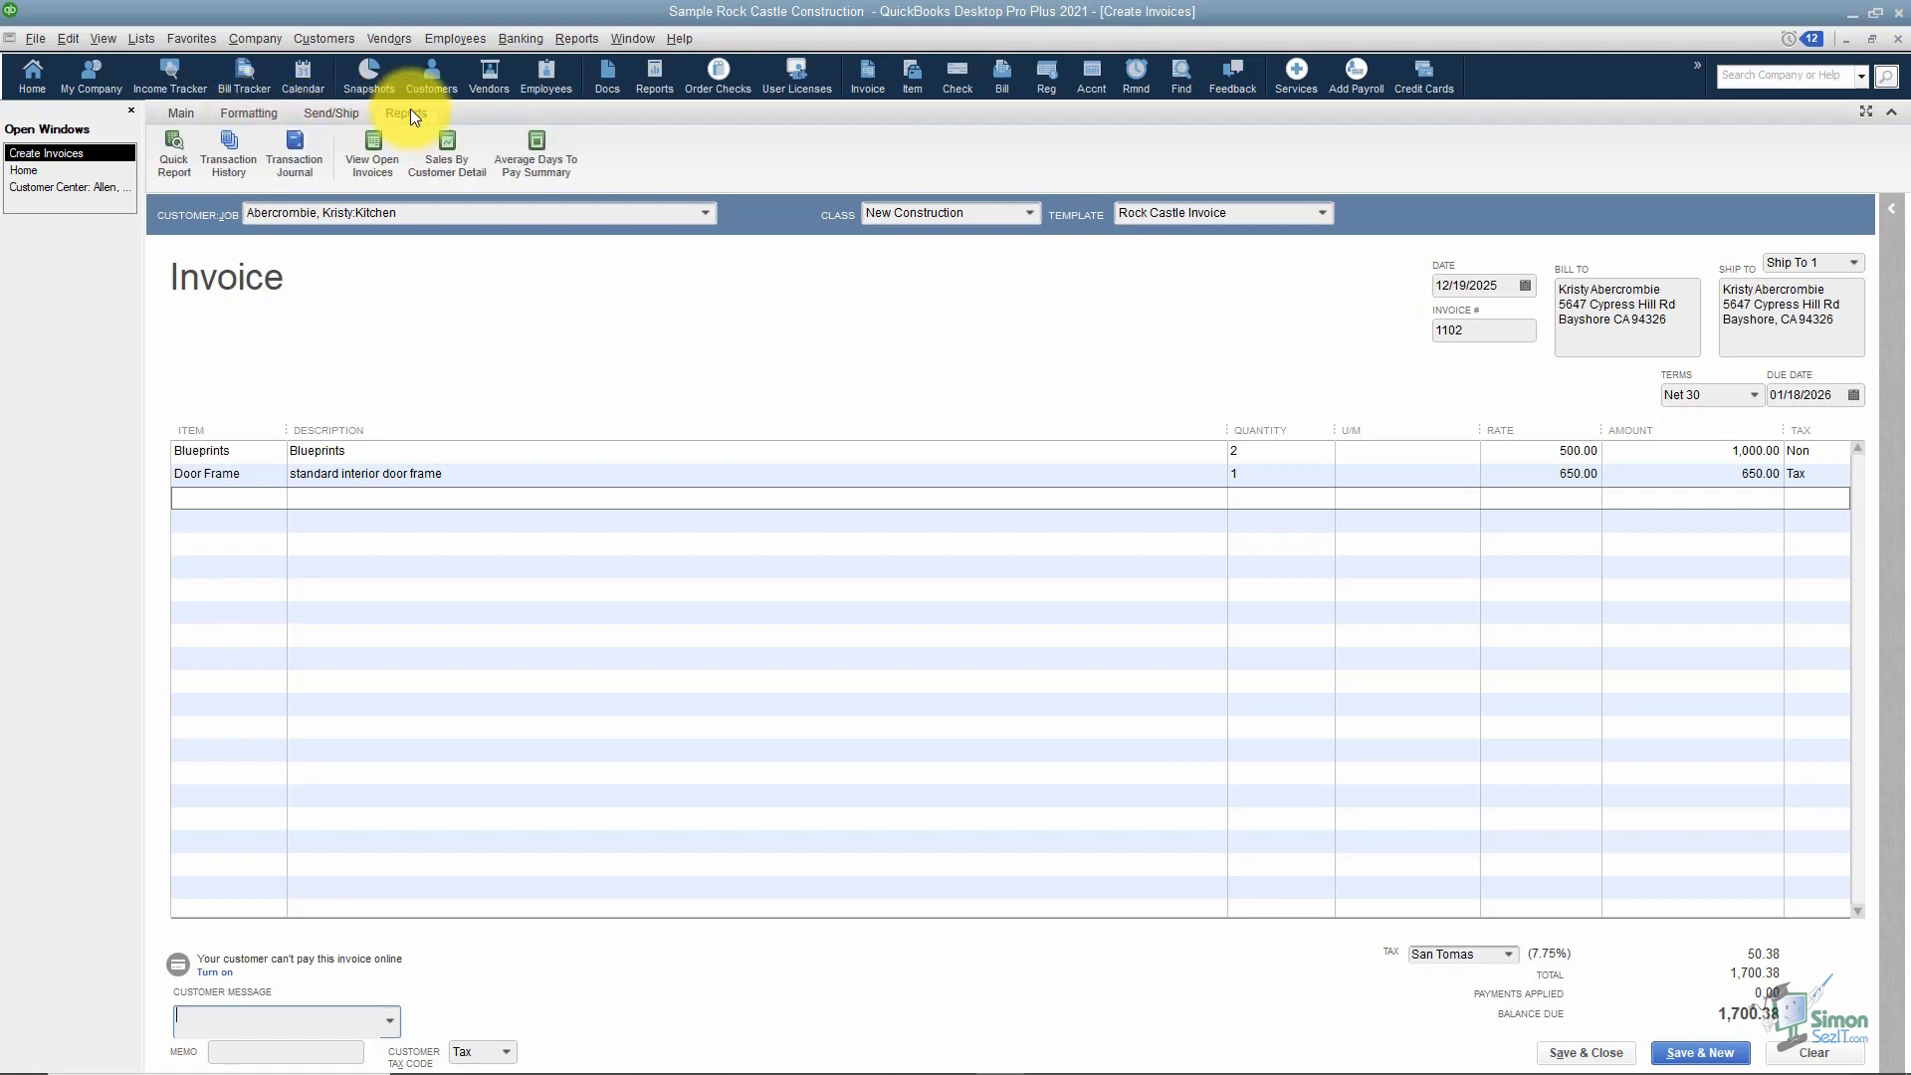
{"action": "left_click", "coordinate": [182, 114]}
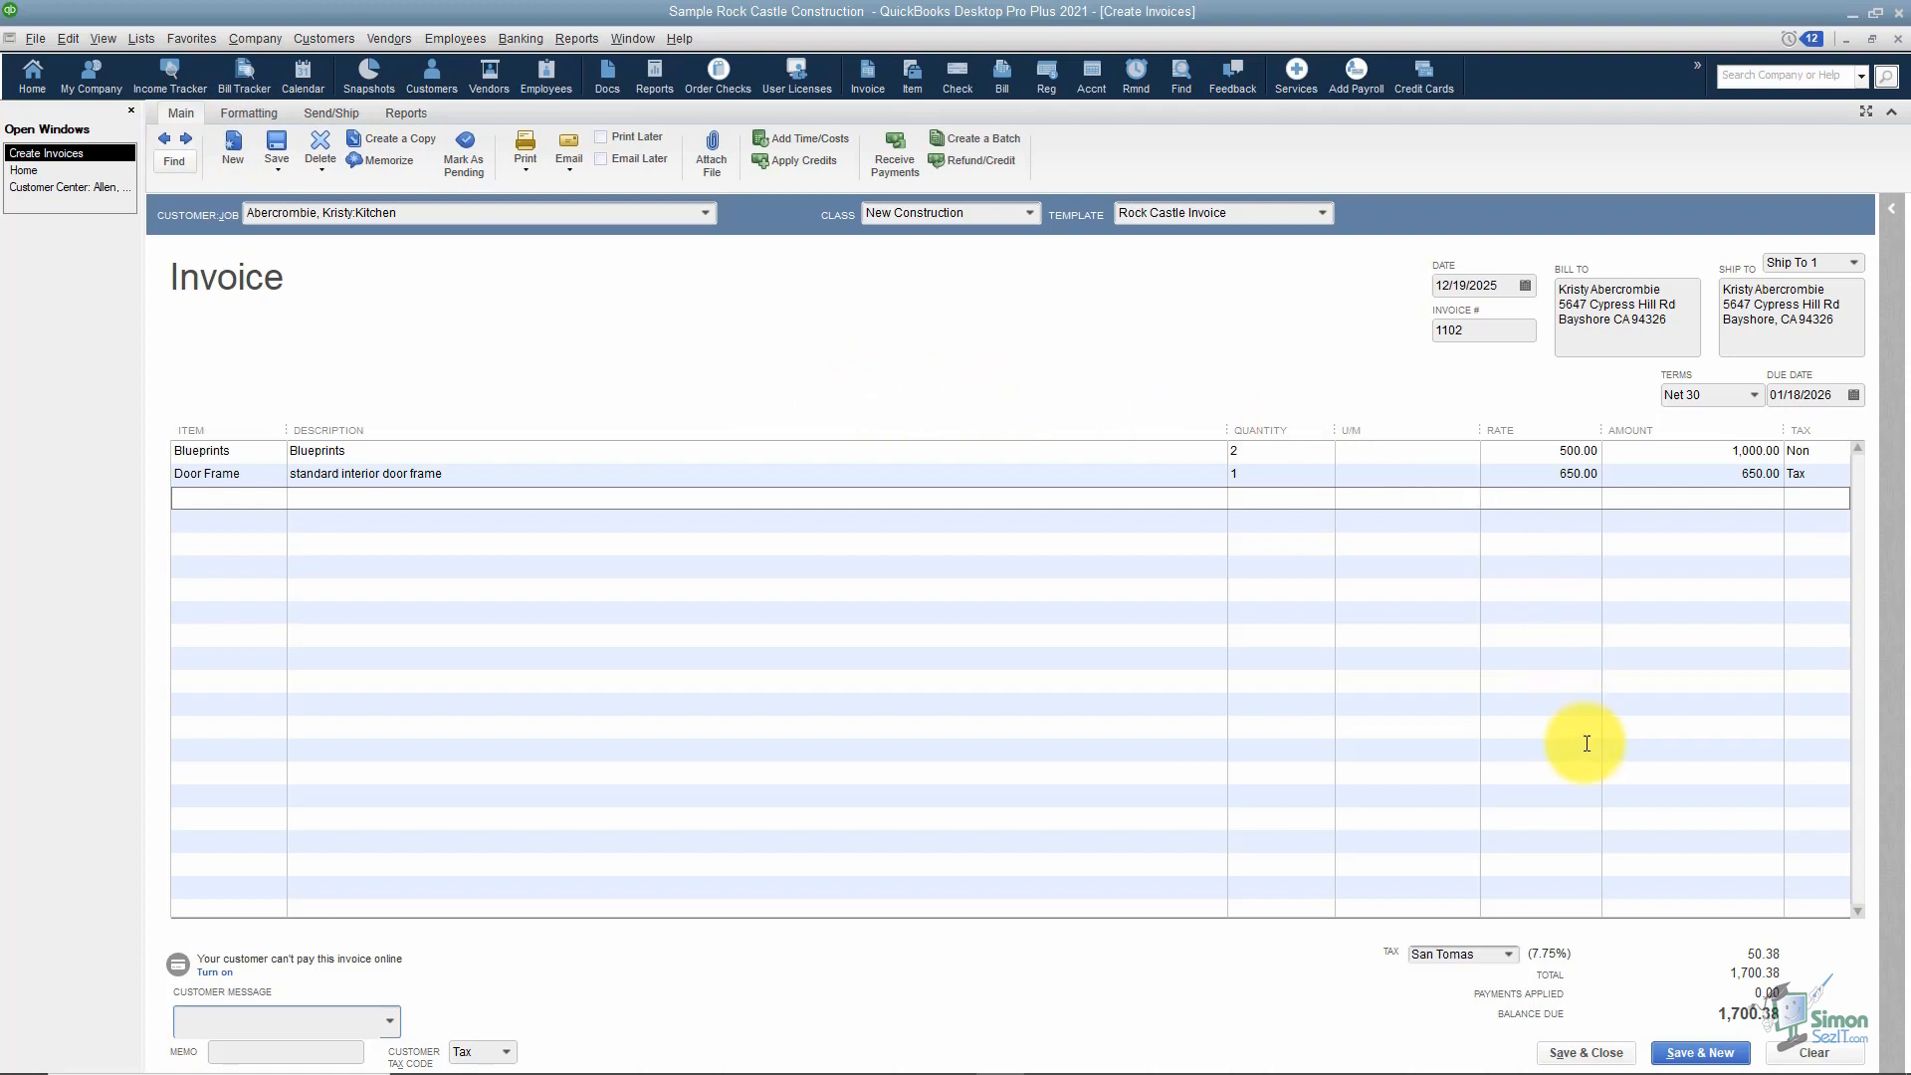
{"action": "left_click", "coordinate": [1586, 1055]}
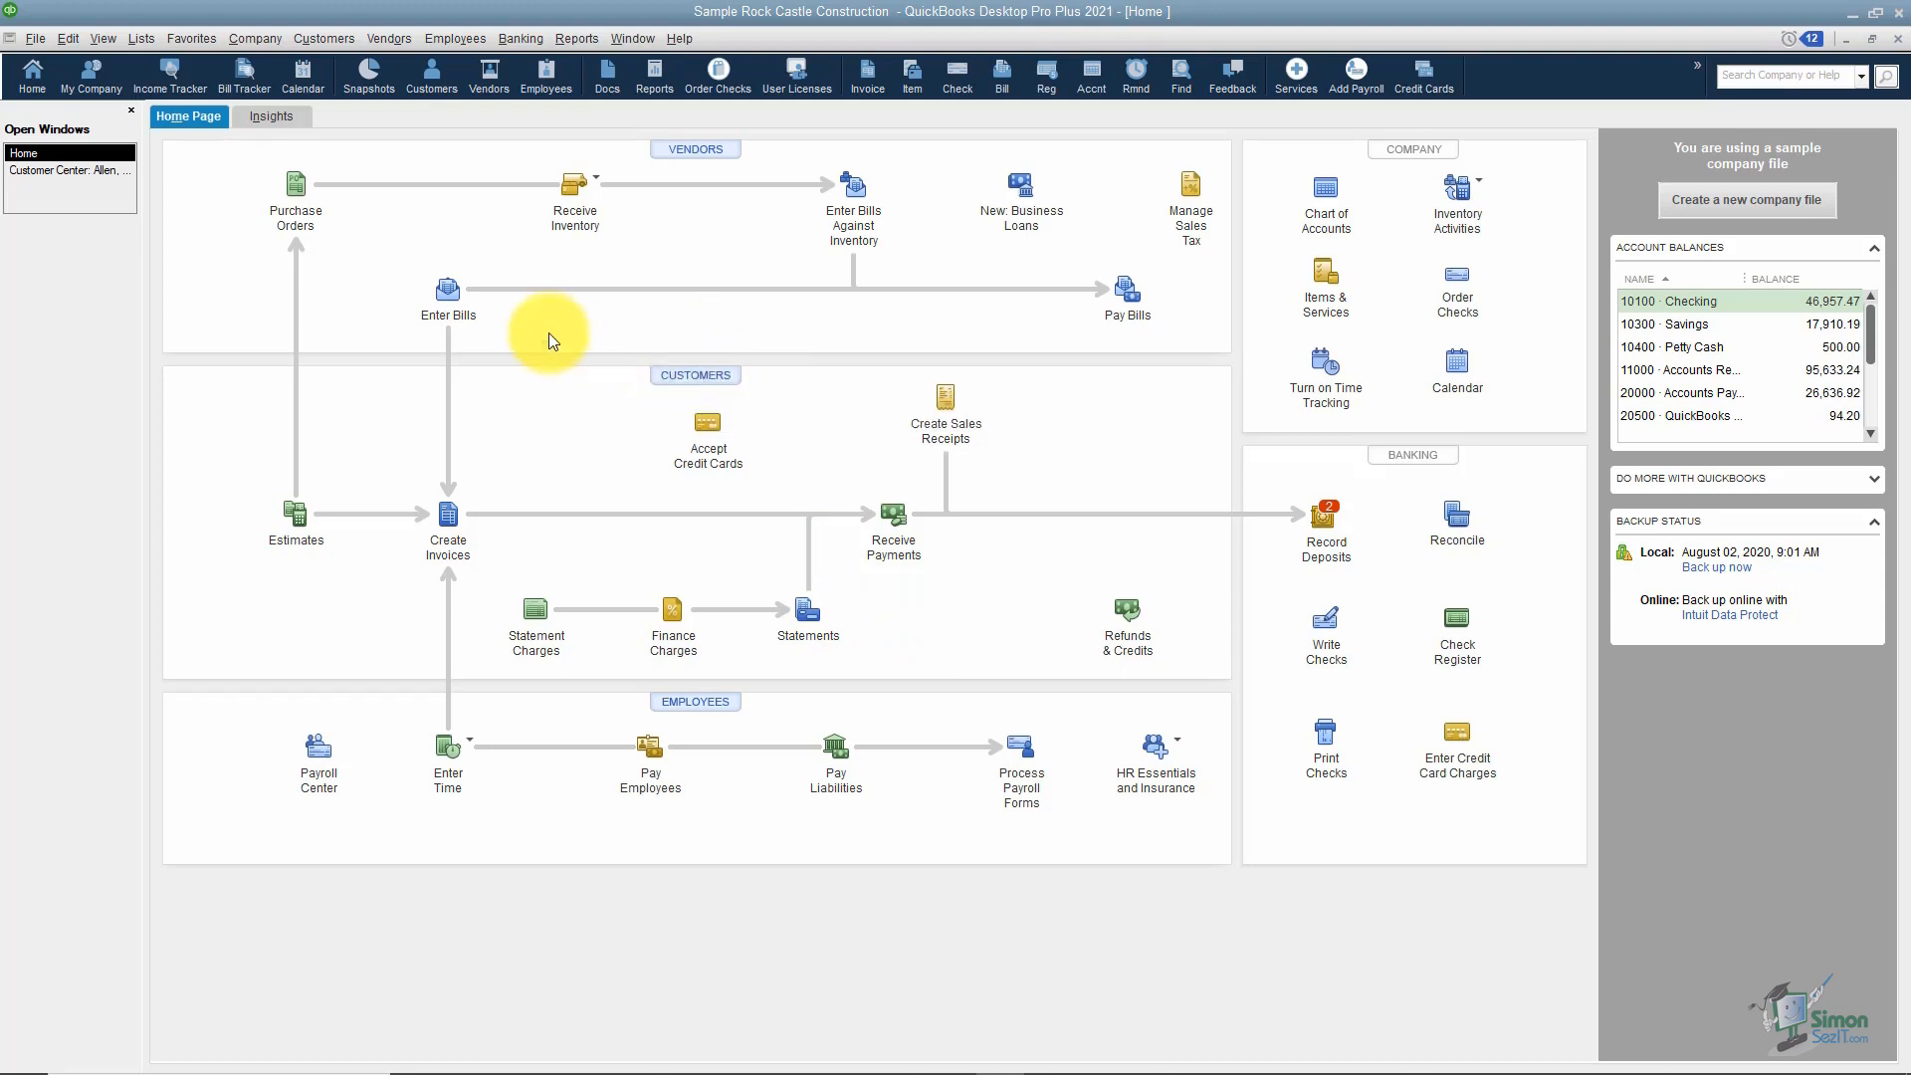
Find the Kitchen job's transactions in the Customer Center, open its 12/19/2025 invoice for review, and close it.
{"action": "left_click", "coordinate": [92, 169]}
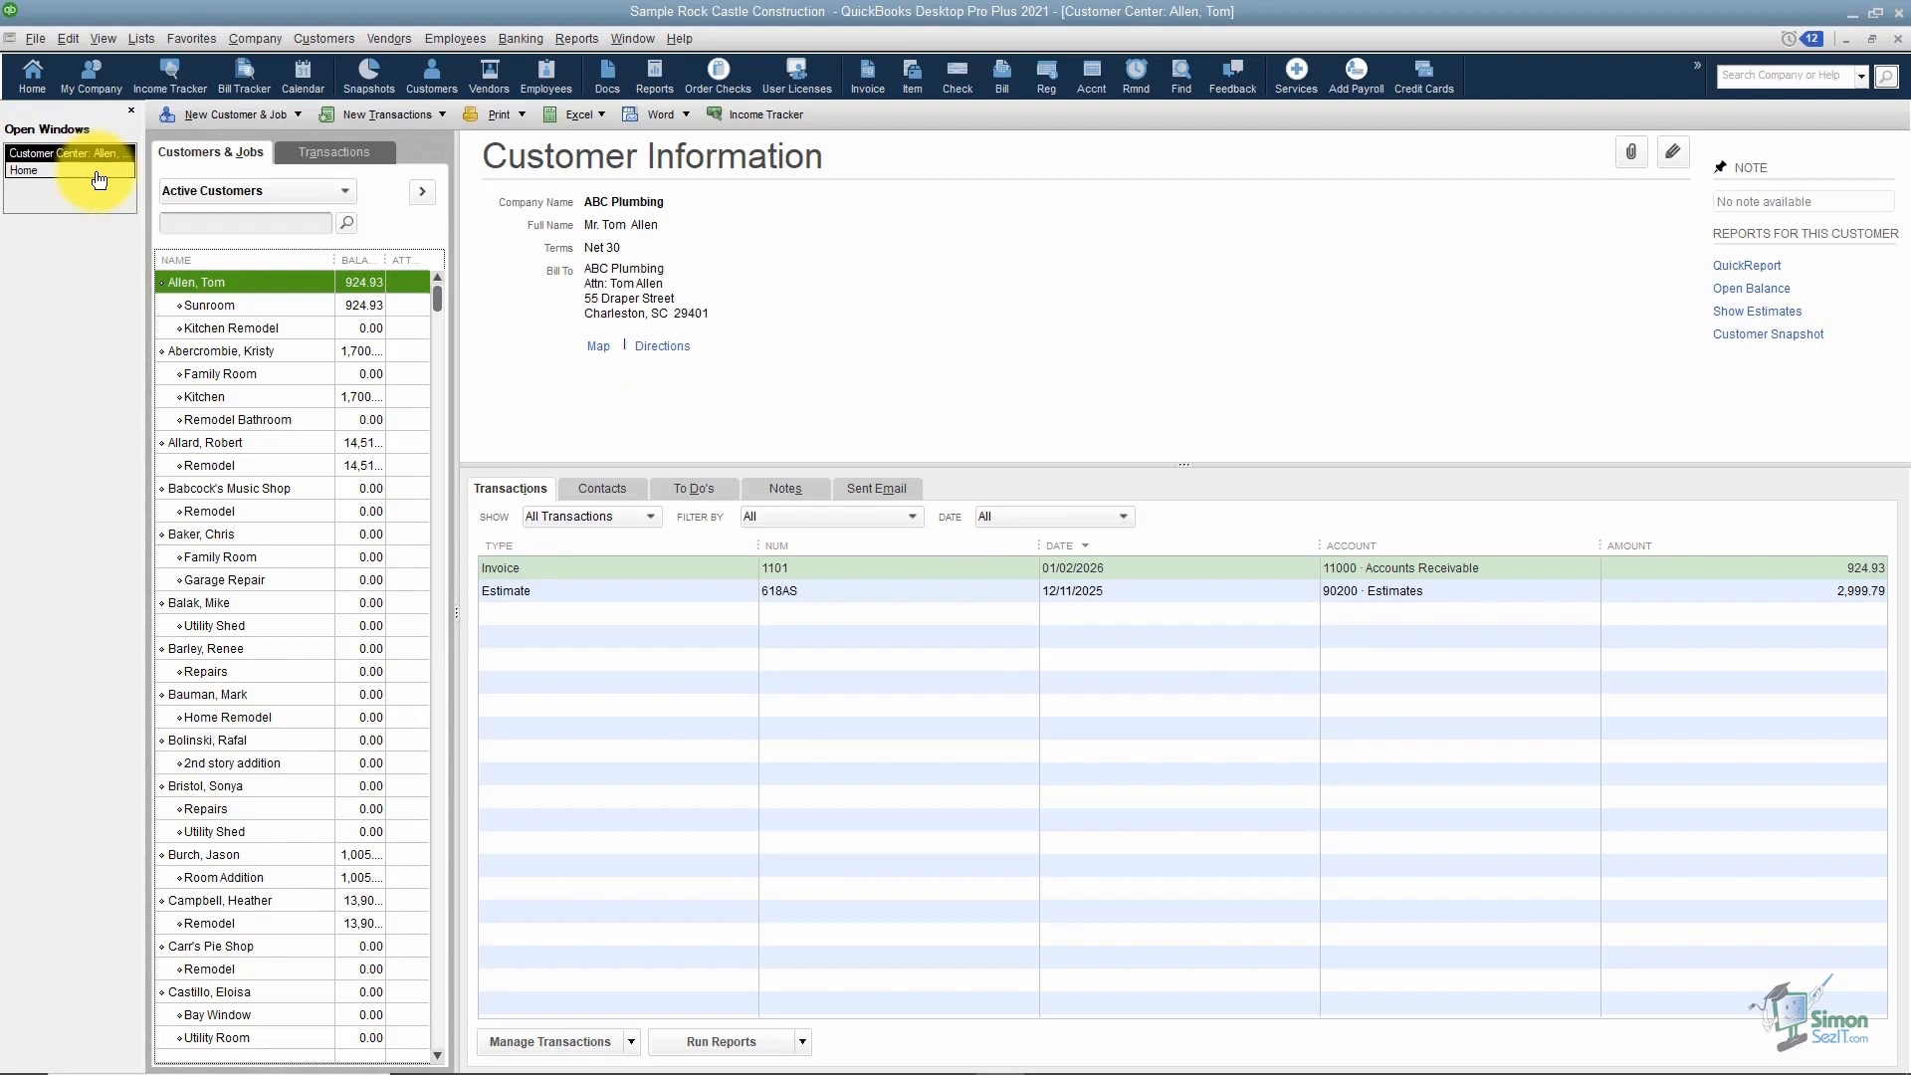
{"action": "left_click", "coordinate": [255, 352]}
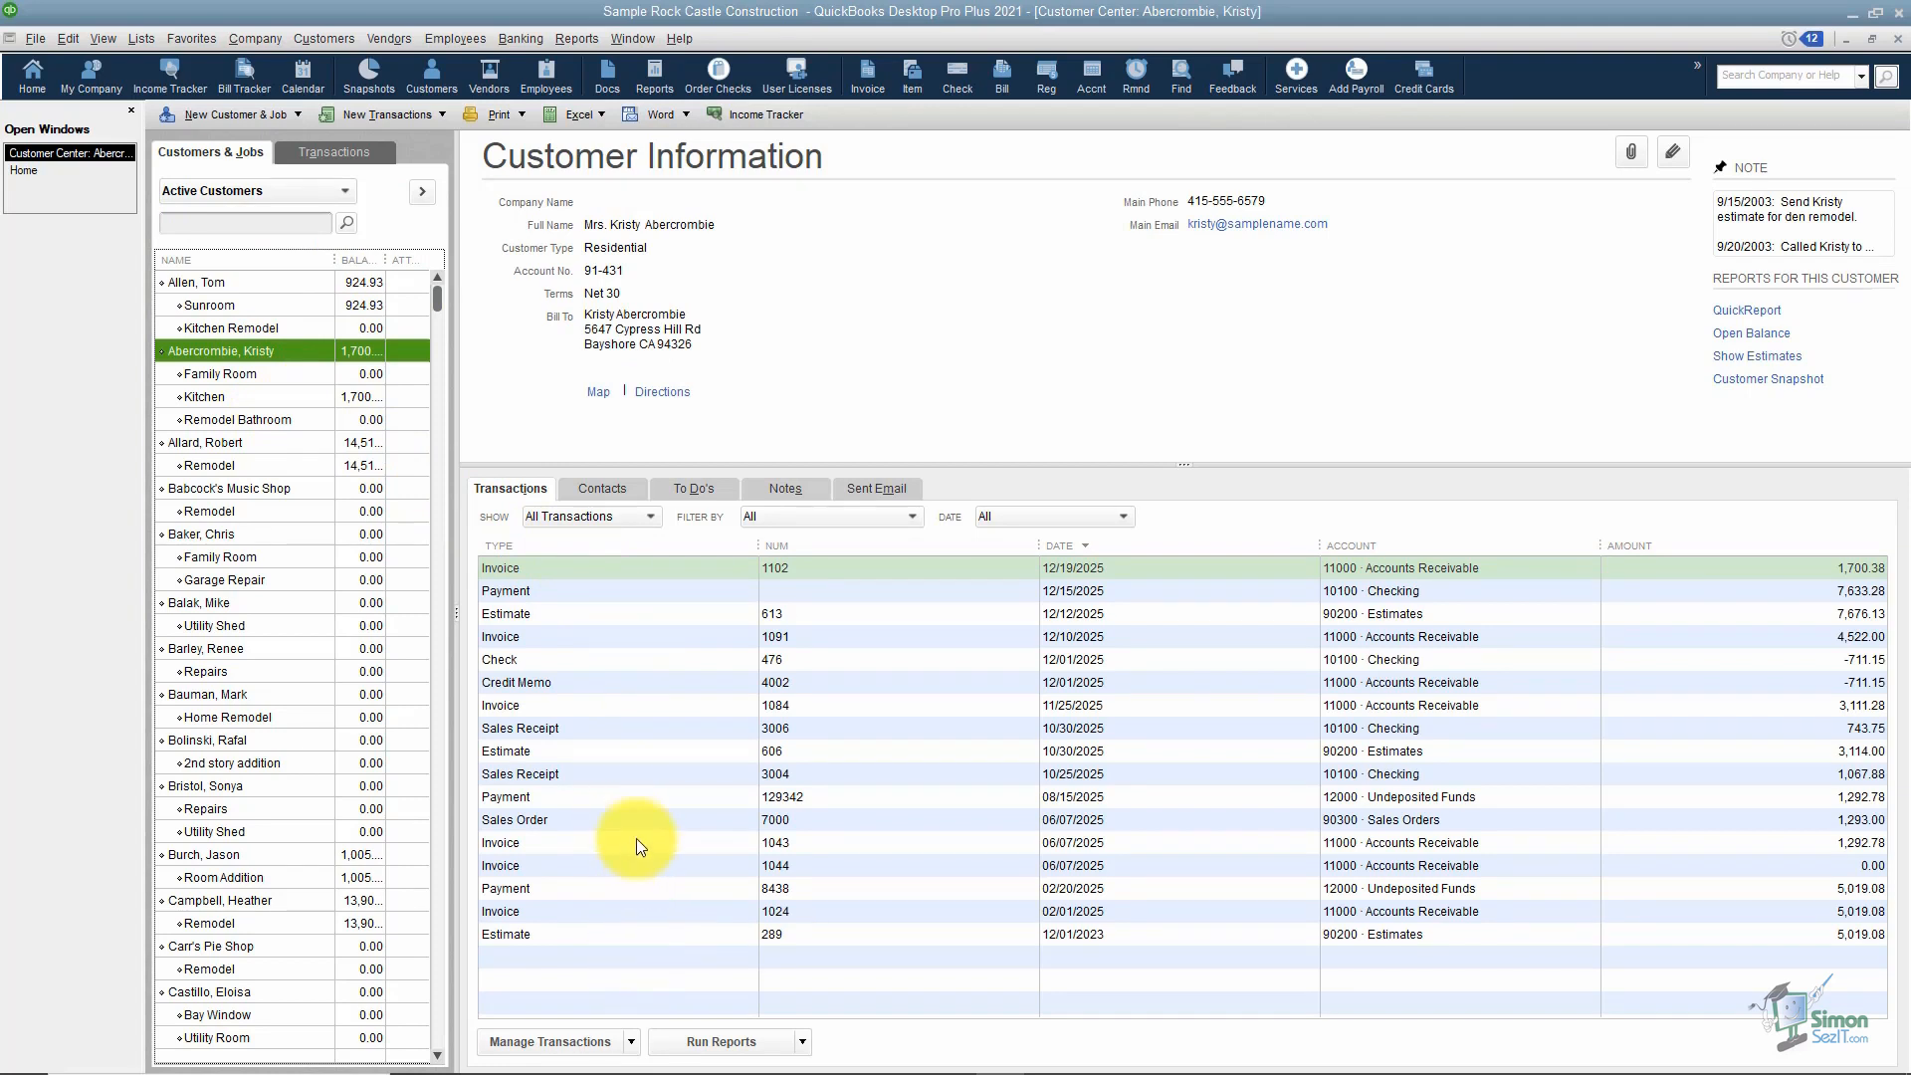
{"action": "left_click", "coordinate": [267, 394]}
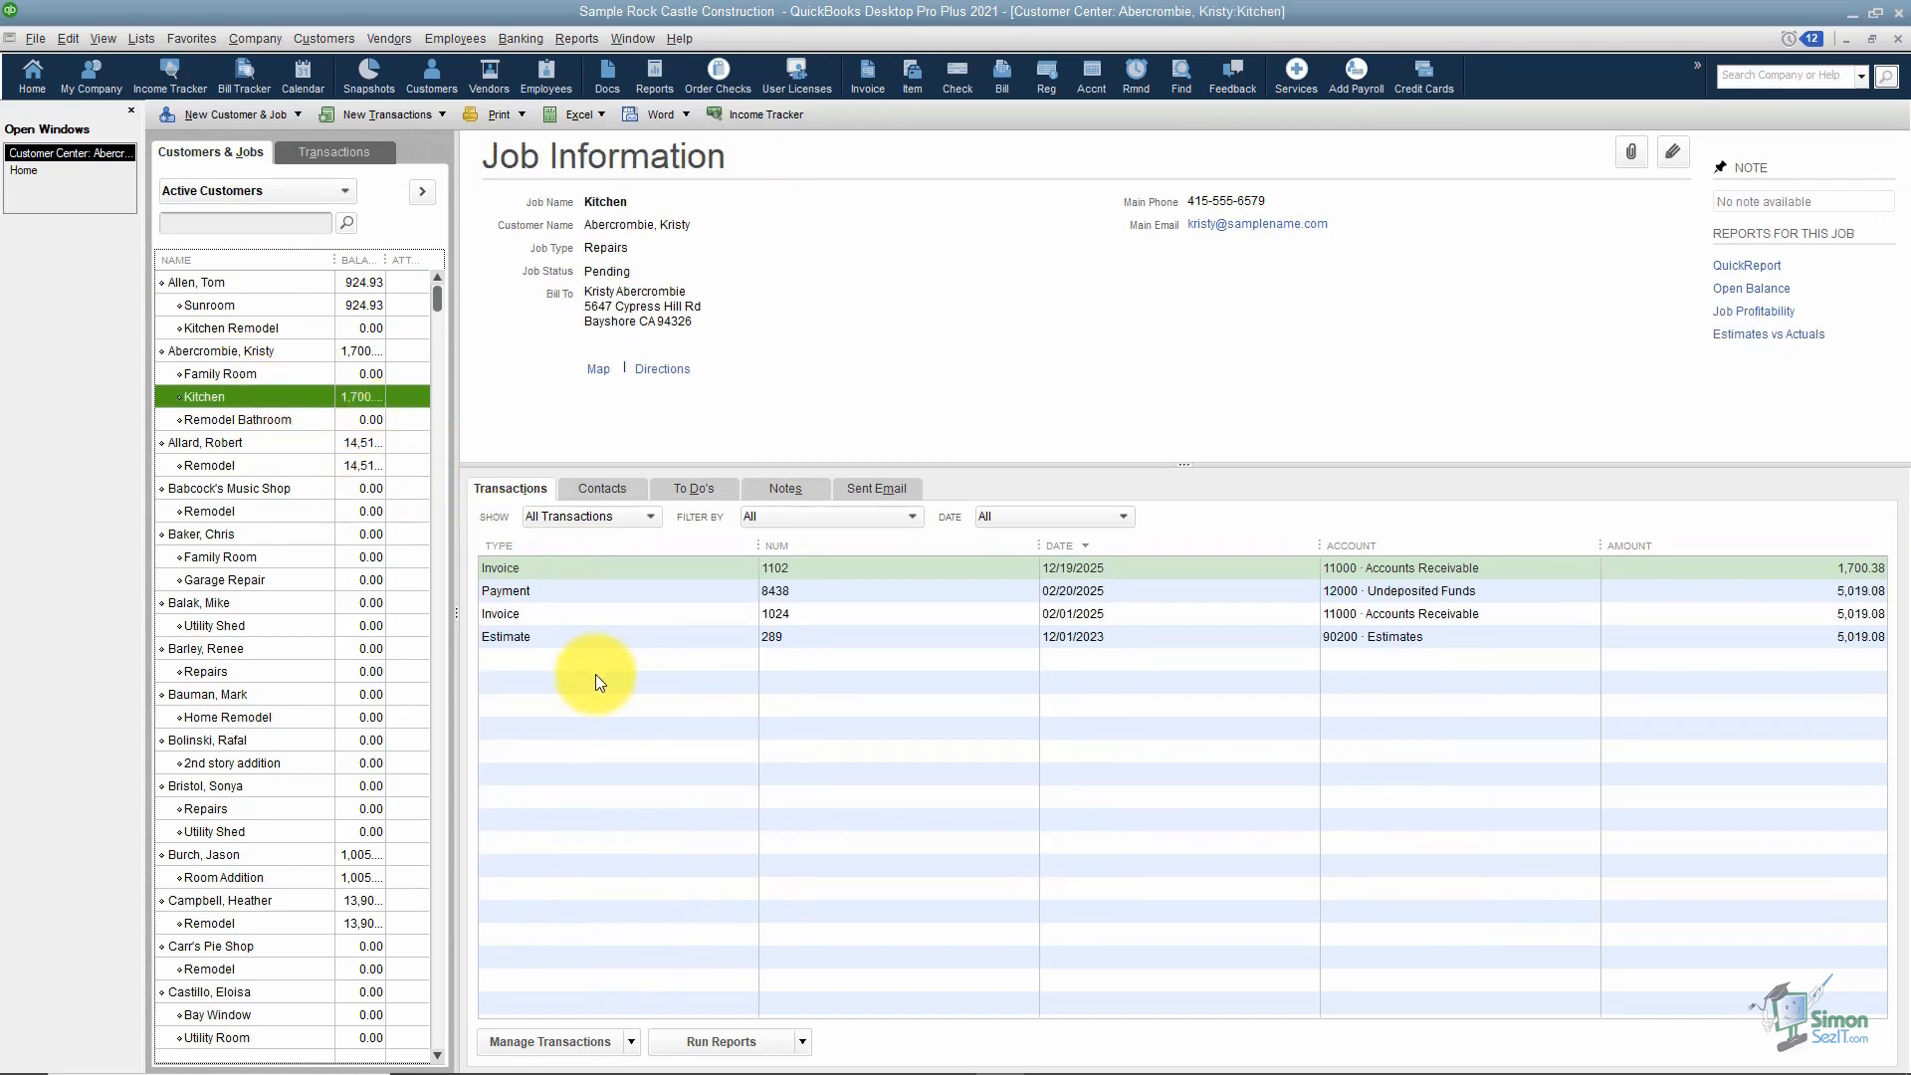
{"action": "double_click", "coordinate": [613, 569]}
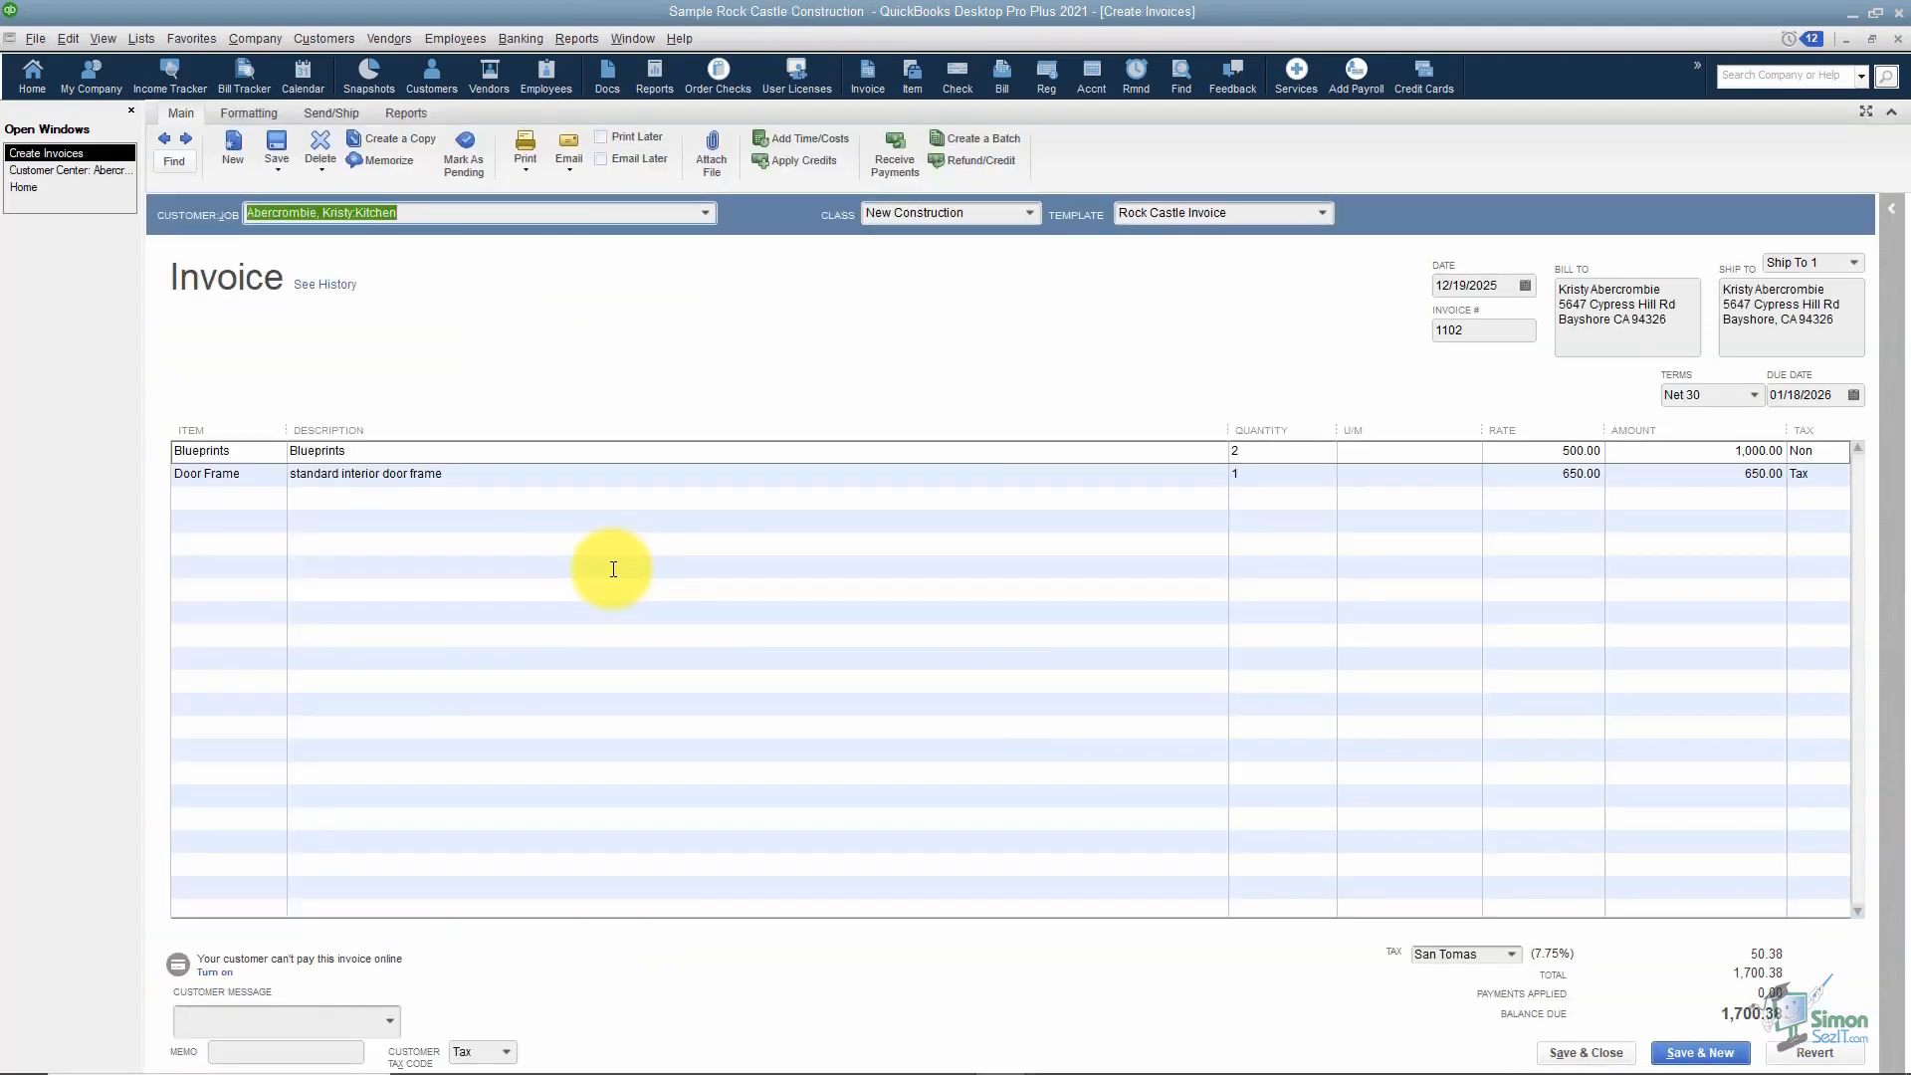
{"action": "left_click", "coordinate": [1581, 1052]}
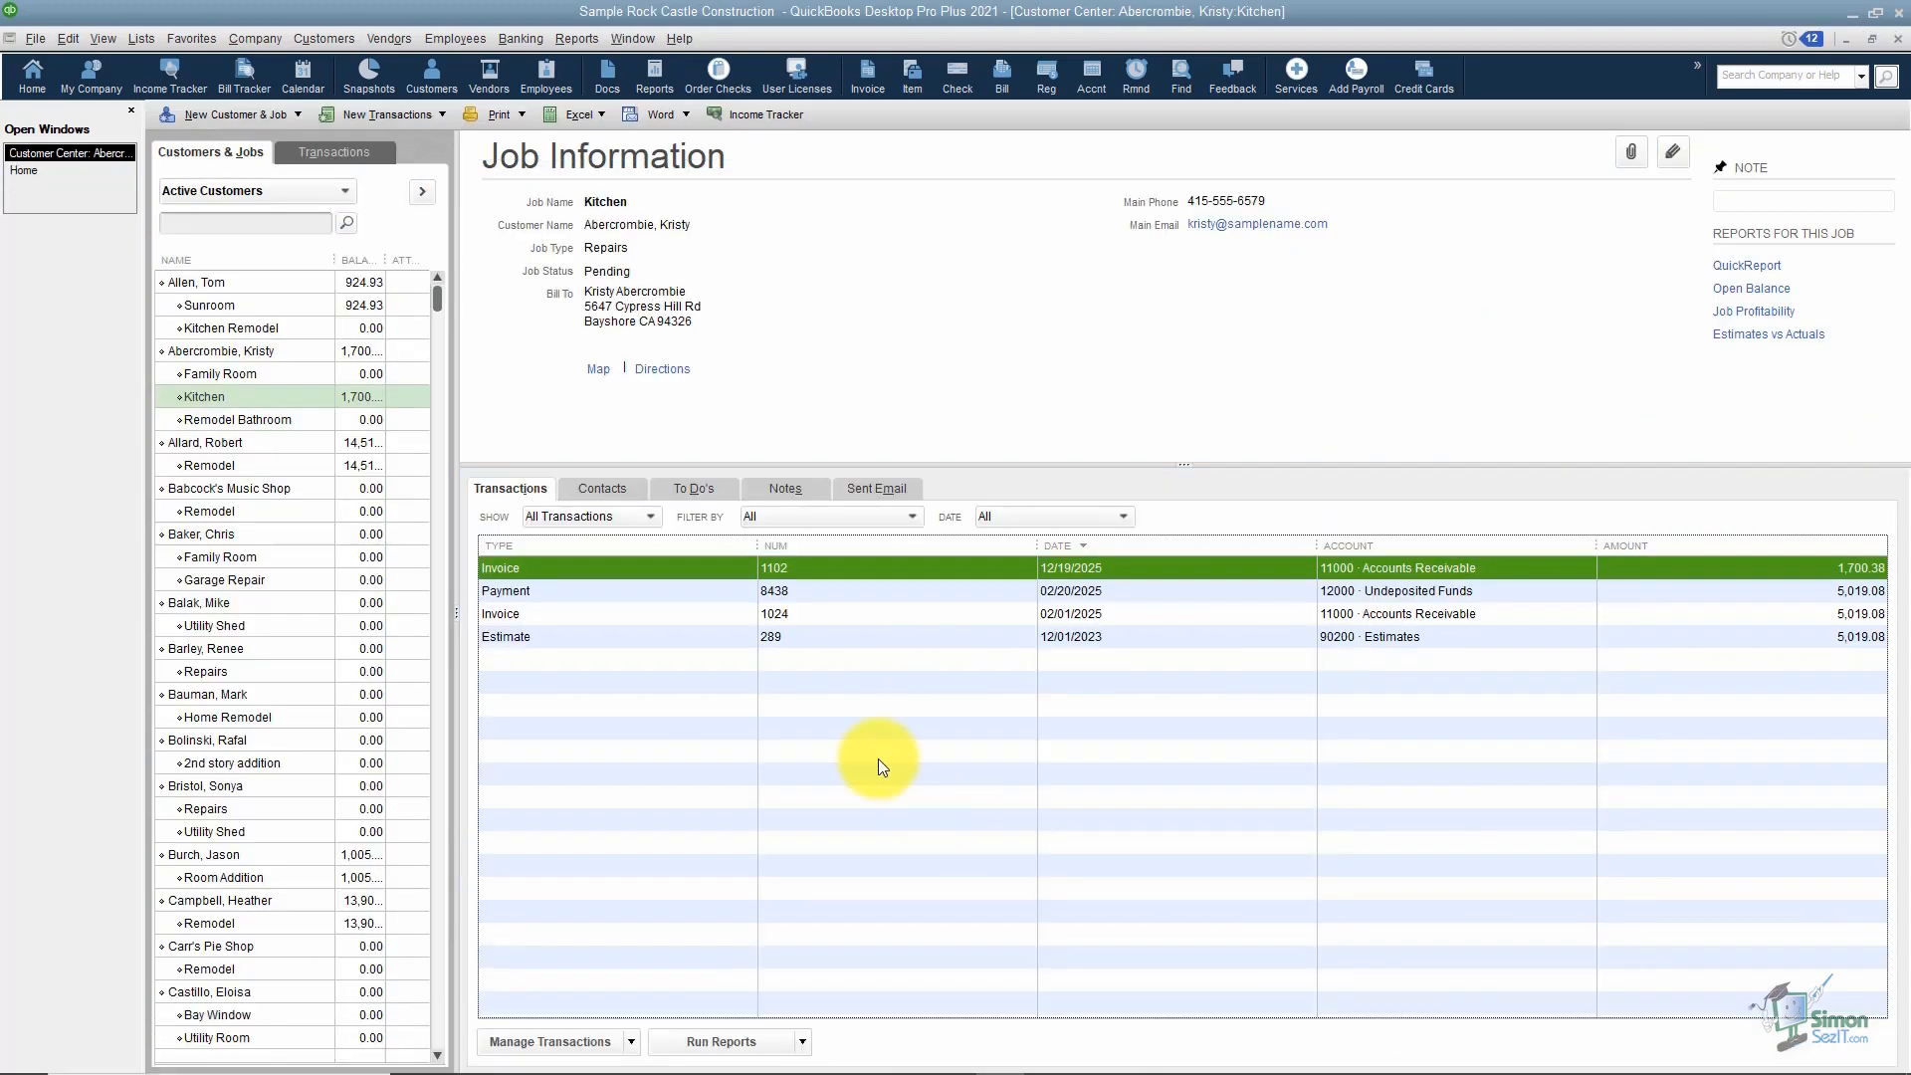